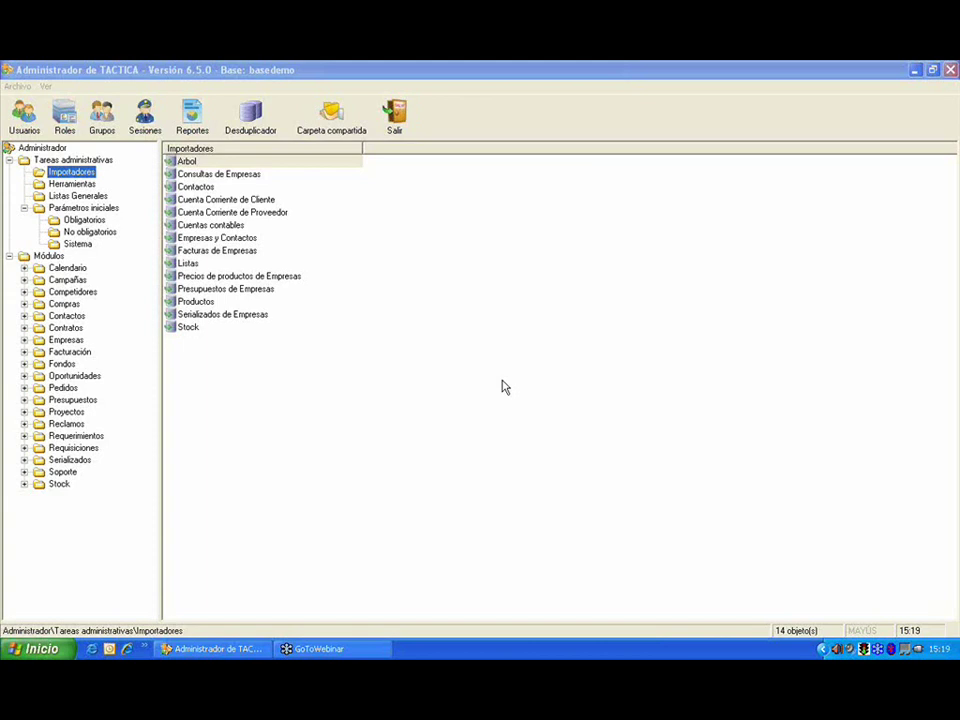
Step: Show the Herramientas tools, open the user groups list, and cancel a new unnamed group
click(75, 185)
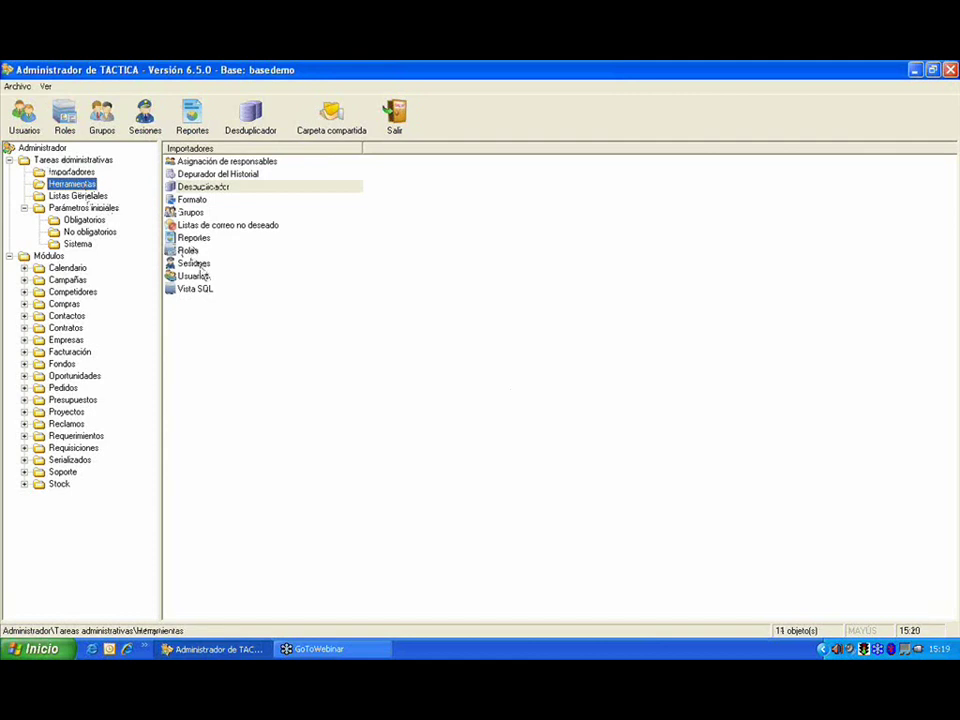
double_click(192, 212)
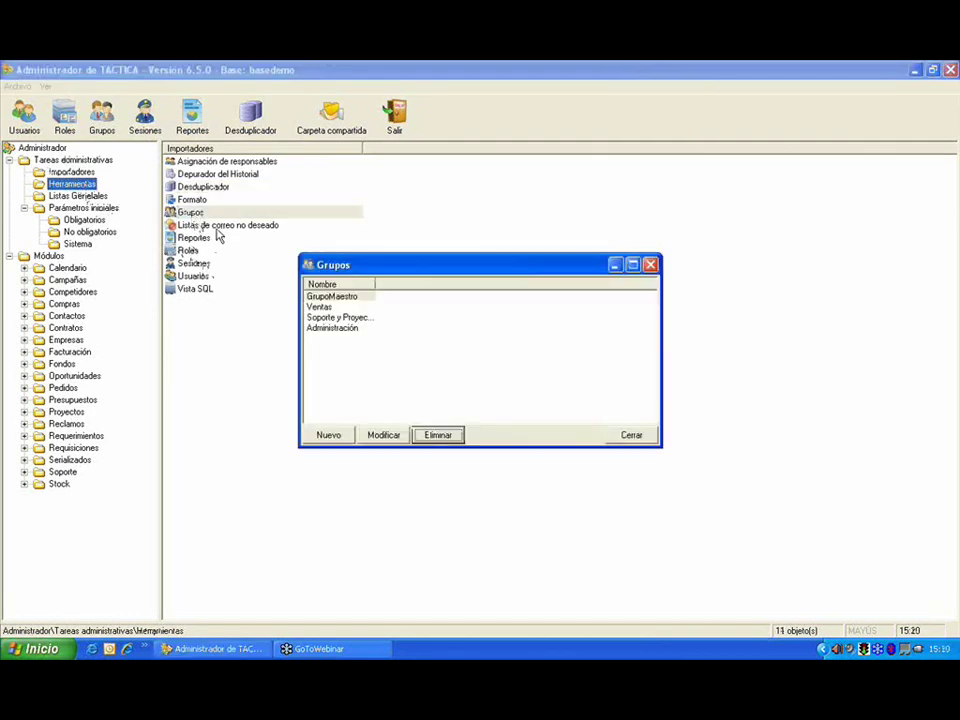
click(330, 437)
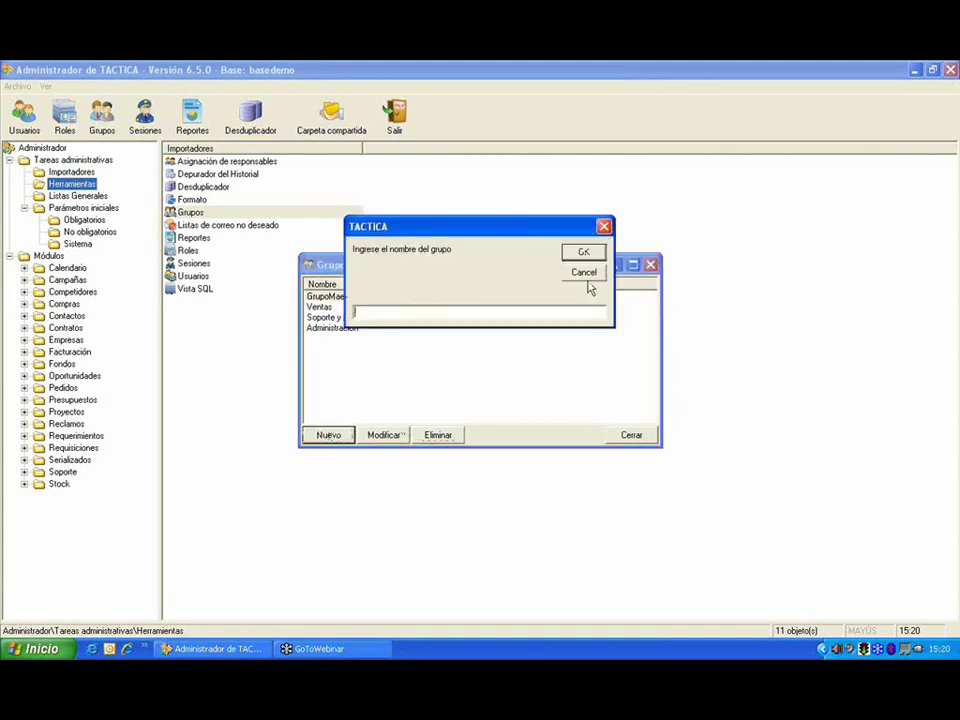
click(583, 273)
Step: Open the Ventas group for renaming, cancel without changes, and close the groups list
click(335, 307)
click(381, 435)
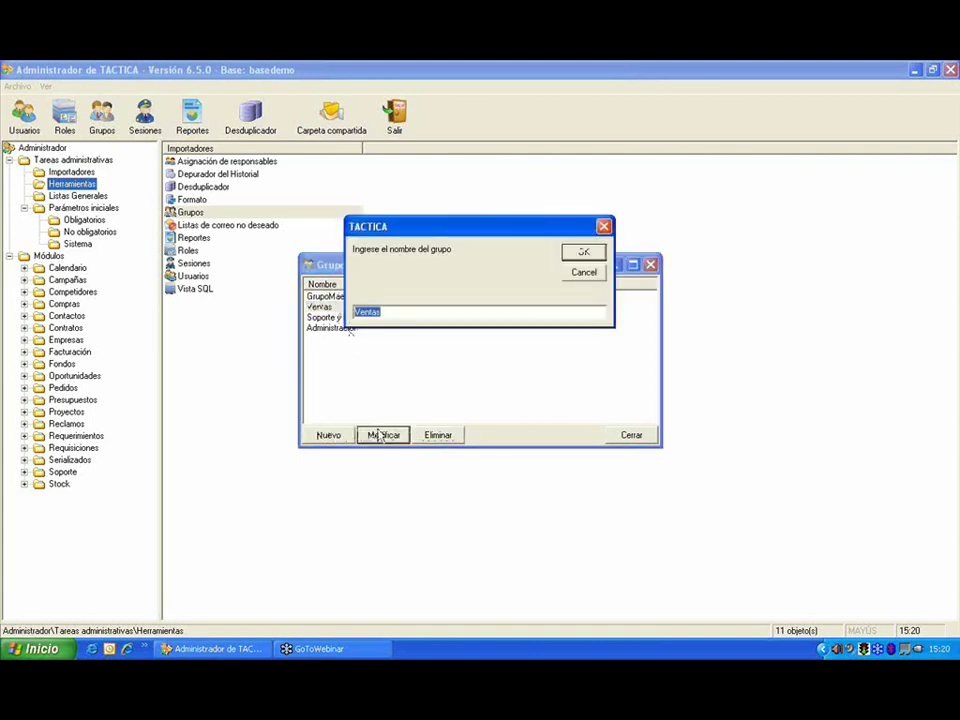
click(594, 275)
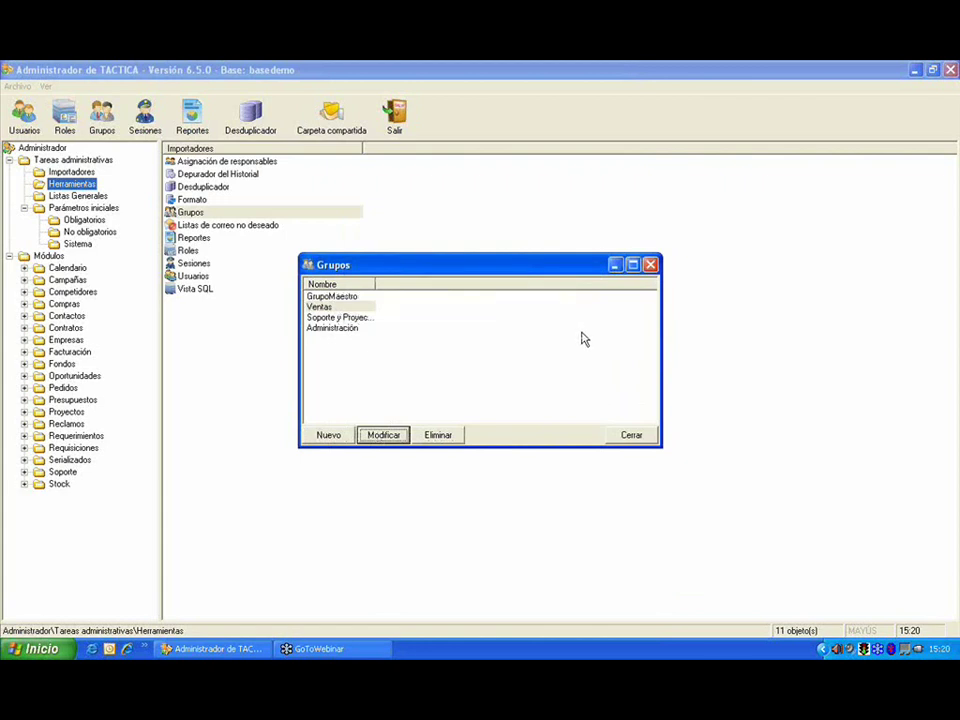
click(629, 436)
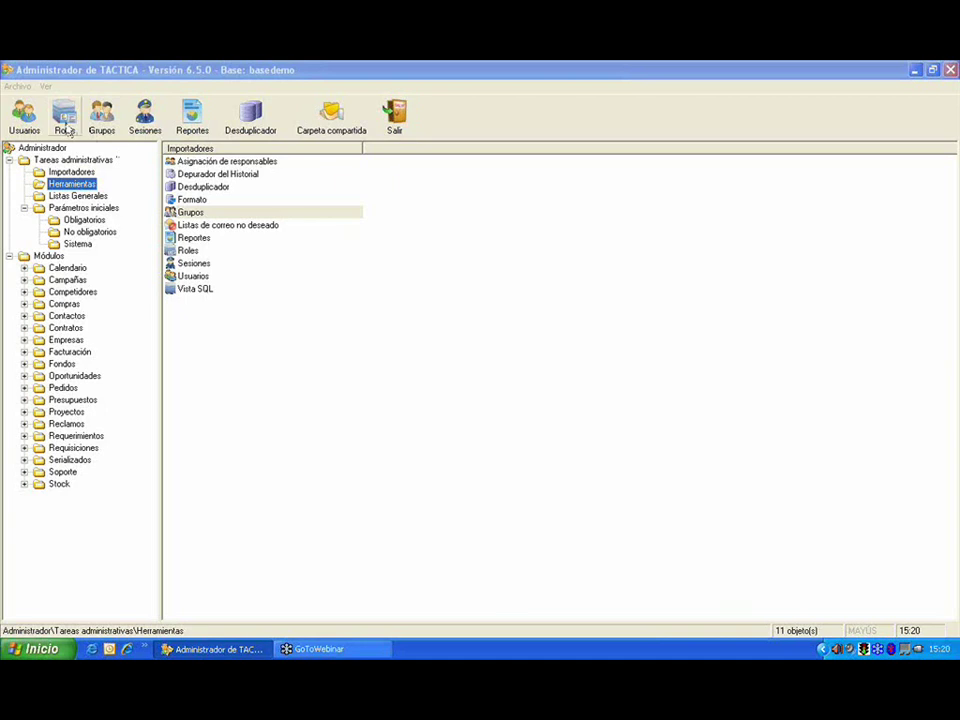
Step: Reopen the roles manager from the tools list and list all existing roles
click(65, 125)
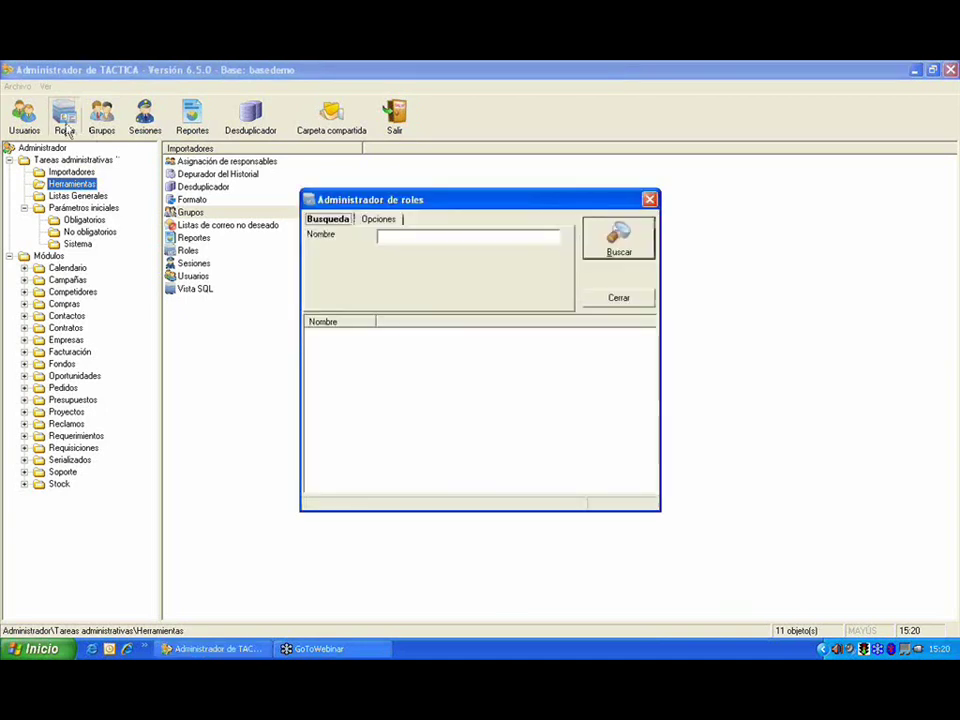
click(649, 199)
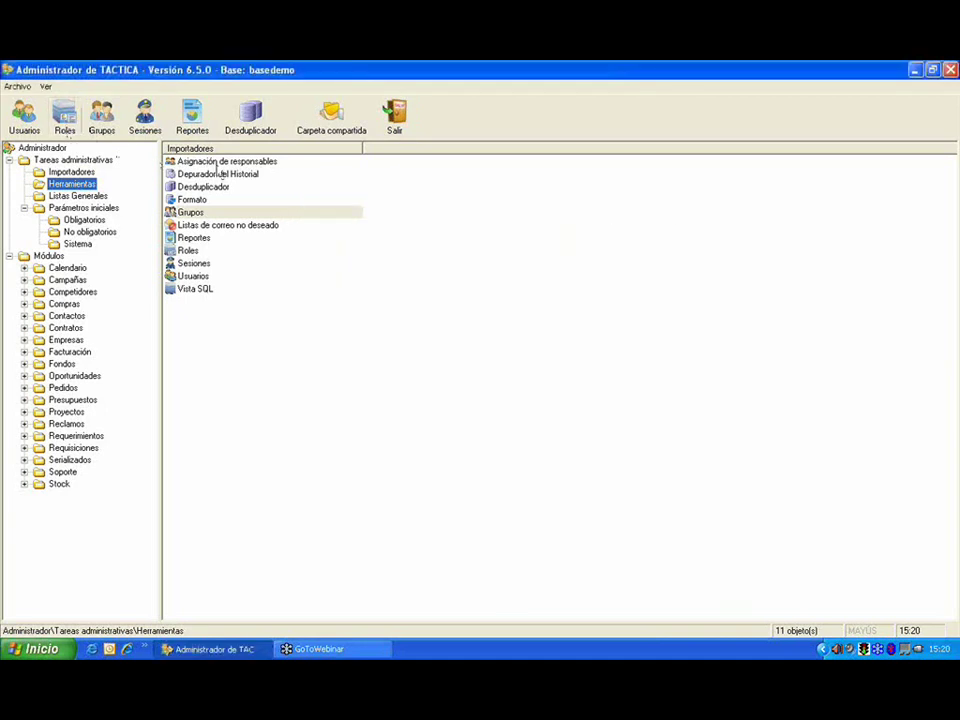
double_click(200, 251)
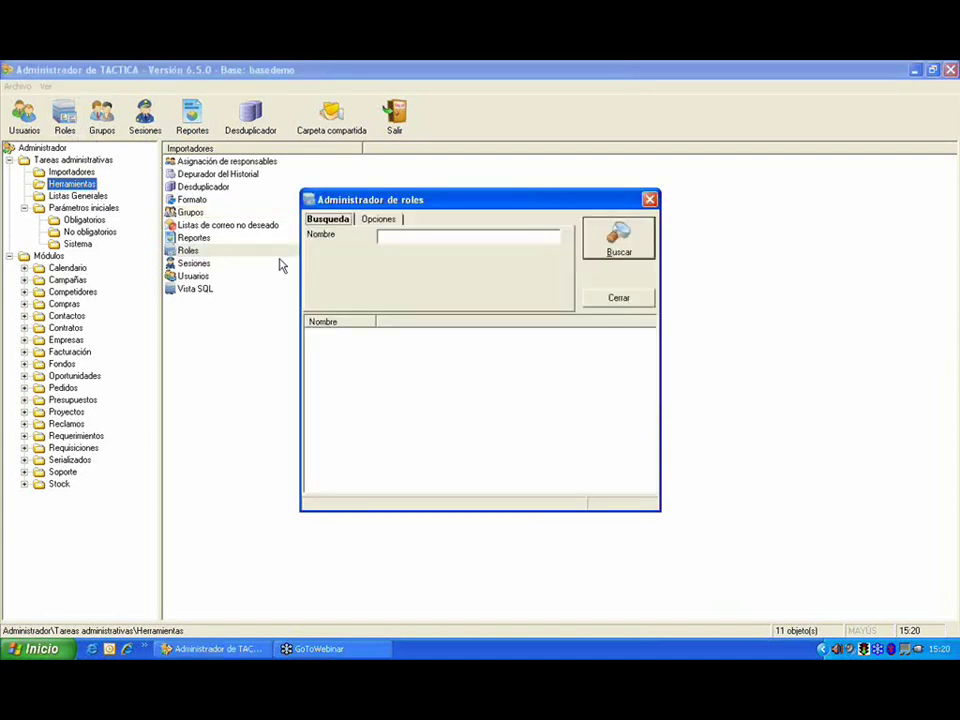
click(622, 240)
drag(532, 201, 457, 163)
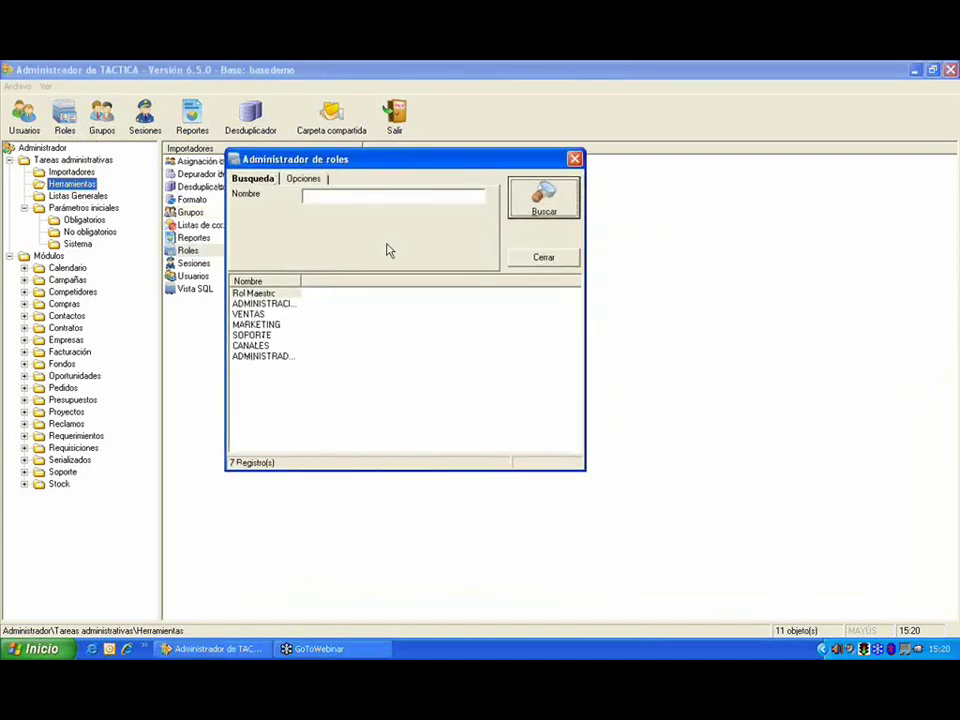
click(310, 180)
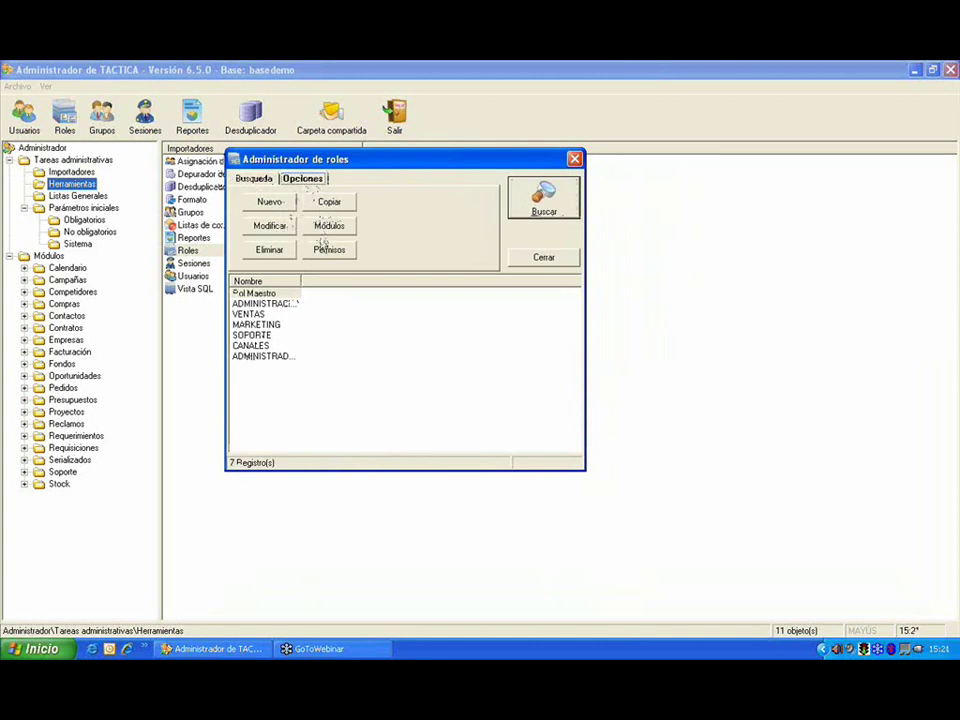
click(260, 180)
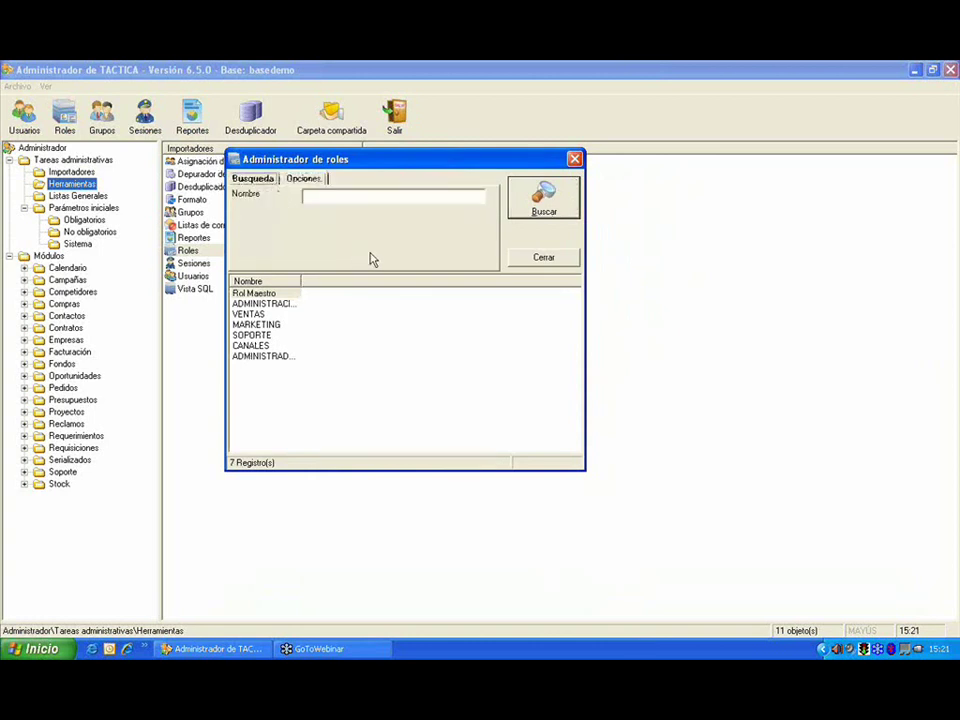
Step: Create a new role named PRODUCCION
click(336, 336)
right_click(320, 378)
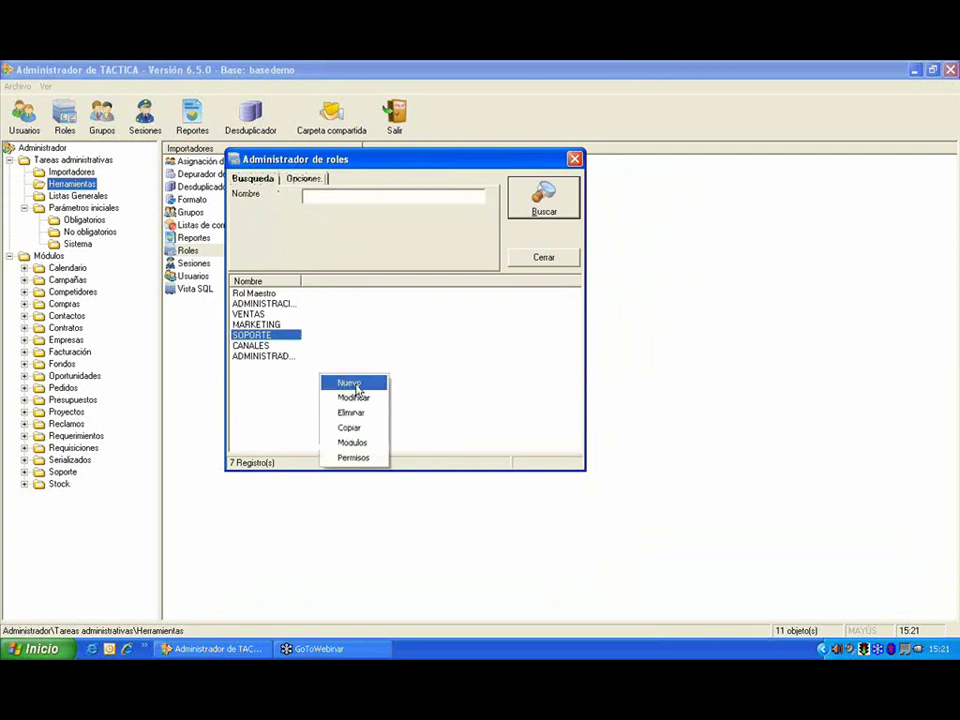
click(350, 383)
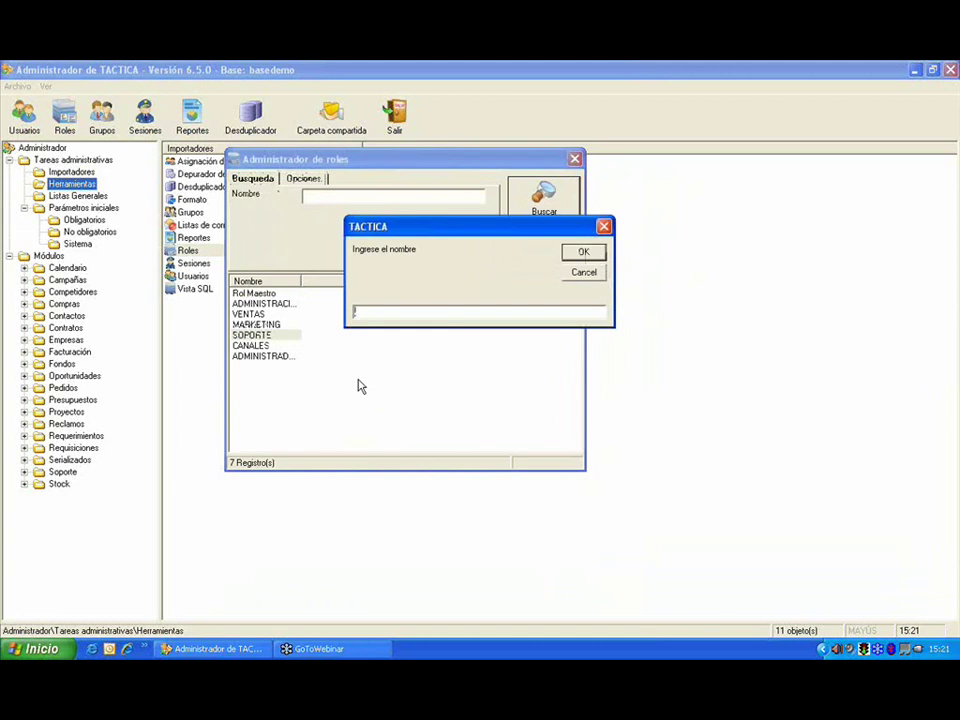
text(PRODUCCION)
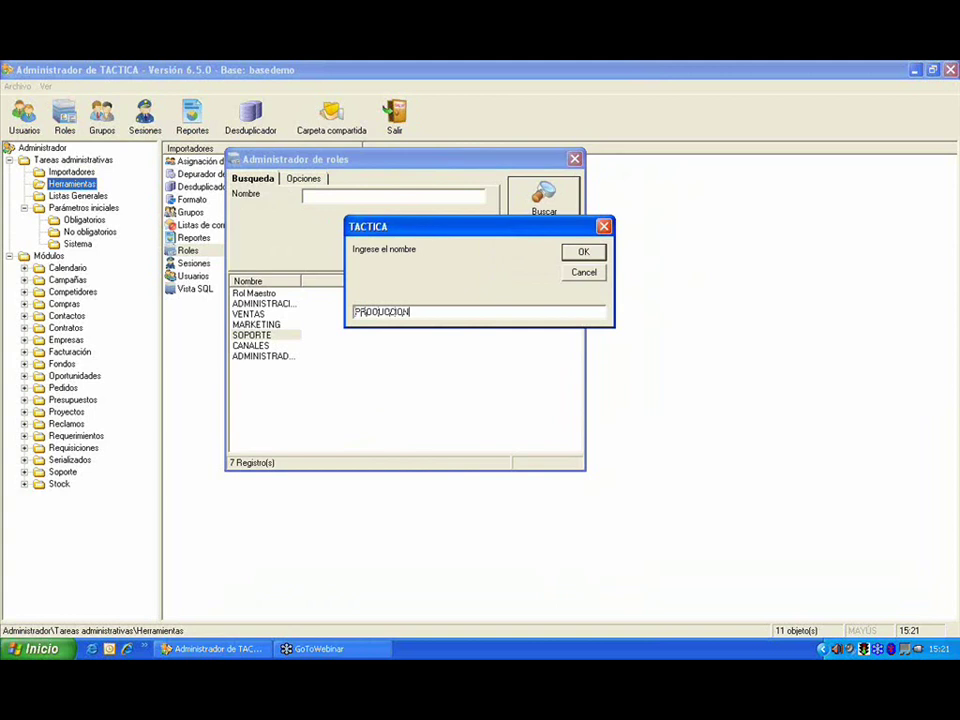
click(582, 254)
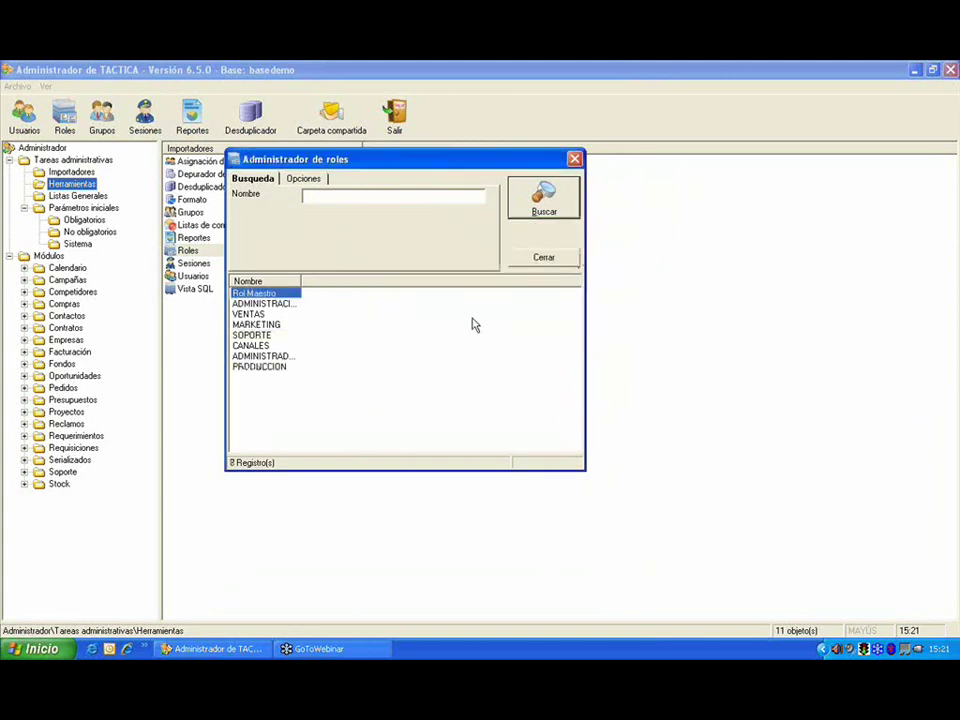
Step: Bring up the module access settings of the PRODUCCION role
click(258, 367)
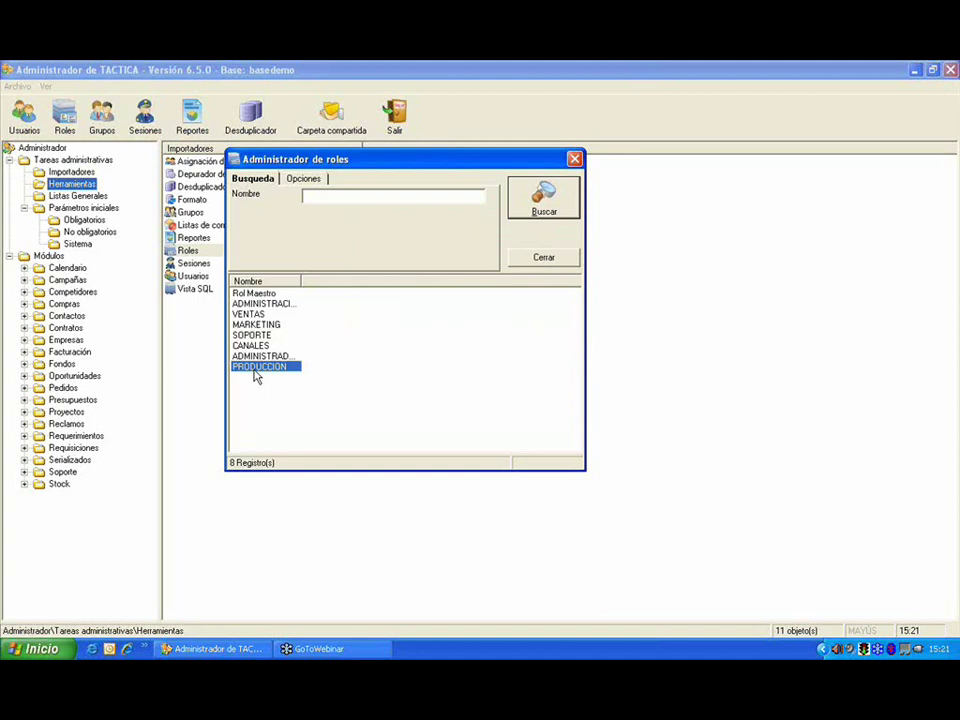
right_click(288, 374)
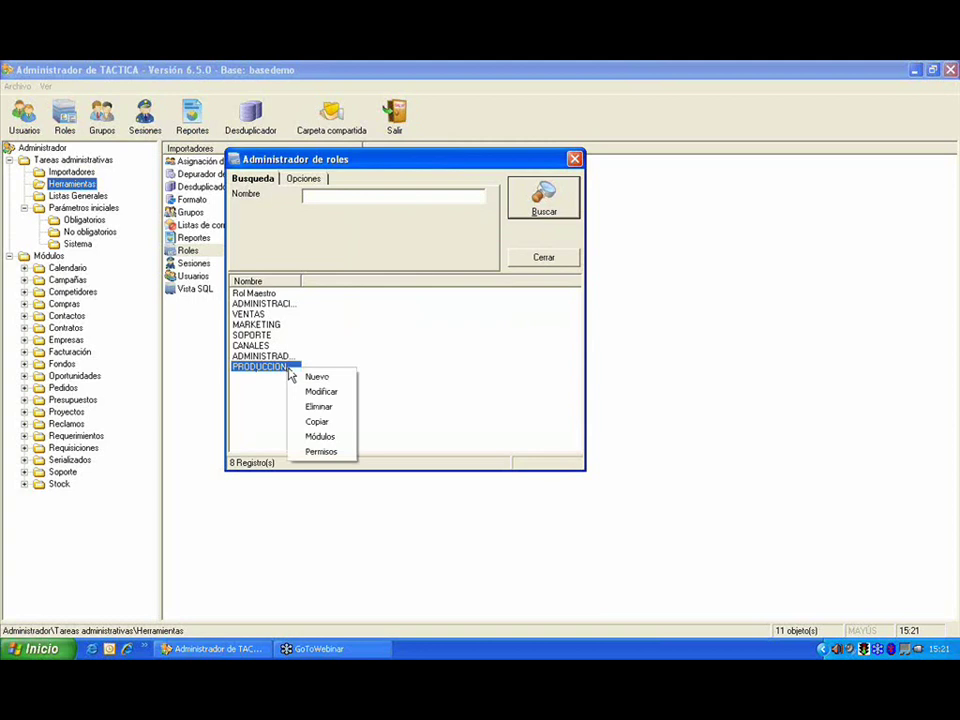
click(334, 437)
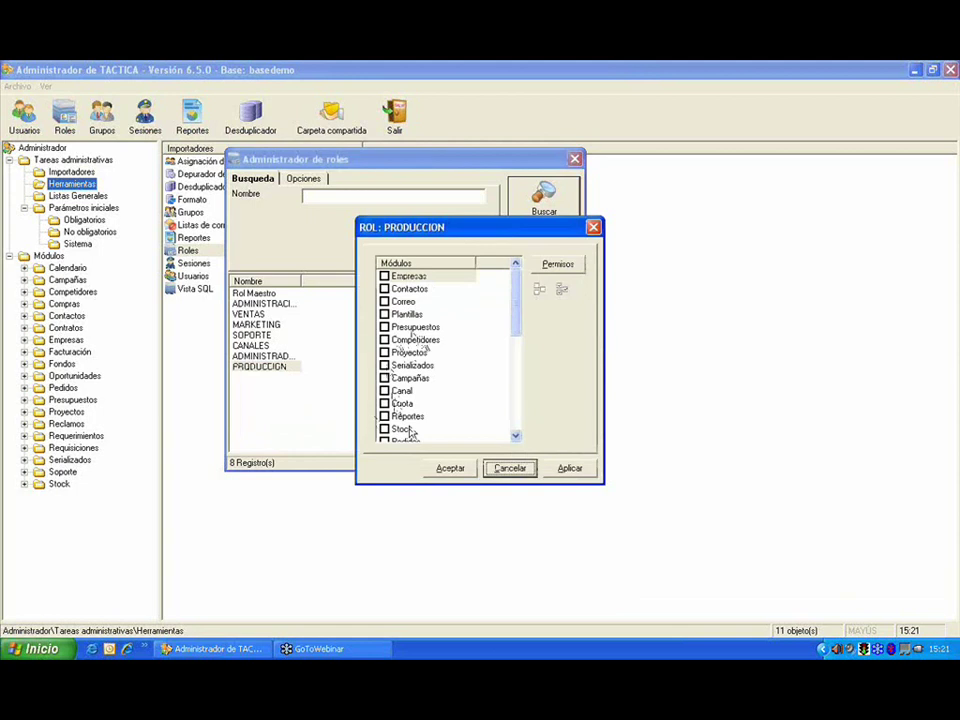
Step: Clear all modules, then grant Empresas, Contactos, Correo, Plantillas and Pedidos and save
drag(516, 330, 516, 285)
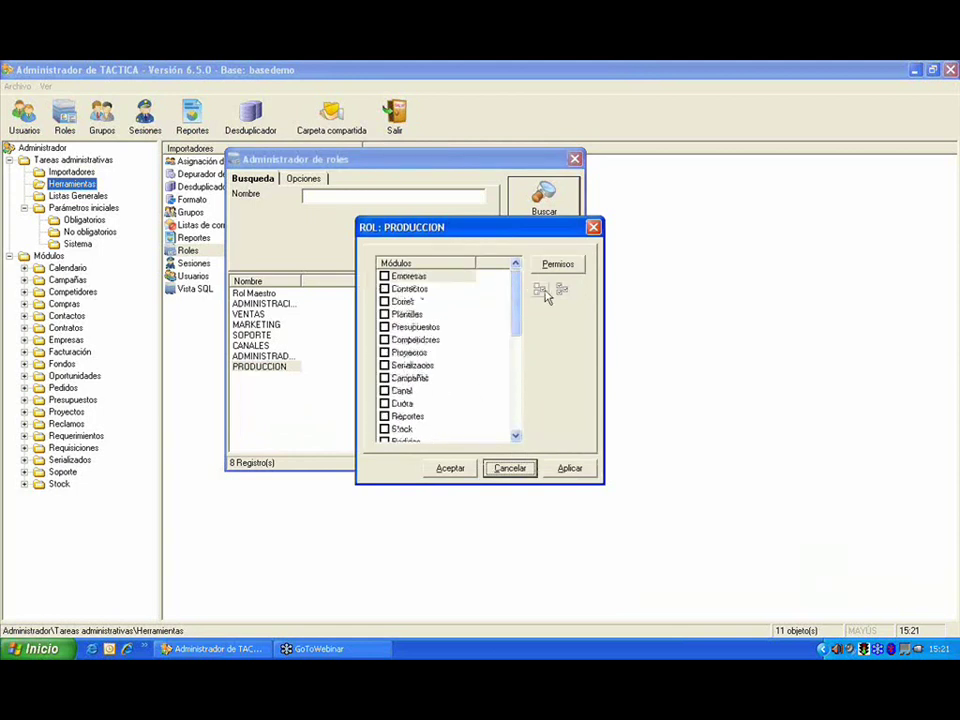
click(539, 289)
click(540, 290)
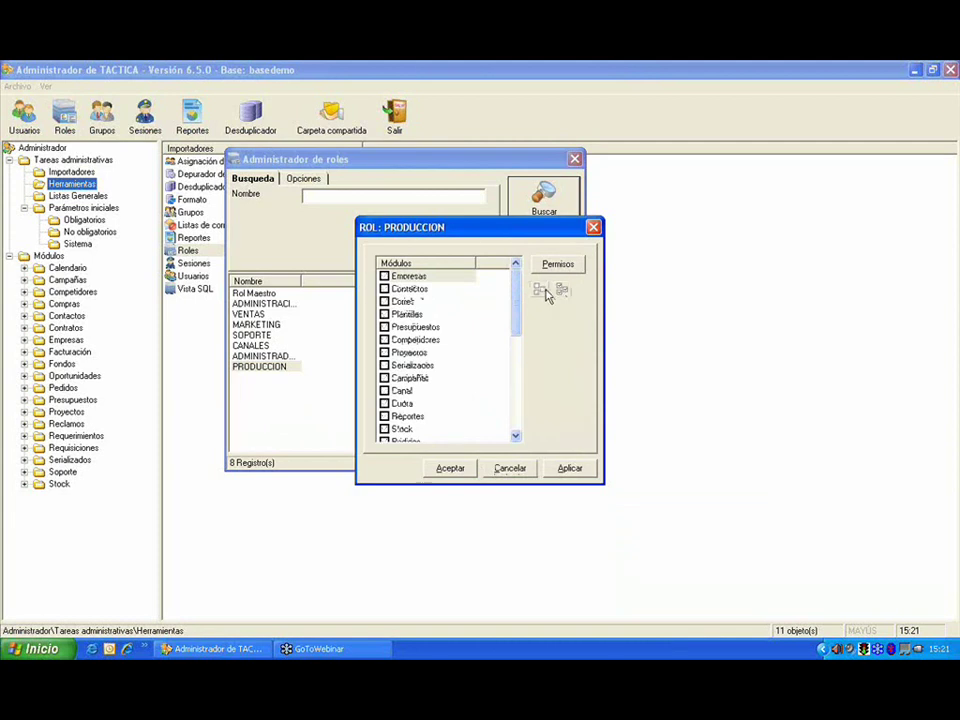
click(385, 276)
click(385, 289)
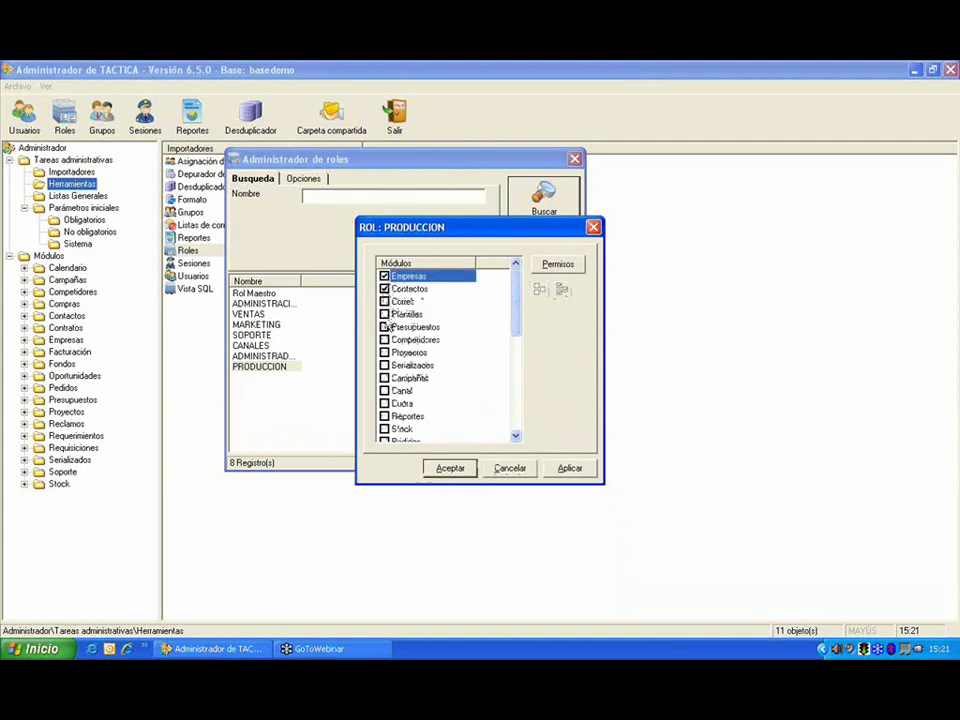
click(385, 301)
click(385, 314)
drag(516, 318, 519, 349)
click(387, 327)
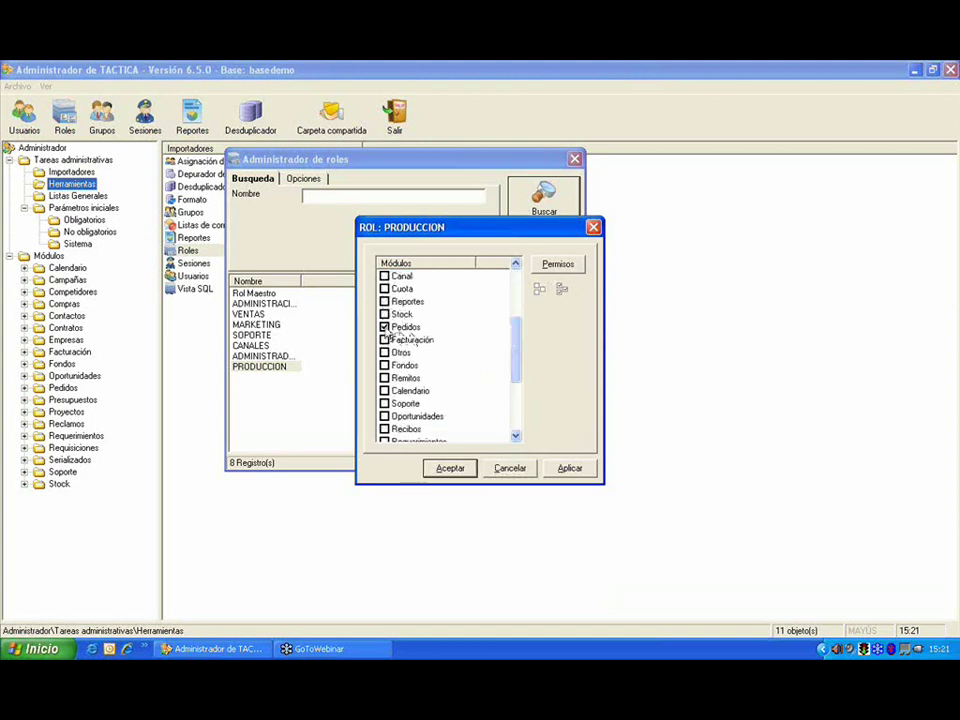
drag(518, 328, 515, 295)
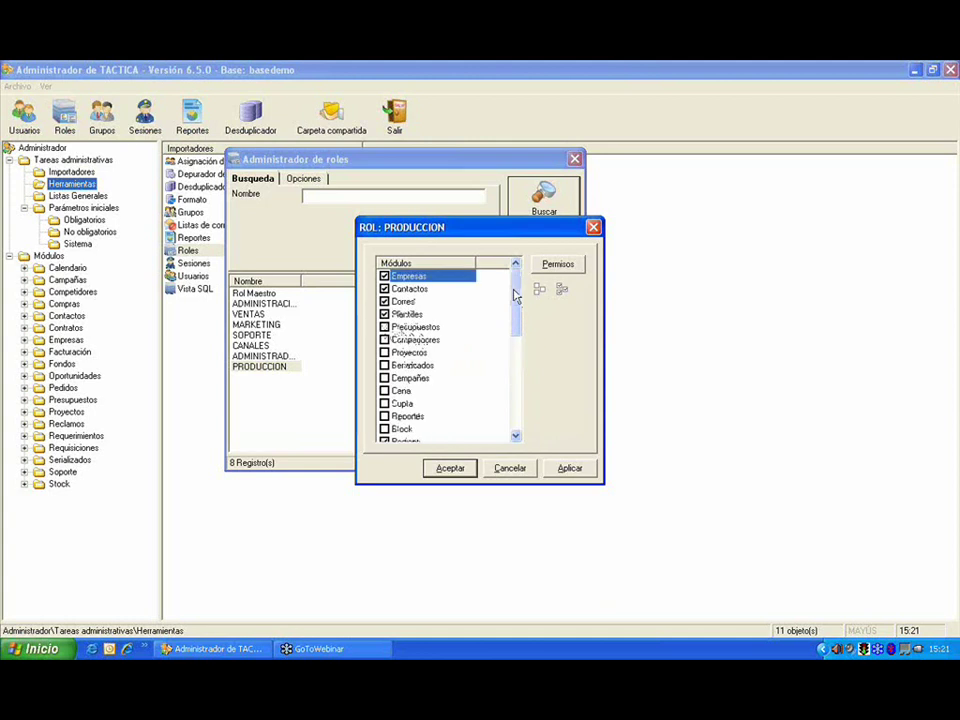
click(465, 468)
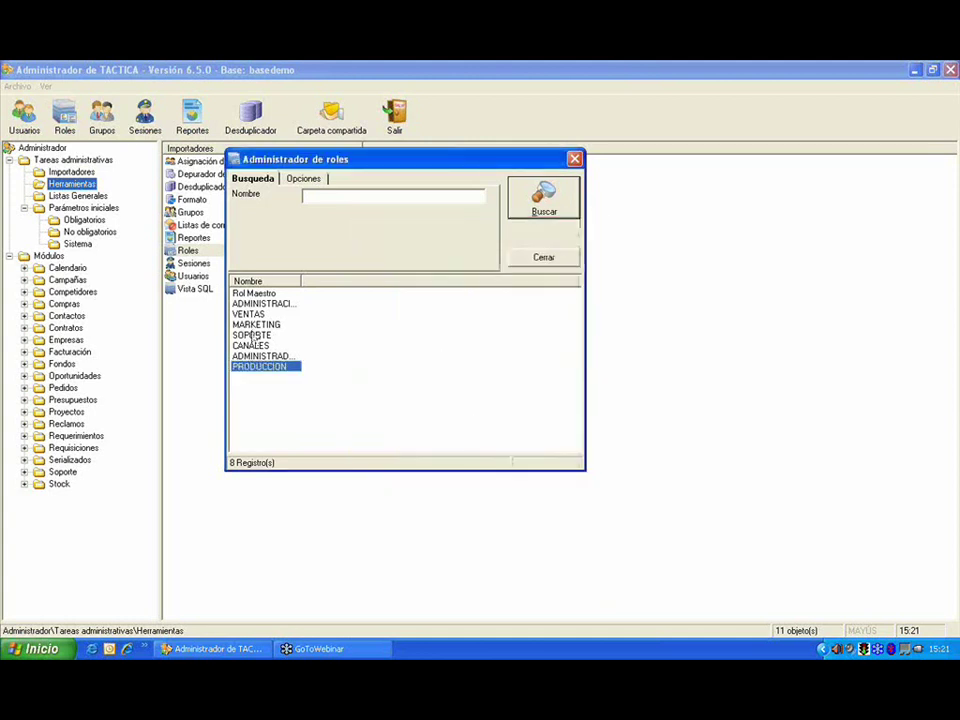
Step: Reopen PRODUCCION's module access to verify the choices and close without changes
right_click(293, 368)
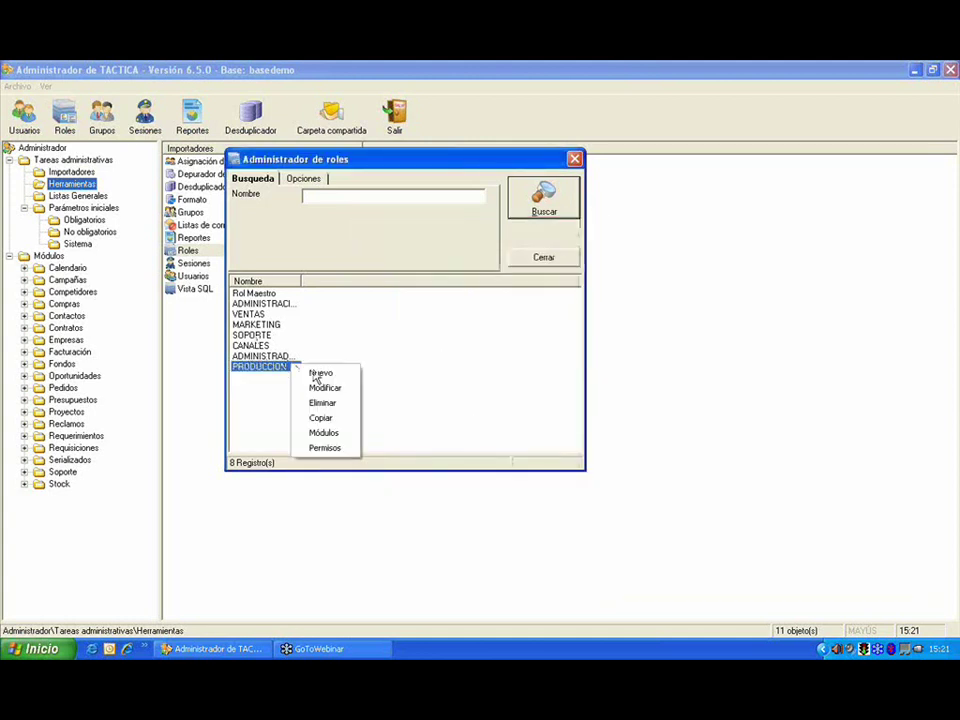
click(343, 433)
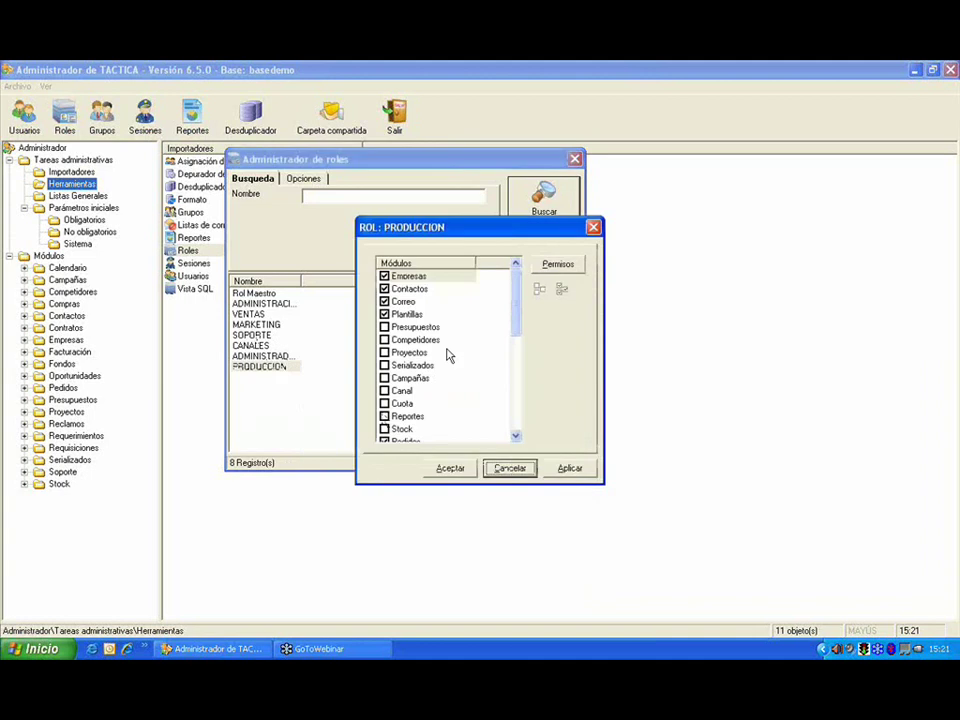
click(518, 470)
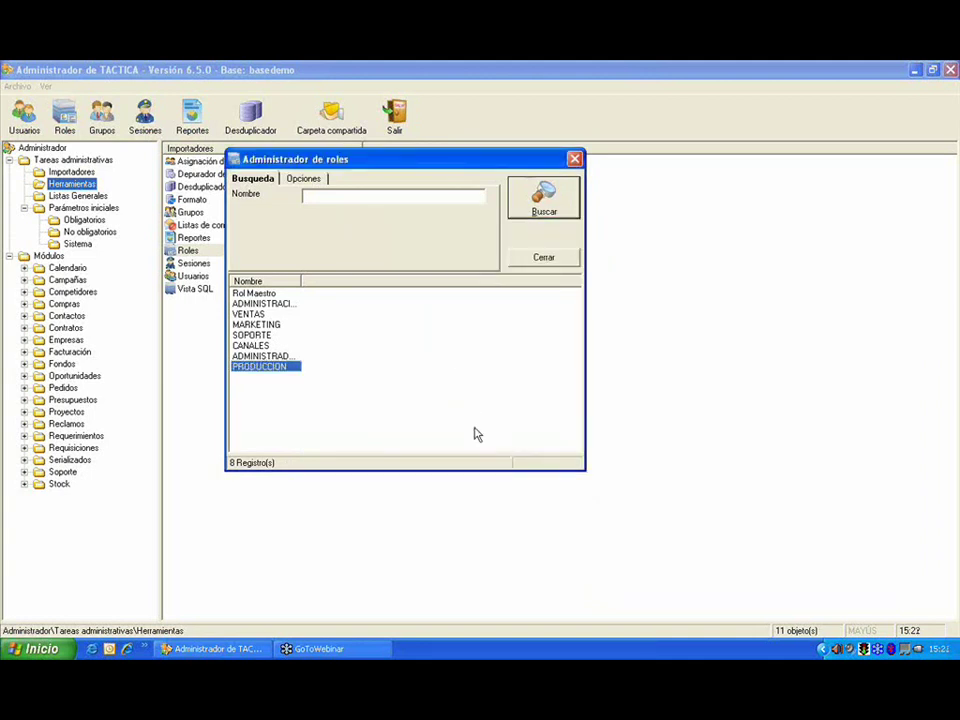
right_click(279, 369)
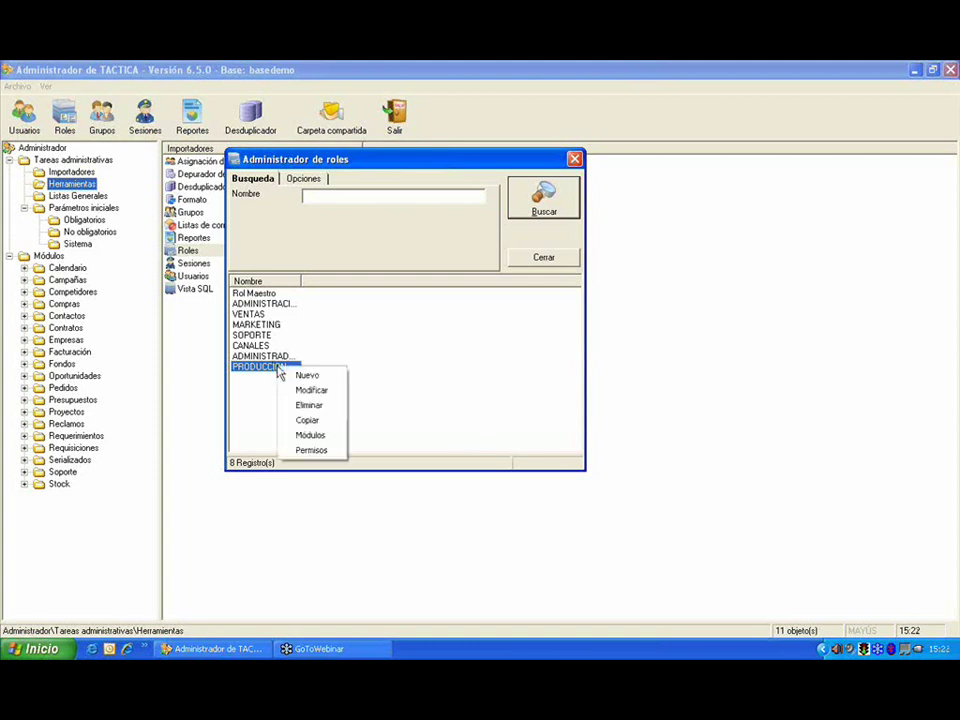
click(311, 451)
drag(590, 76, 261, 122)
double_click(270, 136)
click(285, 150)
click(283, 160)
click(232, 232)
click(282, 244)
click(272, 136)
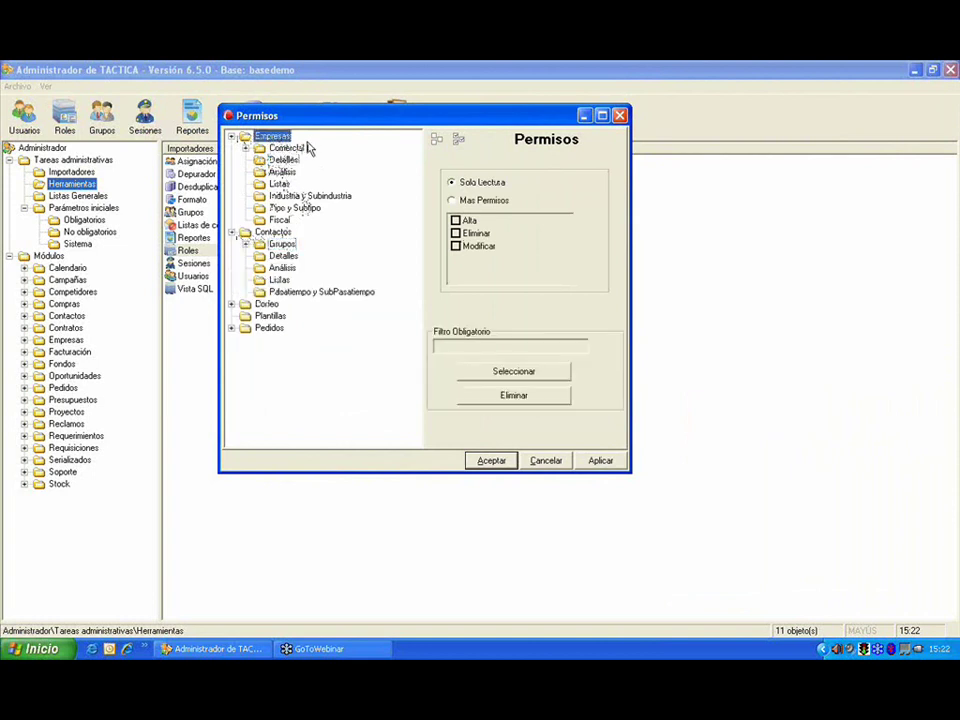
click(484, 200)
click(476, 233)
click(480, 246)
click(451, 182)
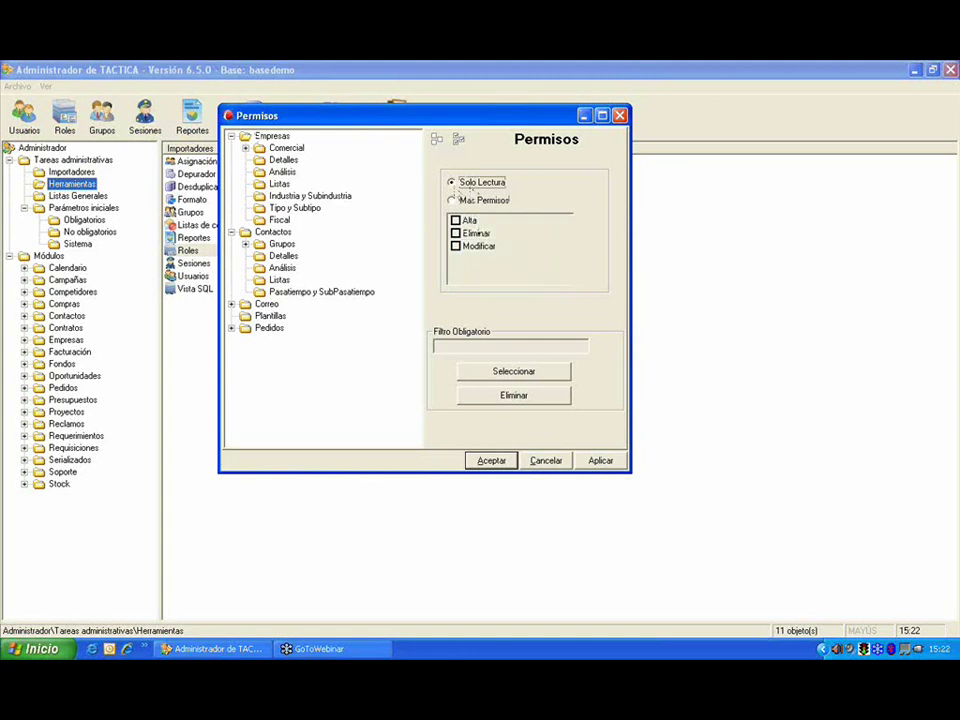
click(283, 160)
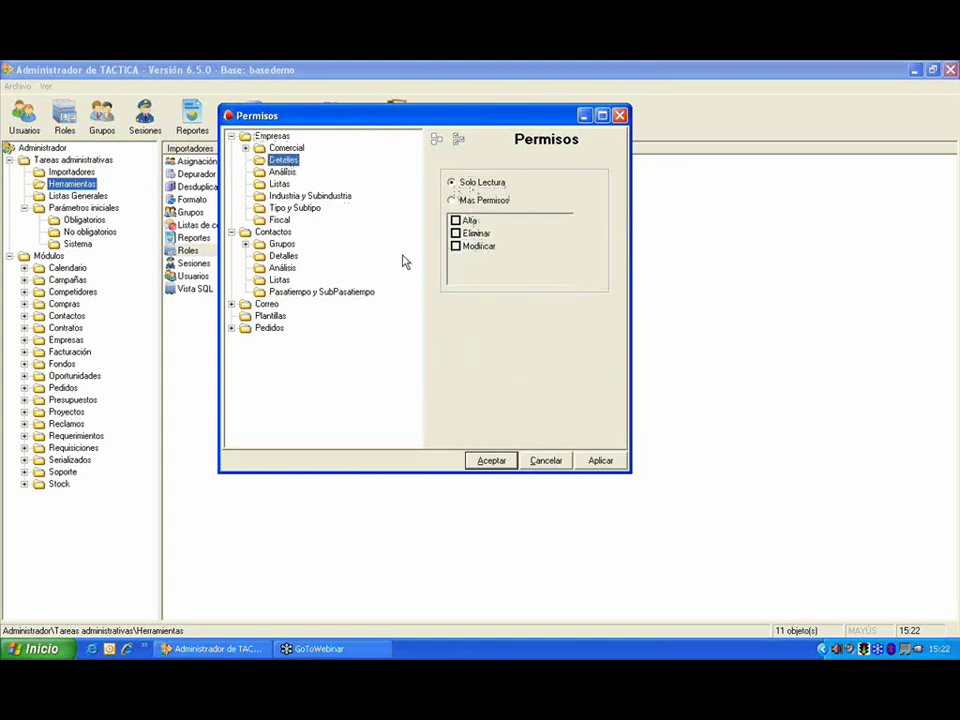
click(280, 184)
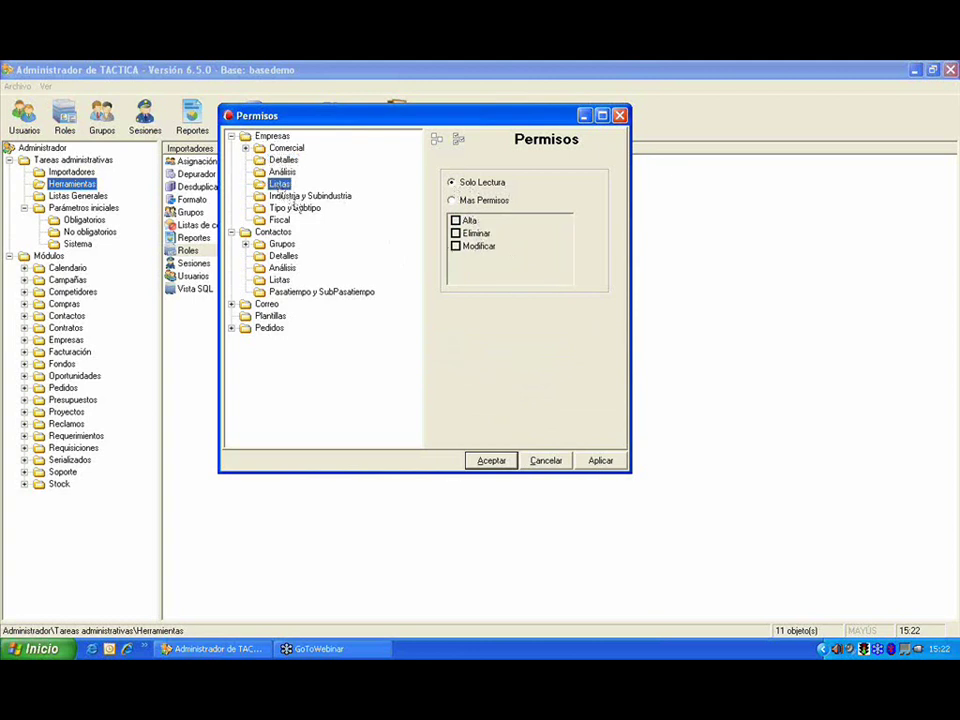
click(300, 196)
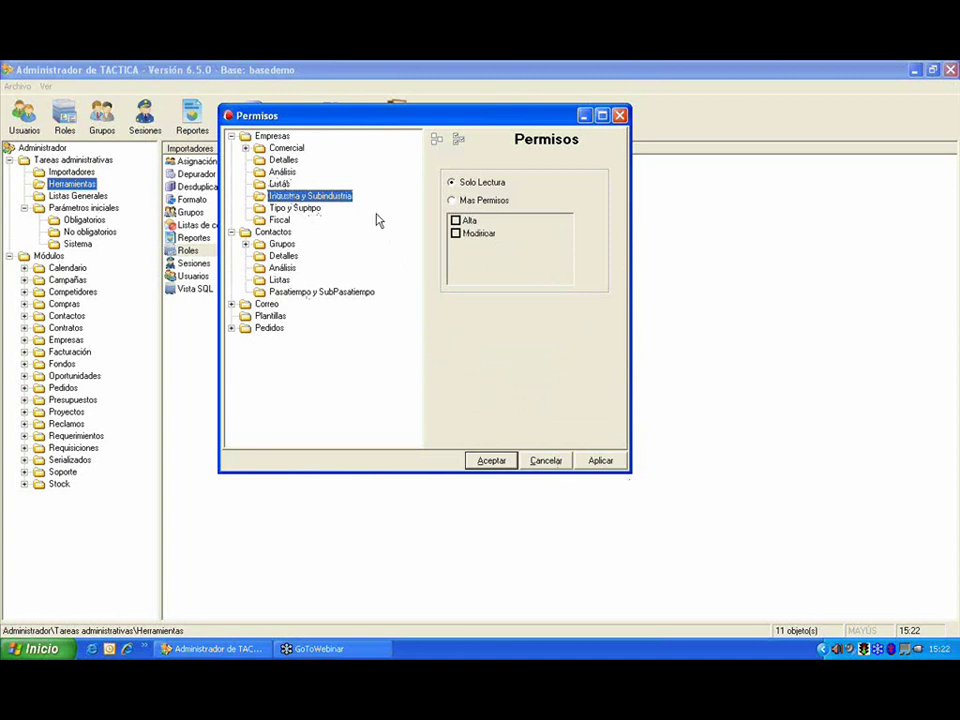
click(545, 458)
click(265, 294)
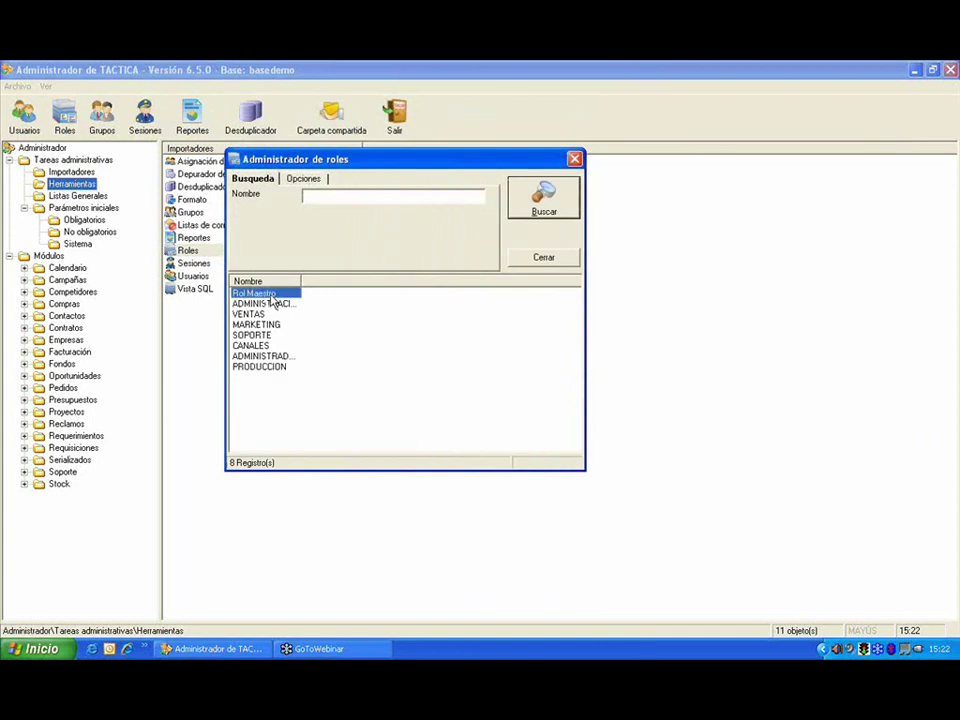
Step: Review the modules enabled for Rol Maestro and close the list unchanged
right_click(268, 295)
click(318, 377)
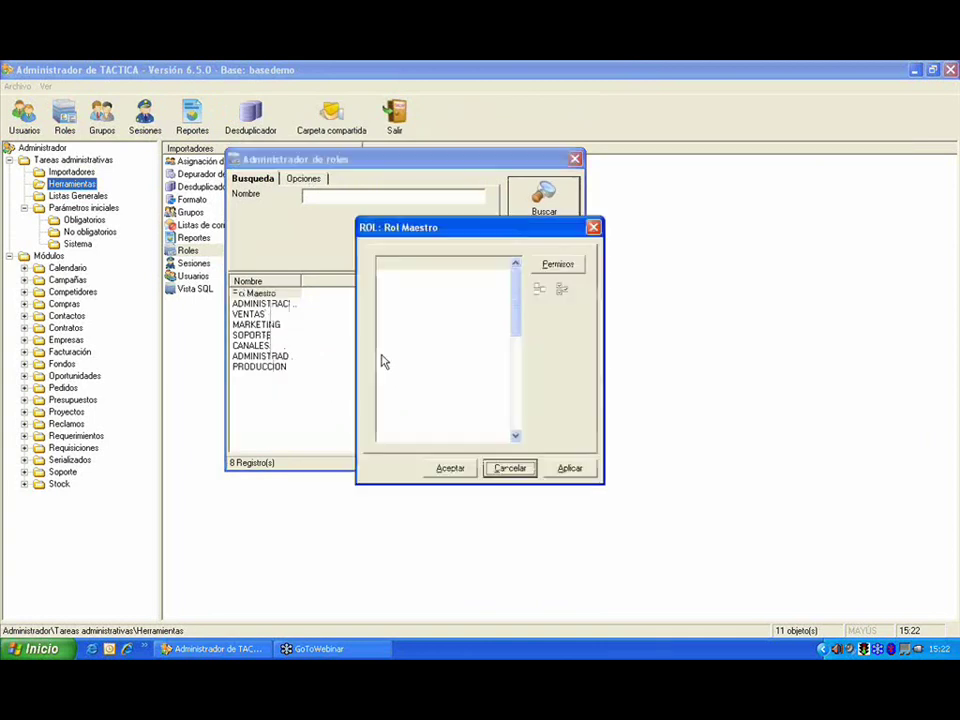
drag(513, 300, 519, 400)
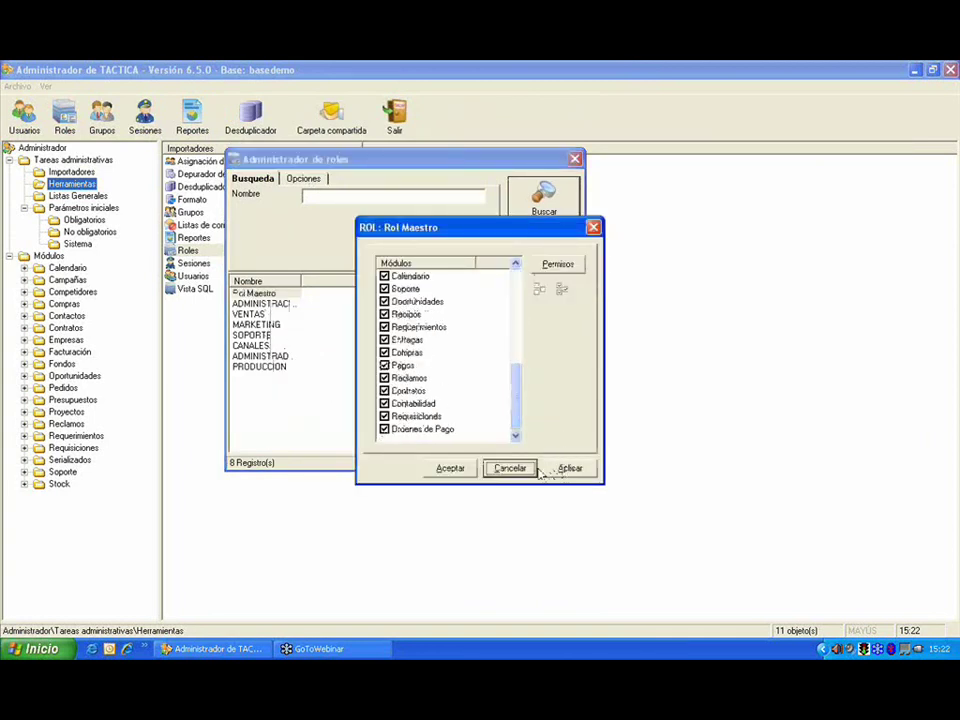
click(509, 467)
Step: Open Rol Maestro's permissions, expand Otros, and keep full permissions on Archivos
right_click(287, 295)
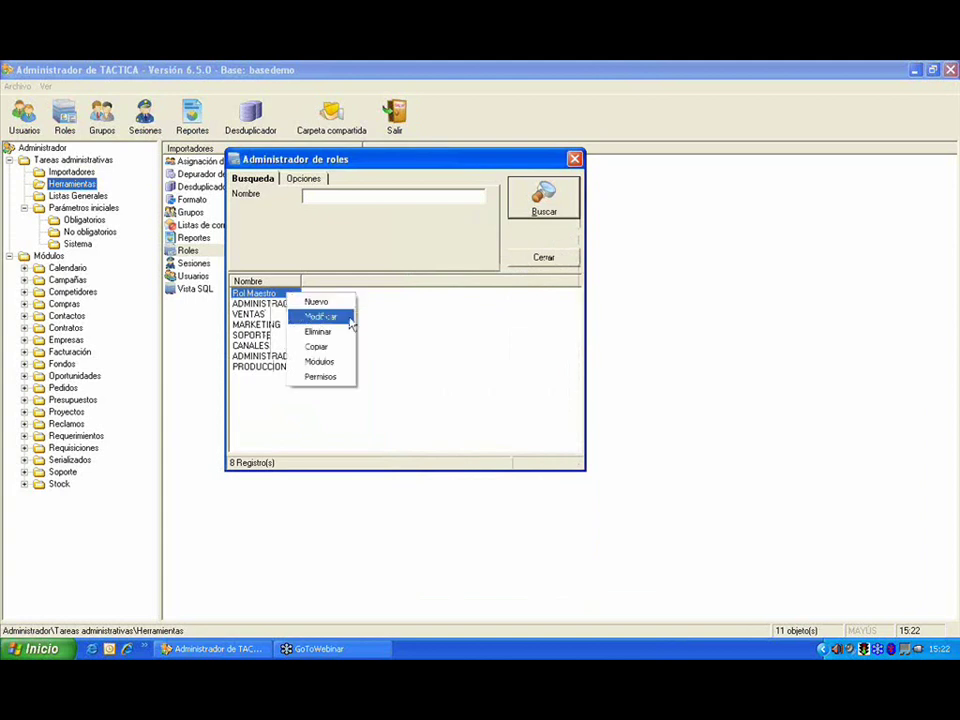
click(346, 378)
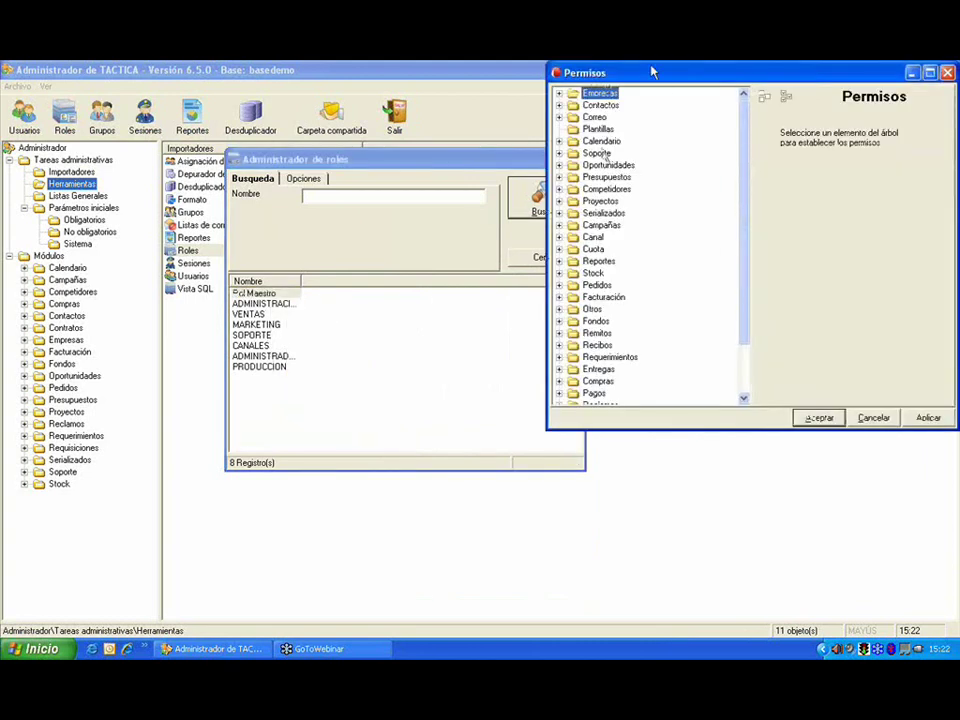
drag(638, 73, 344, 103)
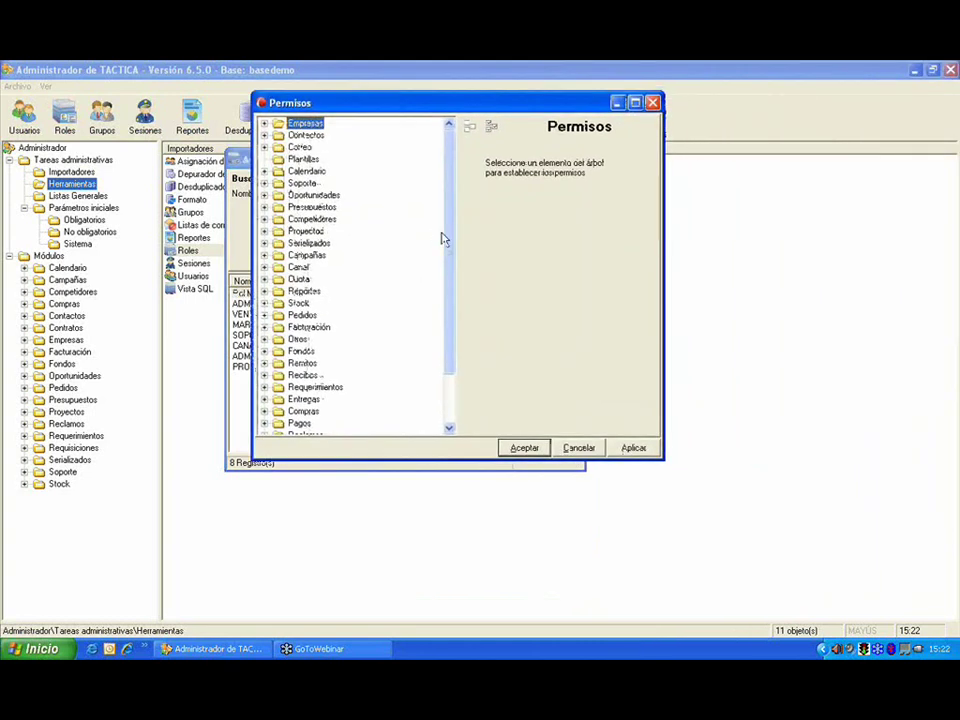
scroll(456, 390, down, 2)
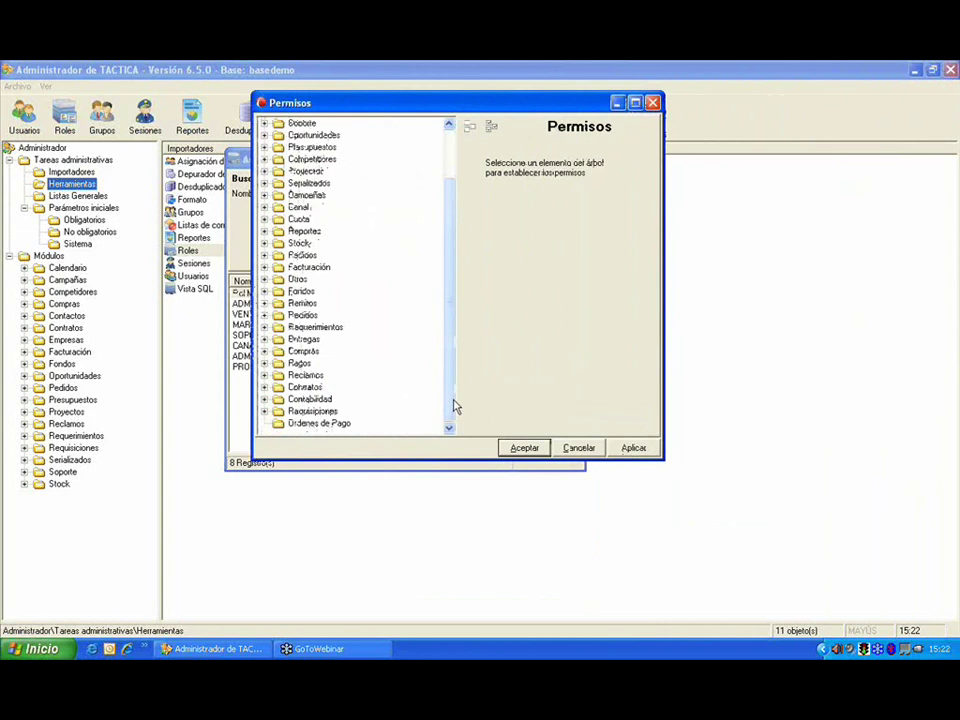
click(264, 279)
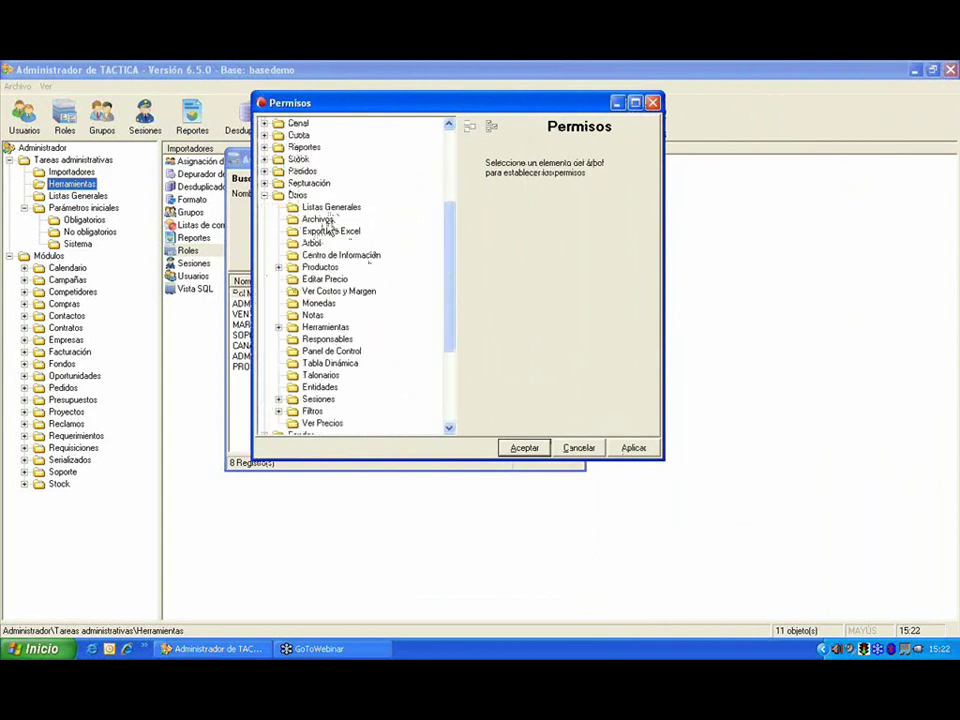
click(328, 221)
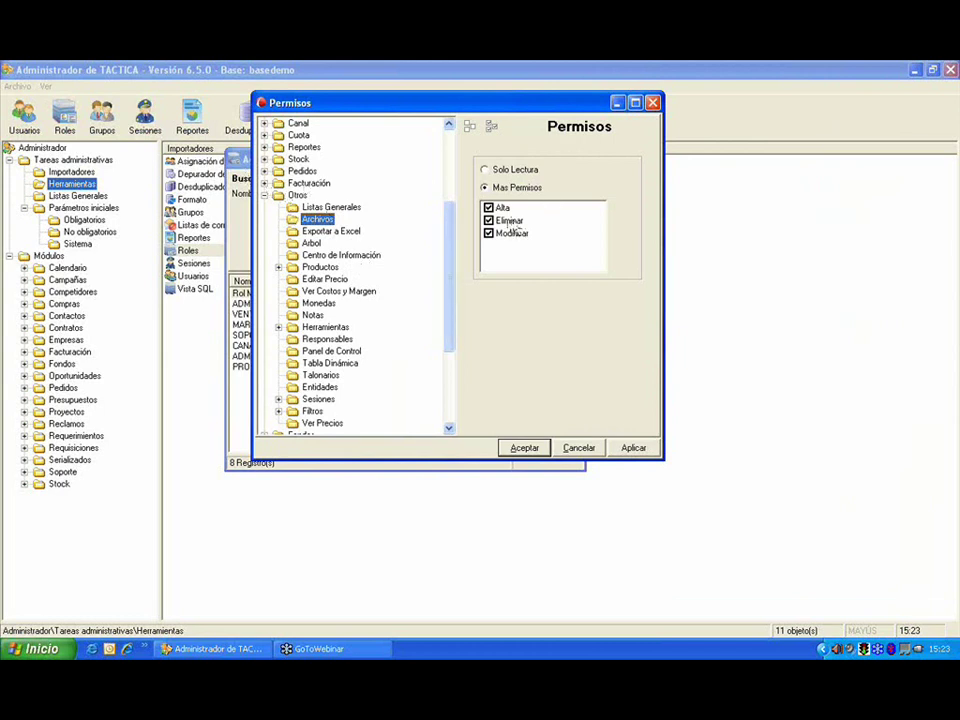
click(514, 172)
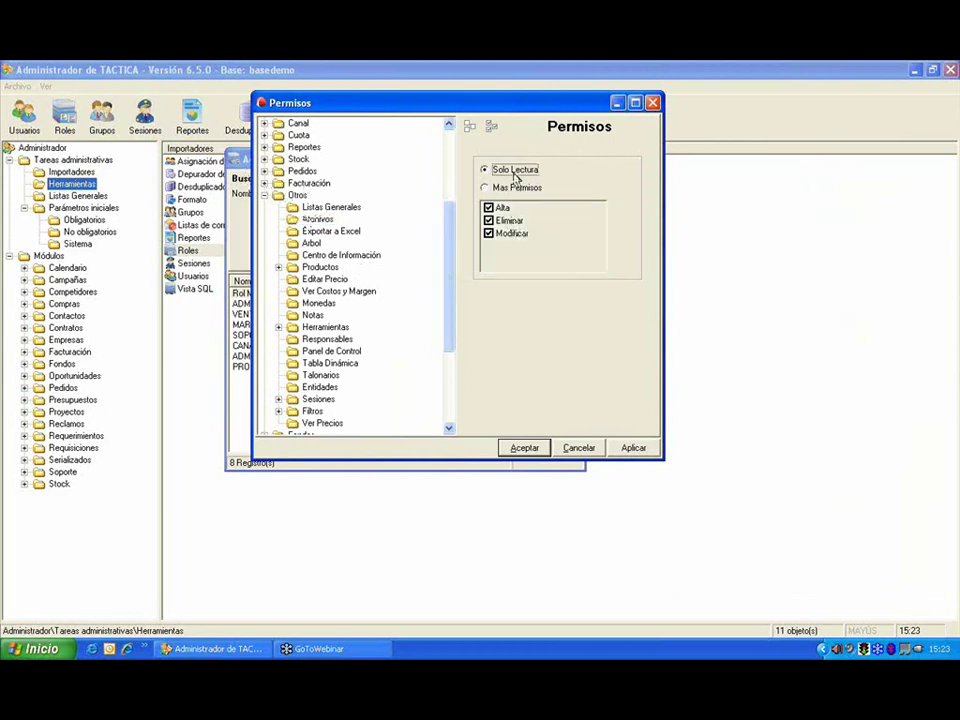
click(515, 187)
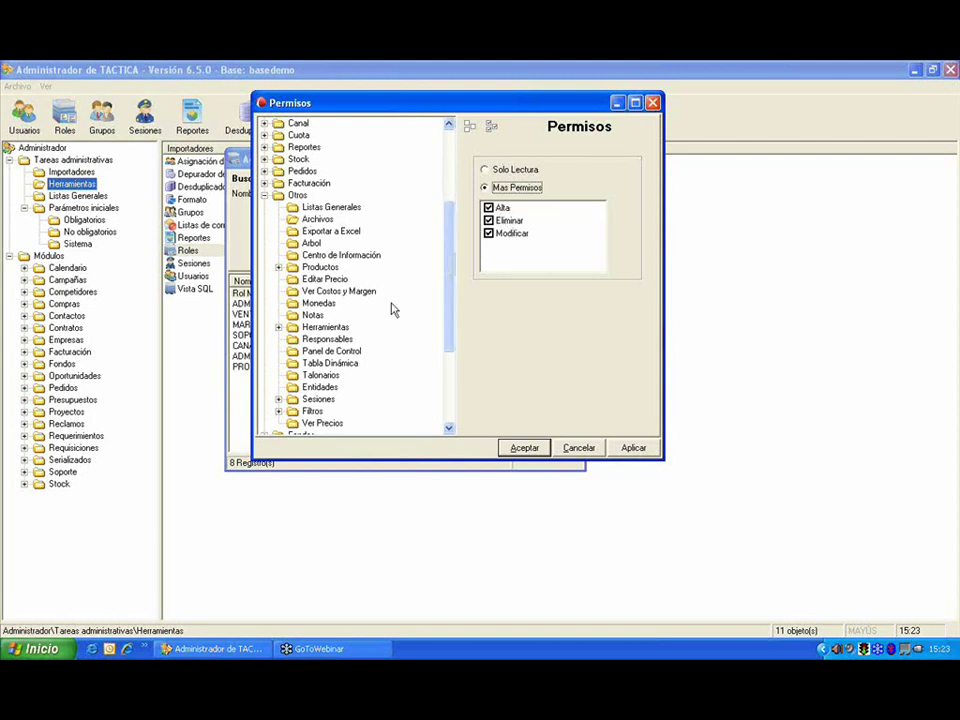
Step: Give Tabla Dinámica full Alta, Eliminar, Modificar and Ejecutar rights, then apply and confirm
click(345, 339)
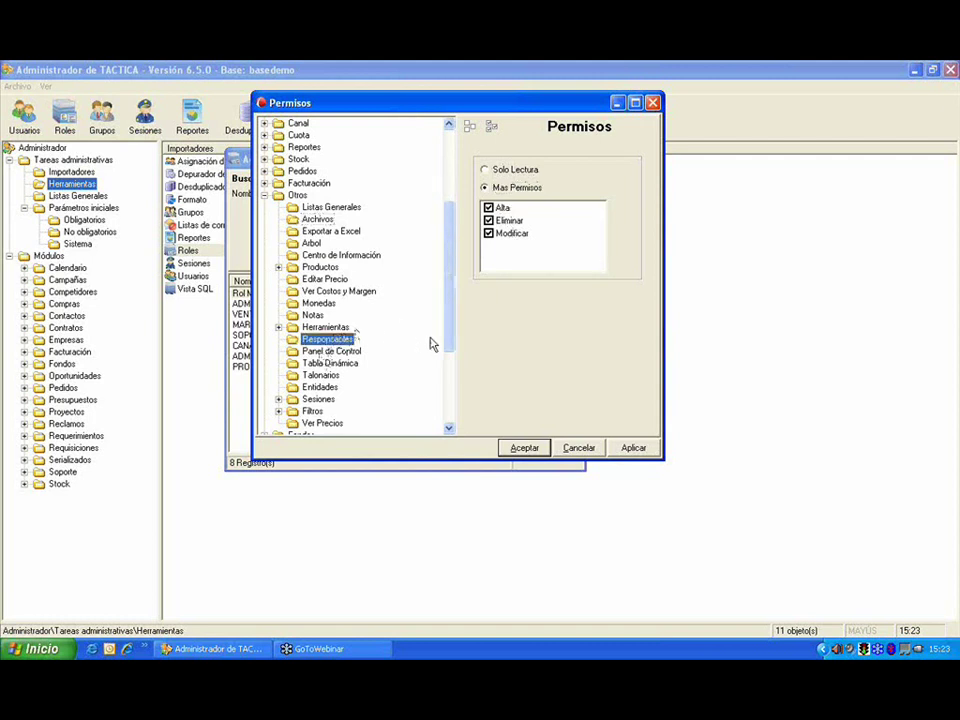
click(342, 364)
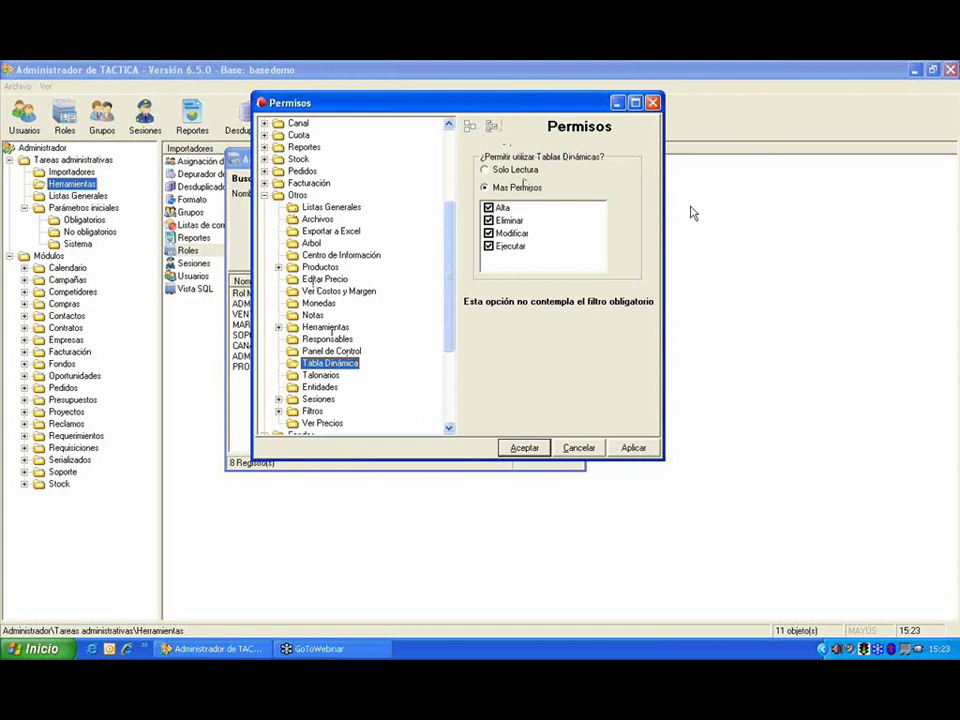
click(762, 240)
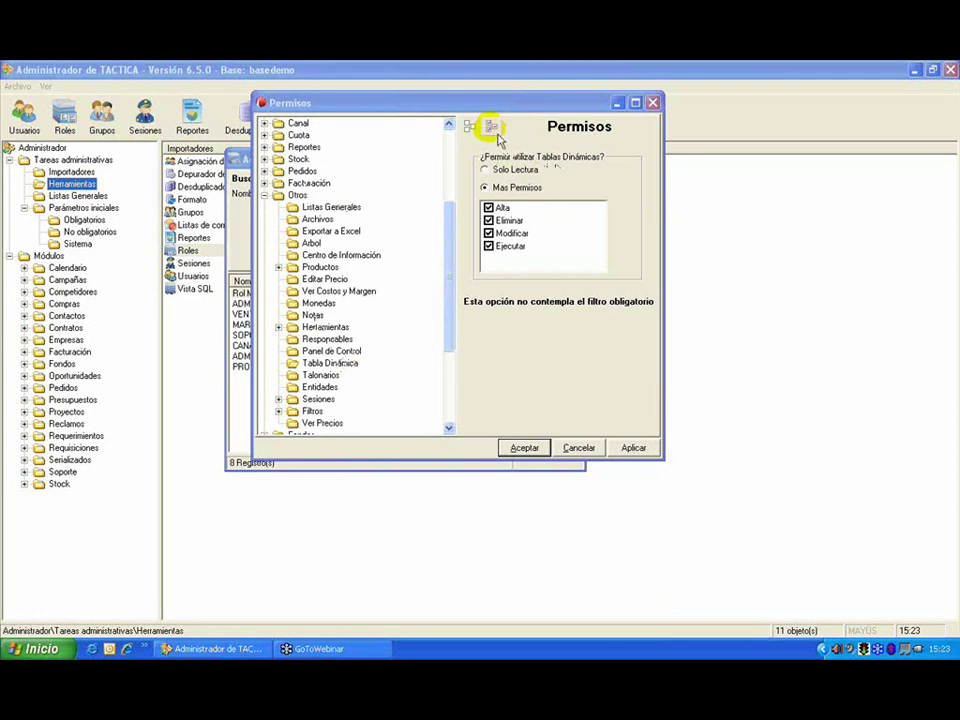
click(491, 130)
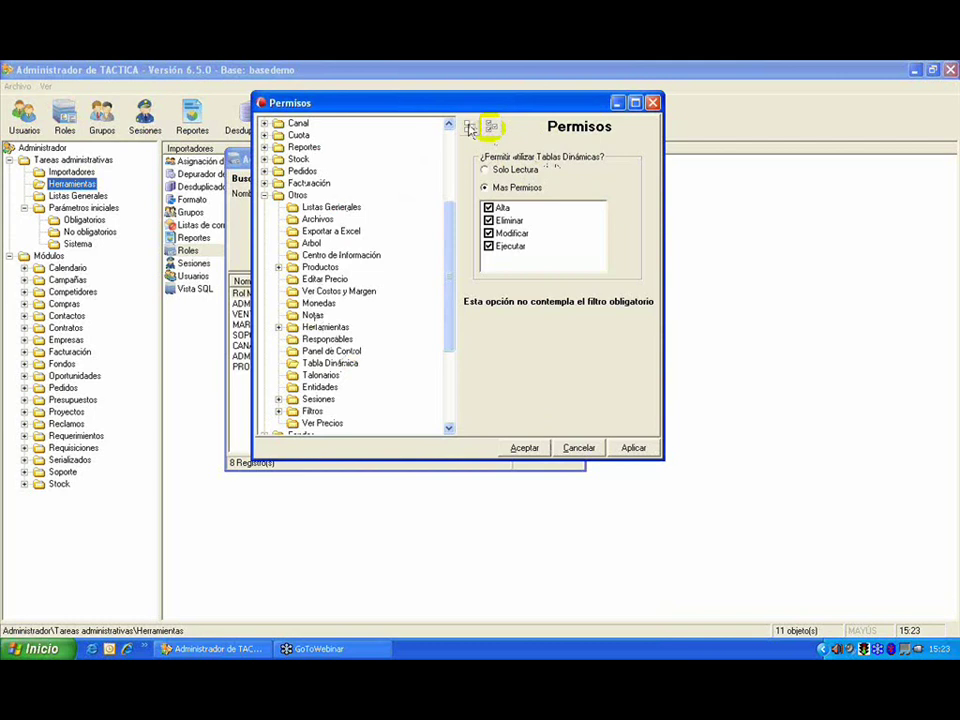
click(470, 128)
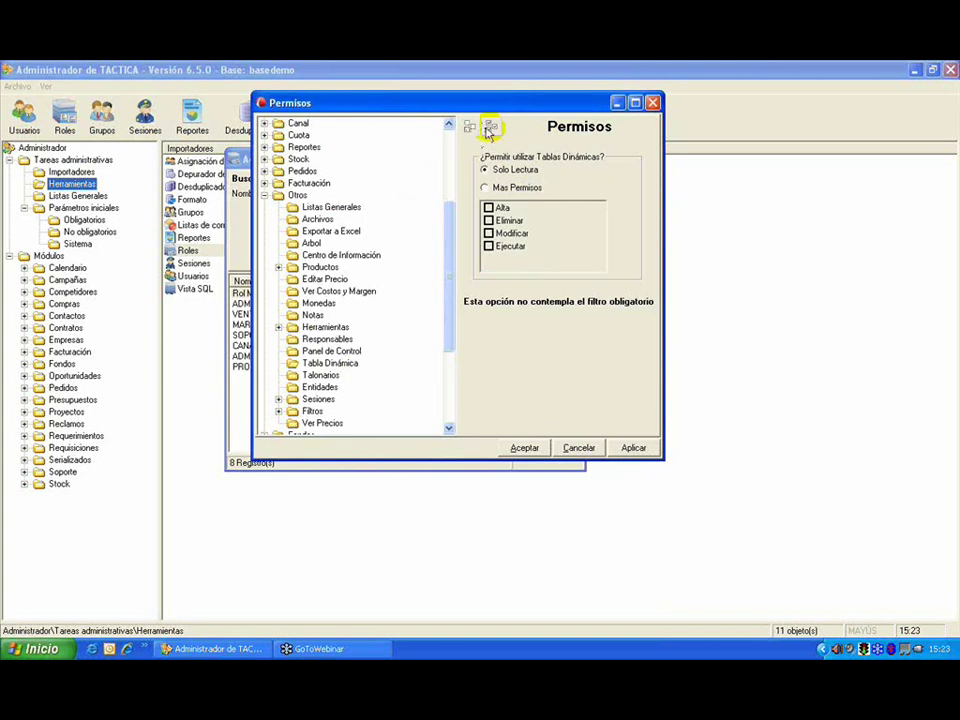
click(491, 130)
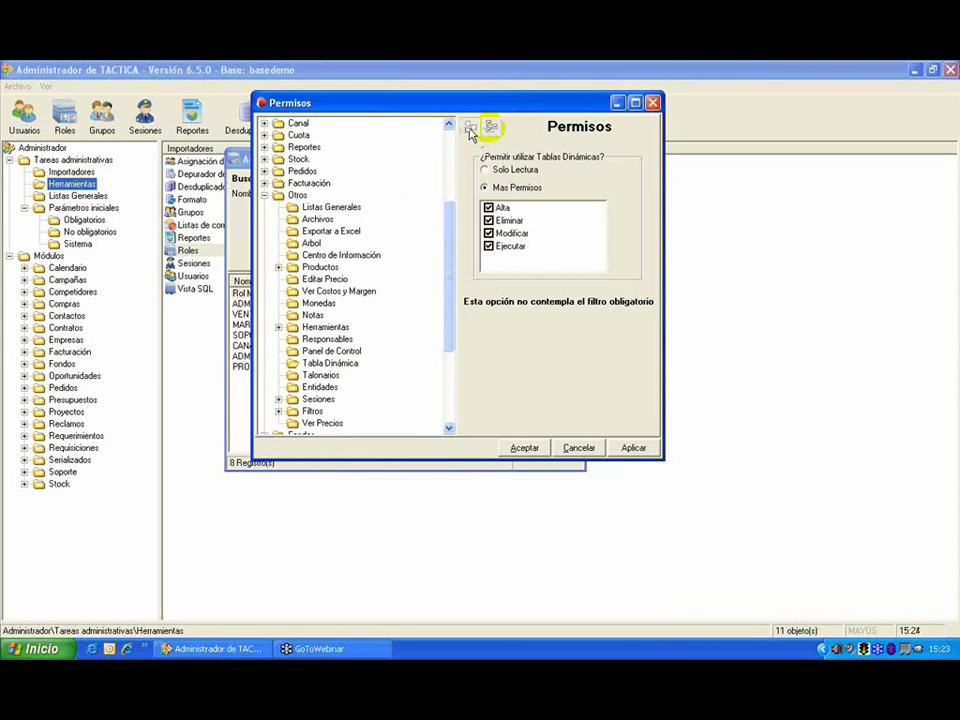
click(471, 130)
click(490, 128)
click(527, 250)
click(630, 447)
click(542, 447)
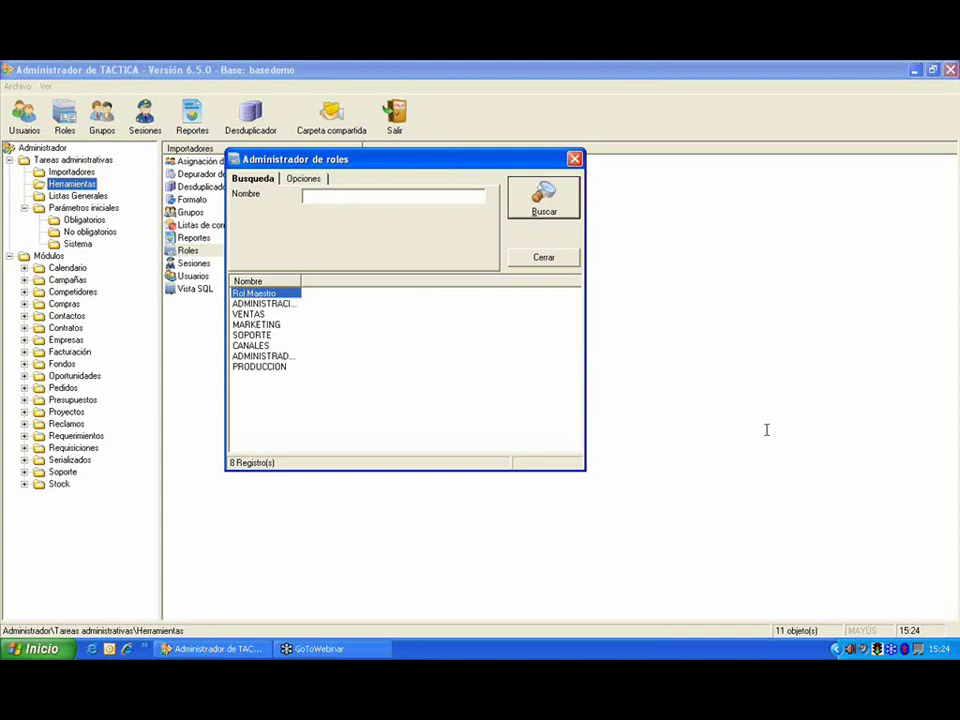
click(815, 393)
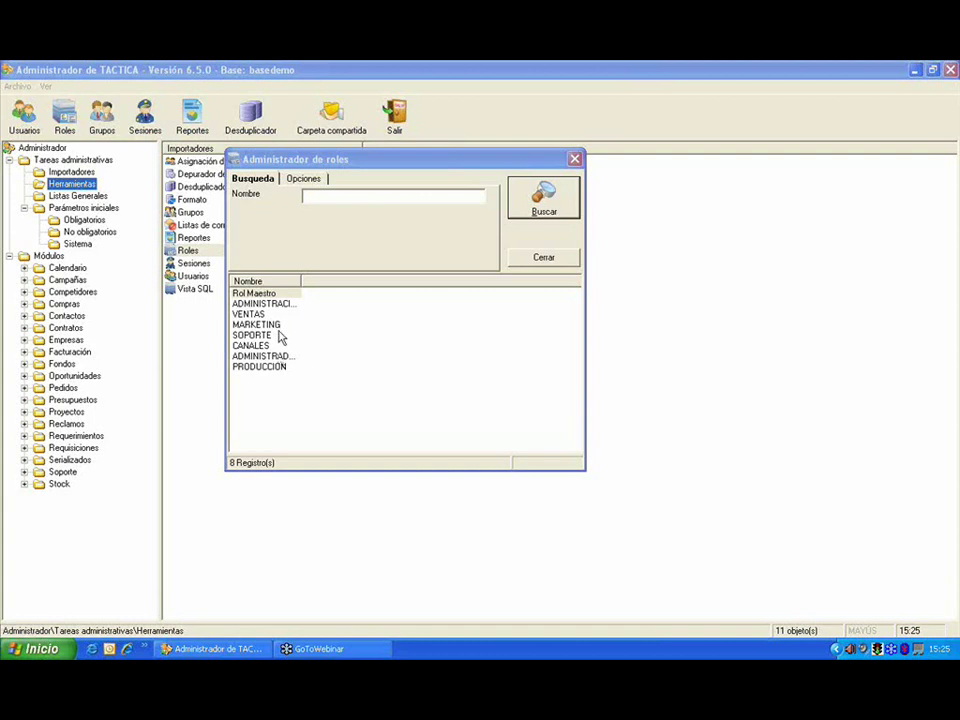
Step: Reopen Rol Maestro's permissions, expand Otros, and cancel without changes
click(267, 295)
right_click(269, 299)
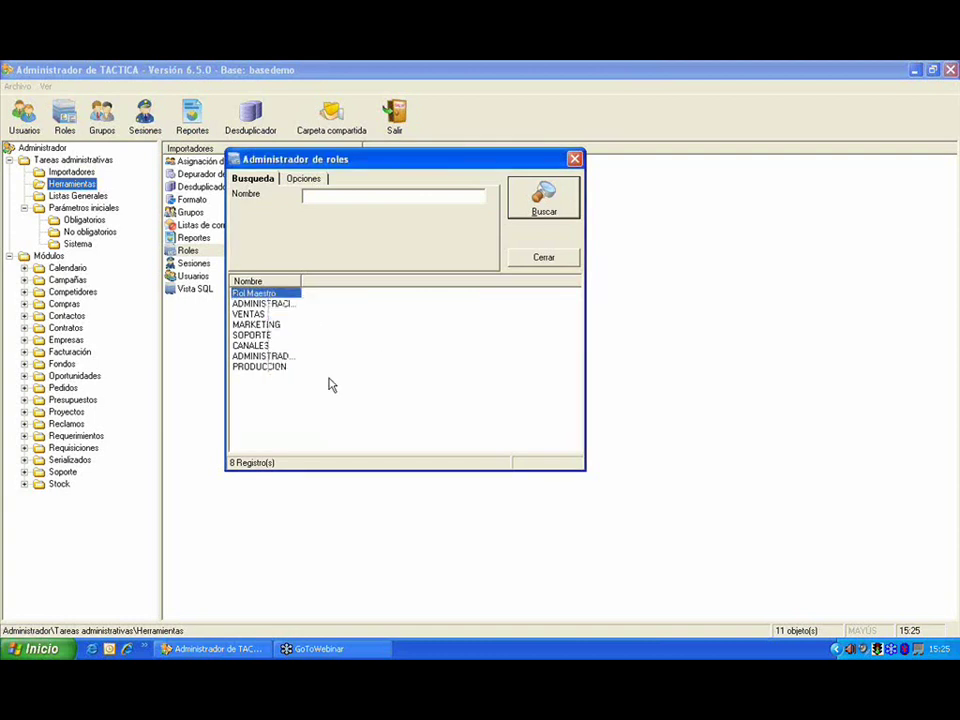
click(333, 380)
drag(612, 72, 347, 87)
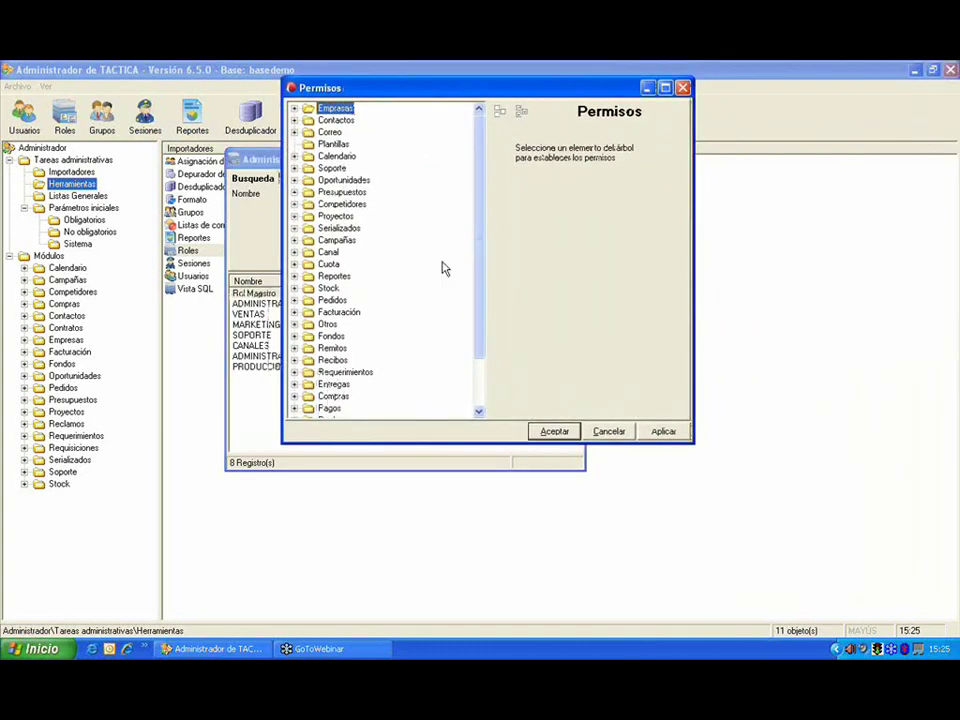
drag(484, 321, 487, 373)
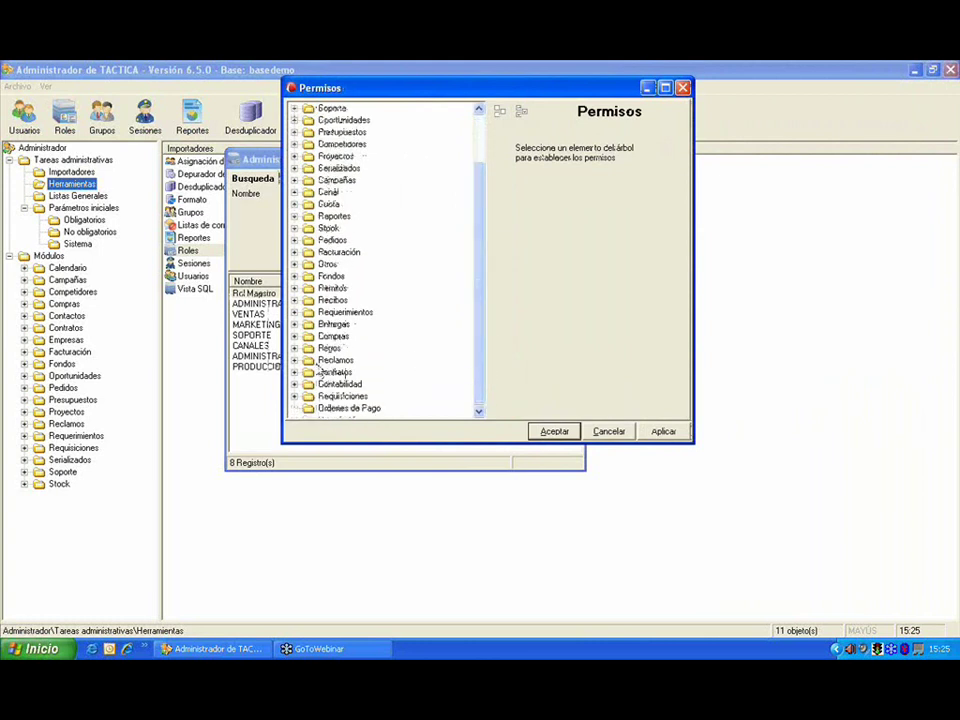
click(295, 265)
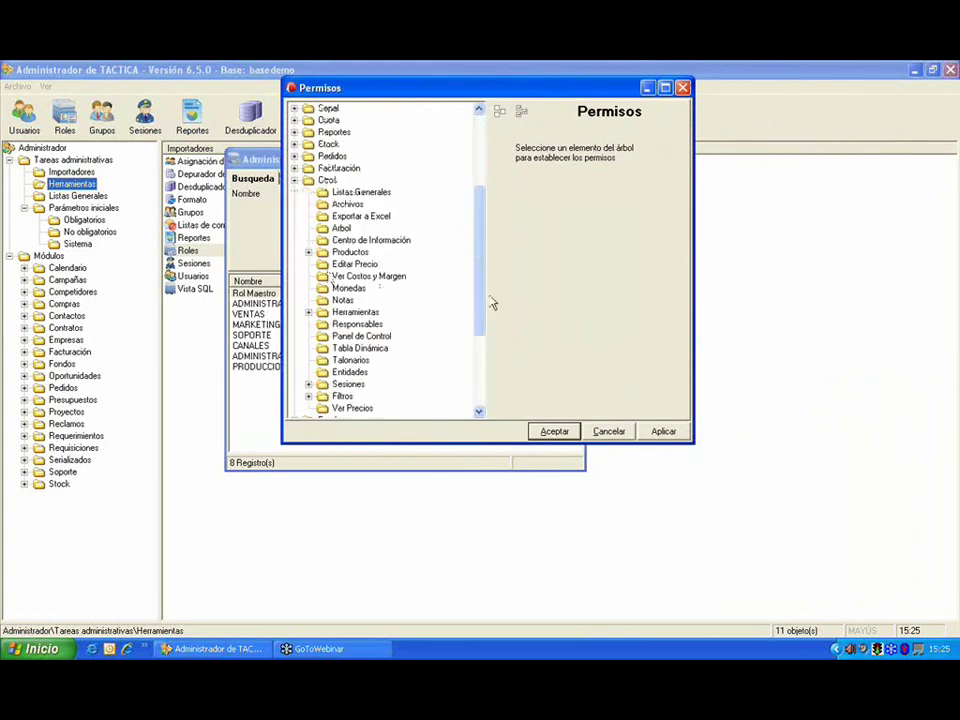
drag(479, 311, 479, 318)
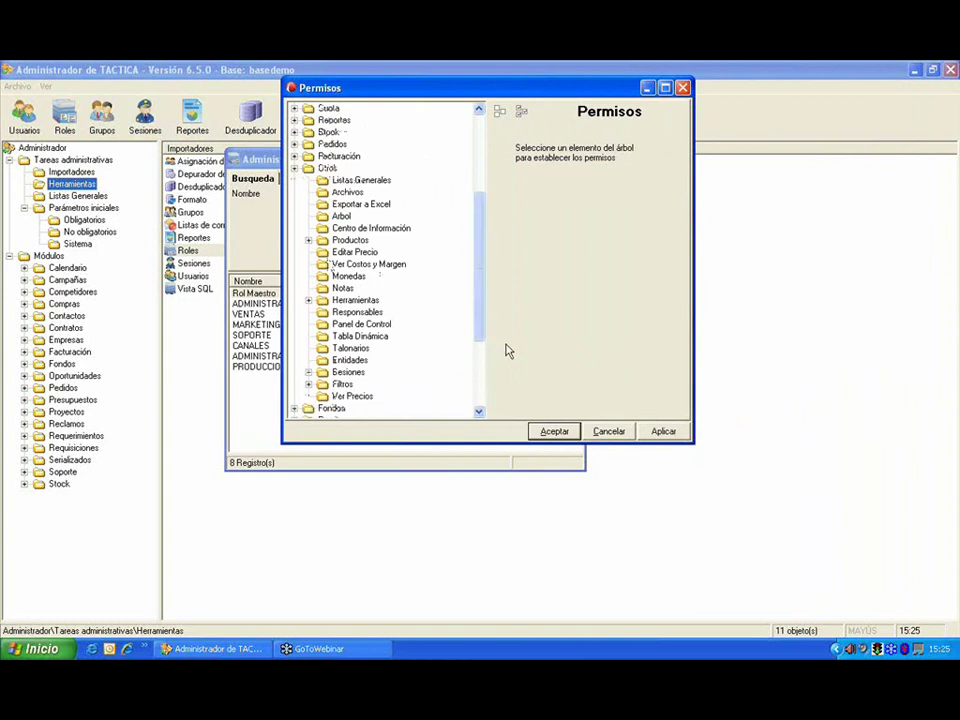
click(608, 432)
click(720, 414)
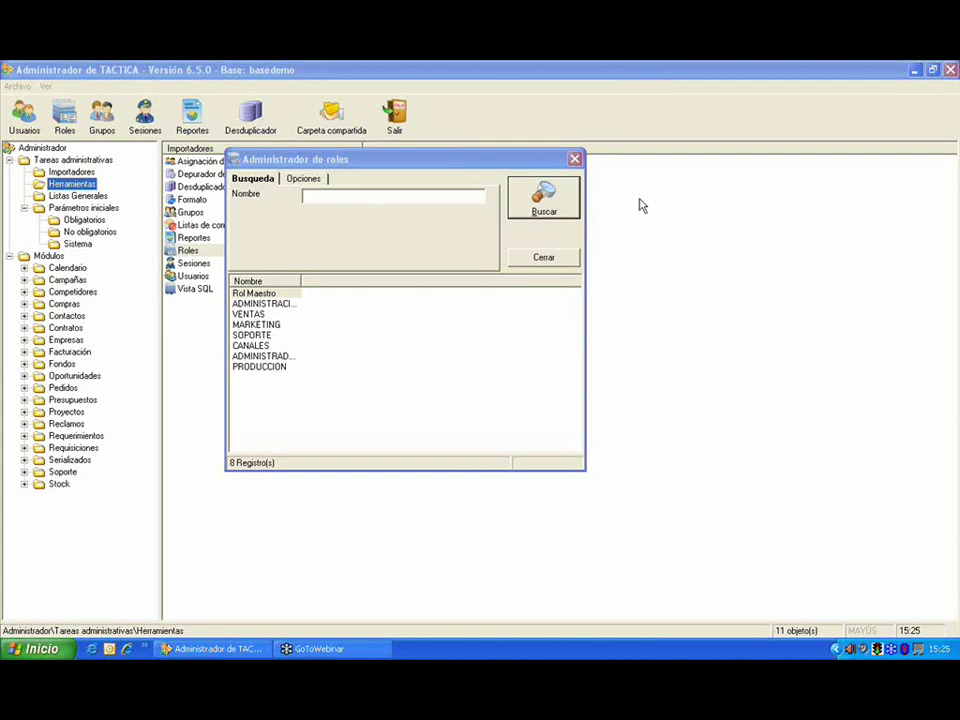
Step: Close the roles window and browse the reports catalogue through Recibos, Requisiciones, Stock and Soporte
click(575, 160)
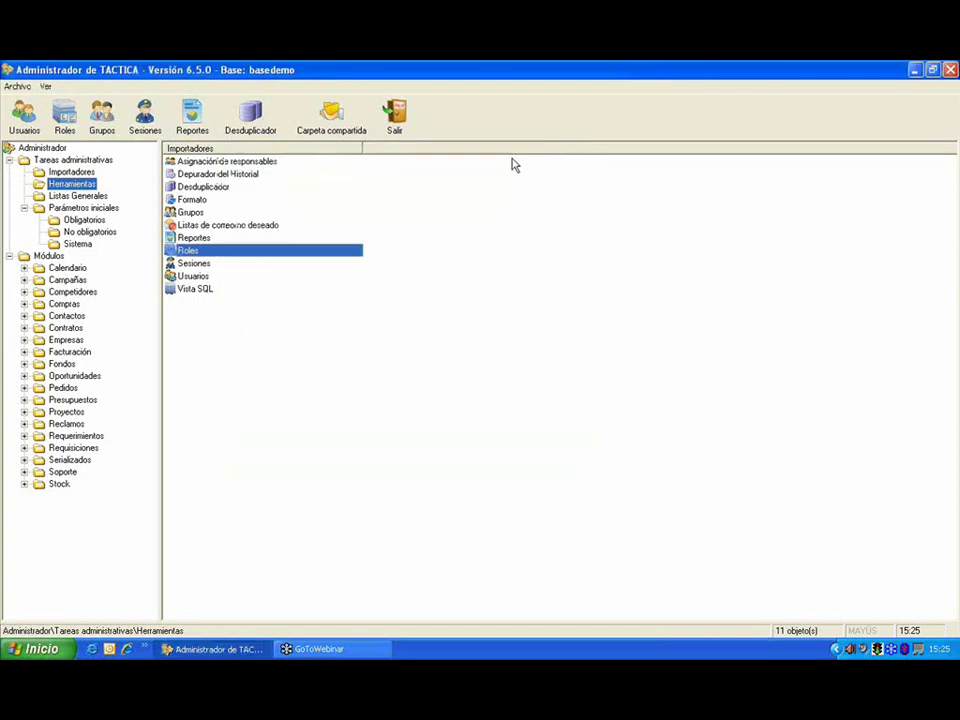
click(192, 118)
click(284, 392)
click(270, 434)
click(273, 466)
click(271, 456)
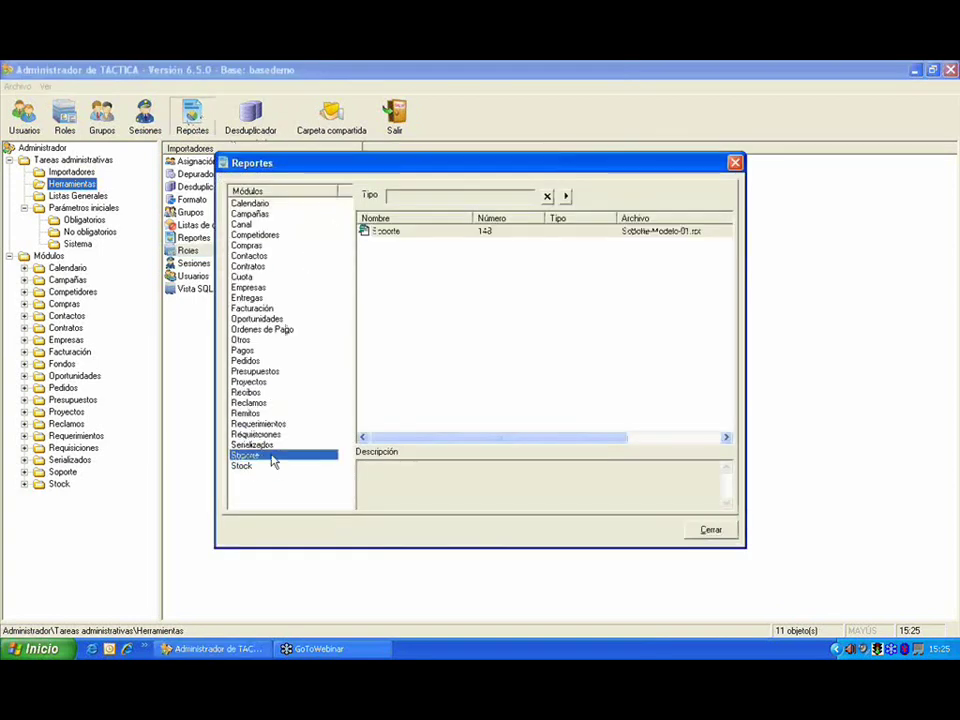
Step: Inspect the Soporte report's actions, select it, and close the reports catalogue
right_click(466, 233)
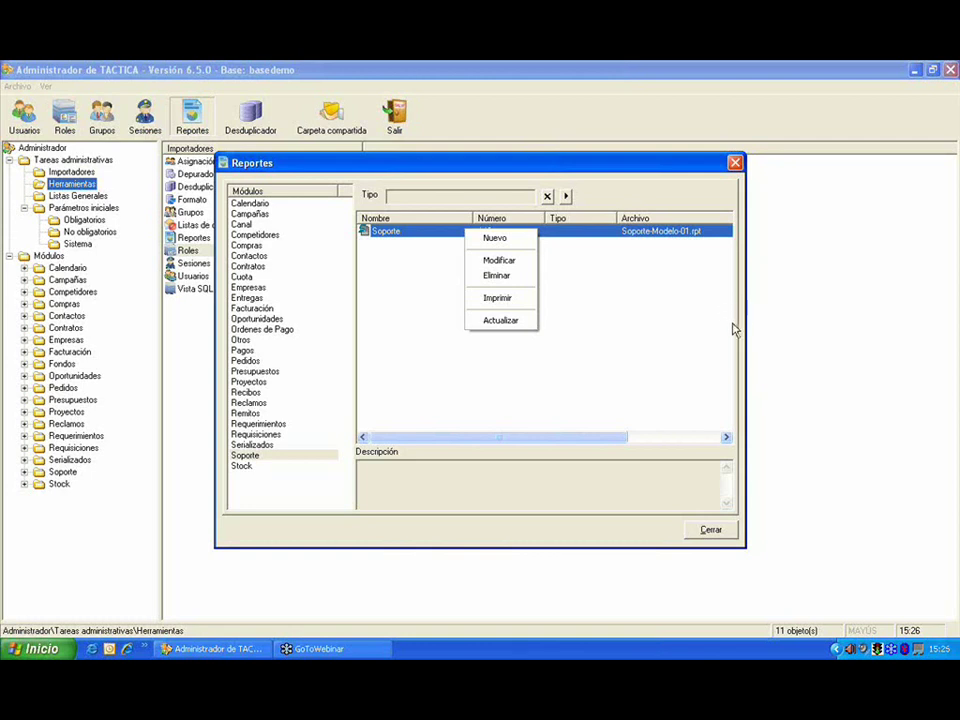
click(765, 336)
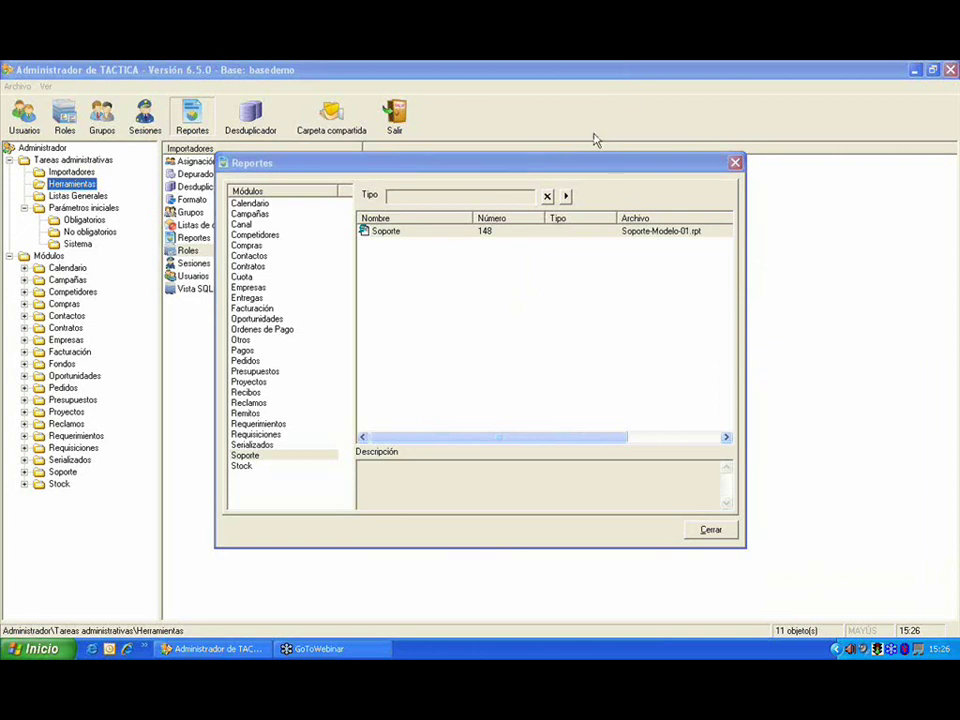
click(596, 166)
drag(596, 166, 528, 161)
click(667, 162)
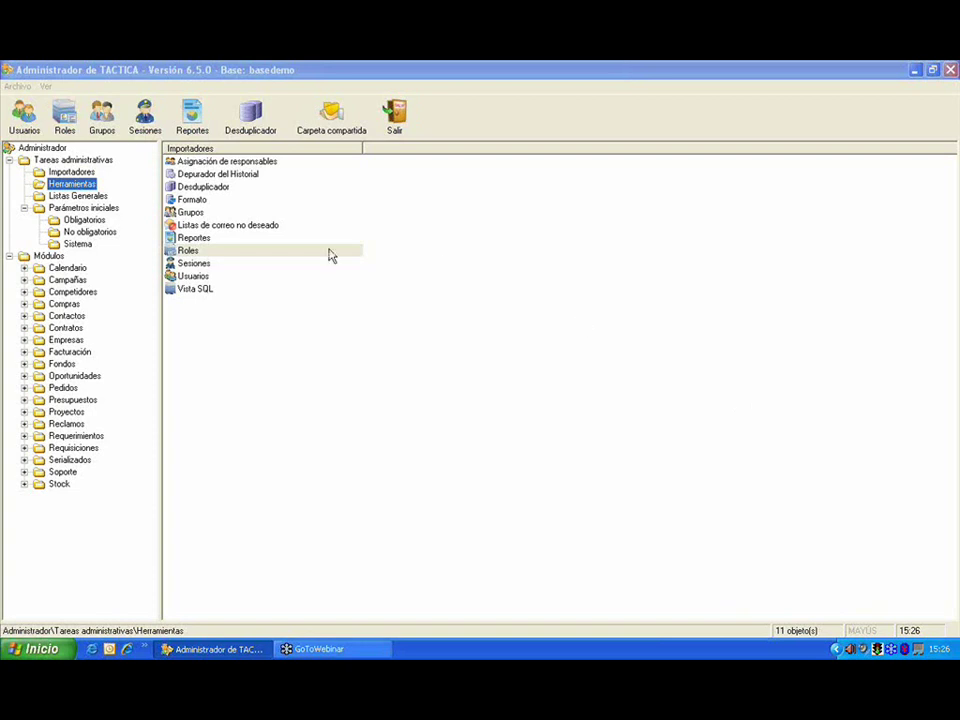
Step: Open the user list, filter by non-blocked then blocked users, and finally show all 8
click(22, 120)
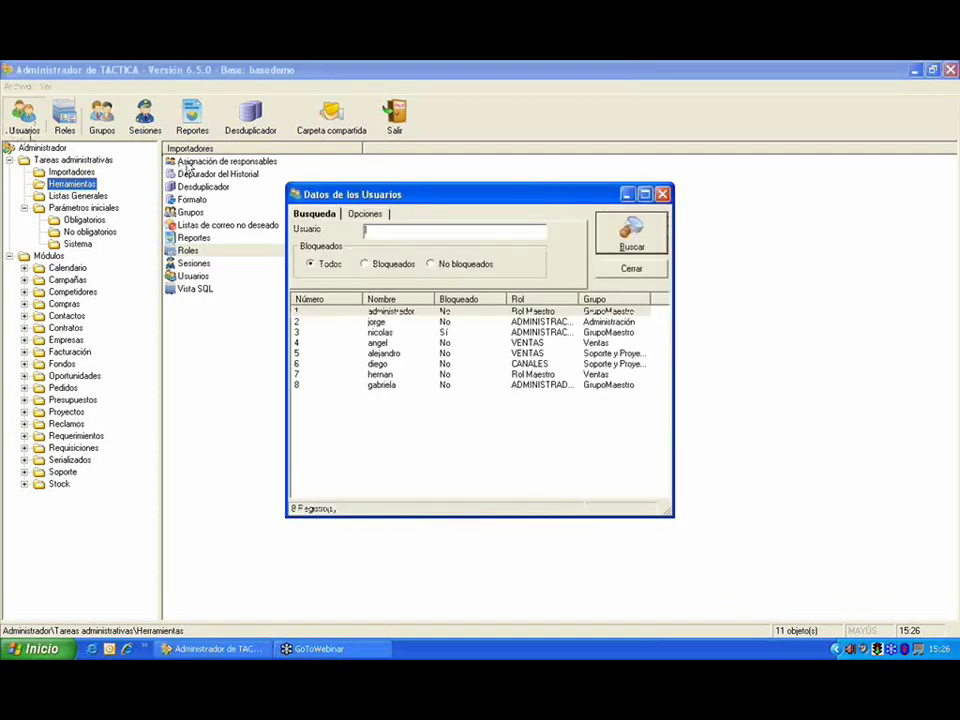
click(383, 265)
click(478, 266)
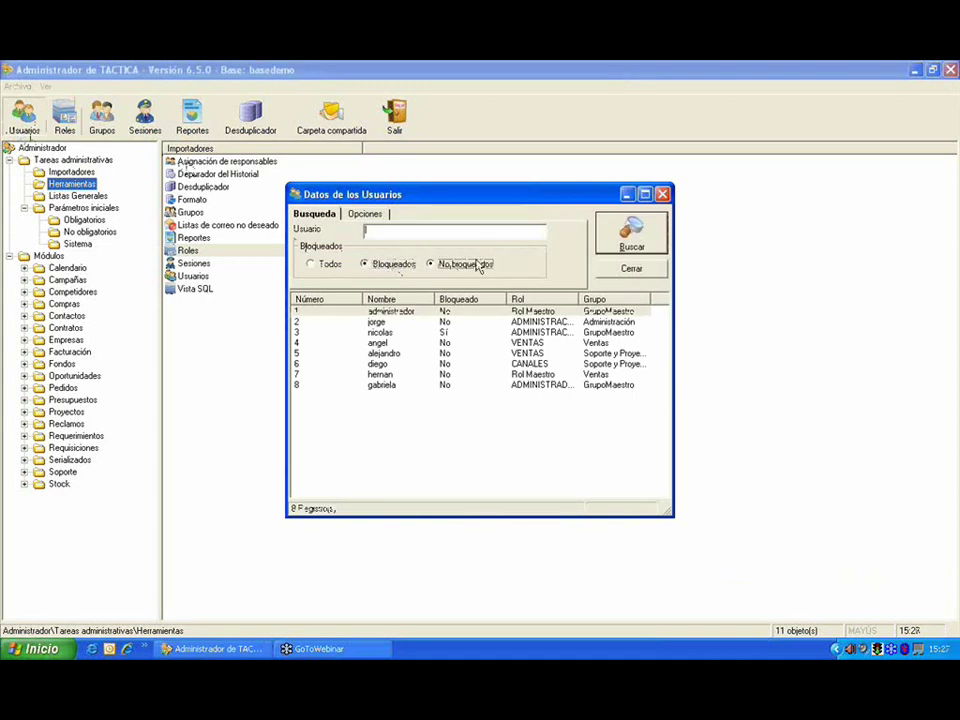
click(652, 231)
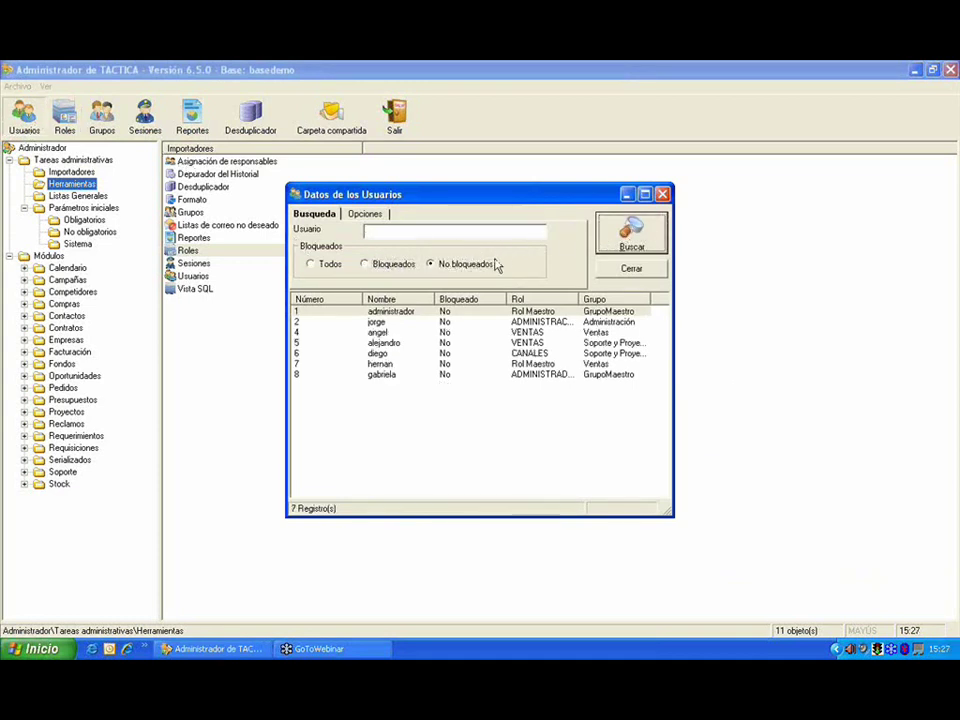
click(390, 265)
click(628, 240)
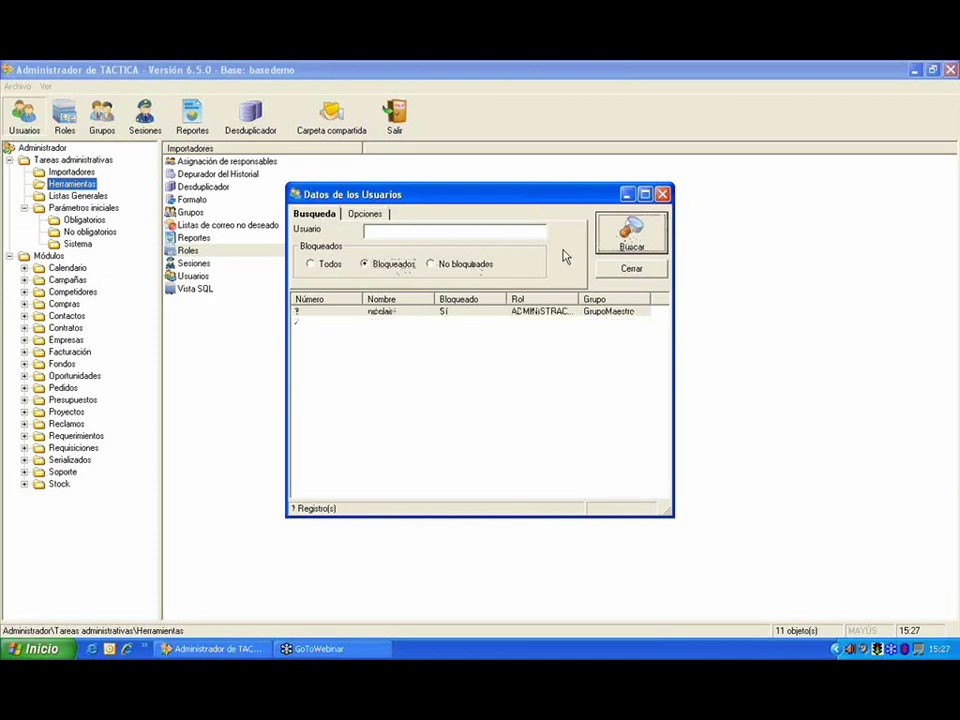
click(329, 266)
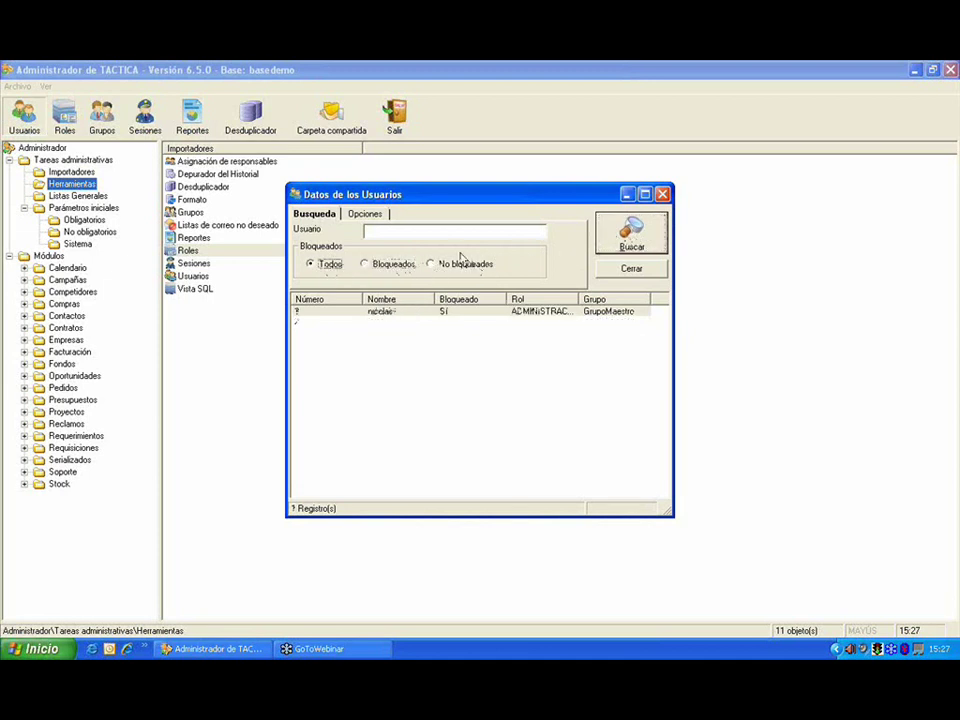
click(630, 238)
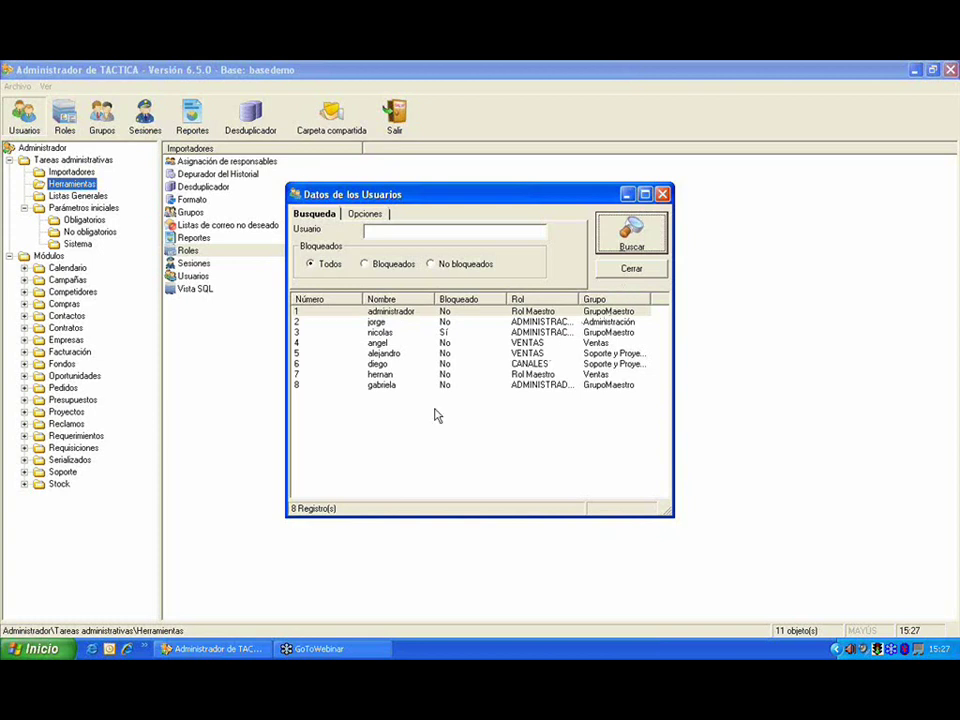
Step: Start a new user record and enter the user name
right_click(462, 422)
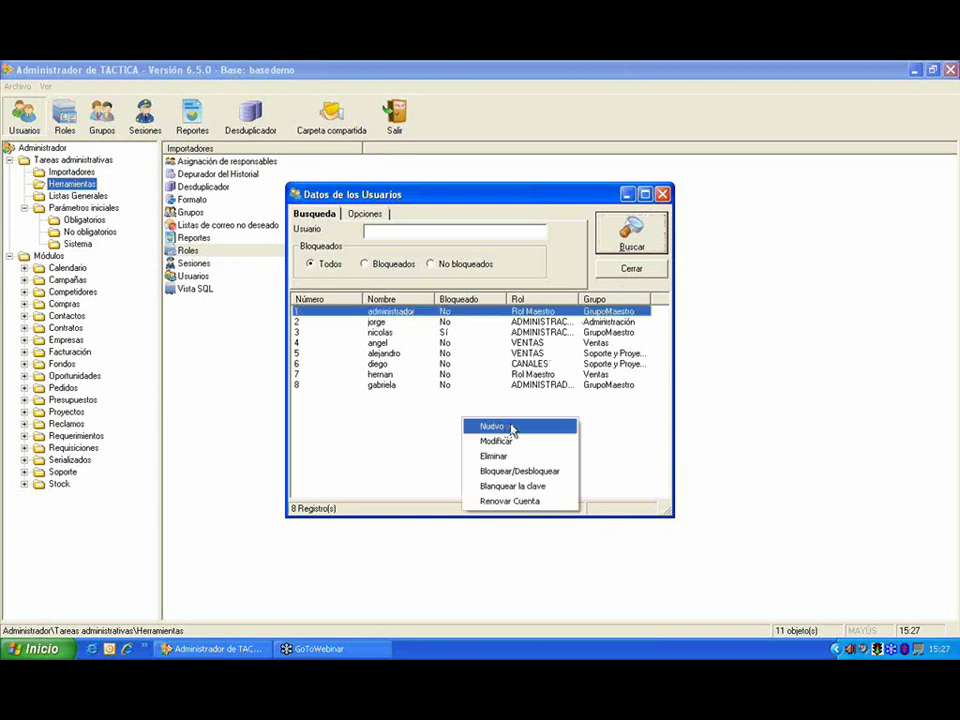
click(510, 427)
click(530, 205)
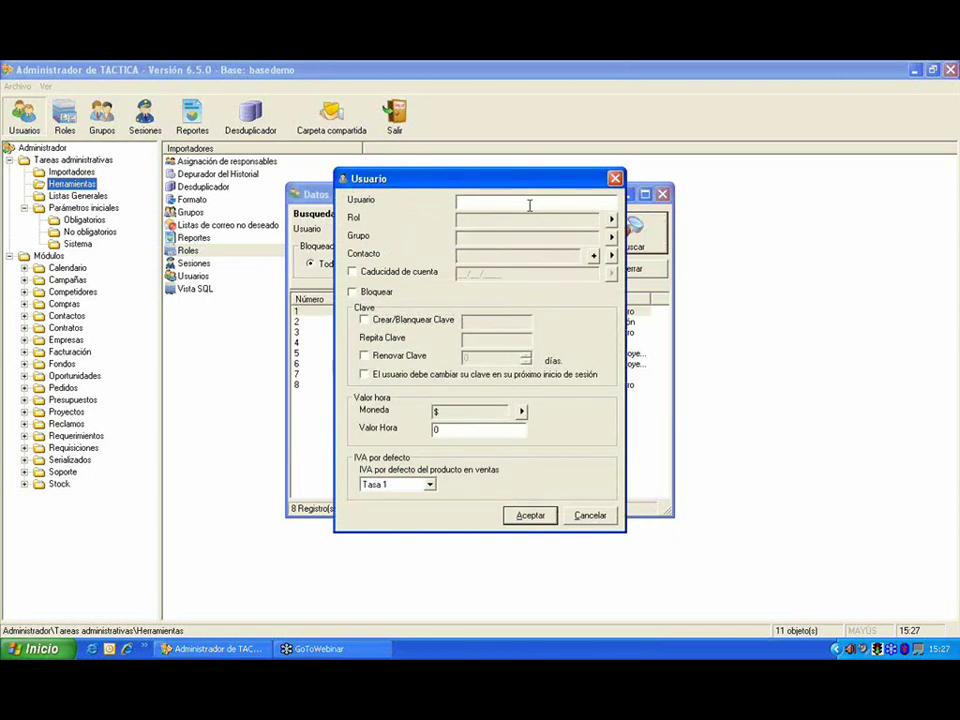
text(luciano)
Step: Assign the PRODUCCION role to the user from the full roles list
click(611, 218)
drag(619, 77, 300, 124)
click(611, 155)
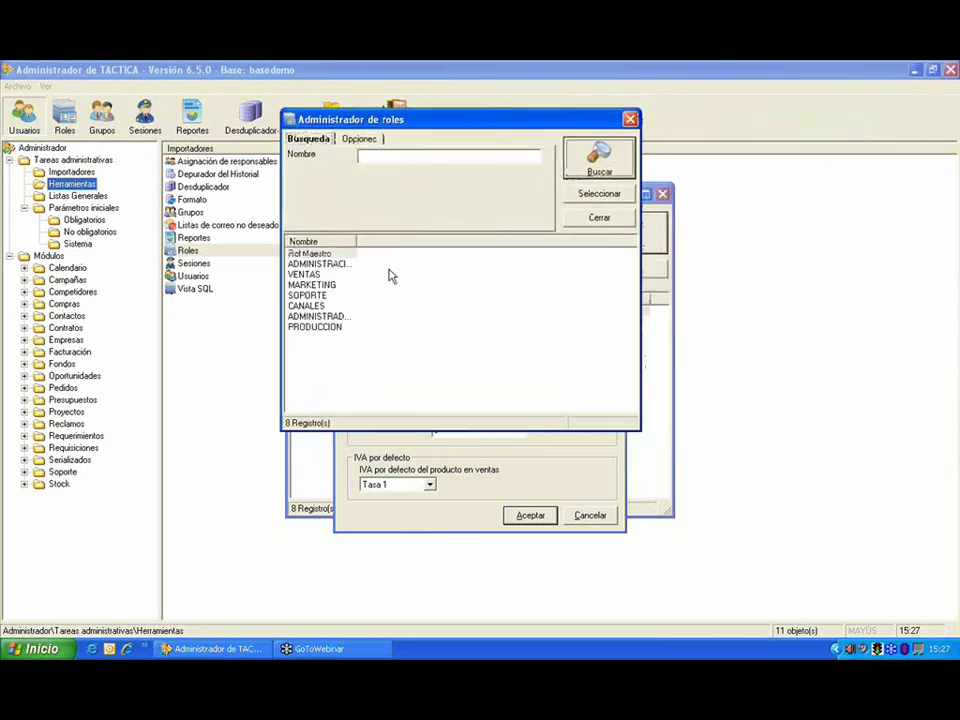
double_click(336, 327)
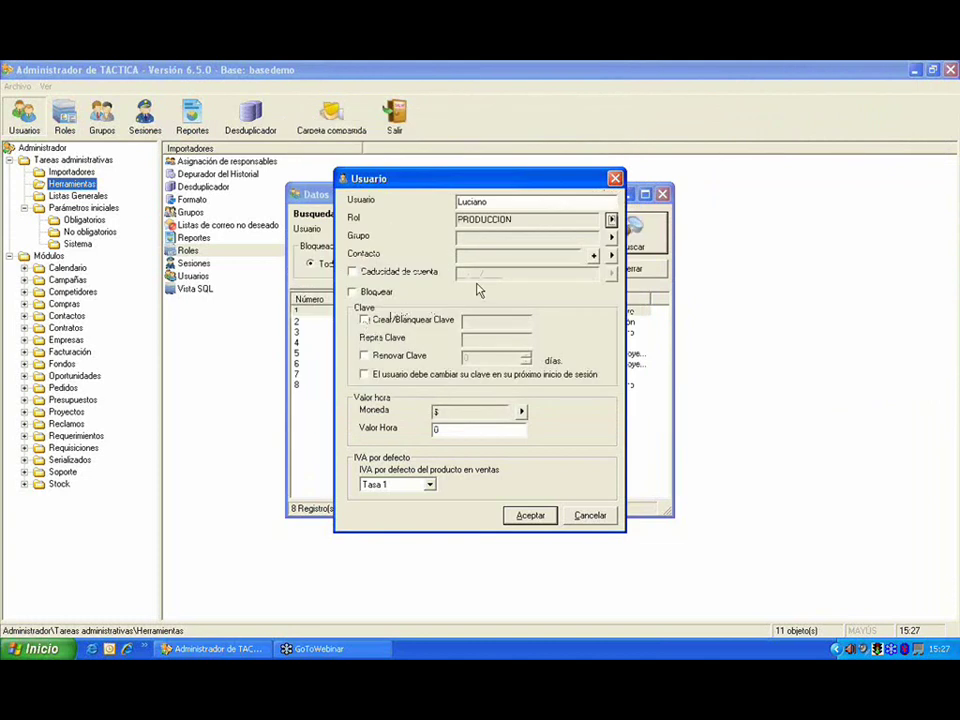
Step: Assign the Administración group to the user
click(611, 236)
drag(652, 158, 407, 171)
click(400, 188)
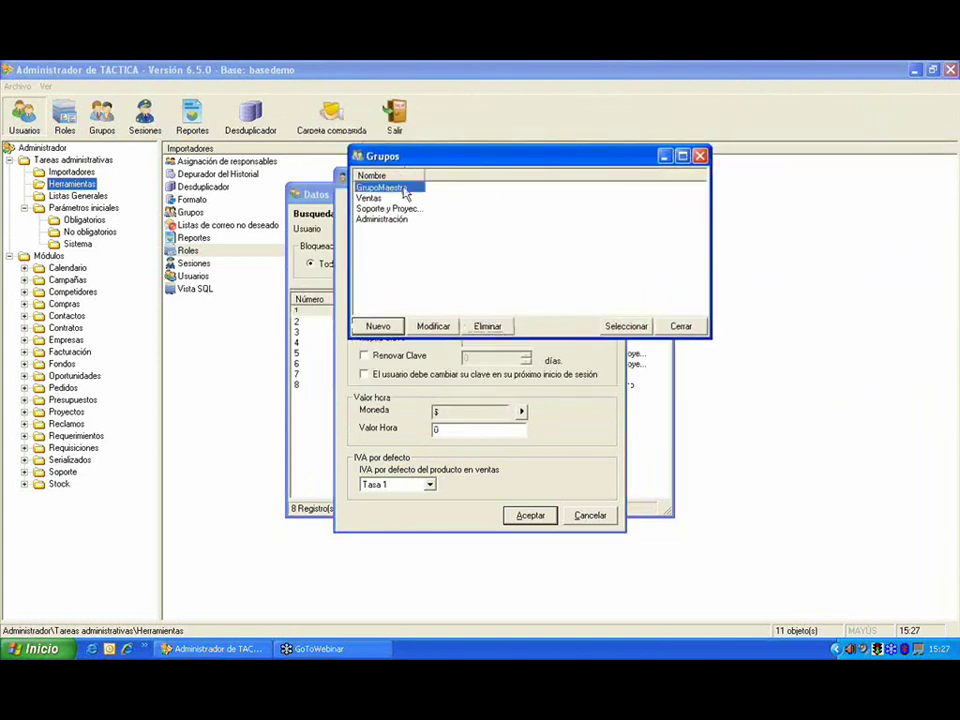
double_click(401, 220)
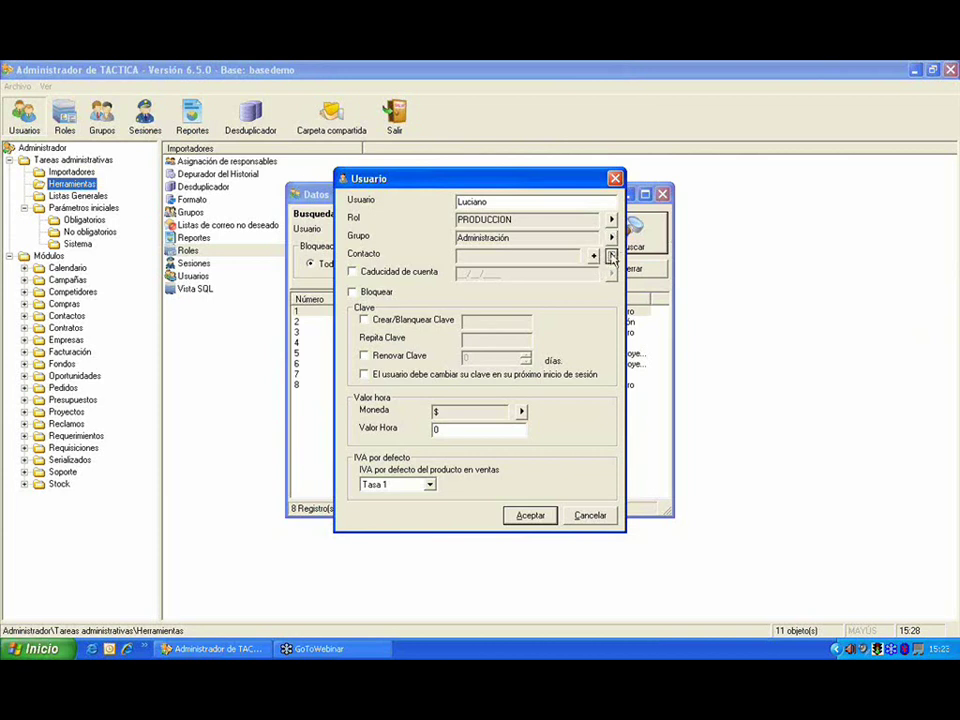
Step: Search all contacts with an empty Valor, then return to the user form
click(611, 255)
drag(636, 81, 394, 93)
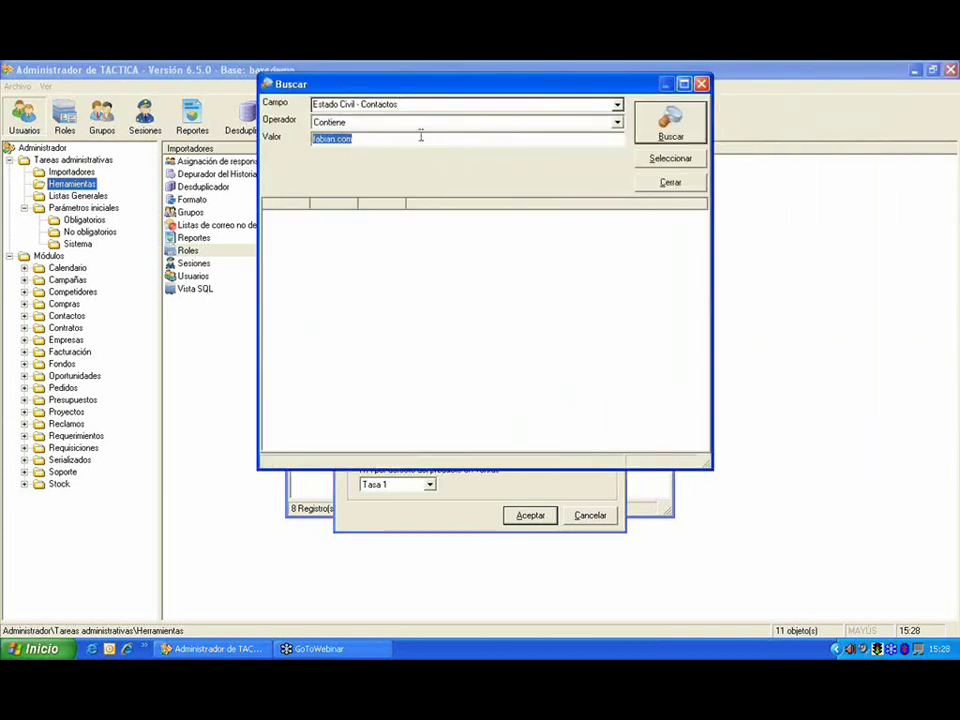
key(Delete)
click(668, 124)
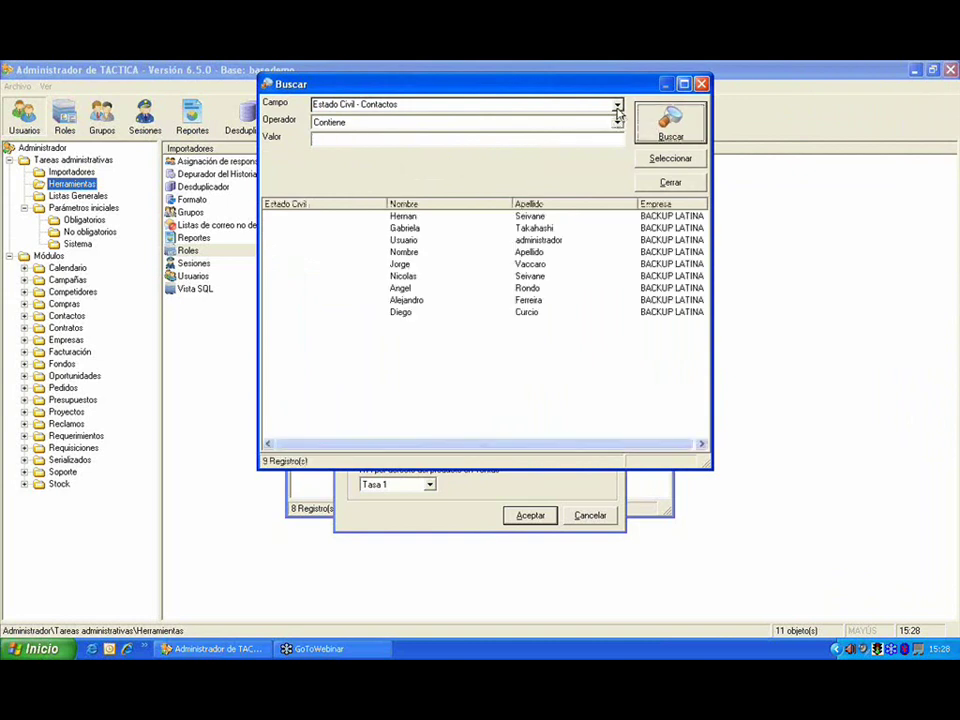
drag(687, 83, 557, 90)
click(593, 256)
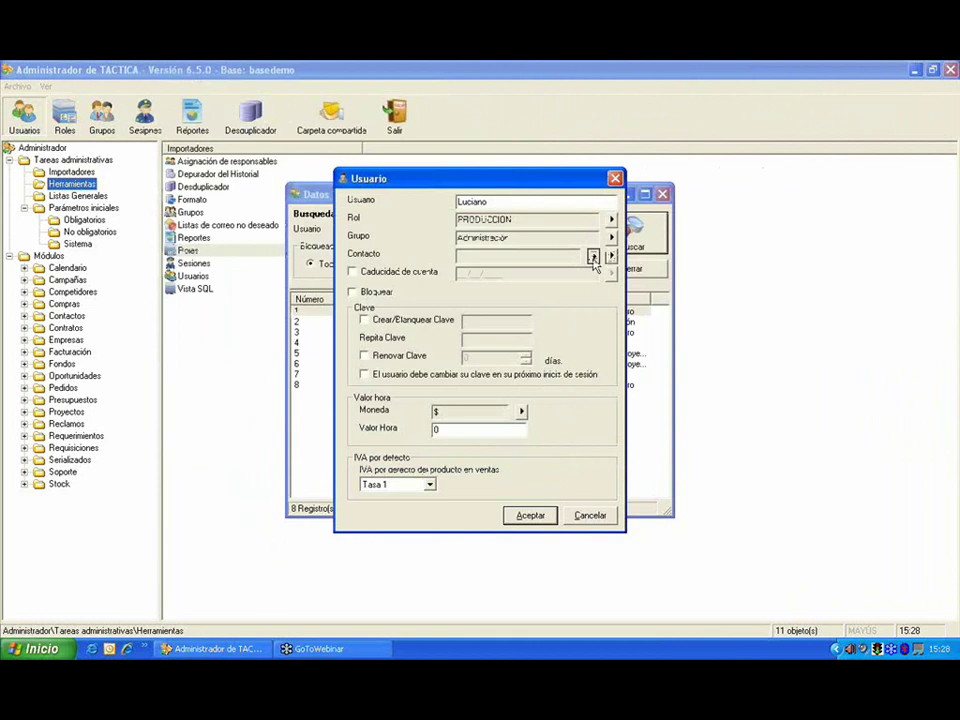
Step: Create a new contact with the user's first name and surname and link it
click(593, 256)
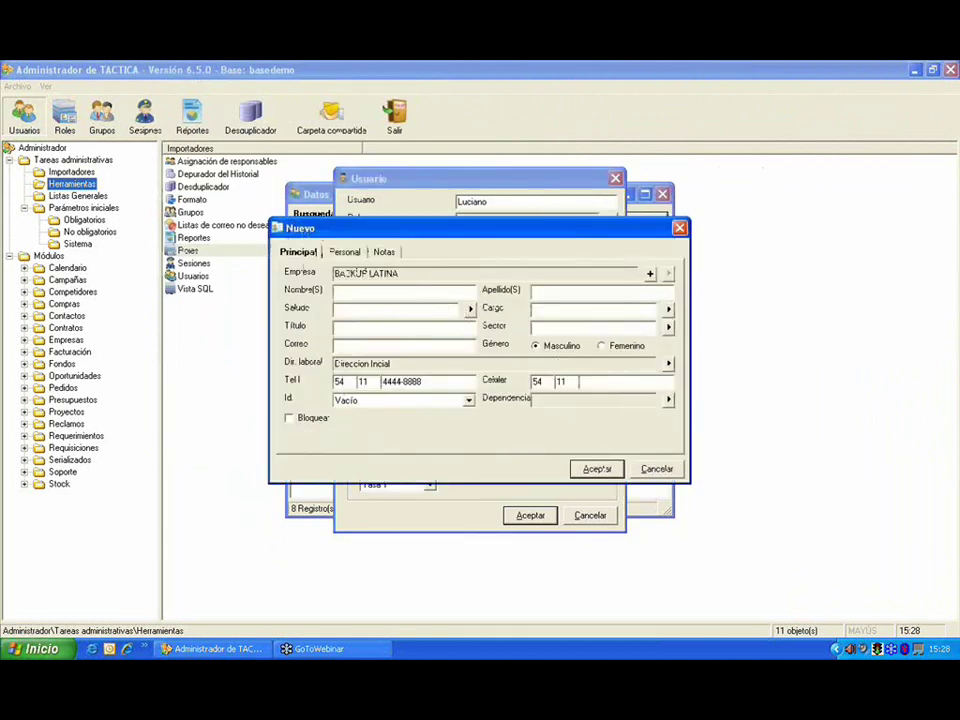
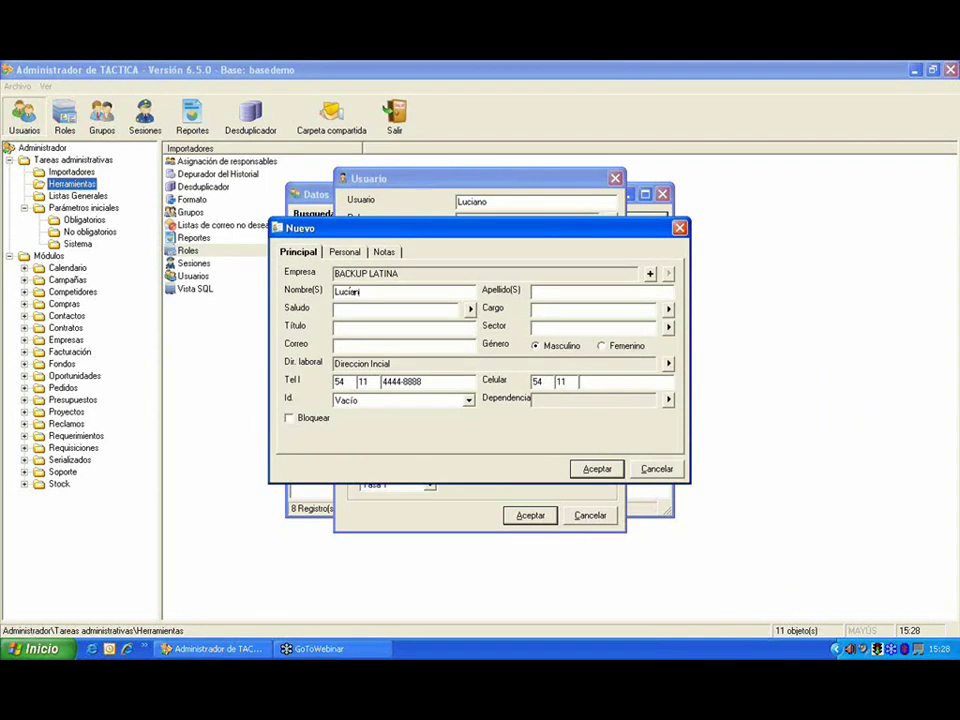
key(Tab)
click(586, 468)
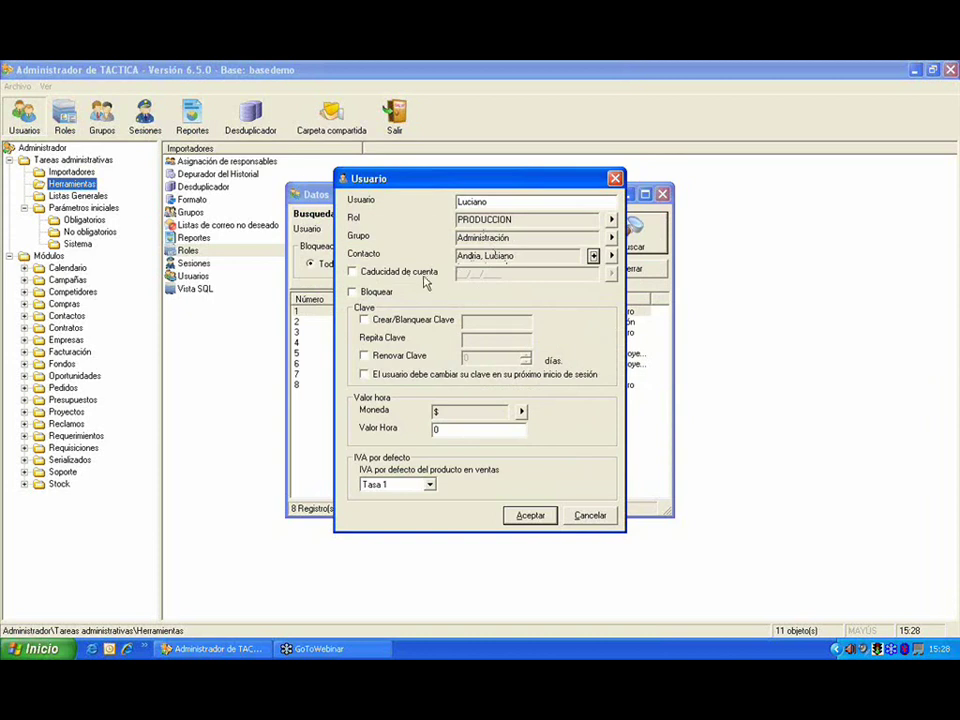
Step: Try the account expiry and blocked options, leaving both off
click(422, 281)
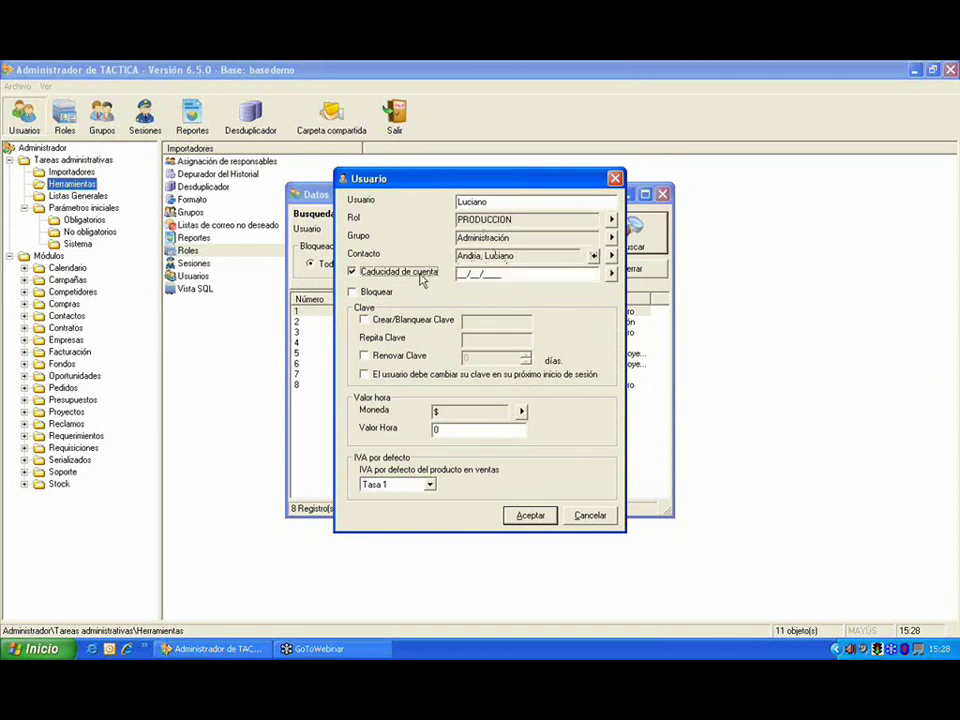
click(422, 281)
click(380, 298)
click(380, 299)
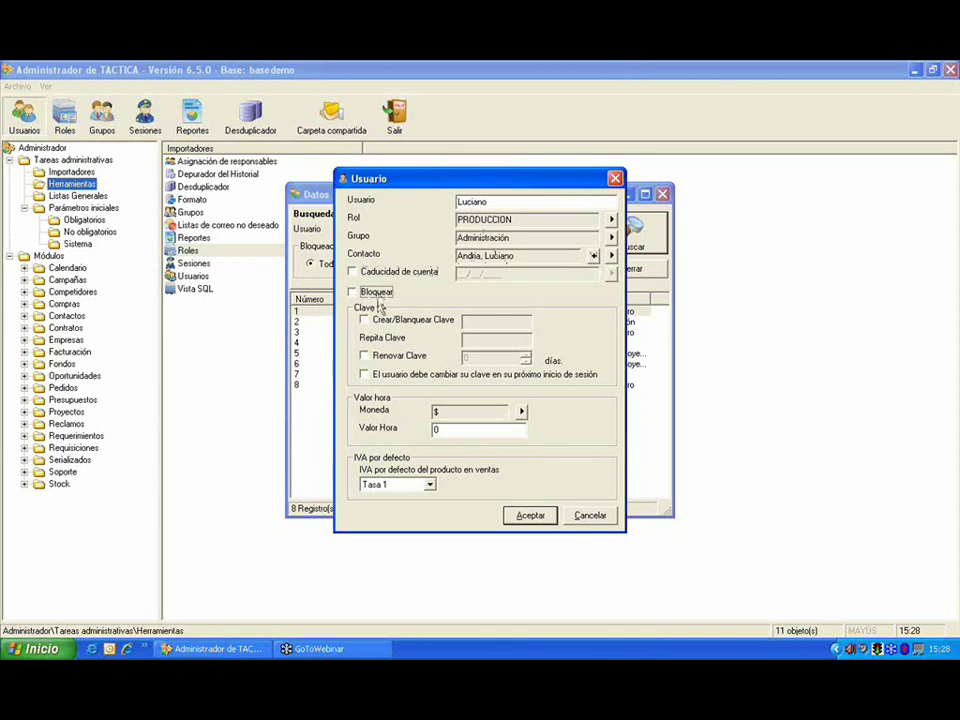
Step: Enable Crear/Blanquear Clave and enter the user's password
click(406, 322)
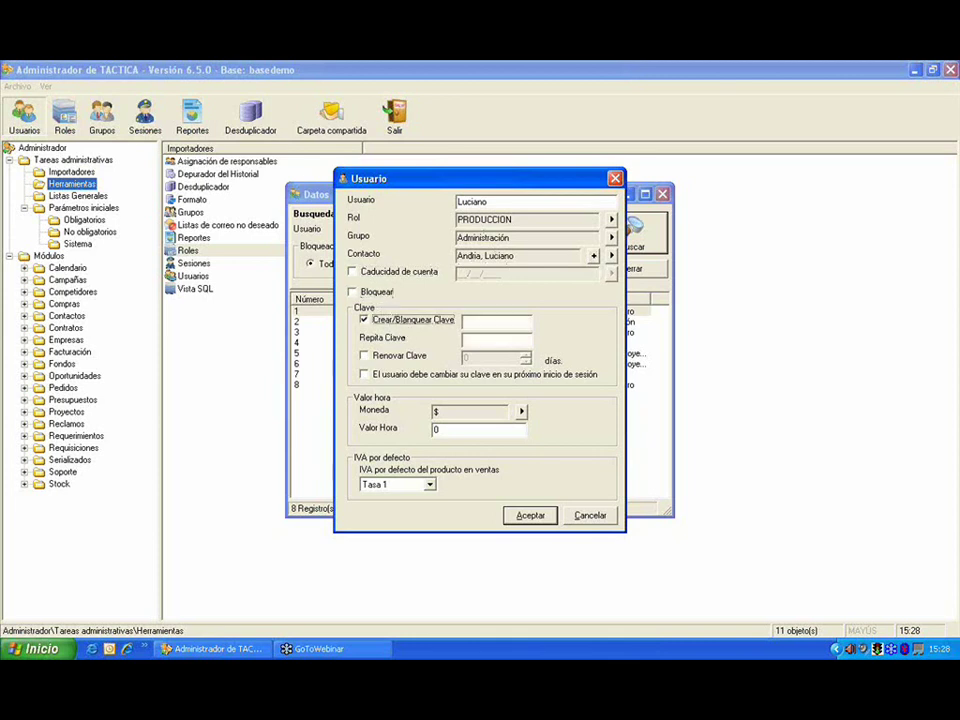
click(484, 321)
text(12345678)
click(490, 341)
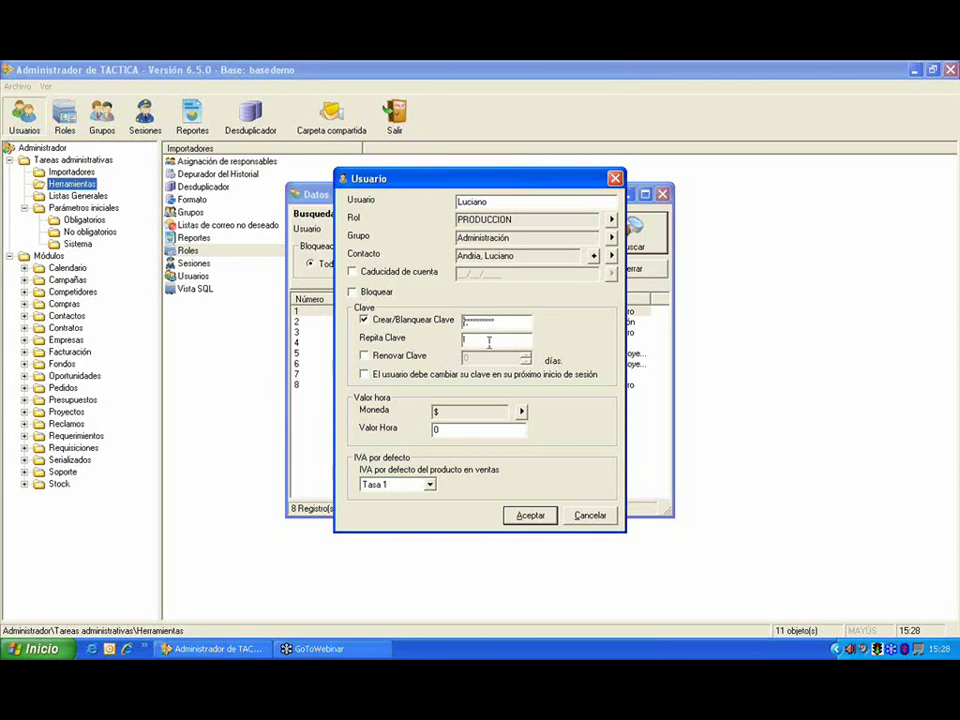
text(12345678)
Step: Leave password renewal and the change-at-next-login requirement off, then check default IVA rates
click(418, 362)
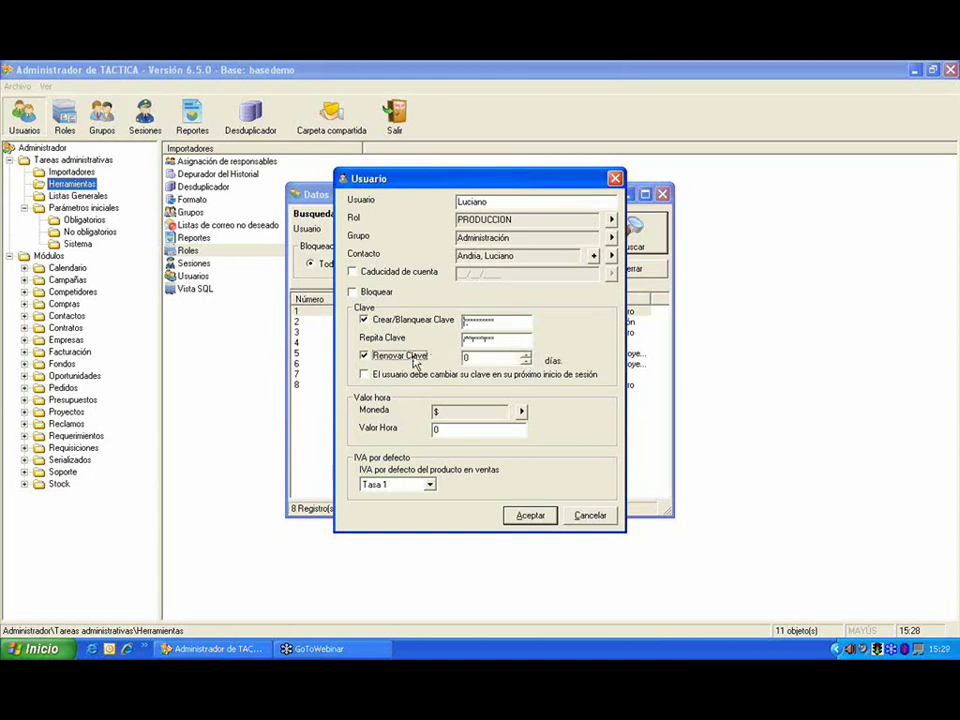
click(418, 362)
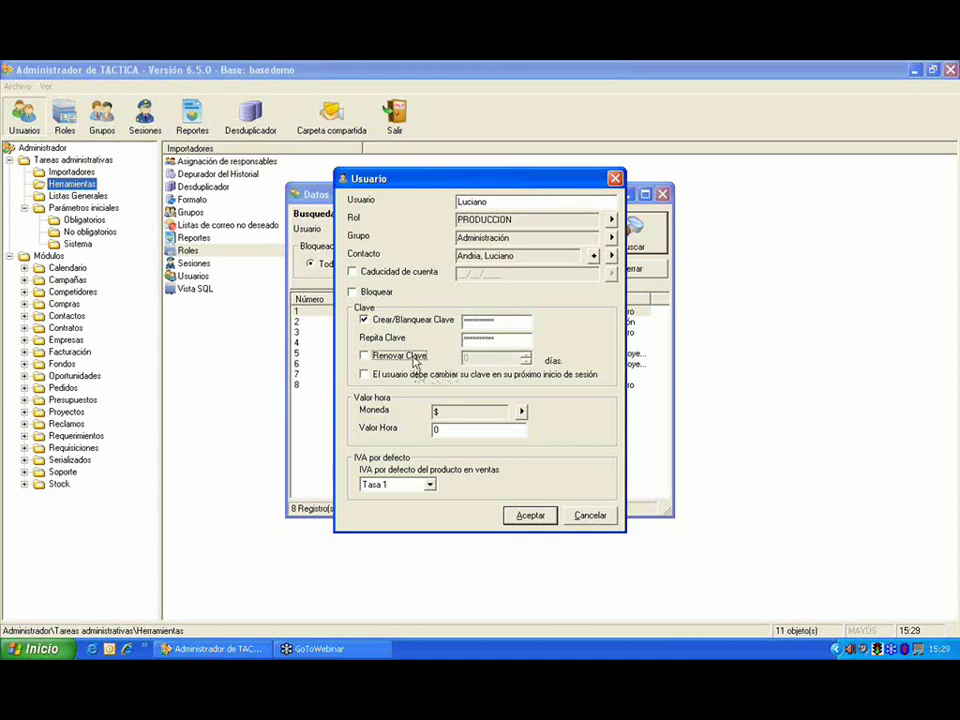
click(416, 361)
click(434, 376)
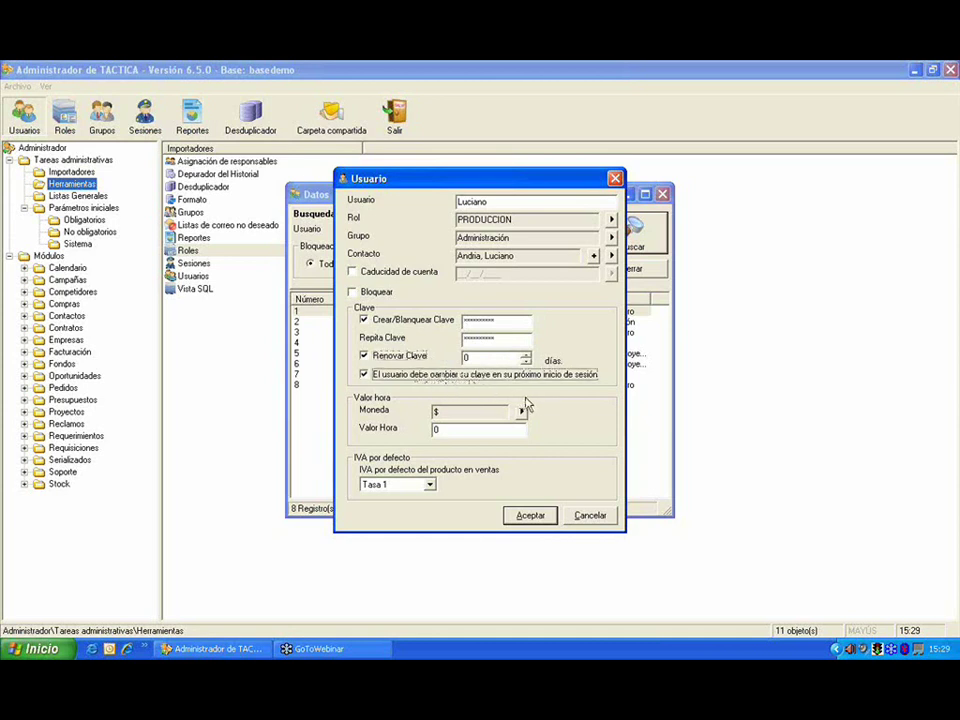
click(553, 379)
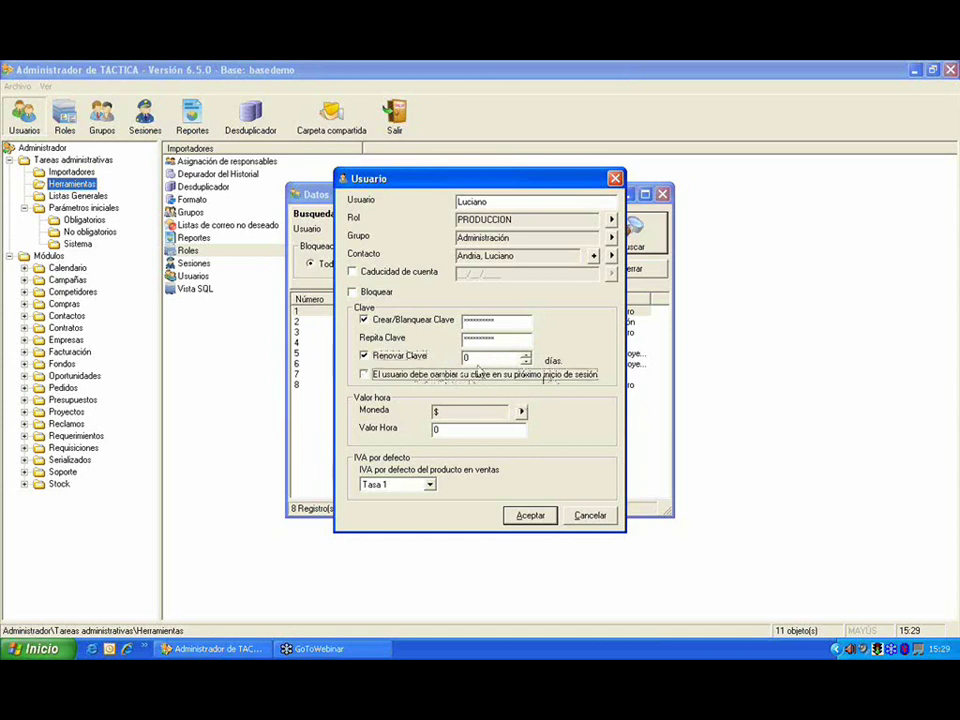
click(425, 360)
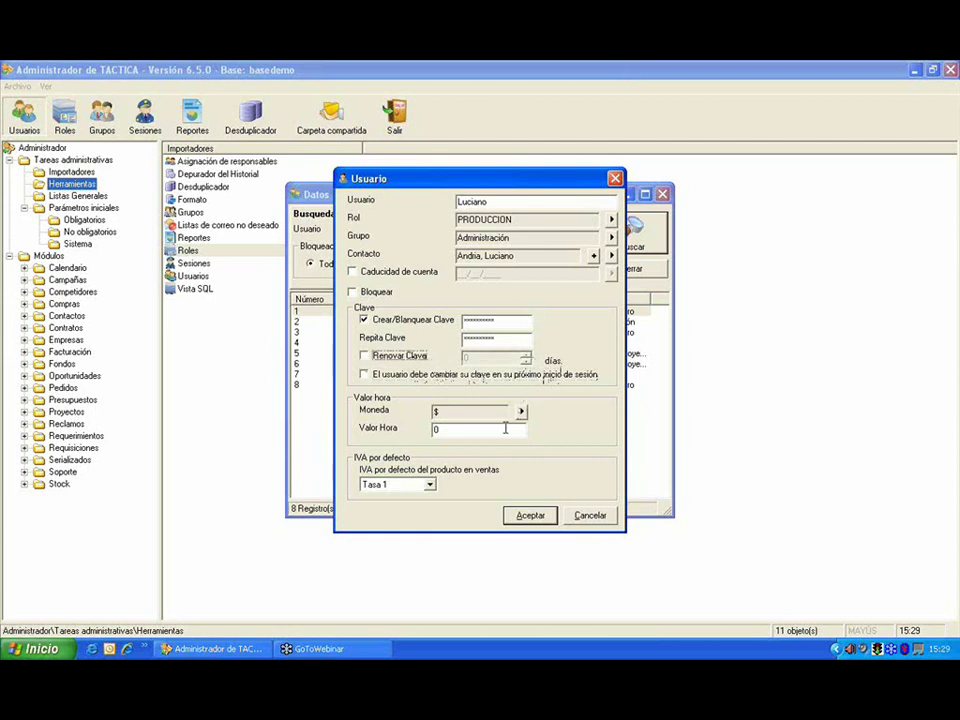
click(430, 484)
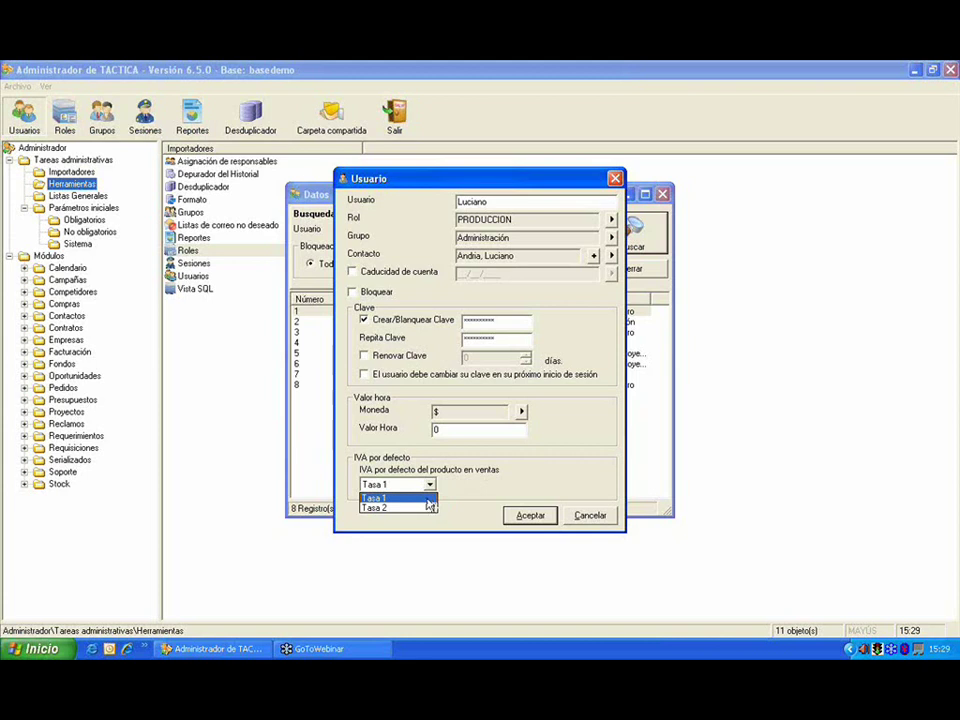
Step: Keep Tasa 1 as the default VAT rate, save the user, and select new row 9
click(430, 498)
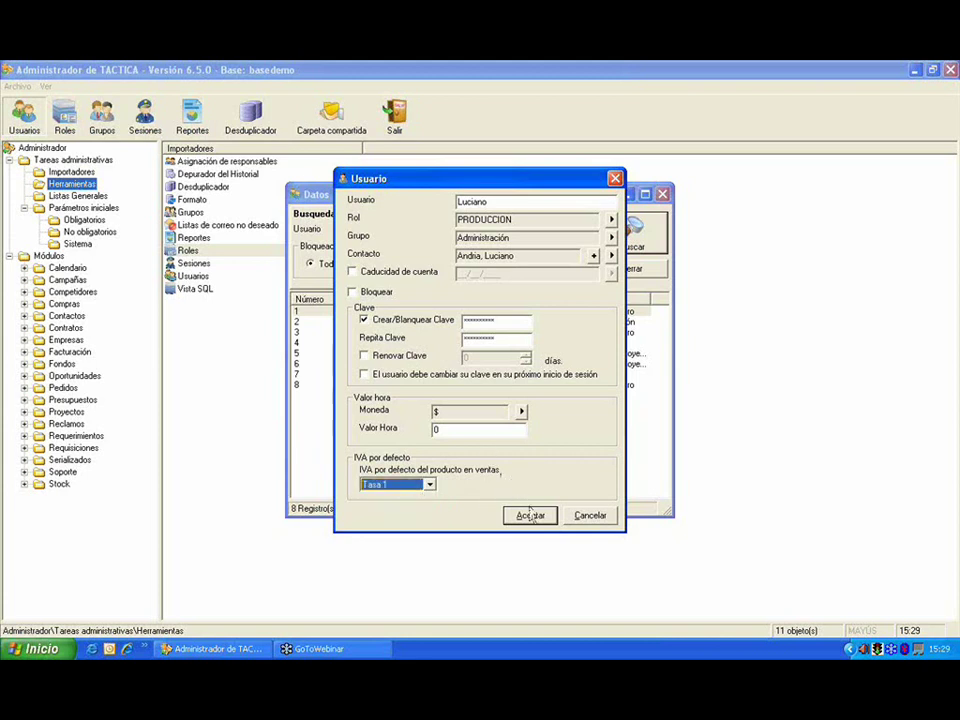
click(530, 515)
click(428, 396)
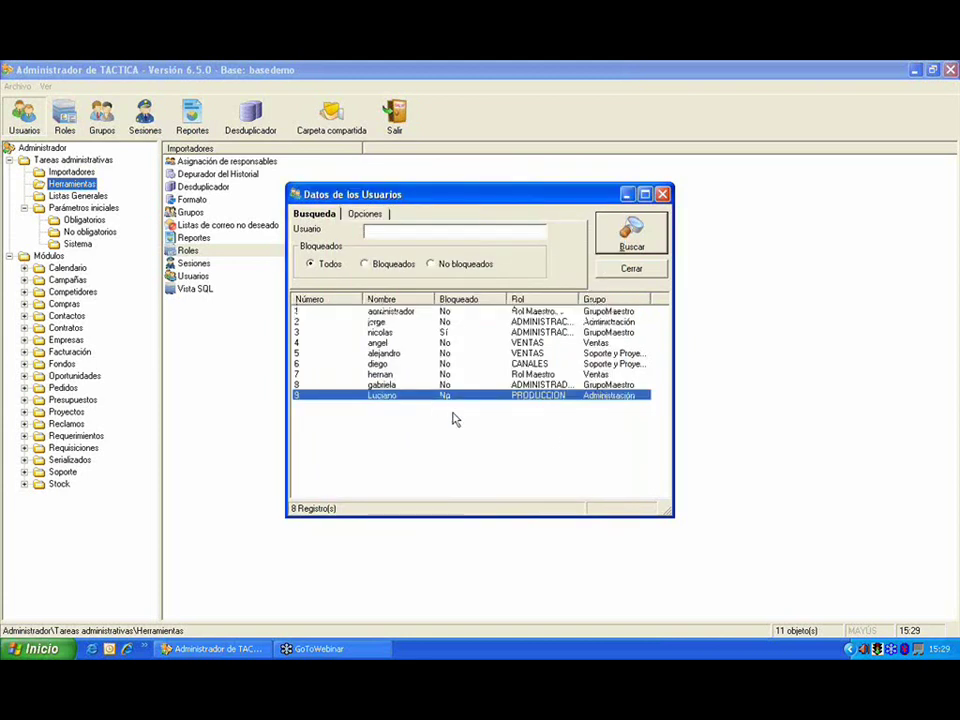
click(816, 391)
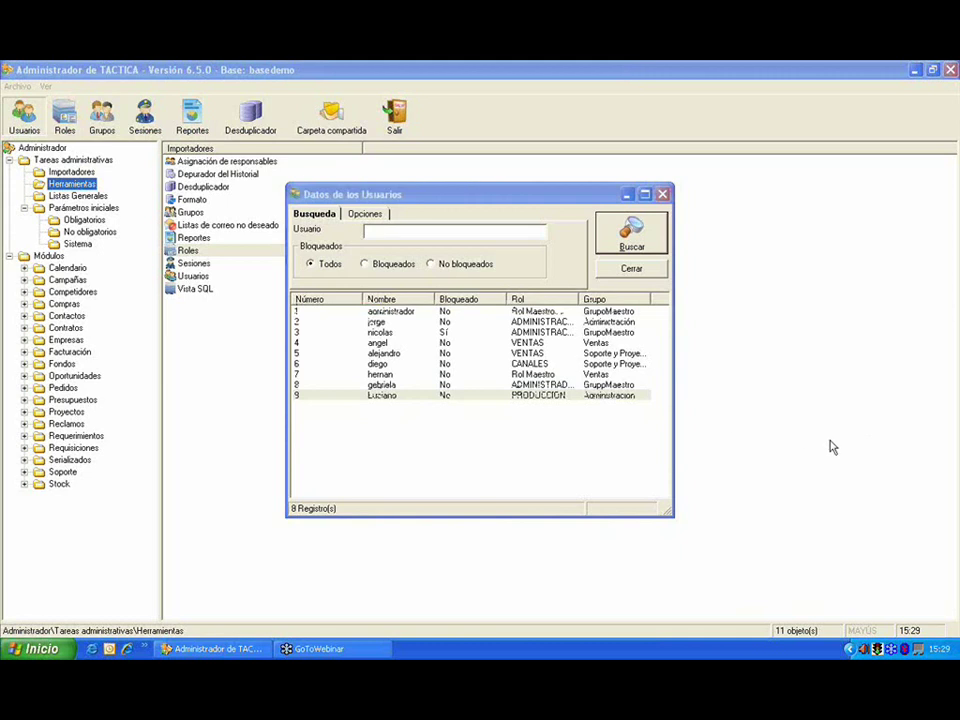
click(542, 397)
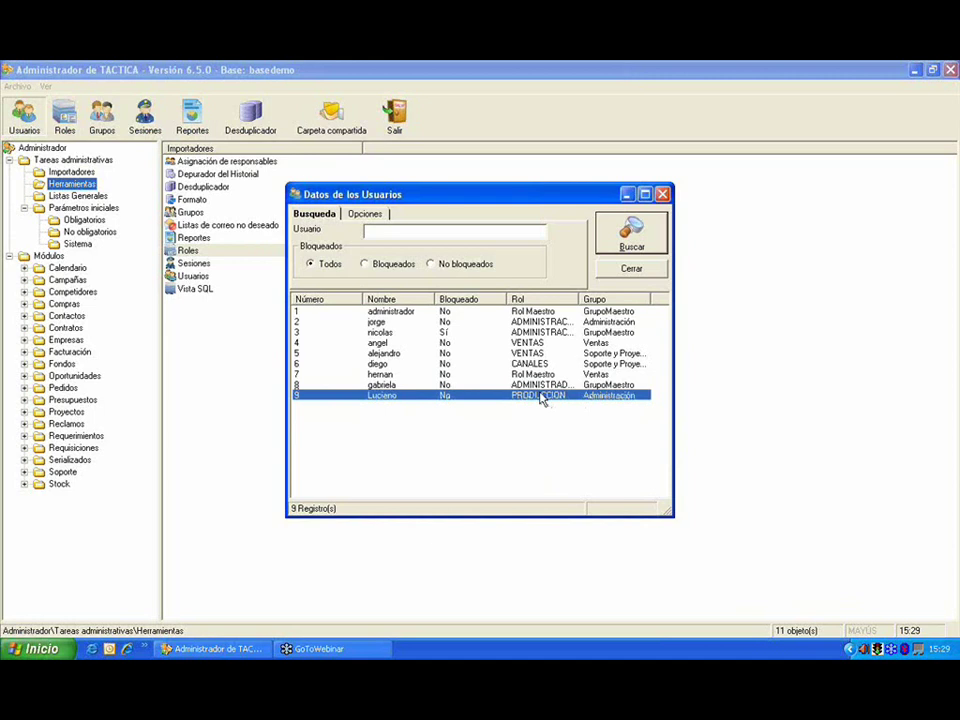
Step: Open row 9's user record with Modificar and link a contact found via Buscar
right_click(542, 397)
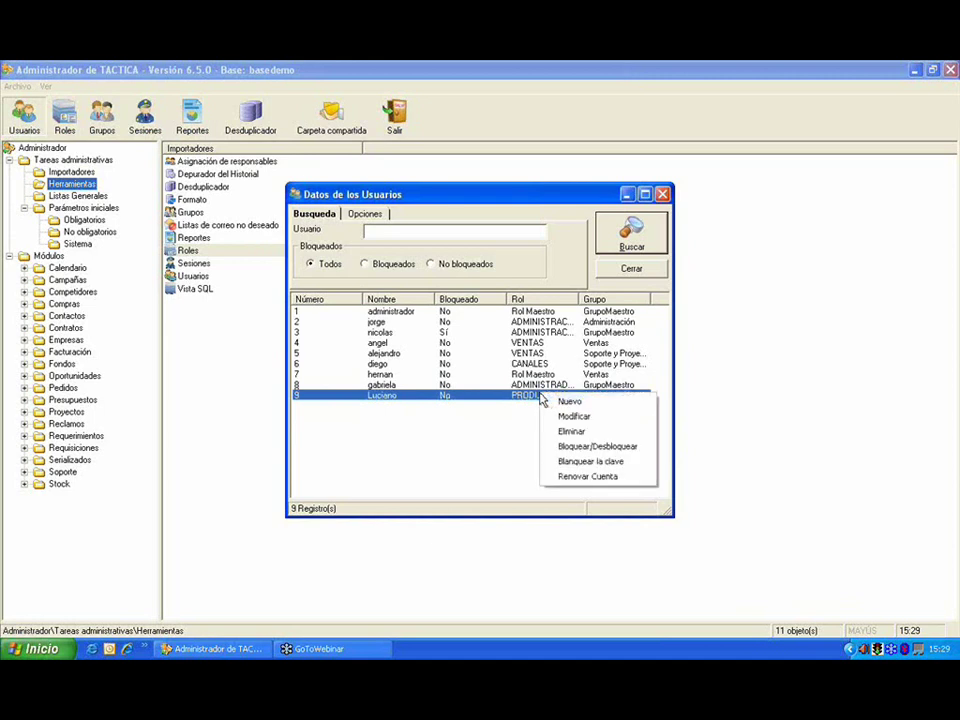
click(568, 416)
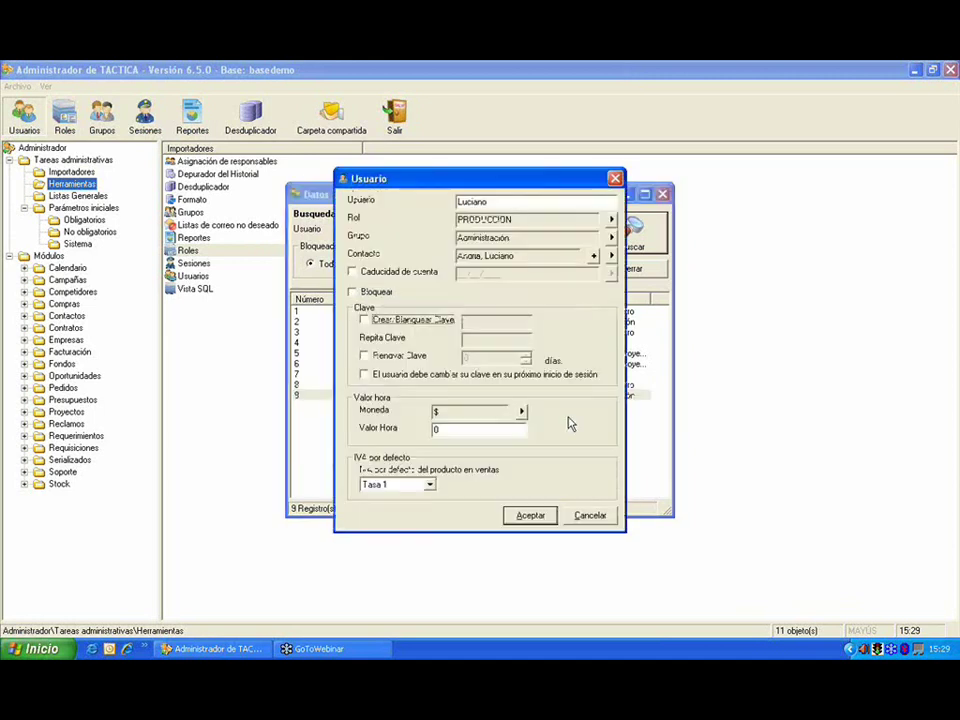
click(593, 256)
drag(587, 81, 344, 89)
click(672, 120)
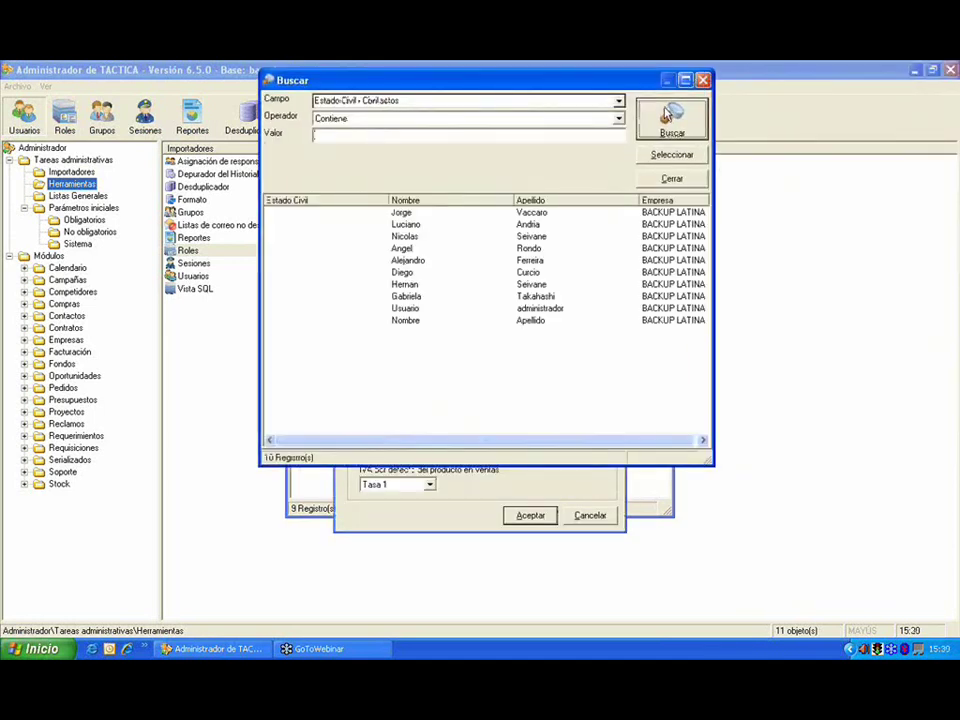
double_click(553, 224)
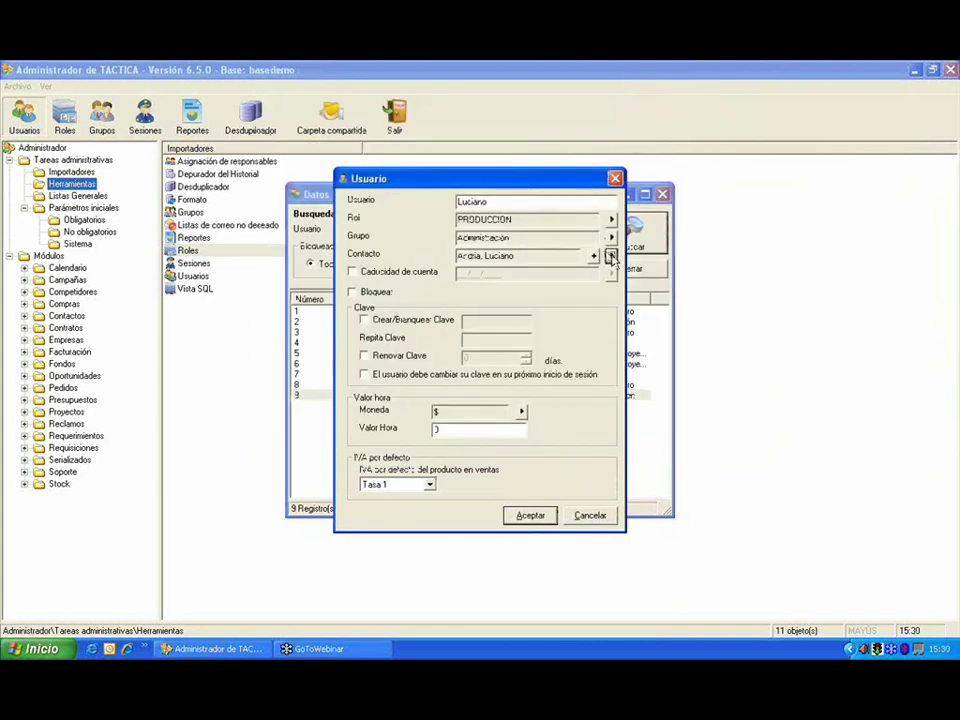
Step: Try linking a different contact, then relink the user's original contact
click(609, 256)
click(638, 122)
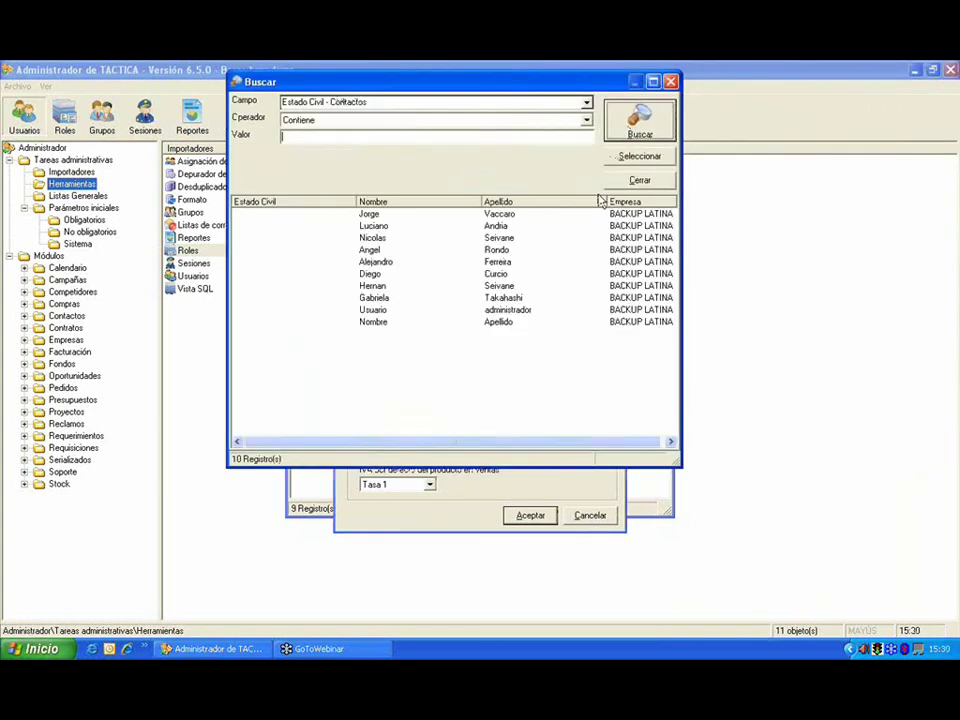
double_click(520, 299)
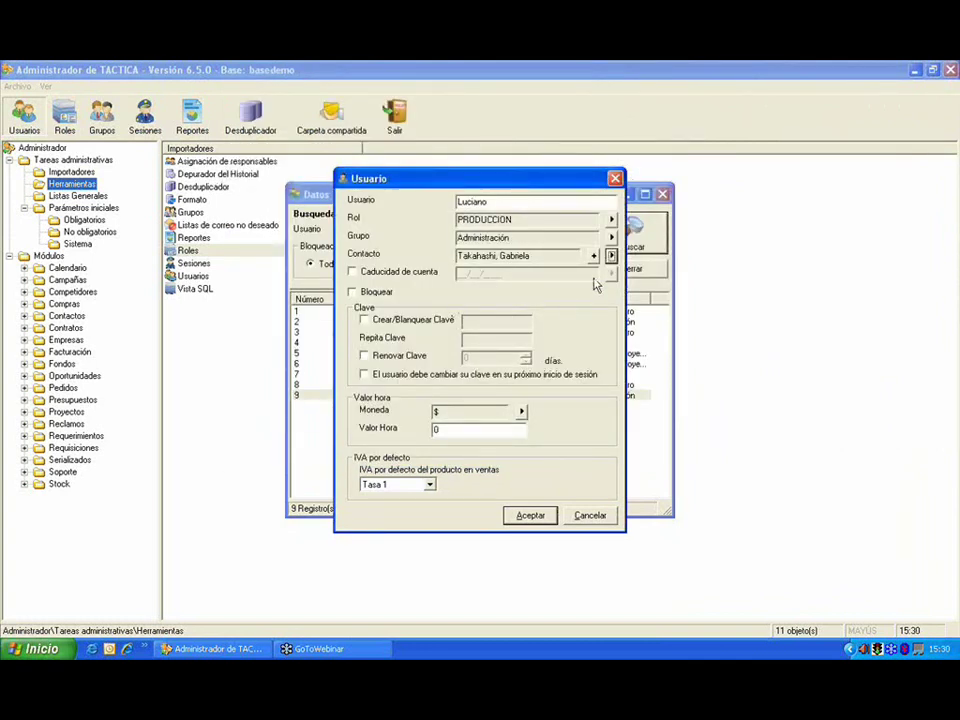
click(611, 256)
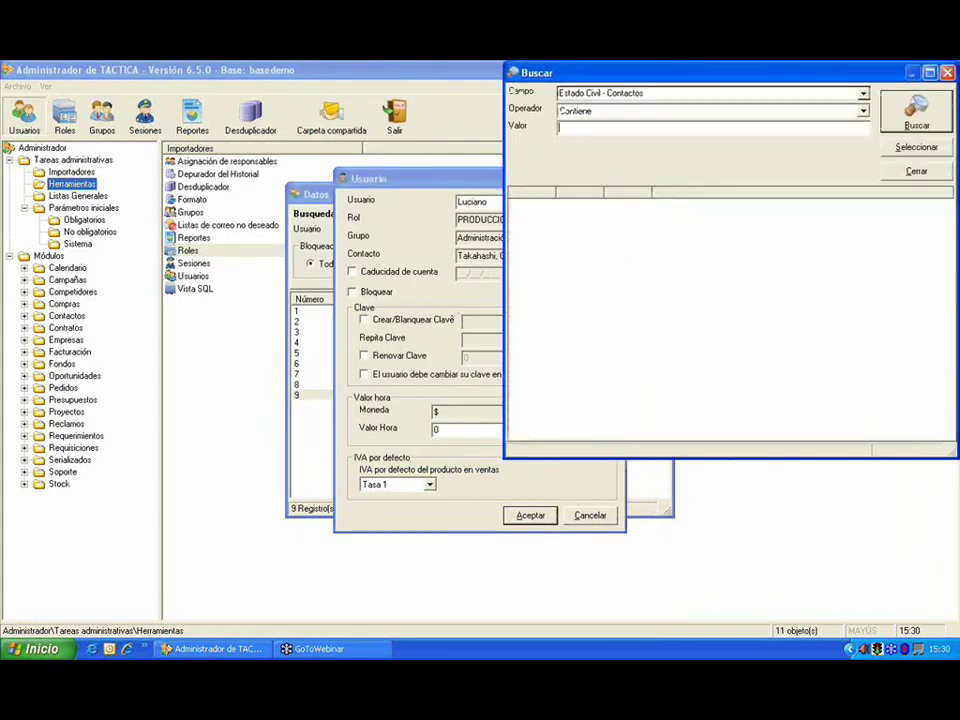
drag(596, 75, 319, 73)
double_click(475, 214)
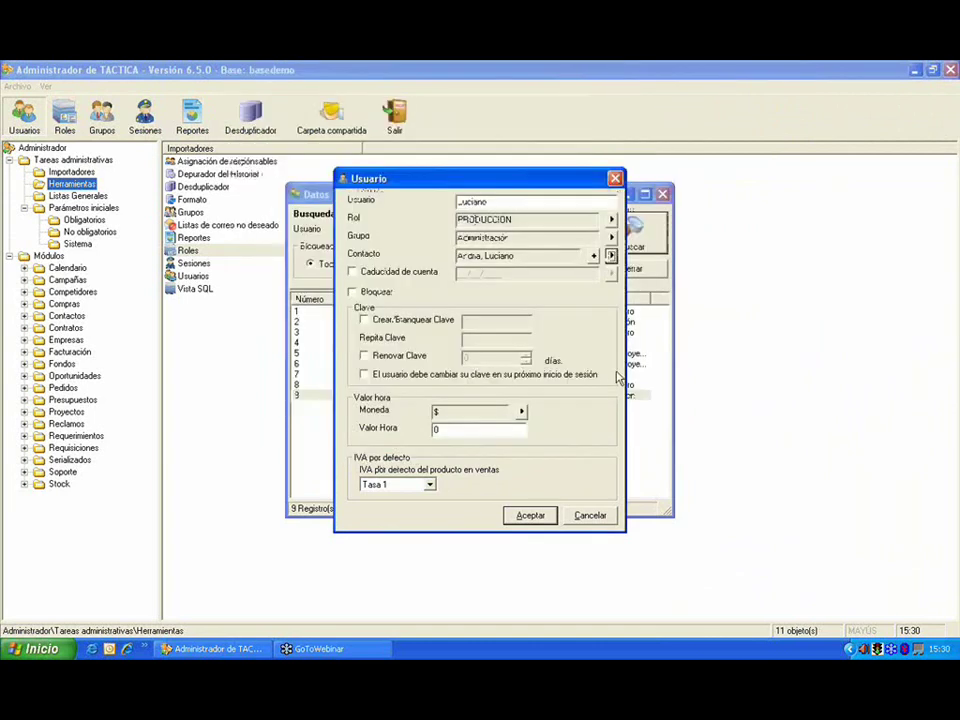
Step: Leave the default VAT rate unchanged and save the user's edits
click(836, 394)
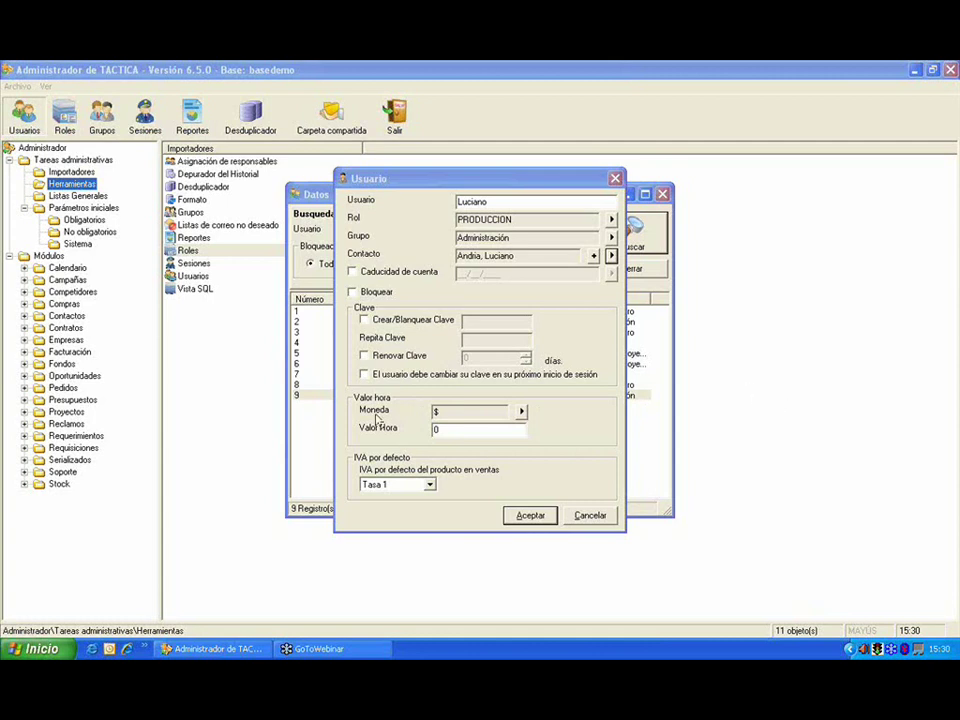
click(429, 486)
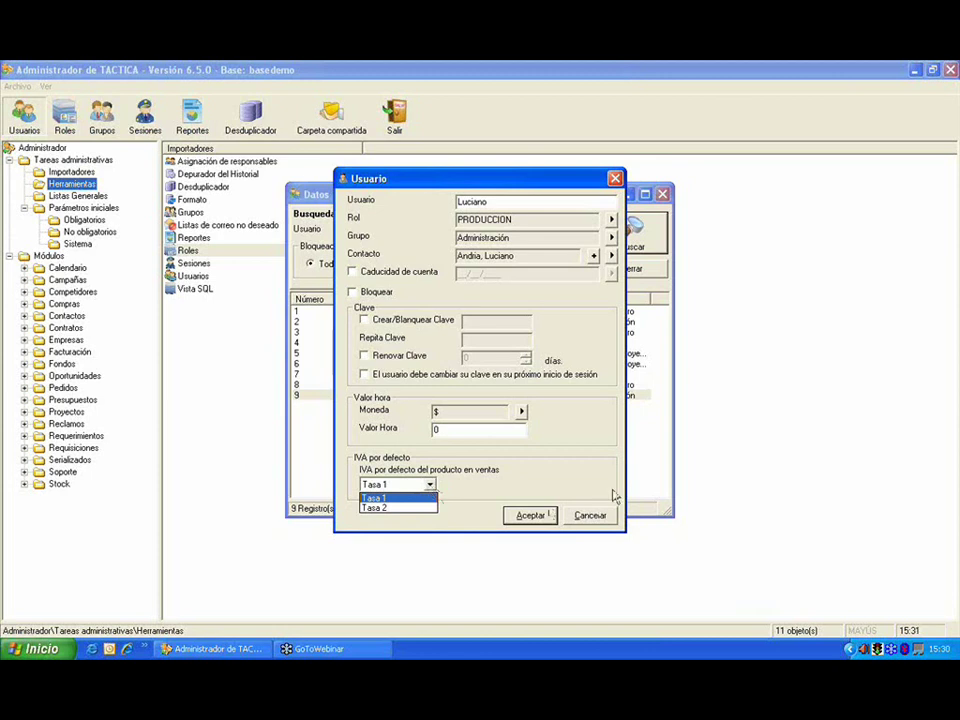
click(806, 405)
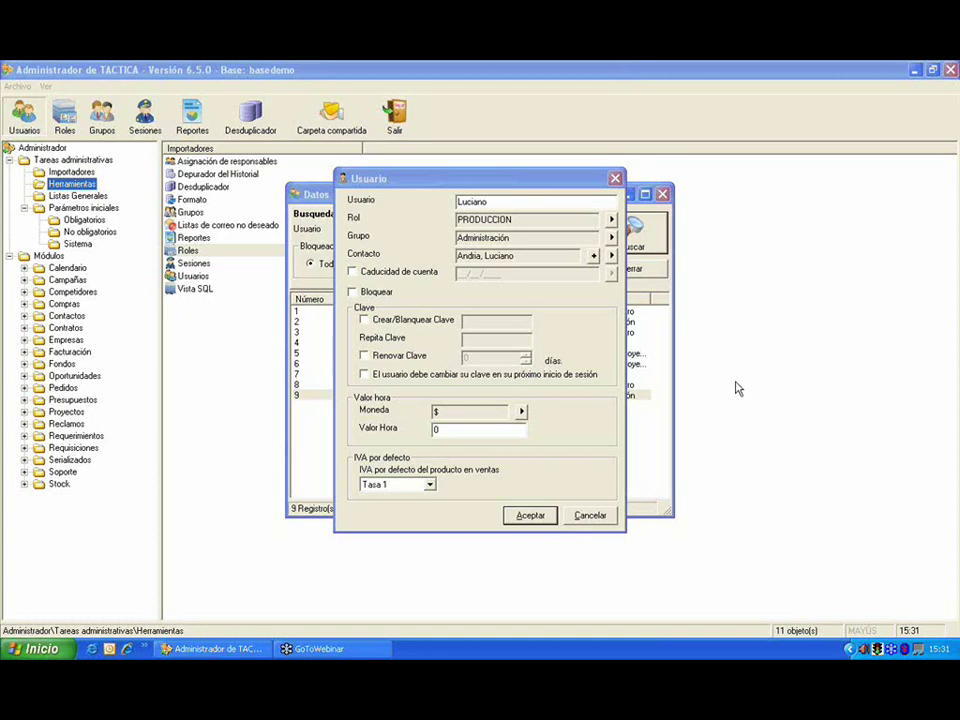
click(529, 515)
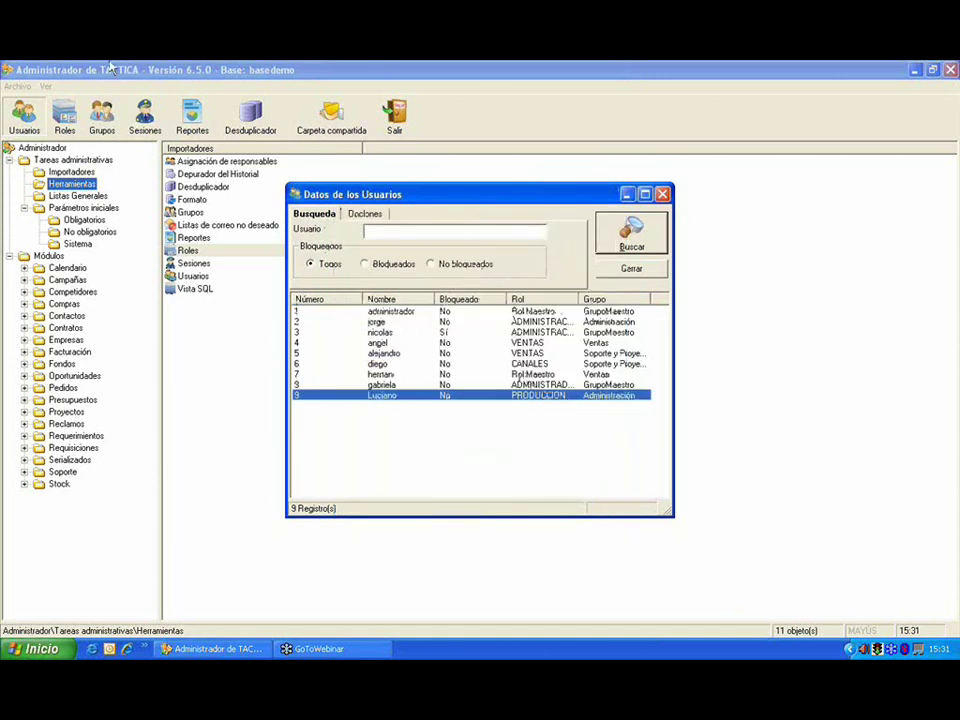
Step: Block the row 9 user account, confirm, then unblock it and confirm
right_click(541, 404)
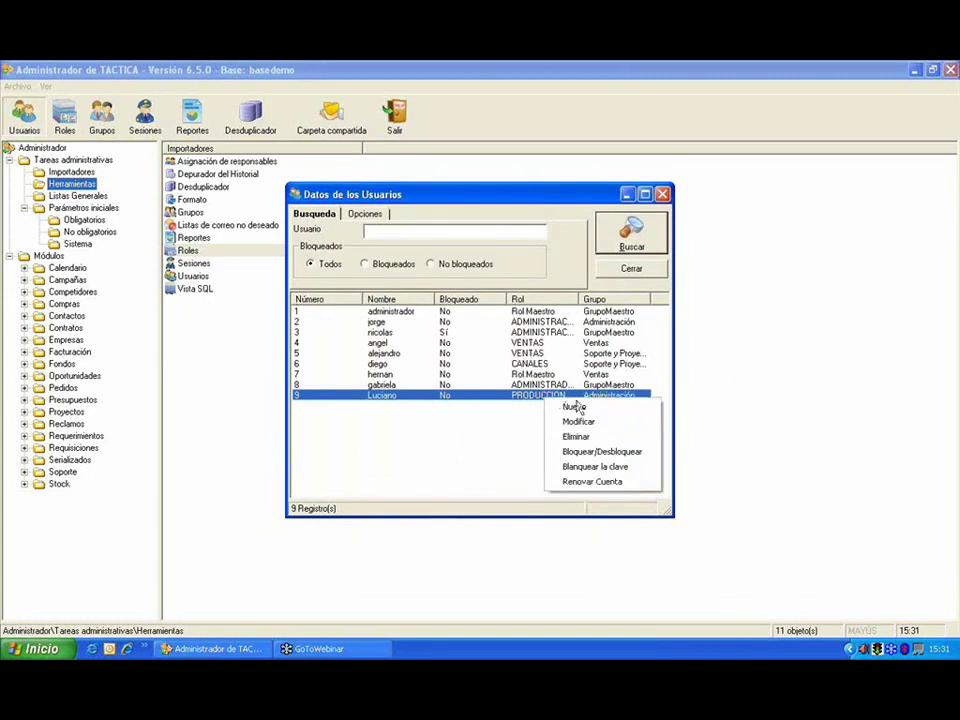
click(618, 453)
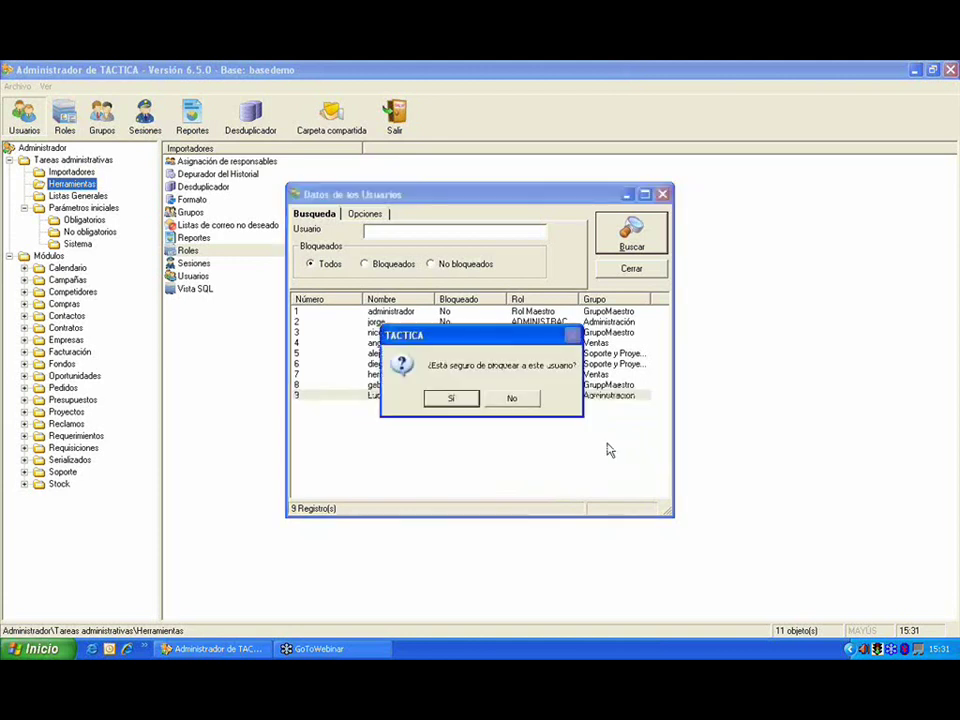
click(468, 399)
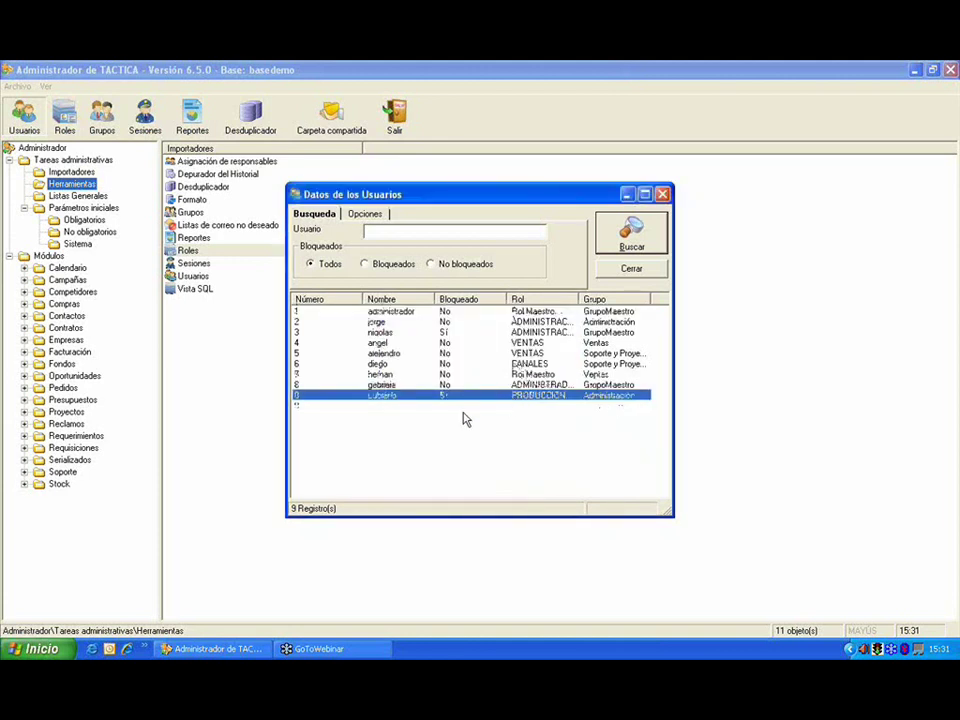
right_click(485, 396)
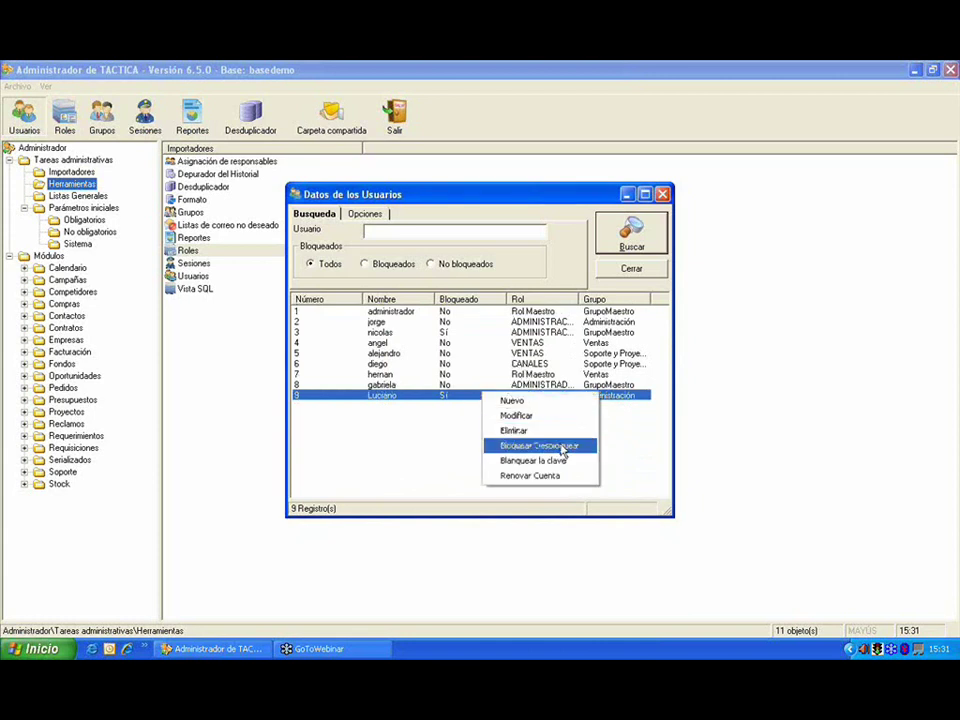
click(561, 447)
click(468, 399)
Step: Open the user's Renovar Cuenta settings and cancel without renewing the account
click(492, 400)
right_click(492, 400)
click(456, 399)
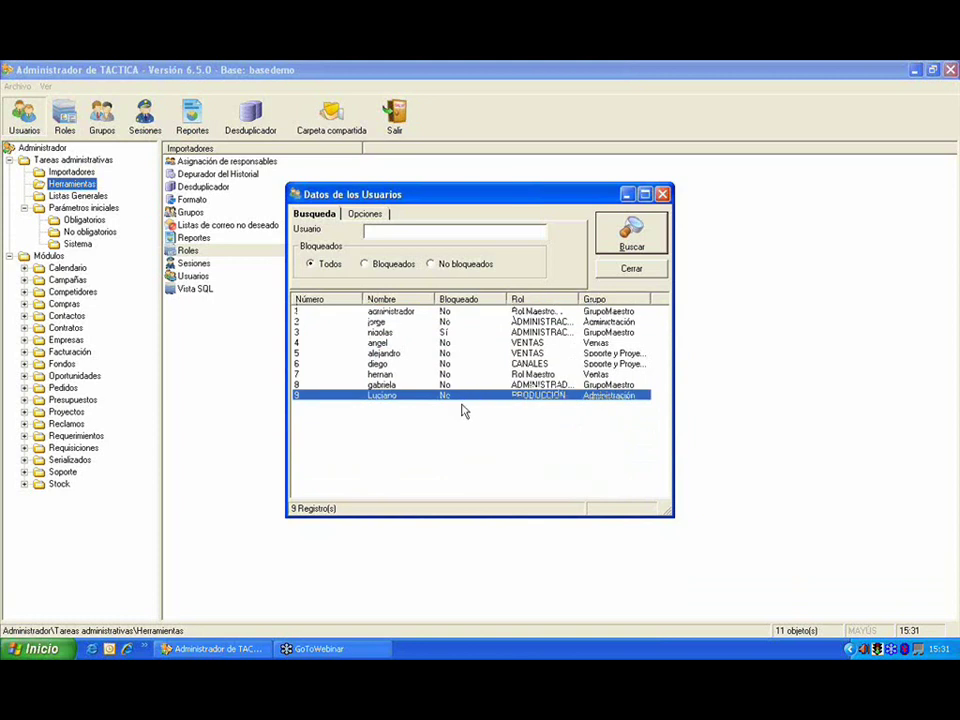
right_click(501, 399)
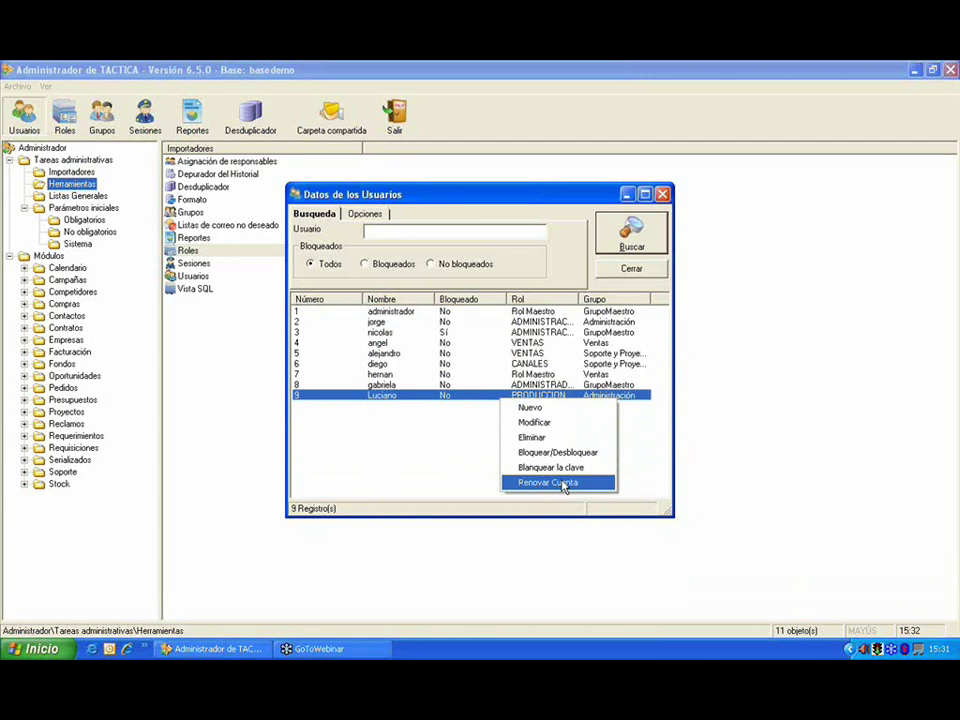
click(562, 483)
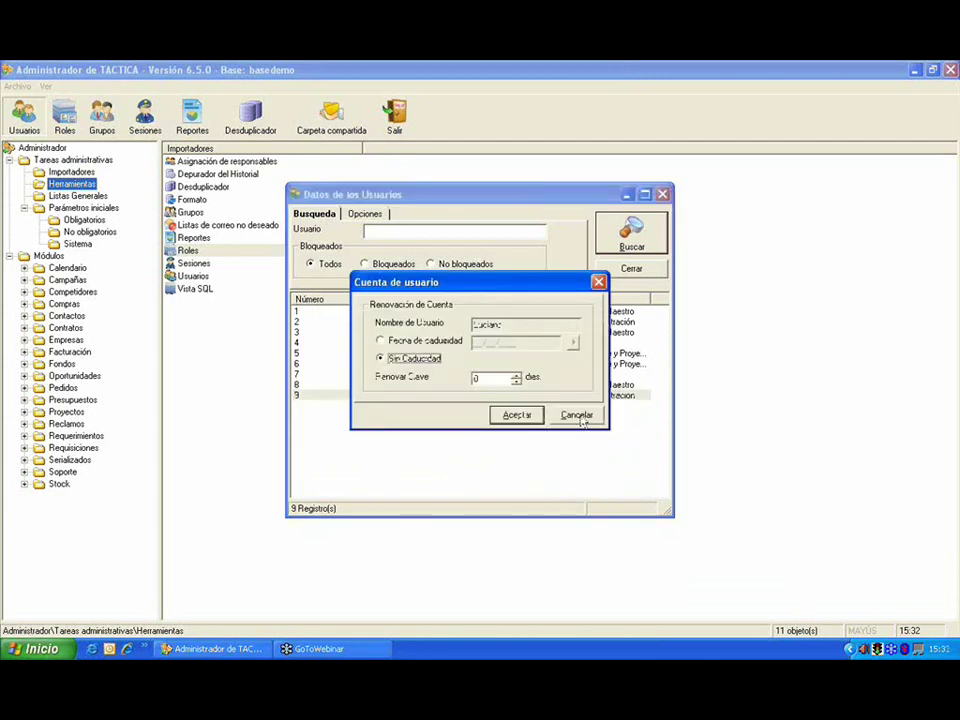
click(578, 416)
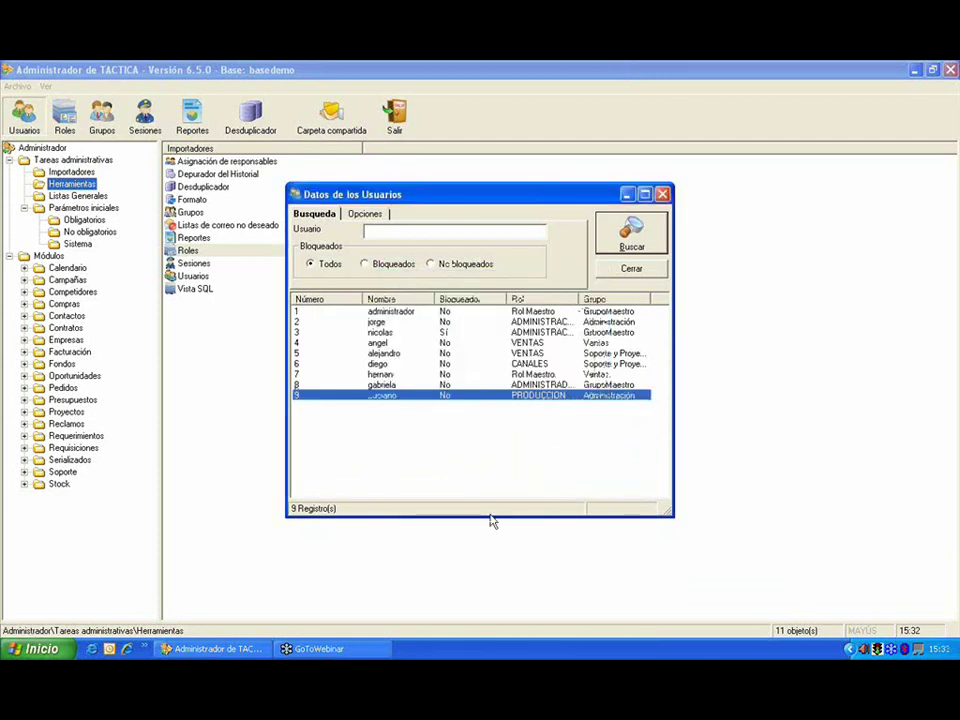
click(823, 393)
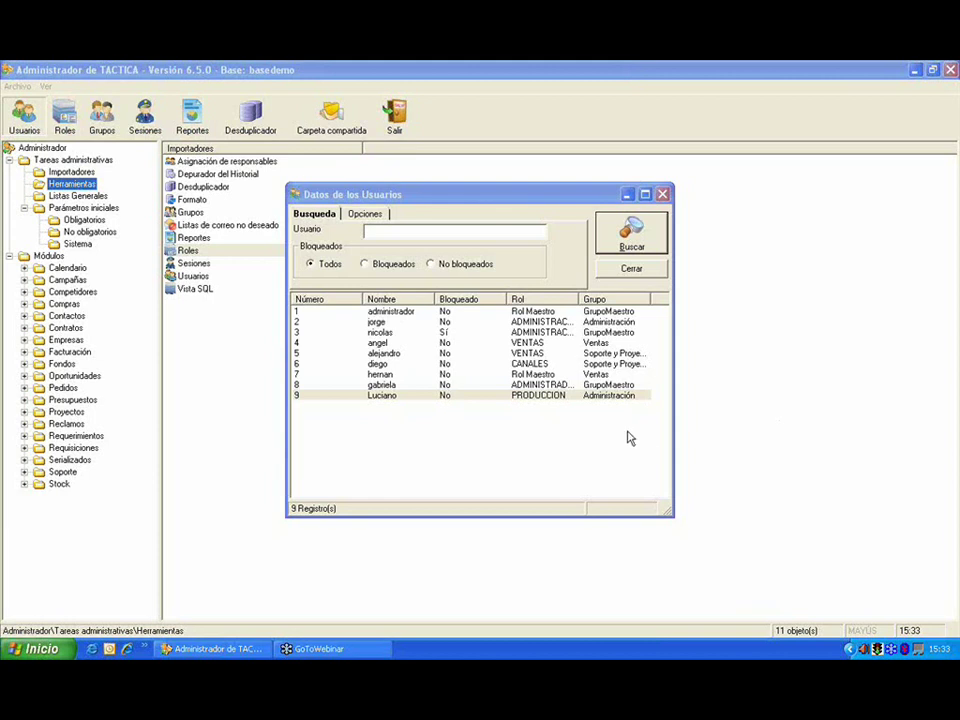
Step: Close the Datos de los Usuarios window and bring up the Sesiones history
key(Tab)
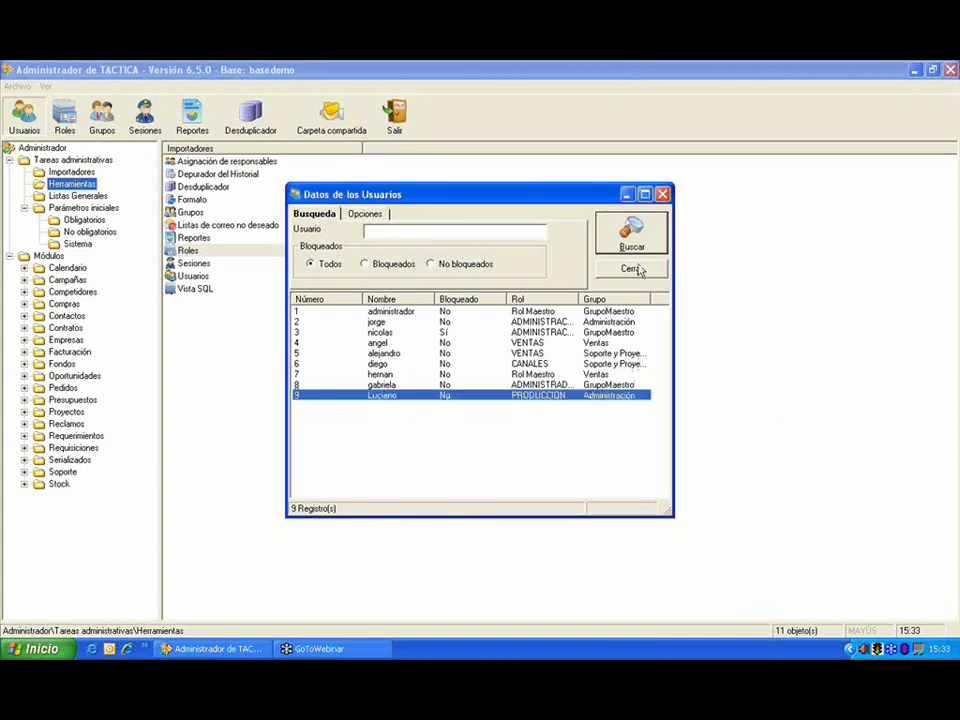
click(632, 269)
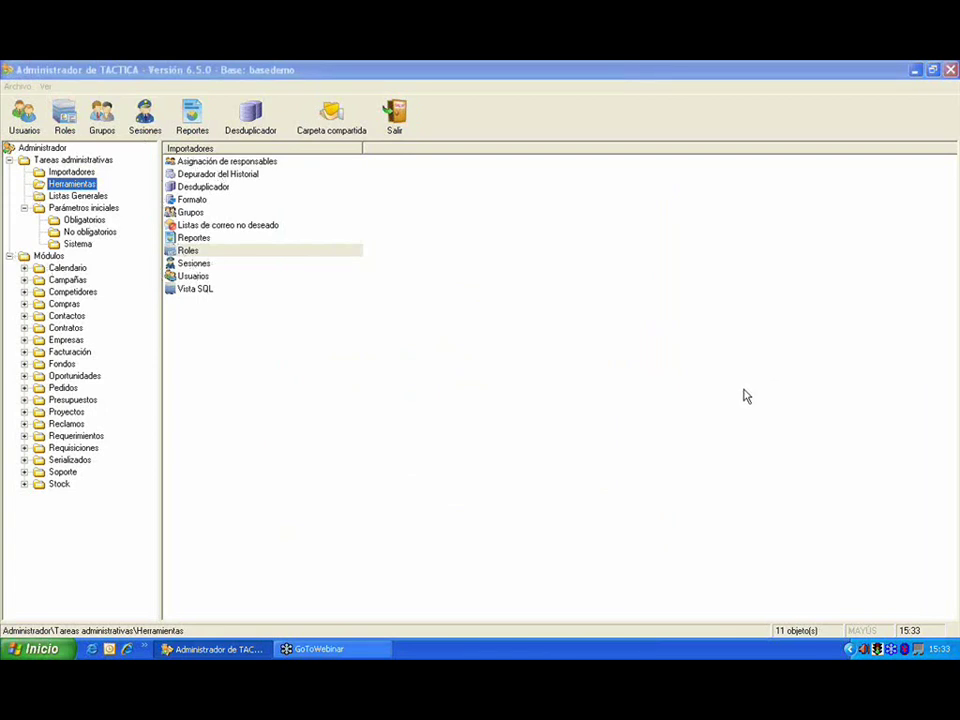
click(150, 128)
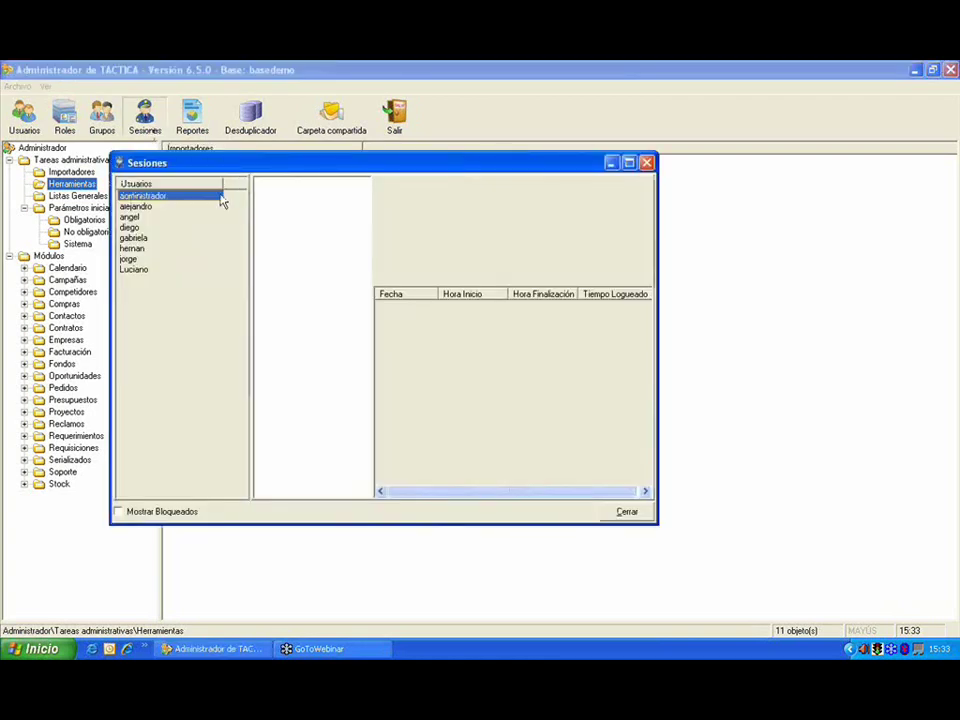
Step: Pick a user and expand 2009 enero and febrero to view the 12 February session
click(160, 207)
click(160, 217)
click(159, 228)
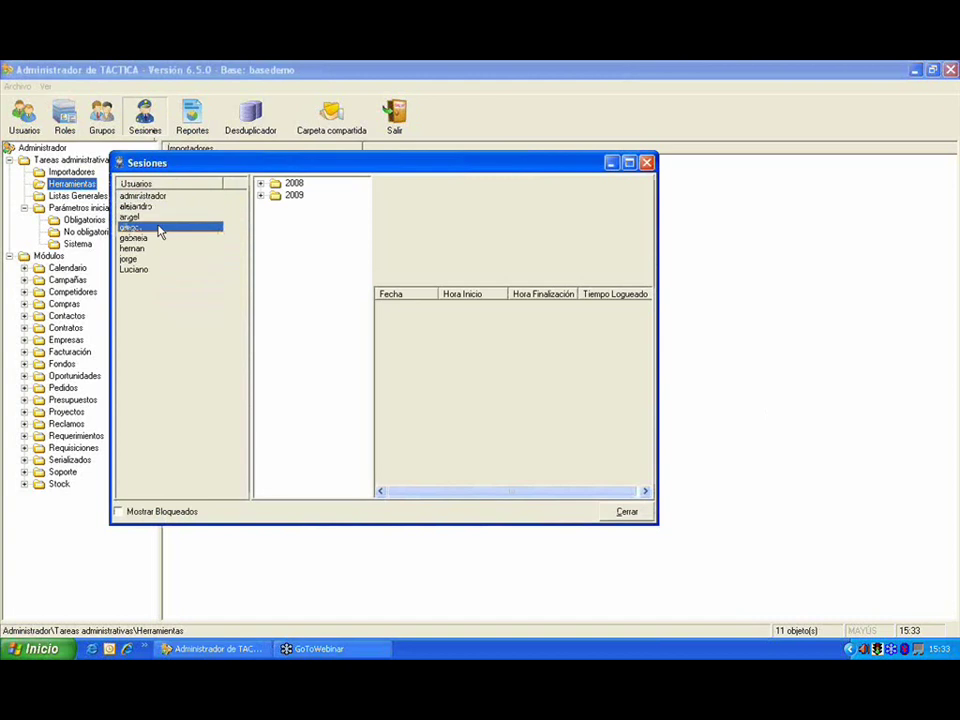
click(260, 195)
click(275, 207)
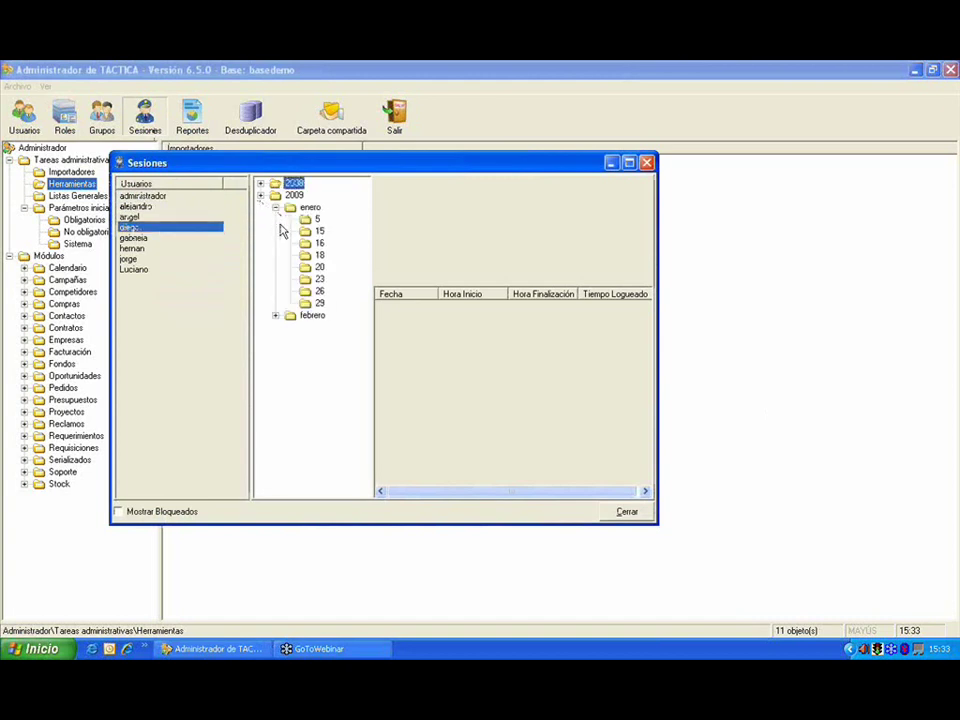
click(275, 315)
click(316, 328)
click(316, 340)
click(320, 376)
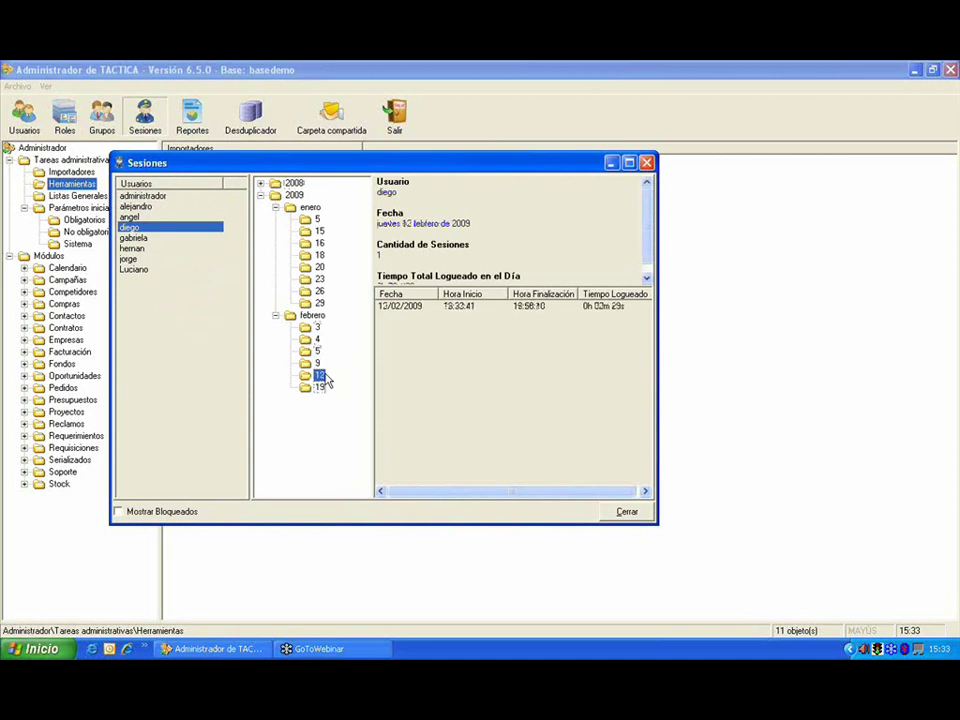
click(645, 255)
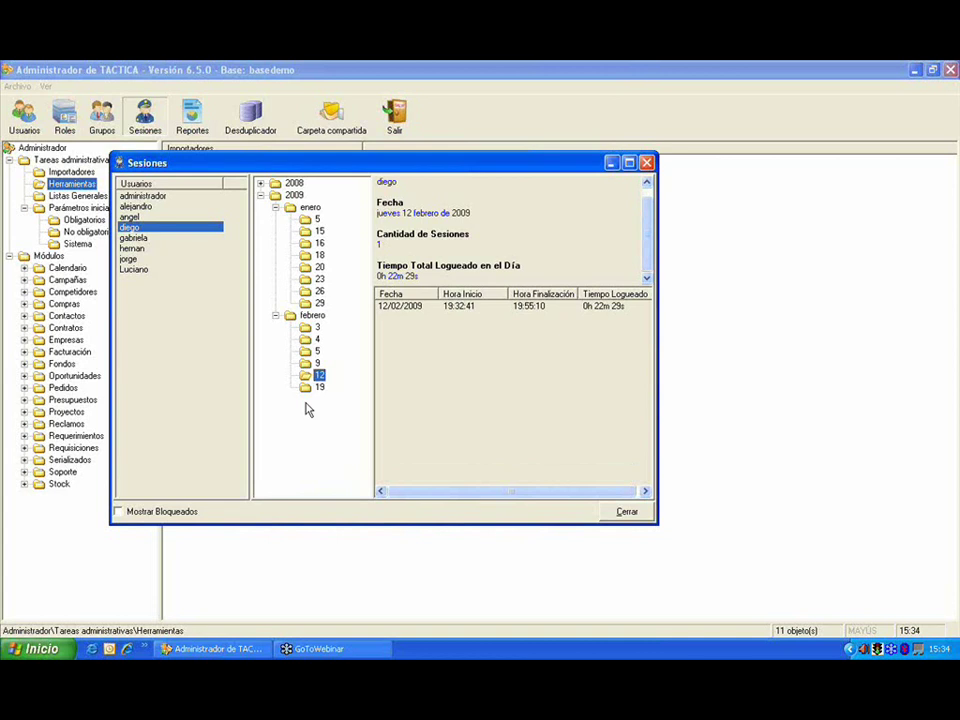
Step: Dismiss the Eliminar menu and view the 26 and 20 January 2009 sessions
right_click(319, 387)
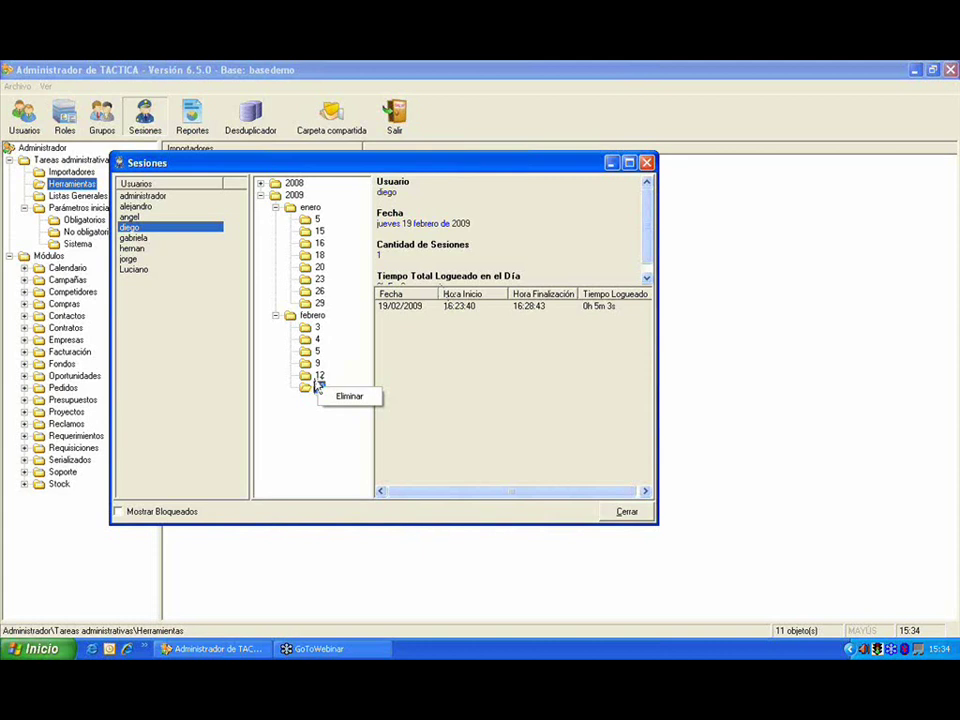
click(319, 376)
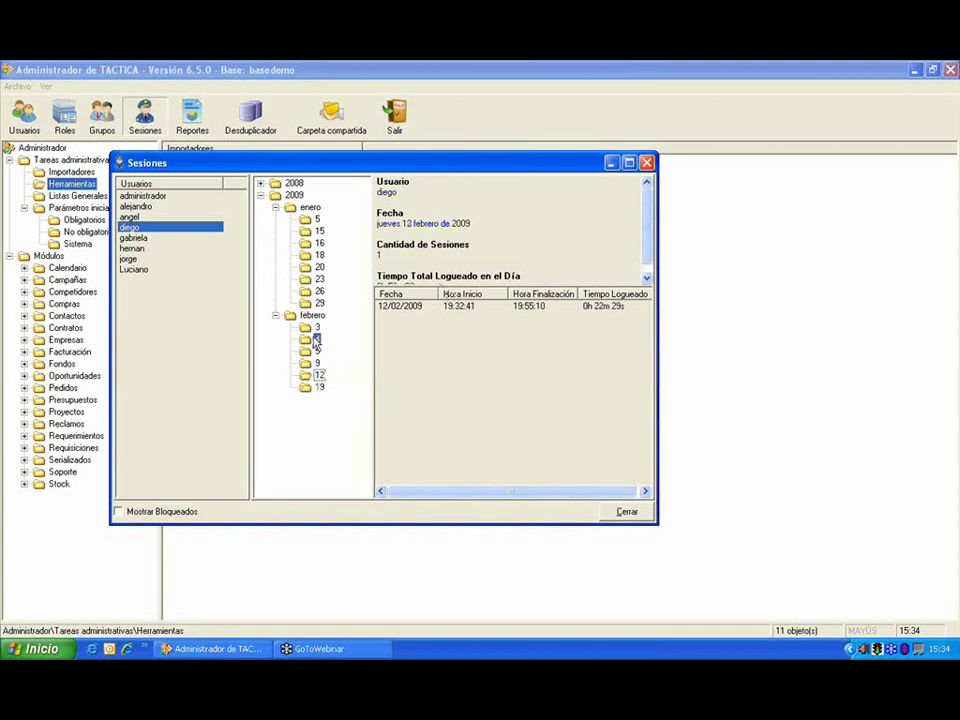
click(318, 291)
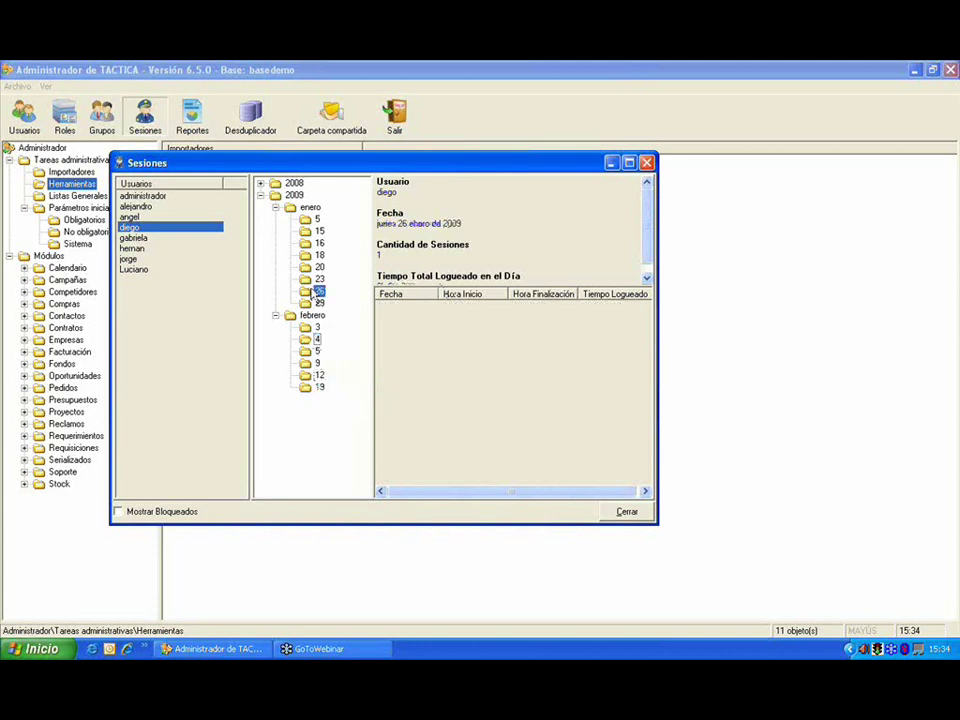
click(318, 267)
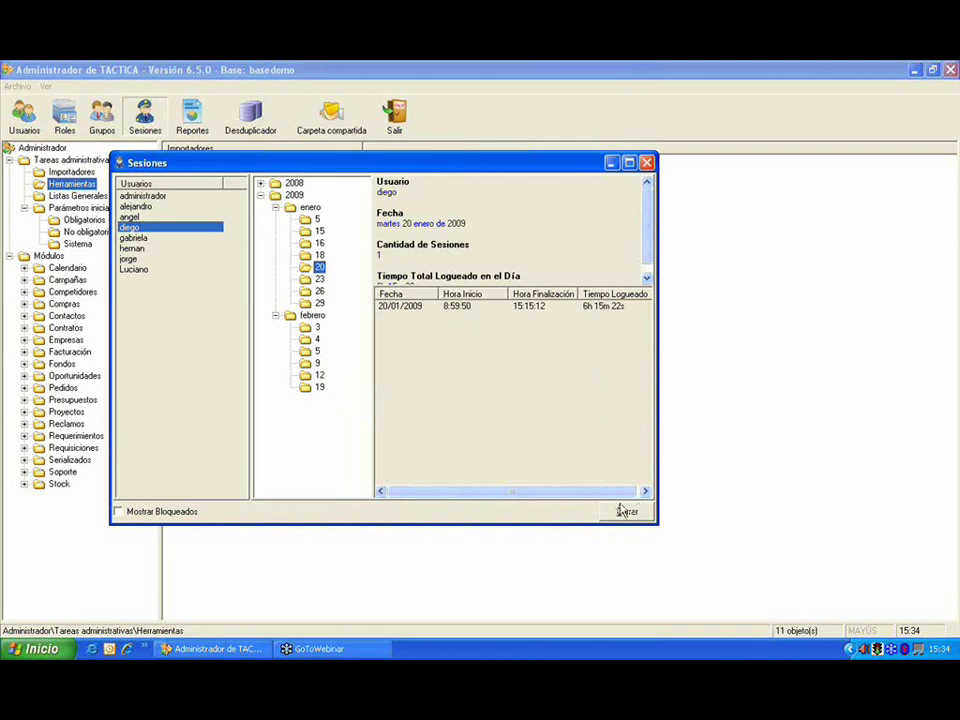
click(750, 390)
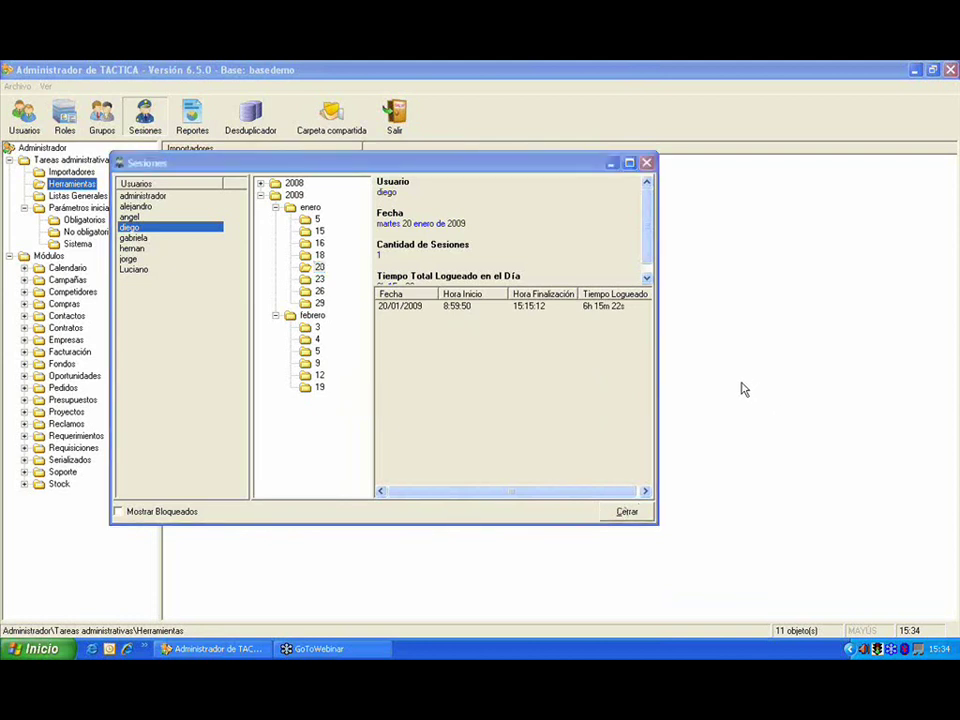
Step: Close Sesiones and list the Facturación module's reports in the Reportes catalogue
click(645, 508)
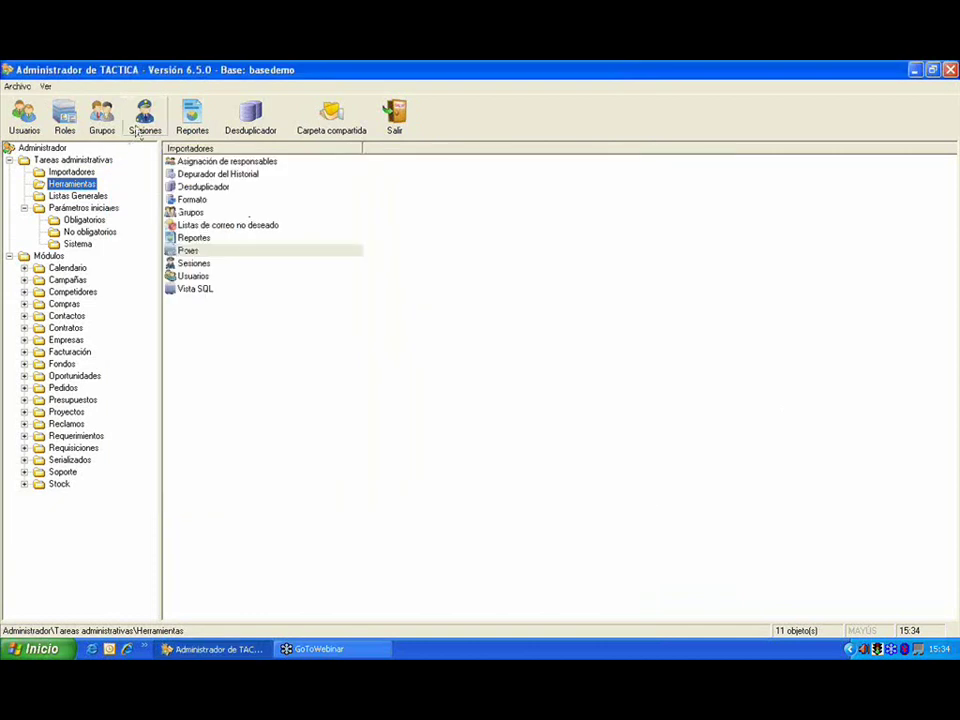
click(195, 120)
drag(377, 176, 288, 160)
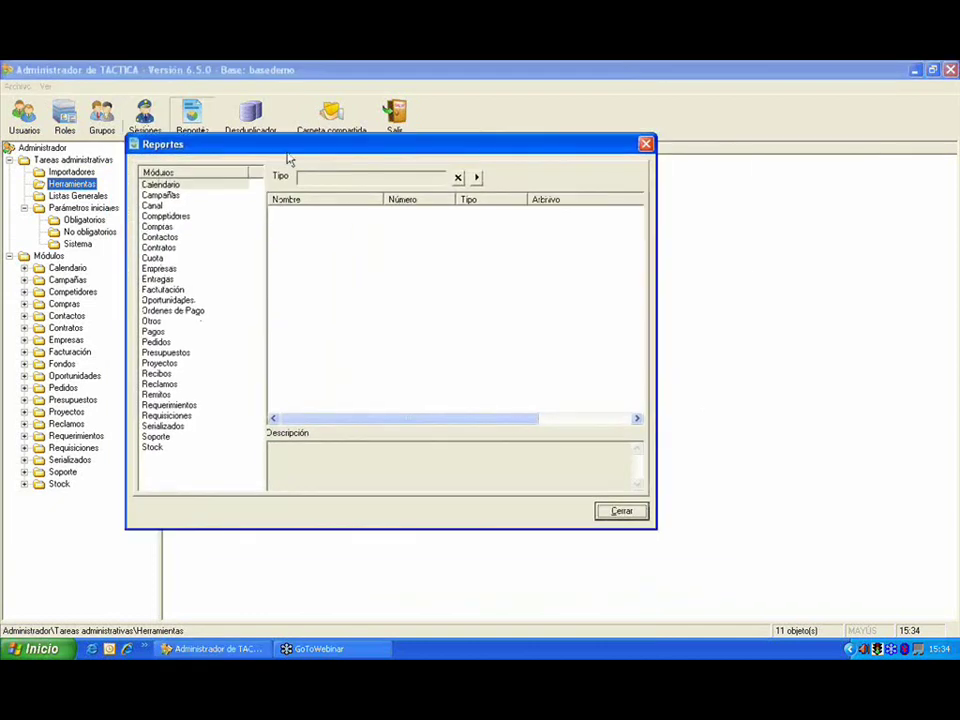
click(188, 217)
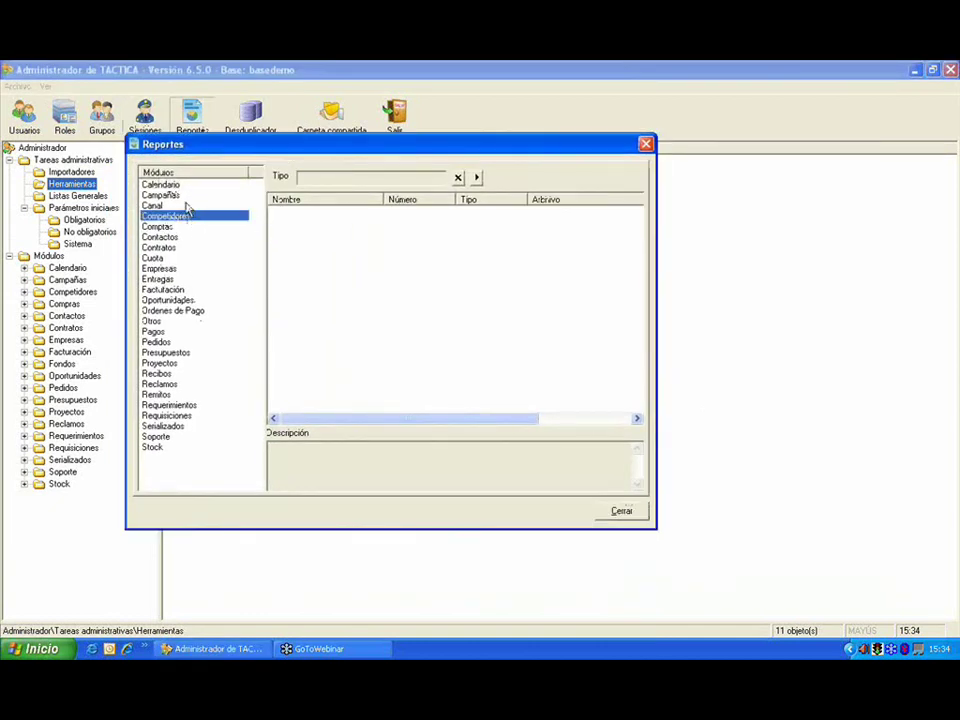
click(197, 290)
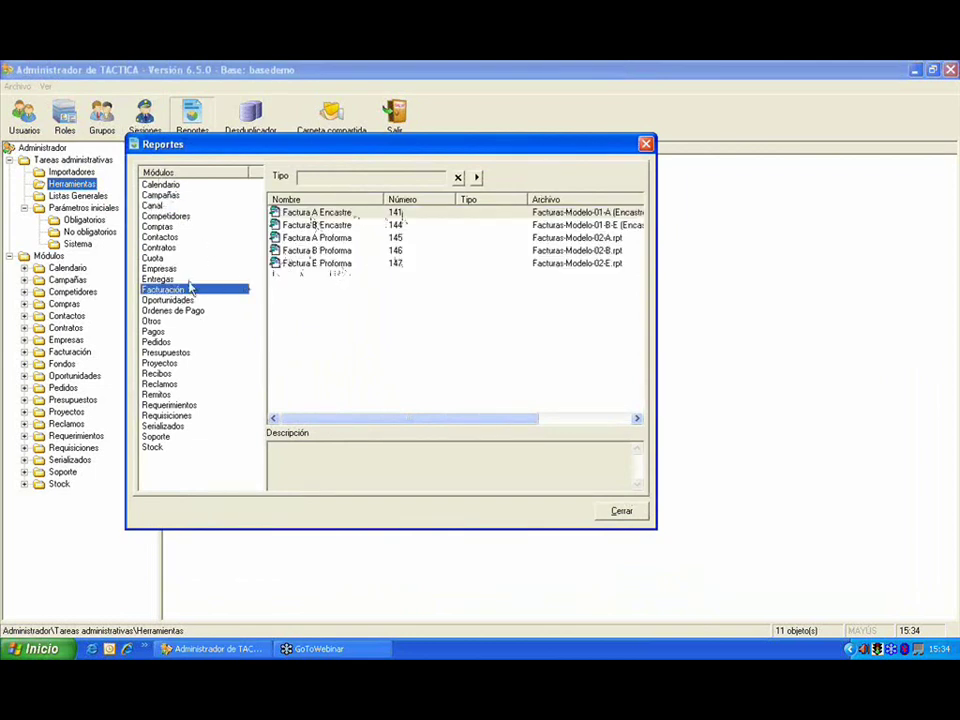
click(324, 306)
Step: Draft a new report named 'Factura' and choose its template file location
right_click(330, 308)
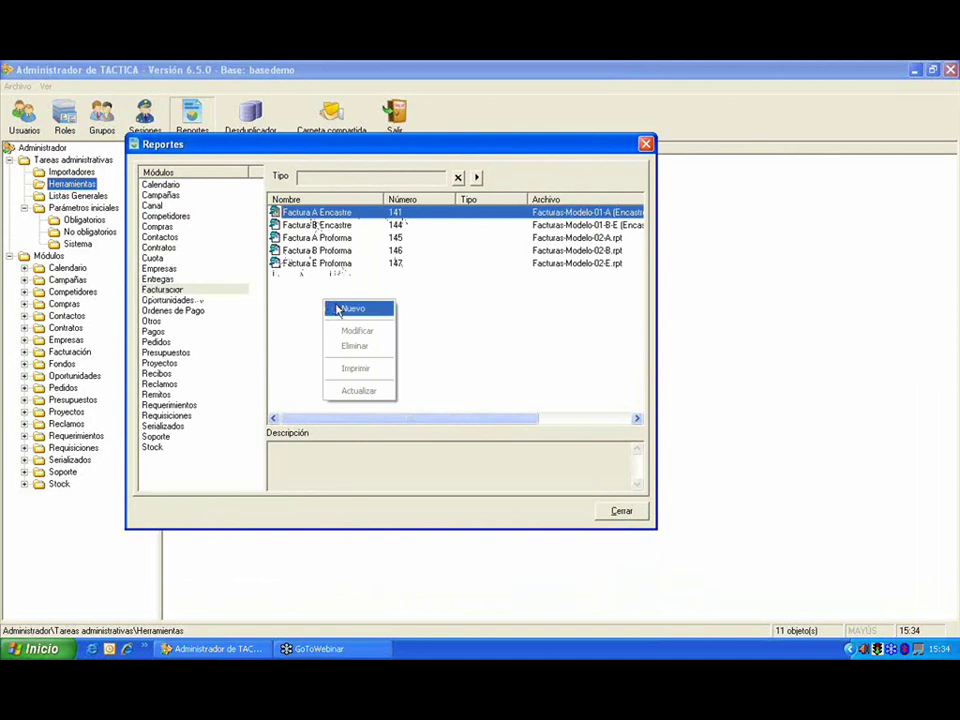
click(350, 308)
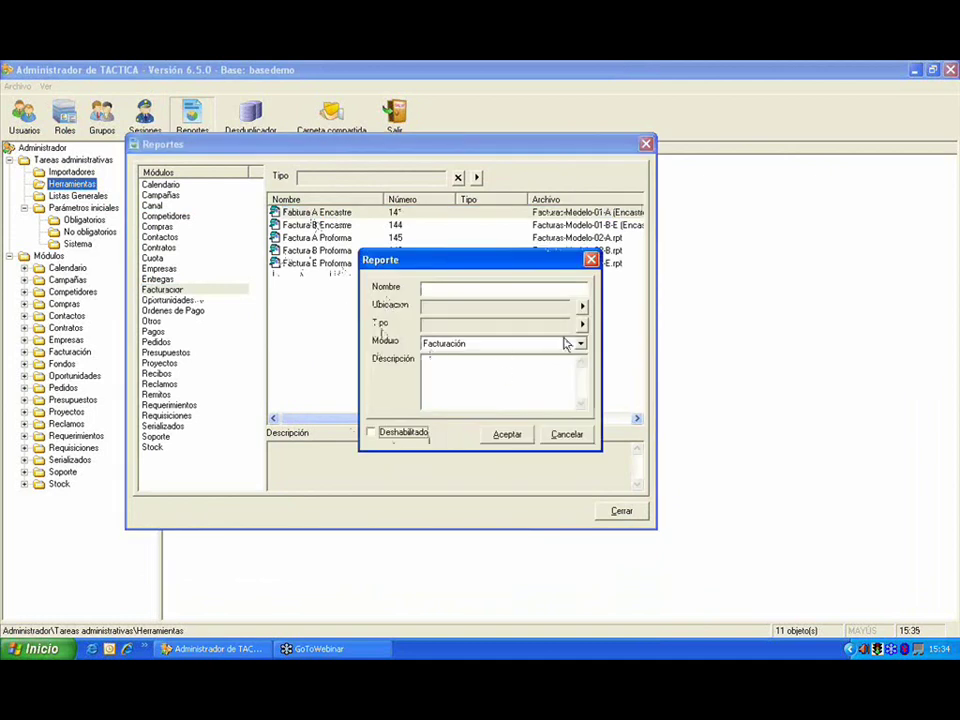
click(539, 284)
text(Factura)
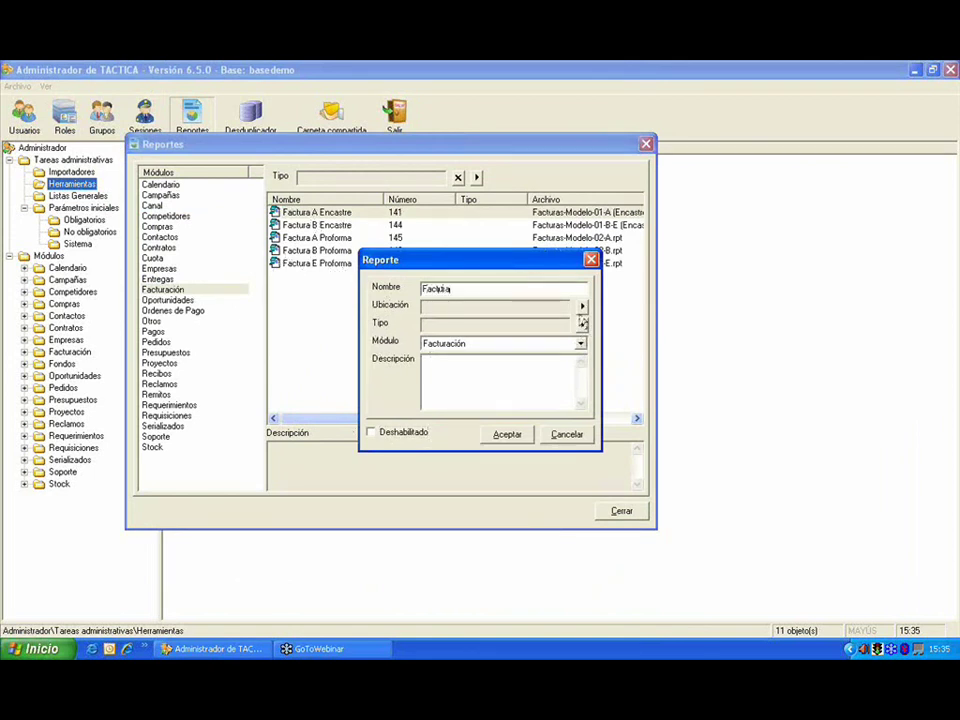
click(582, 306)
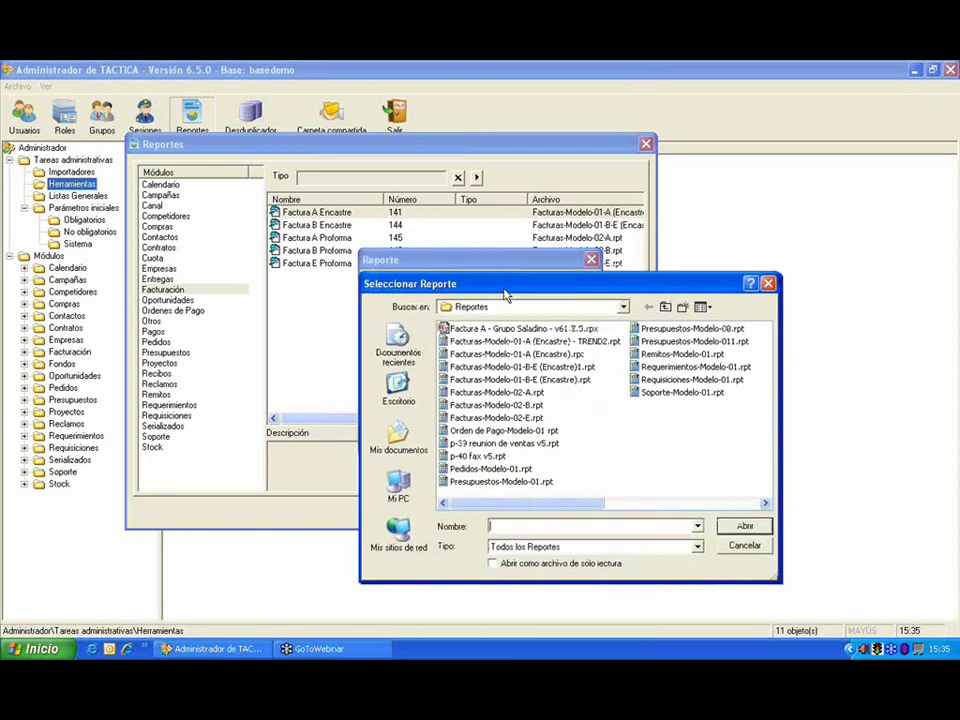
drag(505, 293, 327, 229)
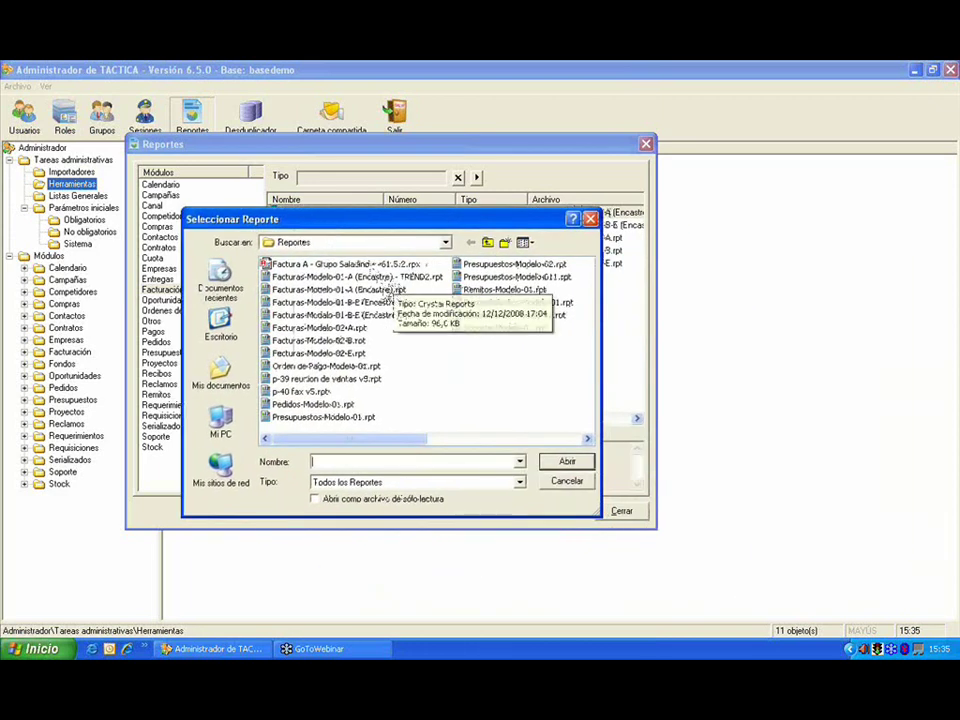
click(392, 290)
click(402, 305)
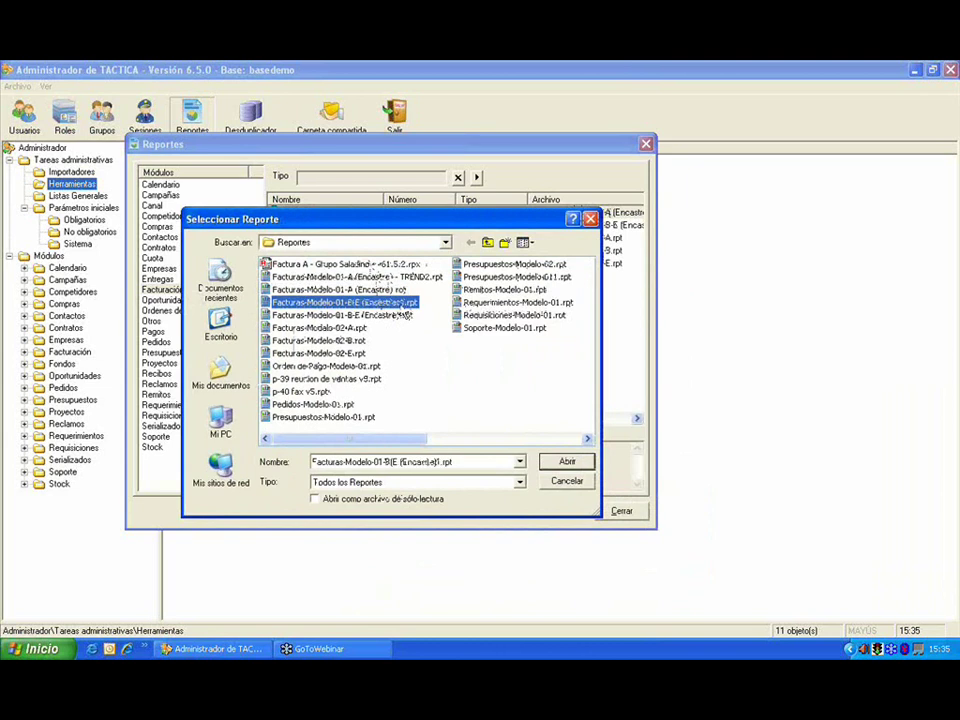
double_click(404, 314)
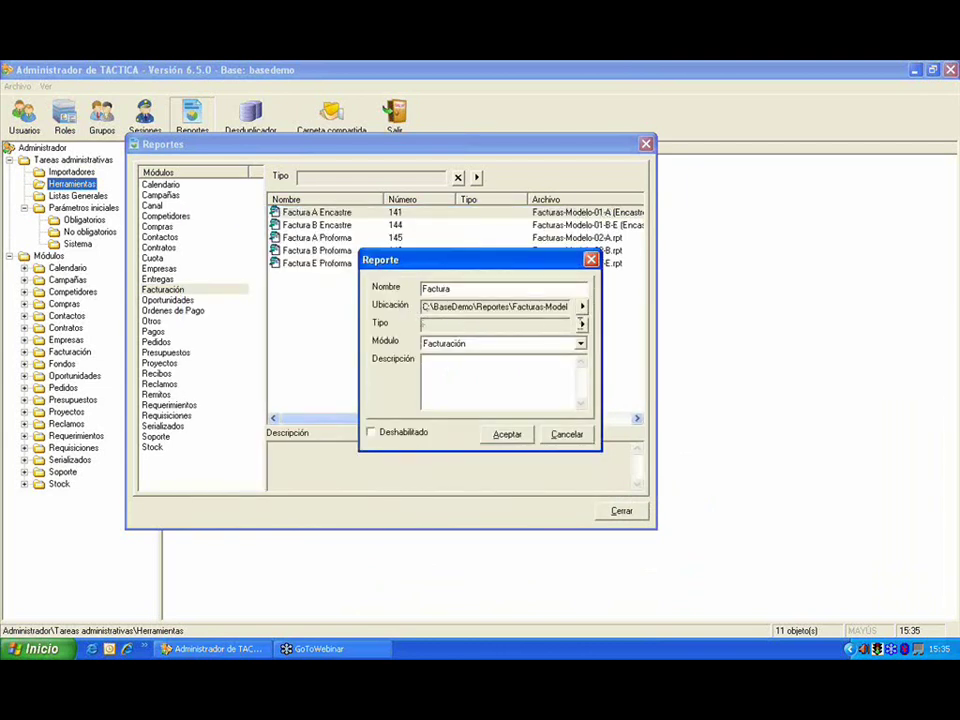
Step: Set the report type to Informes, then cancel the draft without saving
click(582, 324)
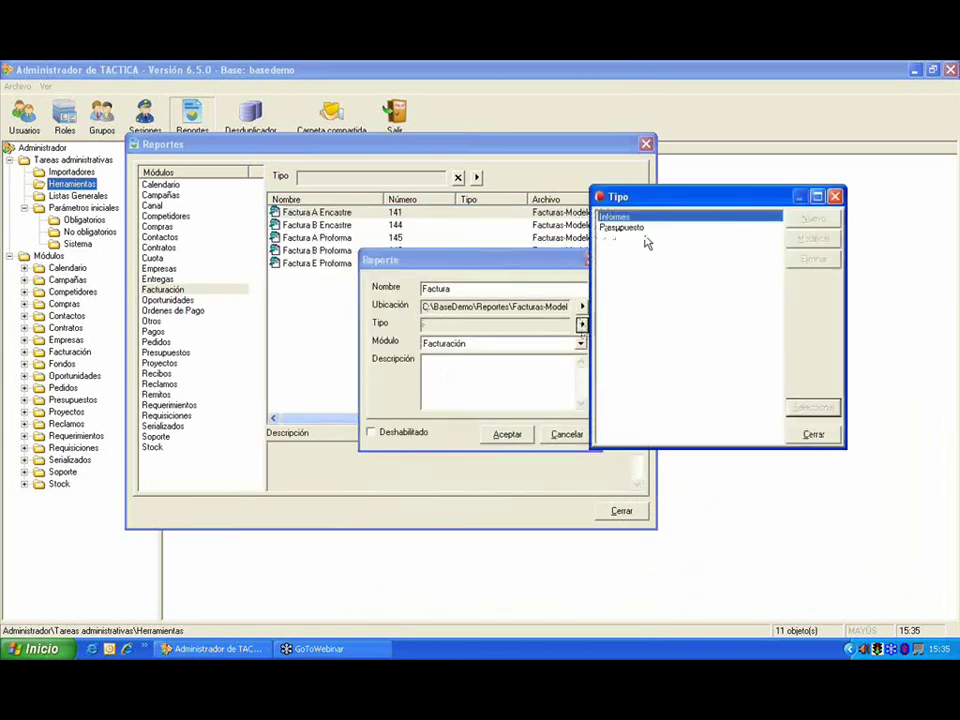
drag(643, 196, 412, 163)
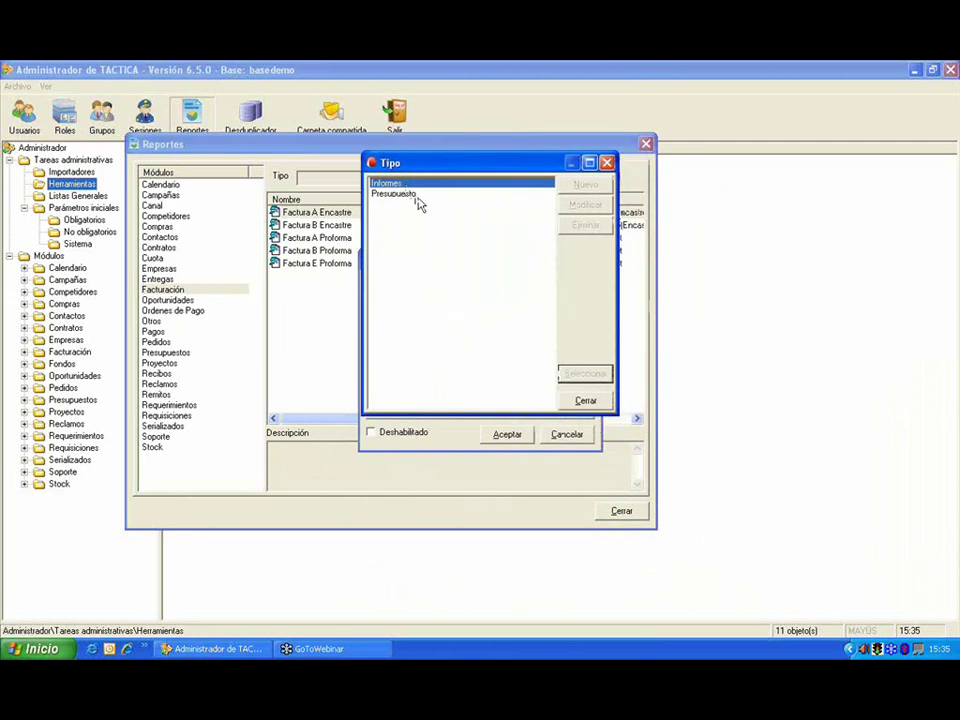
click(400, 185)
double_click(400, 185)
click(481, 380)
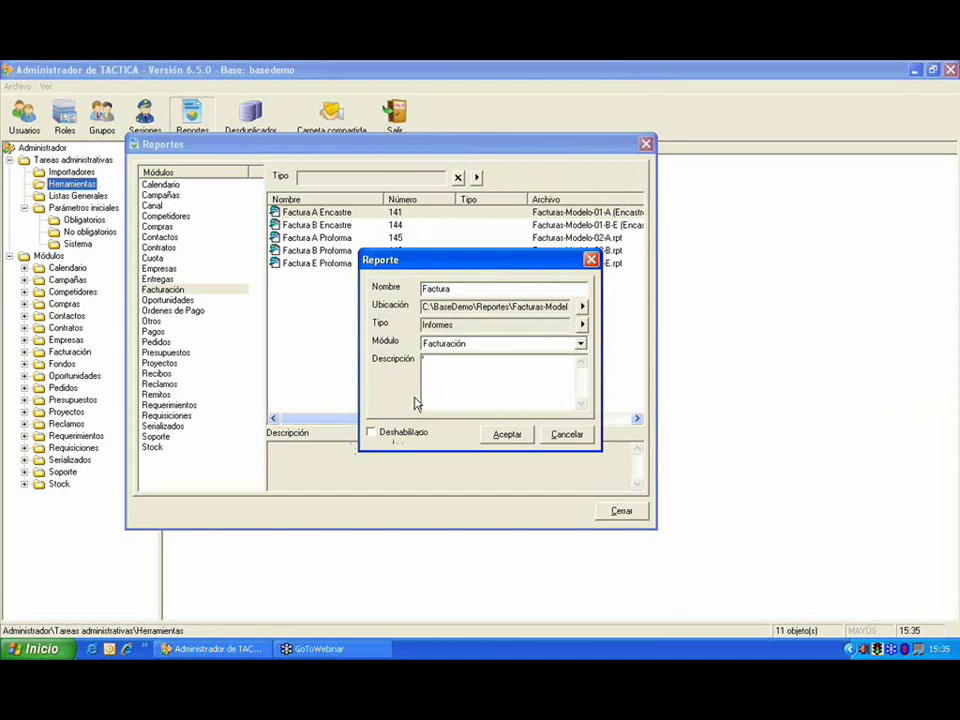
click(800, 392)
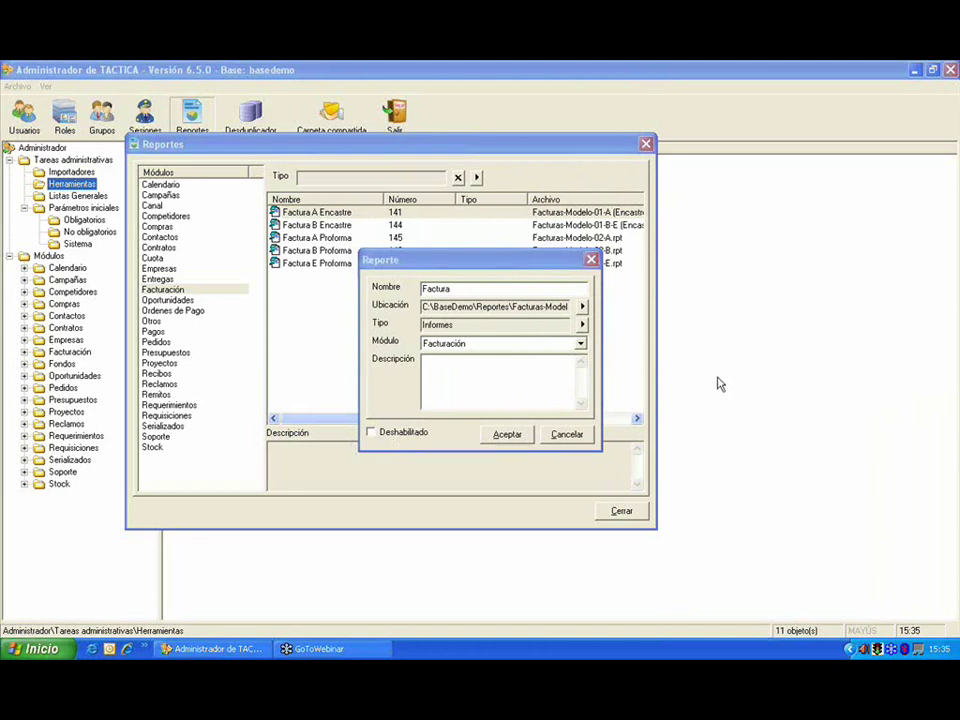
click(579, 432)
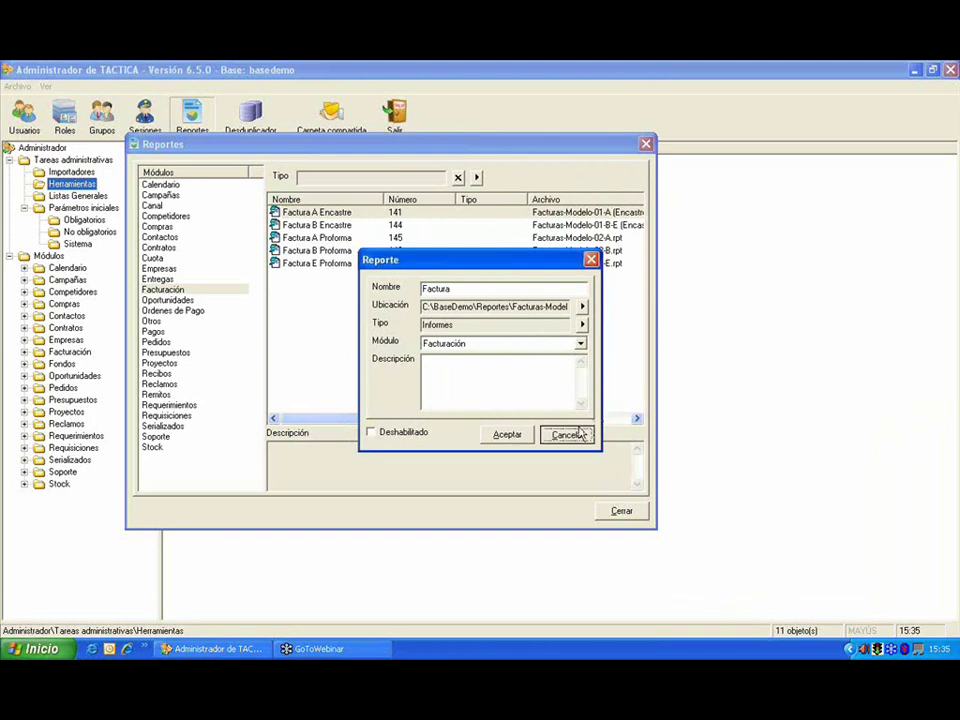
click(579, 433)
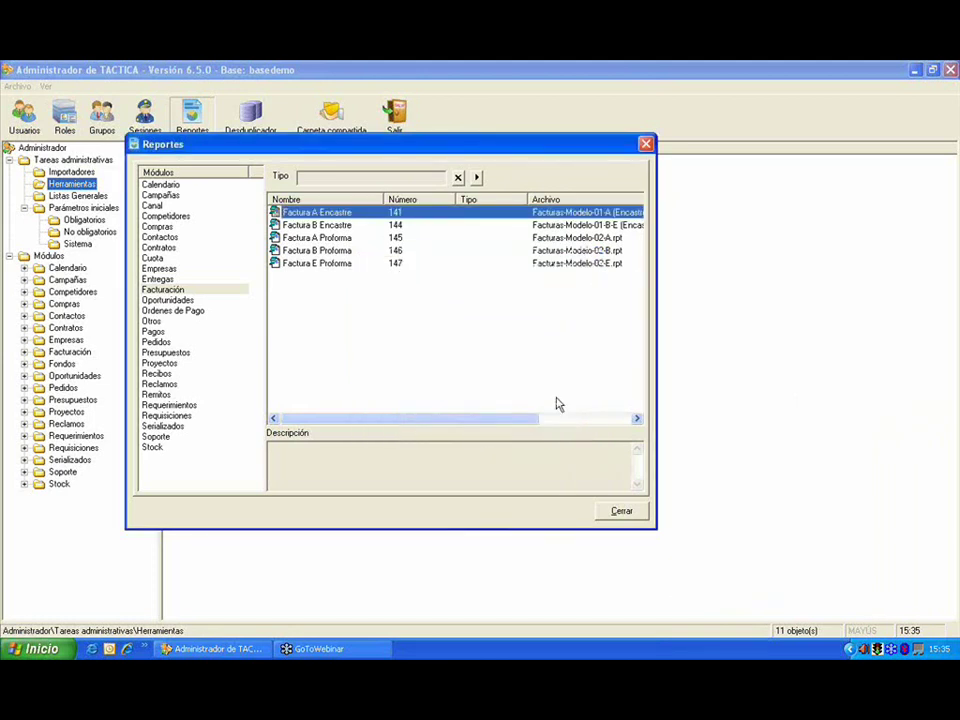
Step: Close the Facturación reports catalogue to get back to Herramientas
click(812, 393)
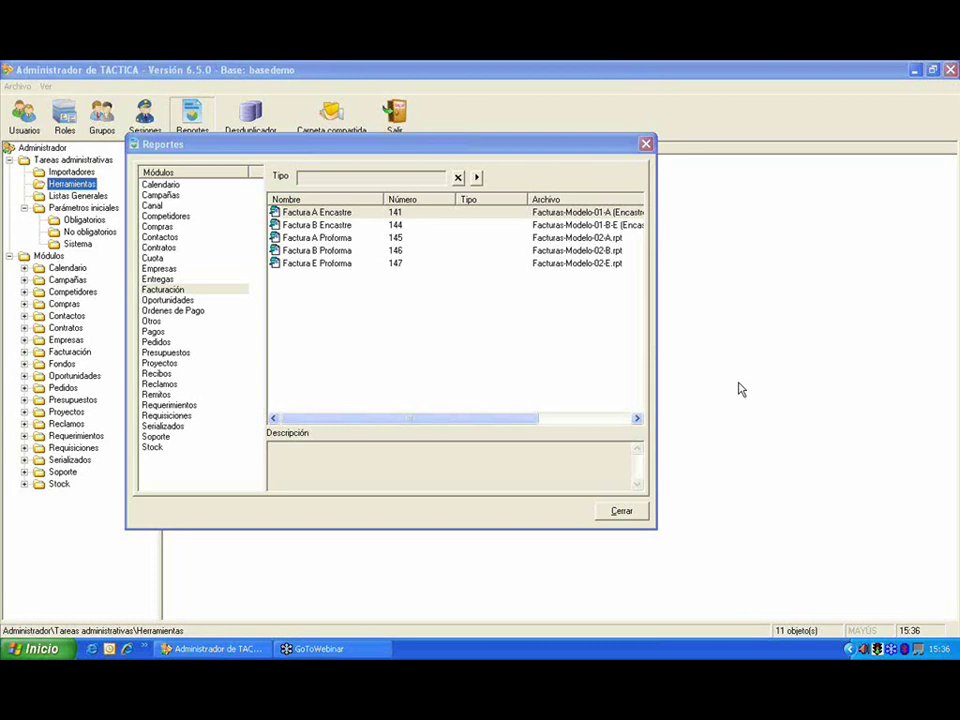
click(646, 144)
click(332, 120)
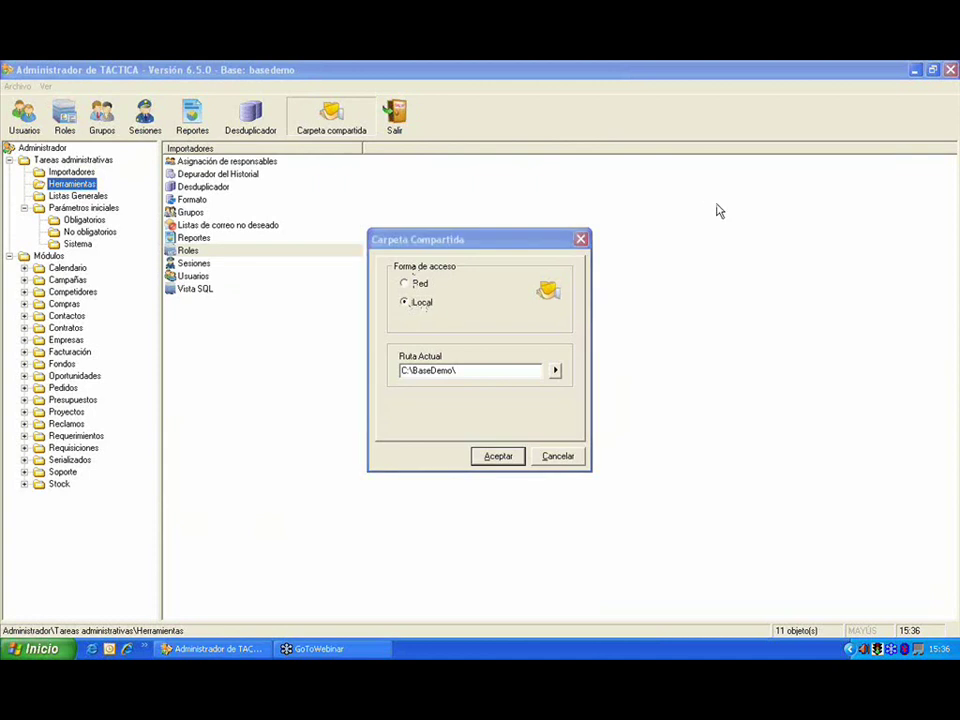
key(ctrl+alt+d)
mouse_move(425, 302)
mouse_down()
mouse_move(414, 296)
mouse_move(443, 299)
mouse_up()
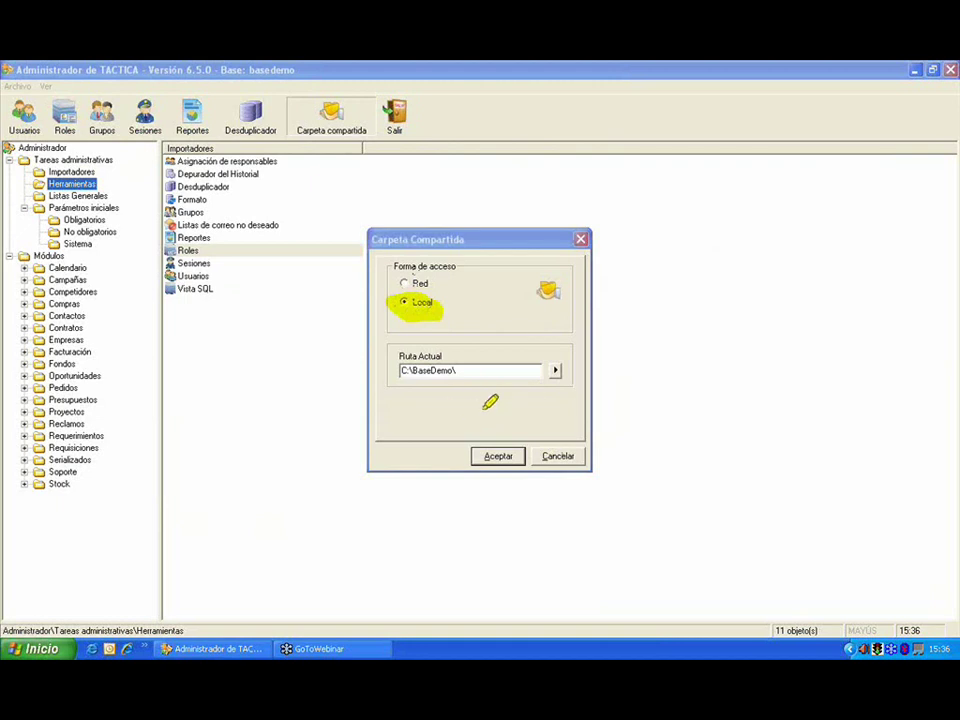
mouse_move(416, 282)
mouse_down()
mouse_move(402, 284)
mouse_move(430, 283)
mouse_up()
click(563, 458)
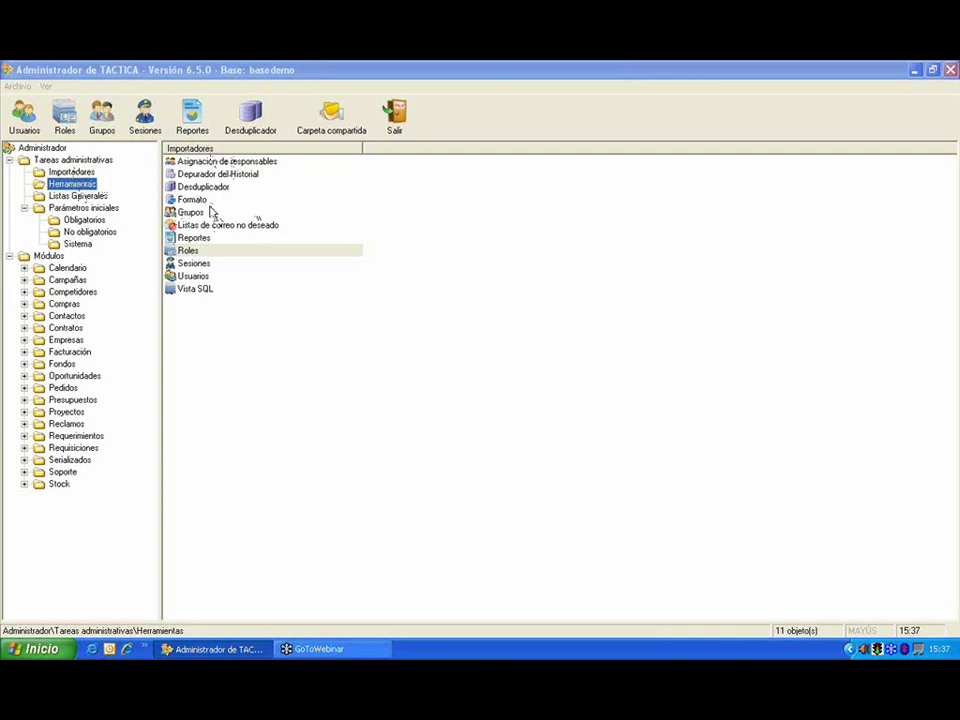
Step: View Importadores, return to Herramientas, then launch TACTICA from the Inicio menu
click(78, 172)
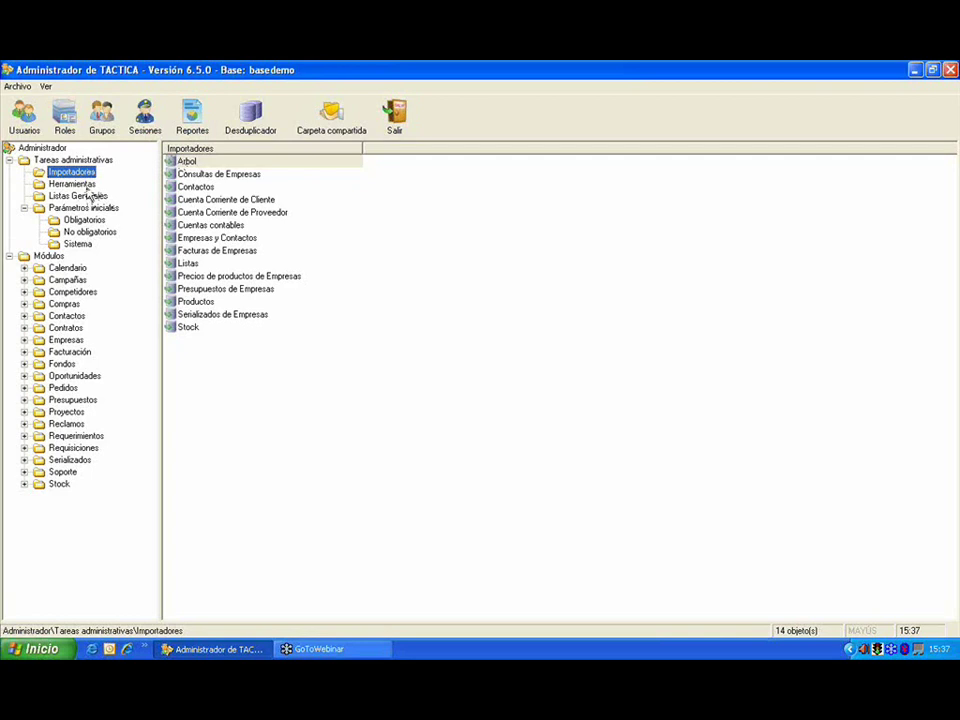
click(76, 185)
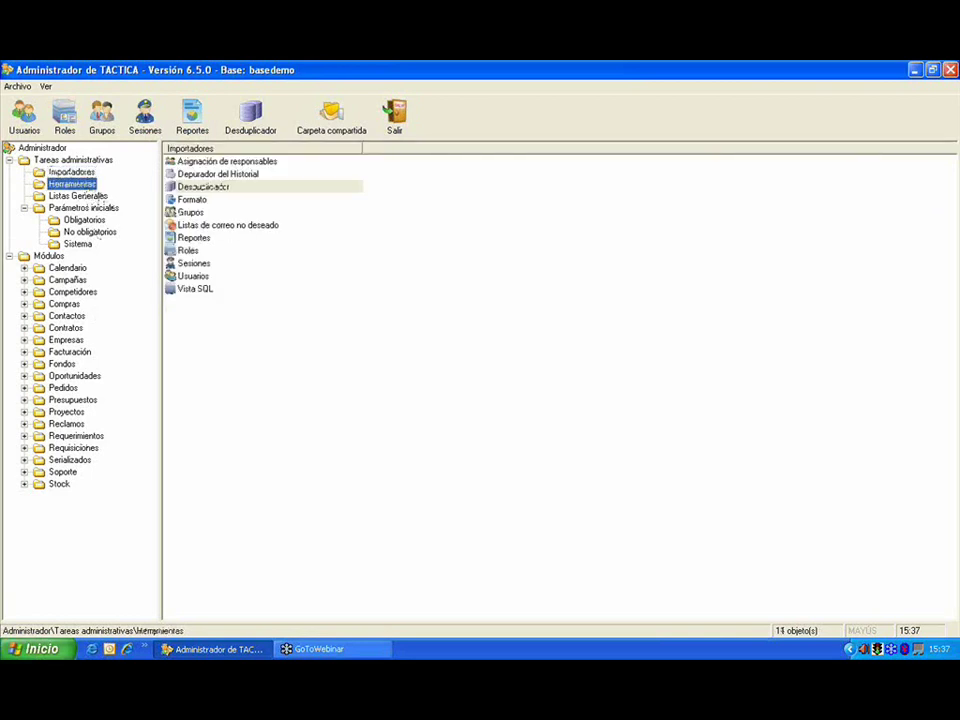
click(42, 649)
click(88, 408)
Step: Sign in to TACTICA as a different user chosen from the user list
key(shift+Tab)
key(alt+Down)
key(Down)
key(Return)
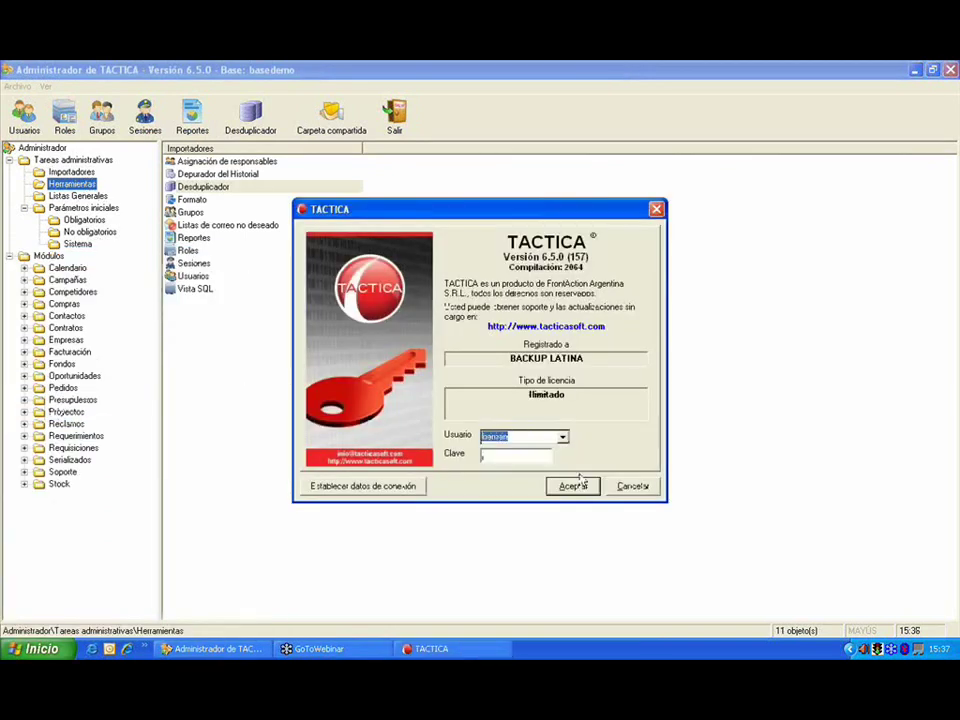
key(Return)
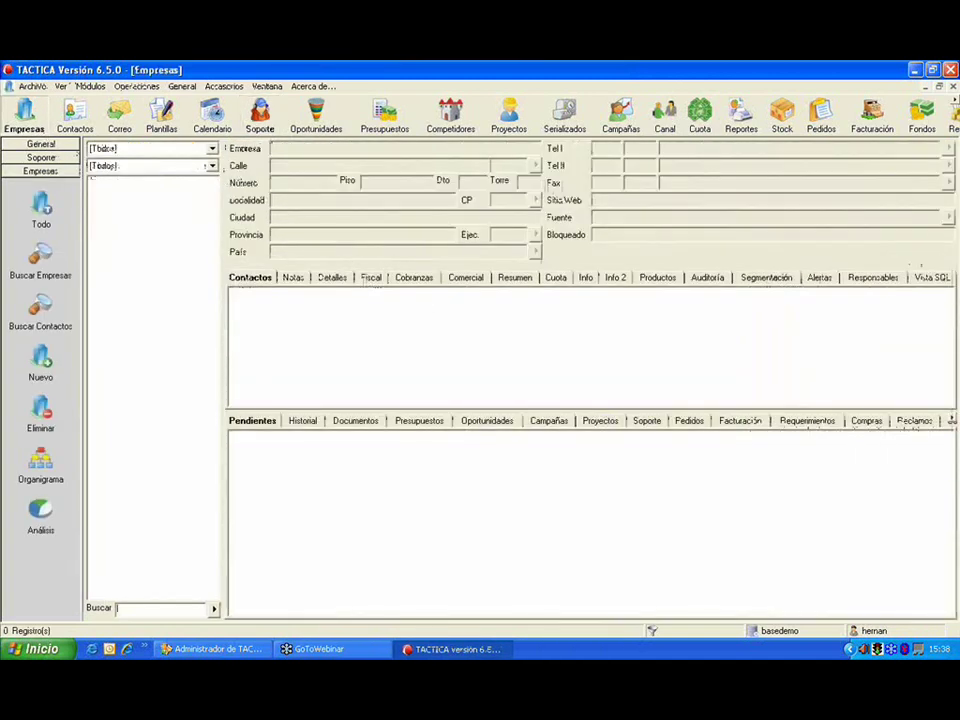
Step: Show the Responsables tab and review CONSULTORA E, CONSULTORA P, EMPRESA B, V and S
right_click(338, 278)
click(400, 493)
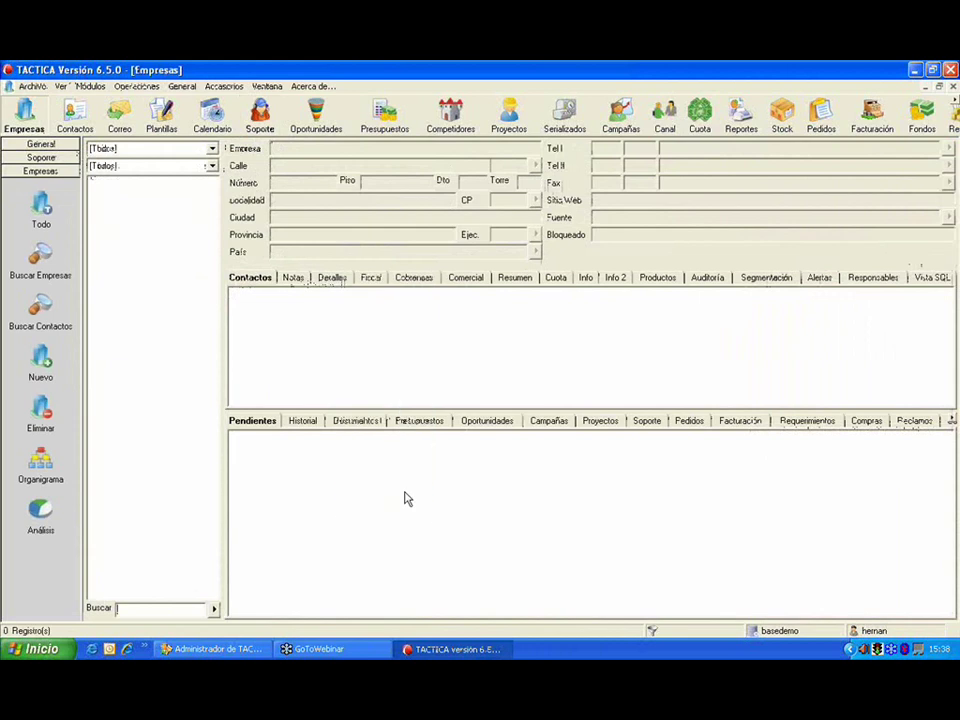
click(213, 608)
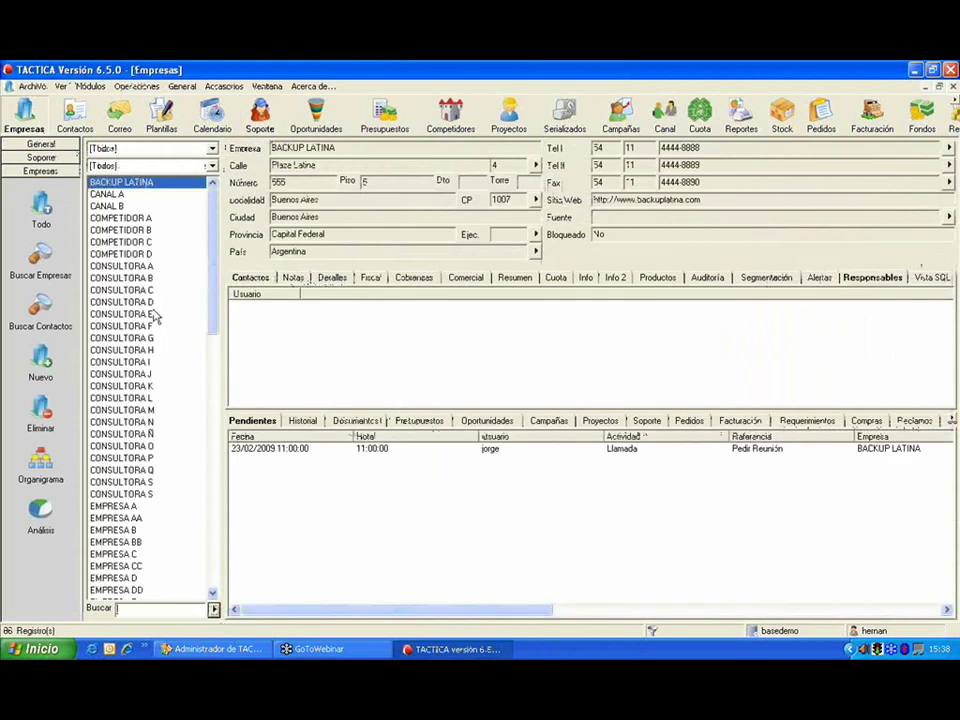
click(155, 316)
click(100, 458)
click(150, 530)
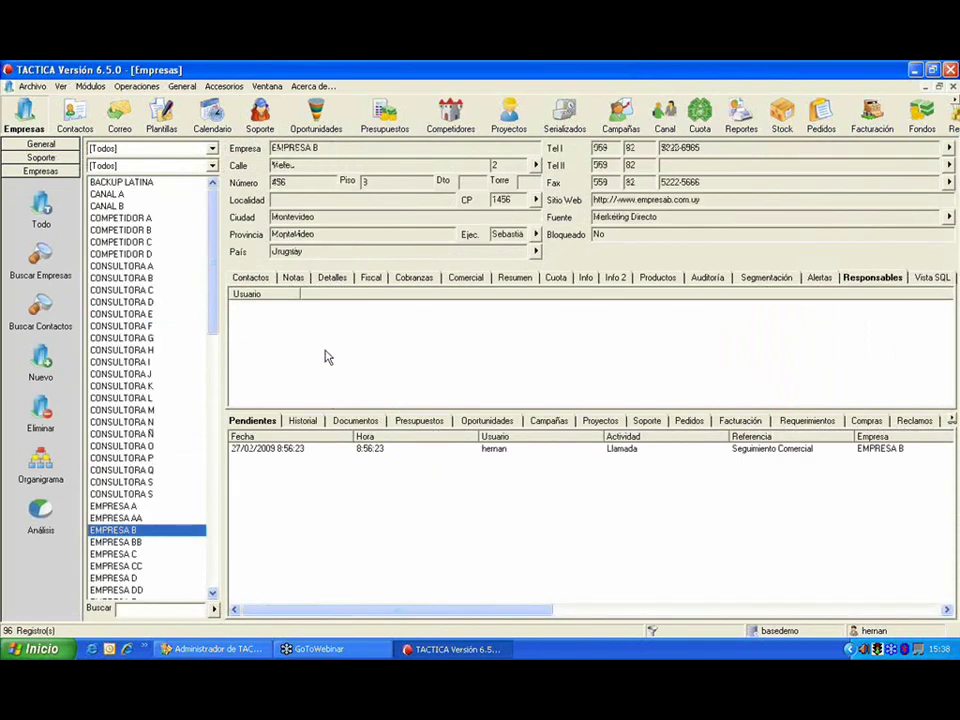
click(213, 363)
click(172, 506)
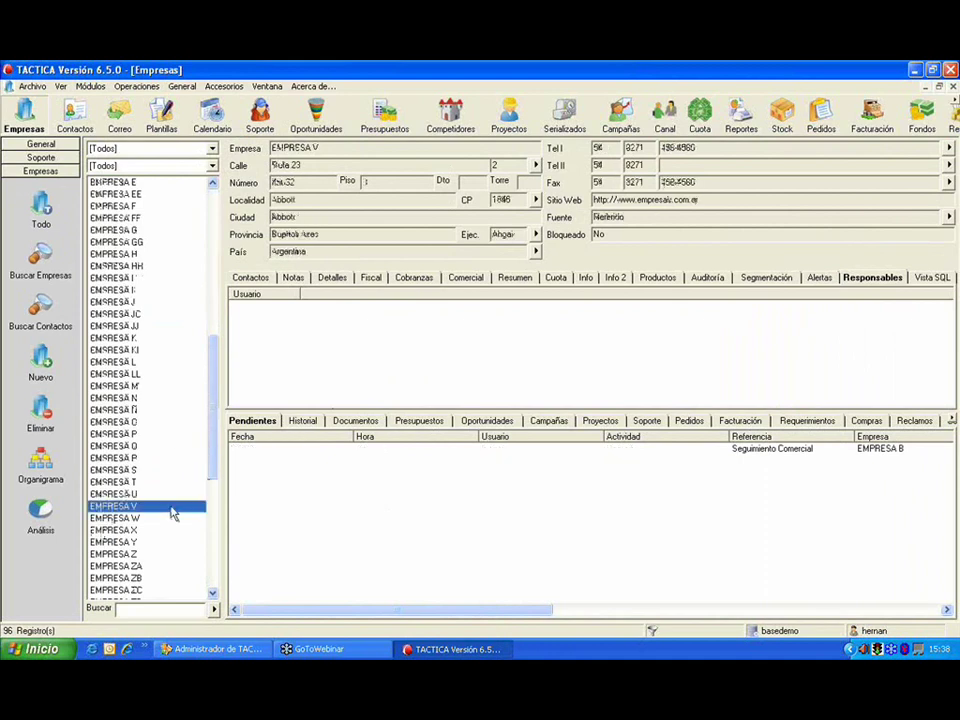
click(165, 470)
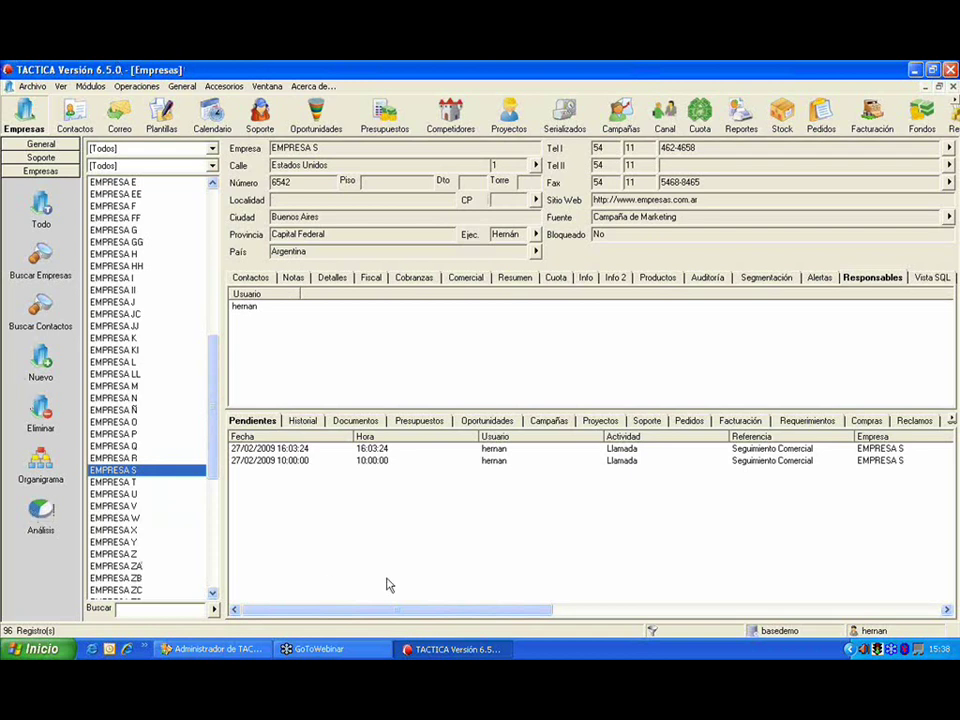
click(258, 651)
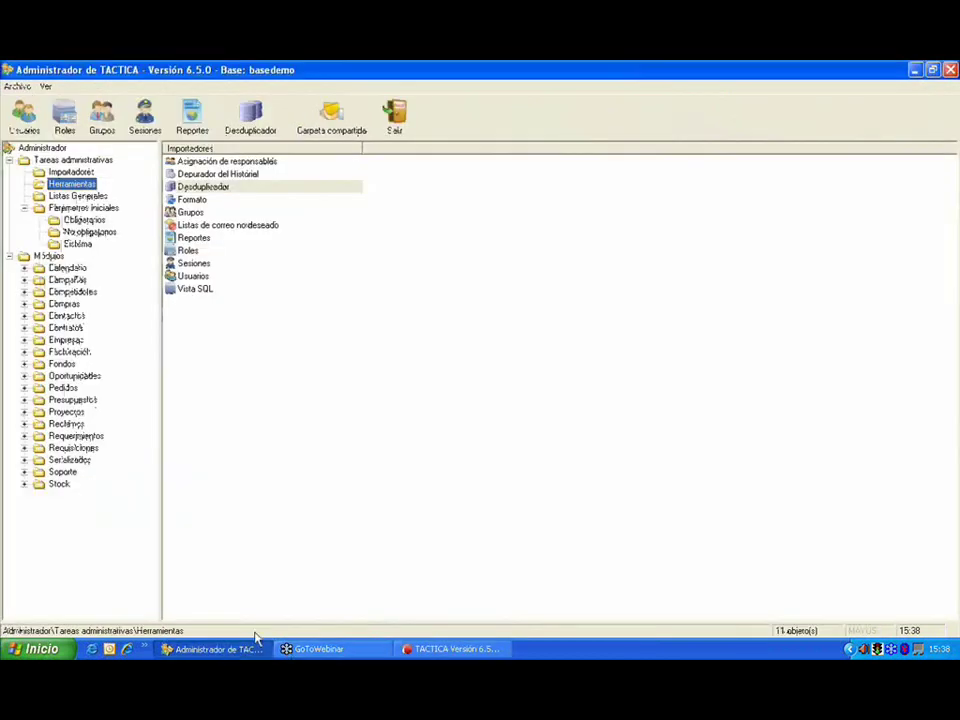
Step: Open the responsable assignment tool and add a chosen user as responsable
click(234, 166)
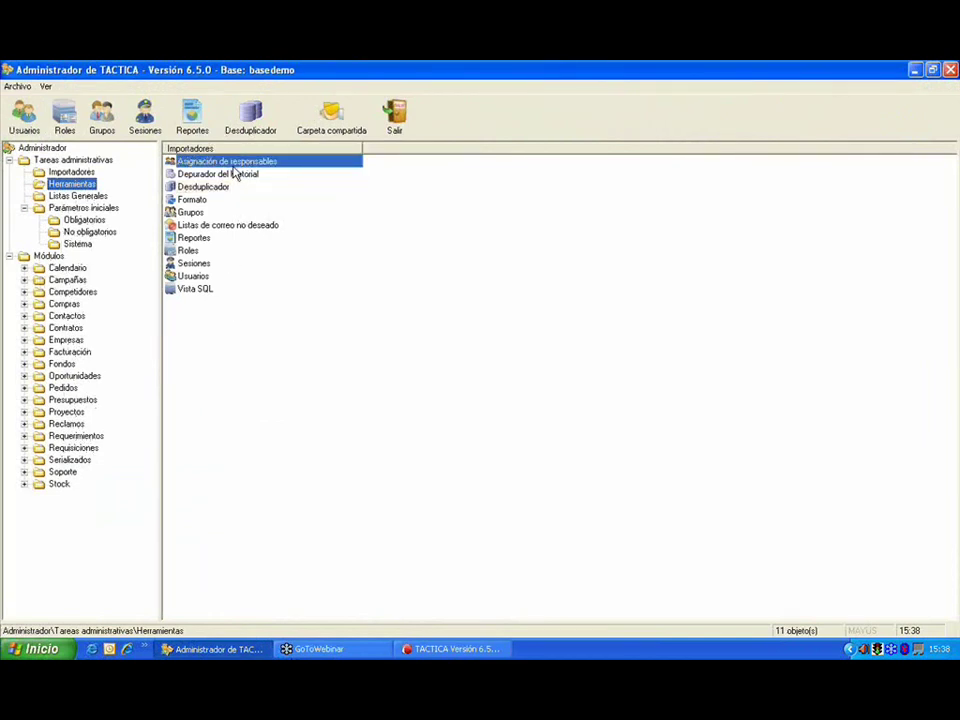
double_click(233, 167)
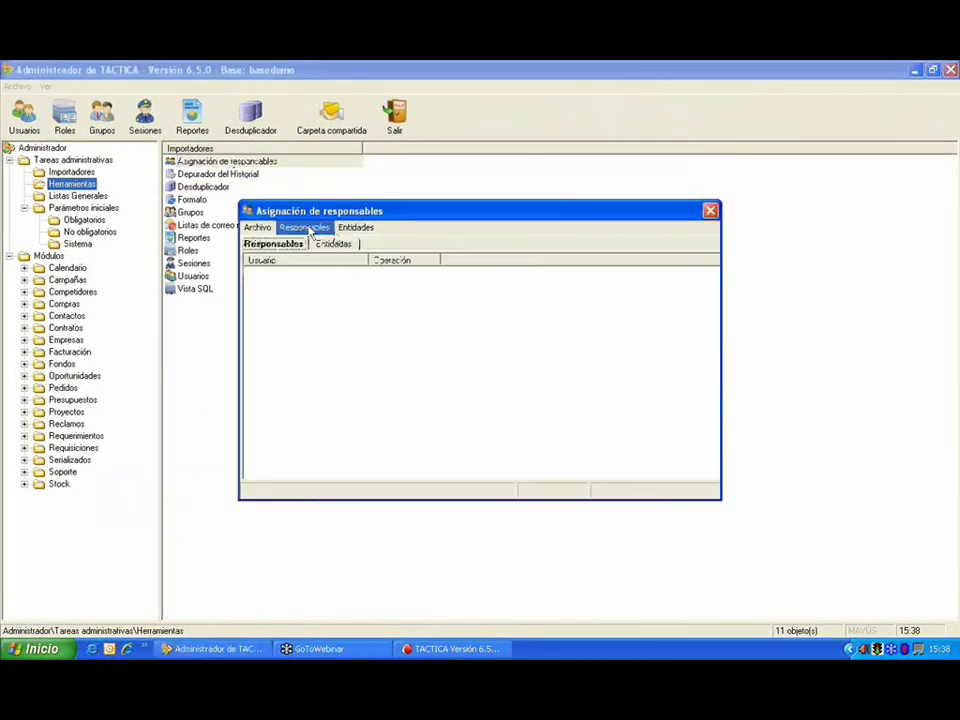
right_click(283, 288)
click(305, 289)
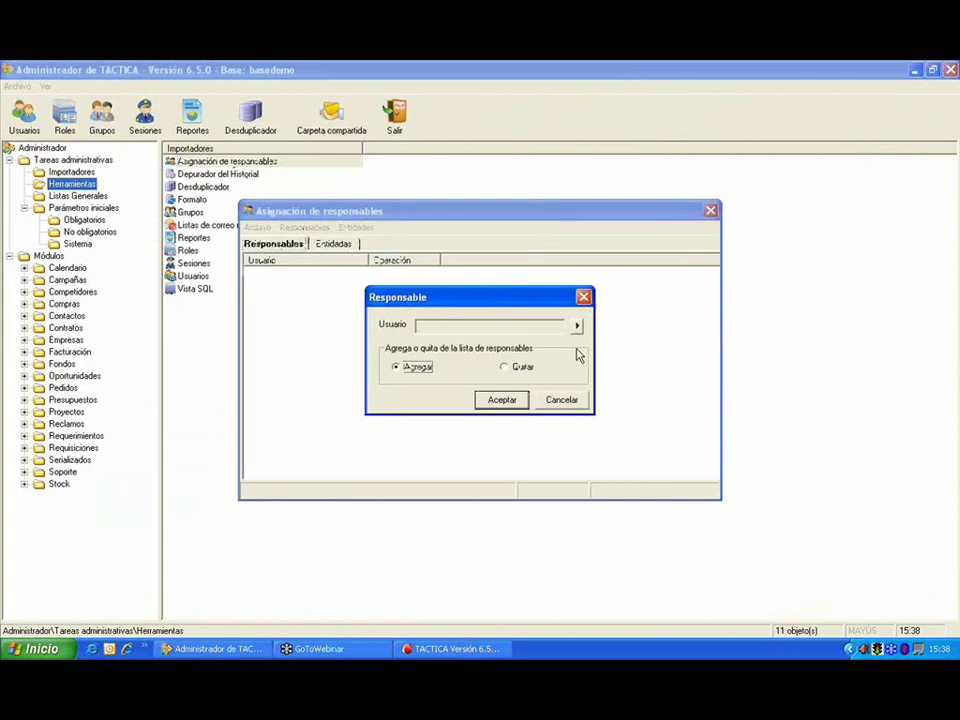
click(576, 326)
double_click(620, 243)
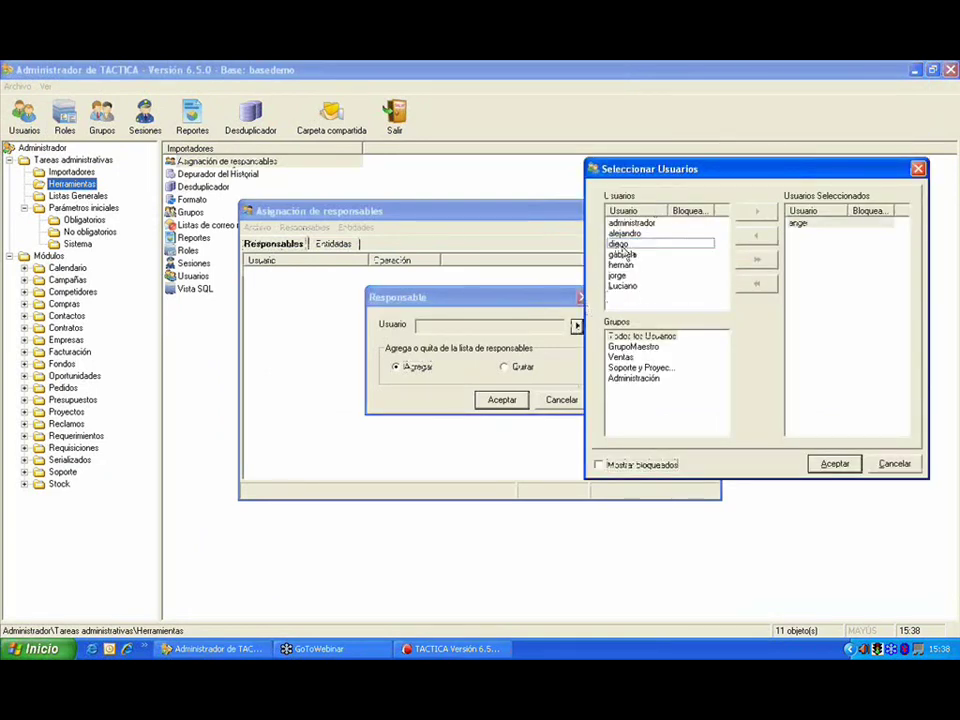
drag(583, 165, 304, 146)
click(585, 440)
click(500, 400)
Step: Select the 13 companies matching the Gerente de Sistemas saved filter for assignment
click(333, 244)
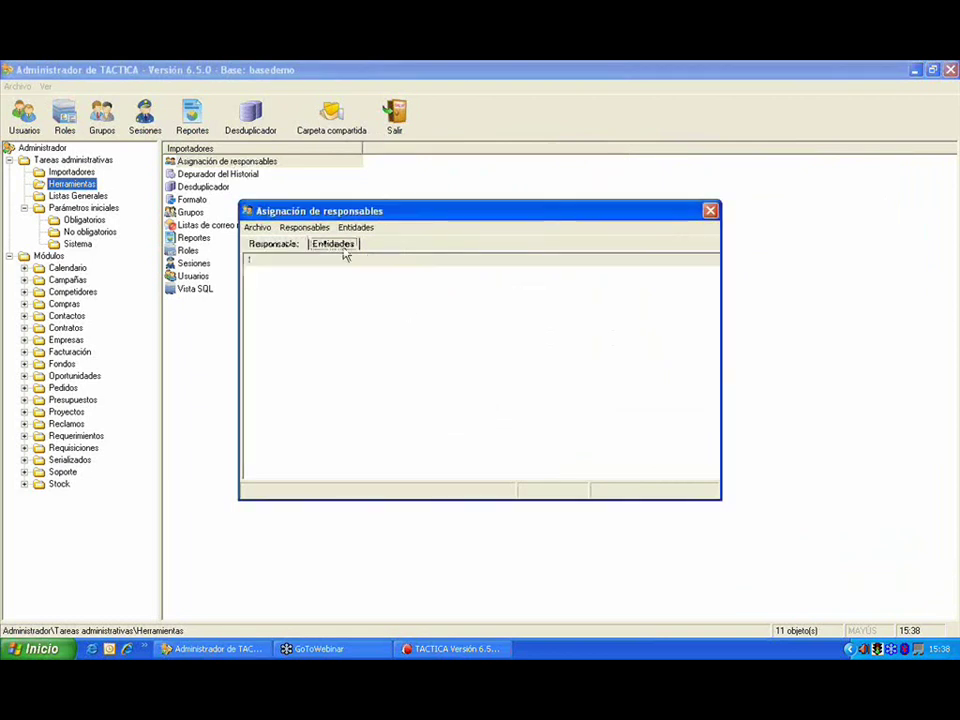
right_click(313, 291)
click(338, 296)
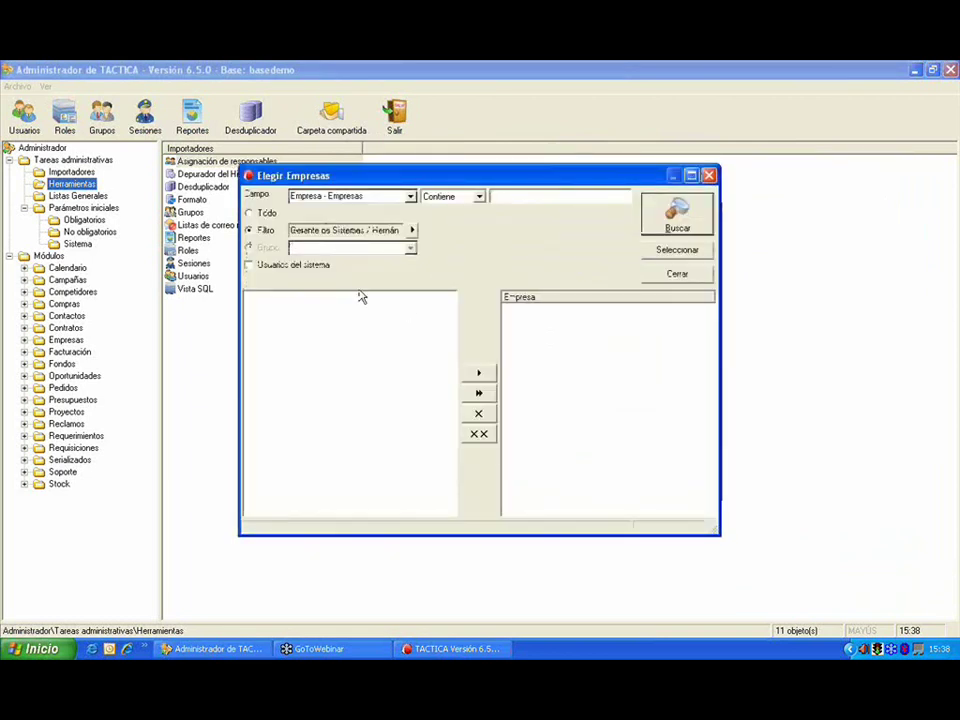
click(410, 230)
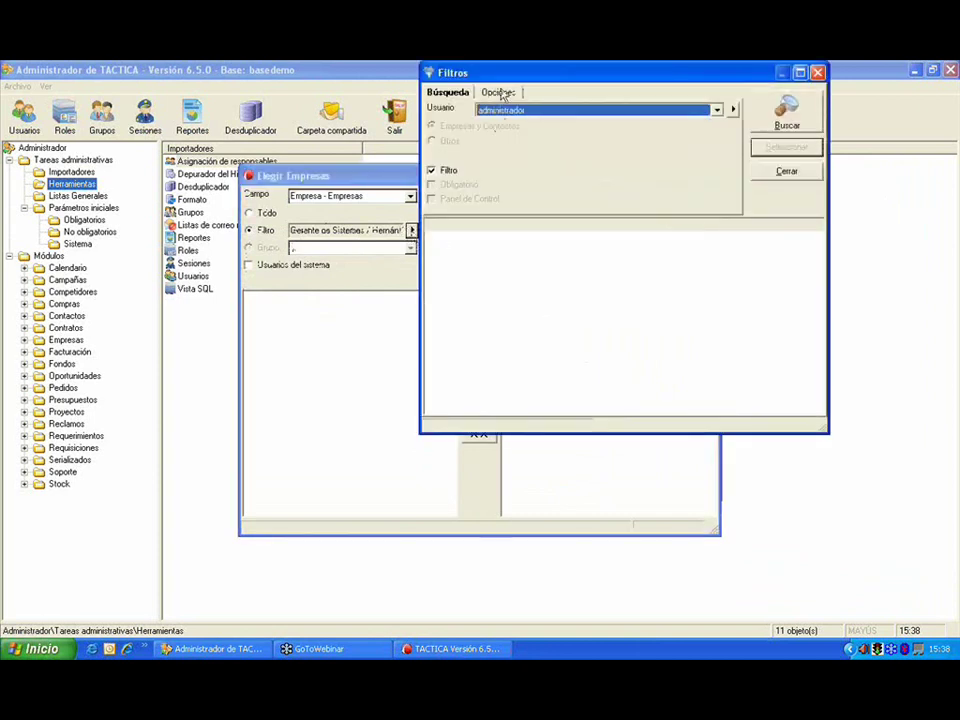
drag(506, 74, 328, 92)
click(535, 126)
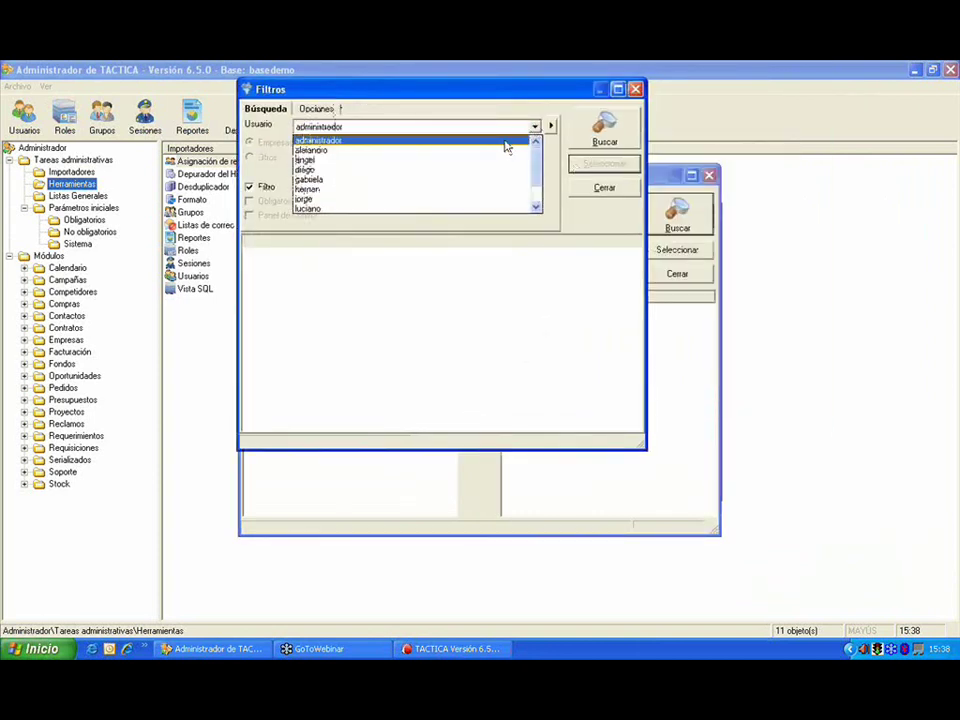
click(431, 189)
click(605, 128)
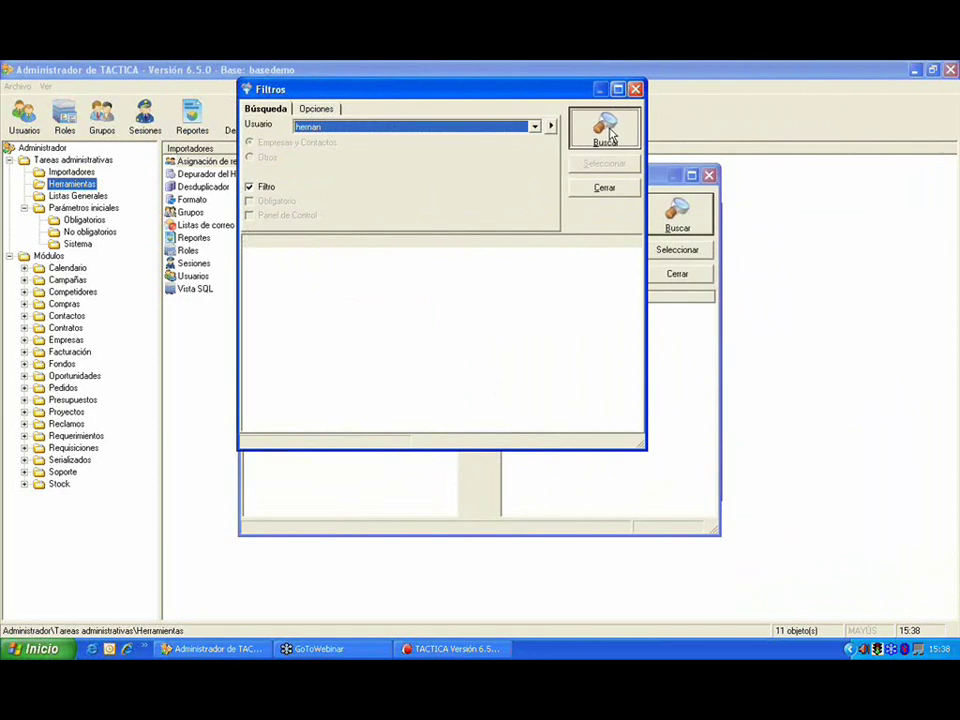
double_click(372, 316)
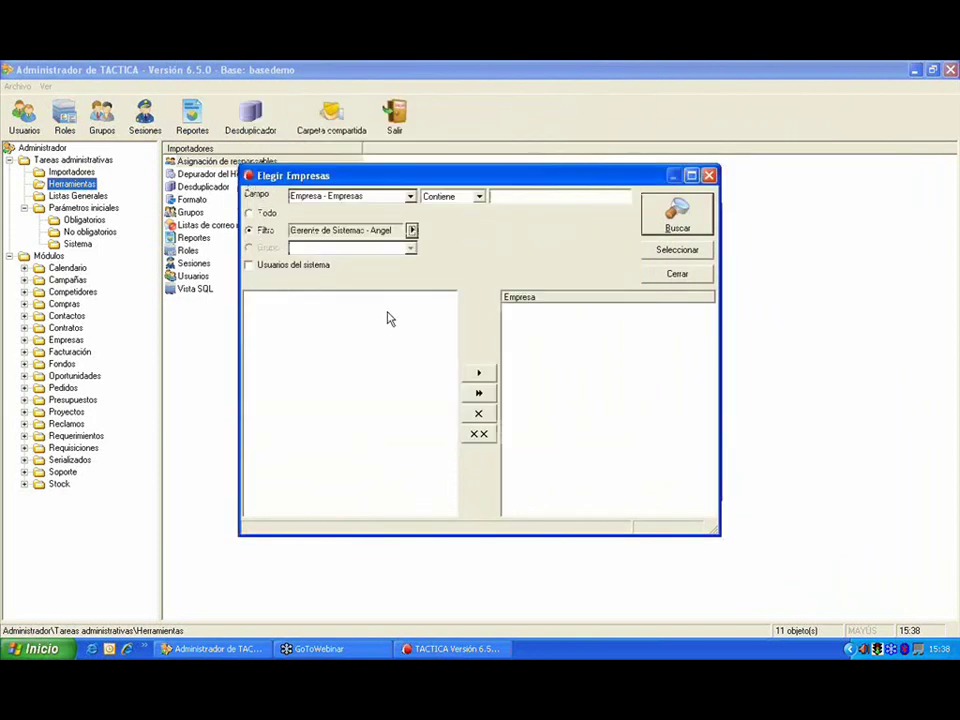
click(660, 226)
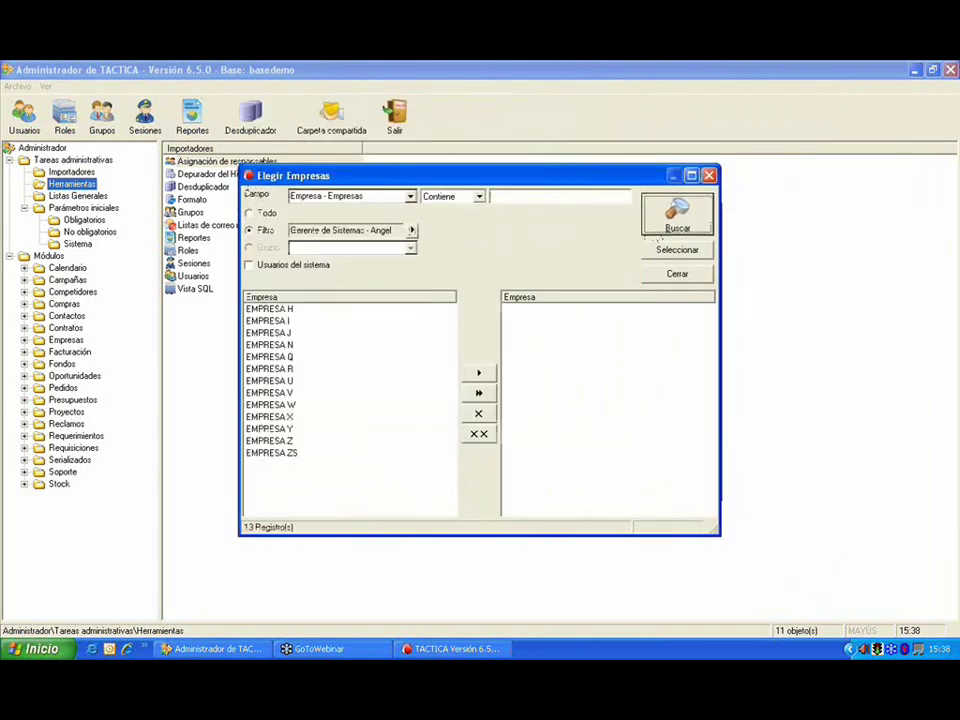
click(479, 393)
click(677, 250)
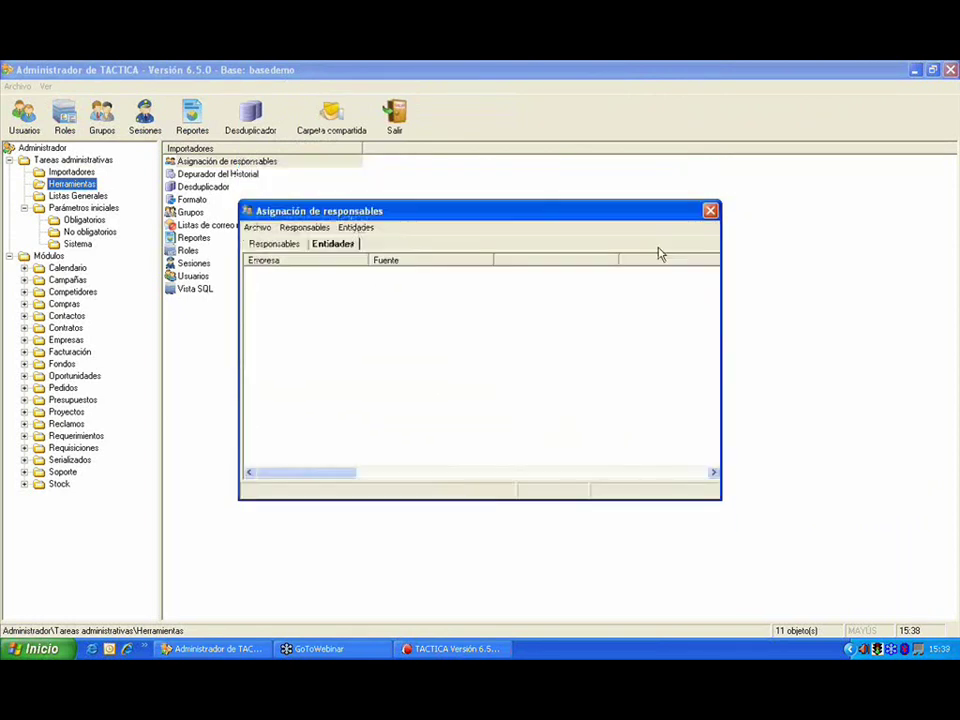
Step: Run the responsable assignment, close the finished report, and bring TACTICA forward
click(257, 227)
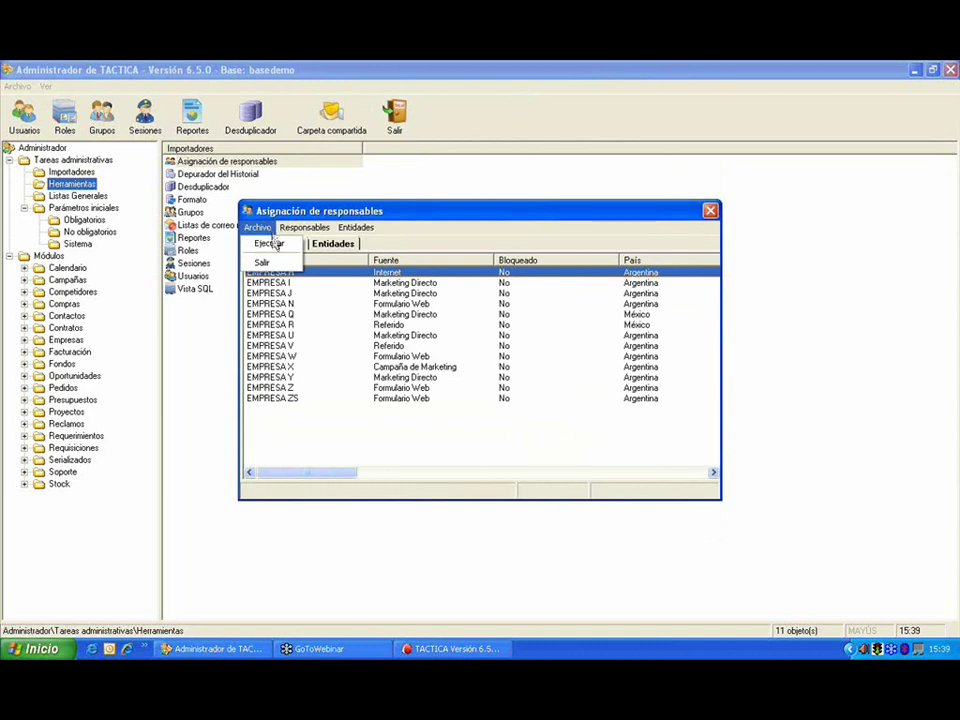
click(272, 244)
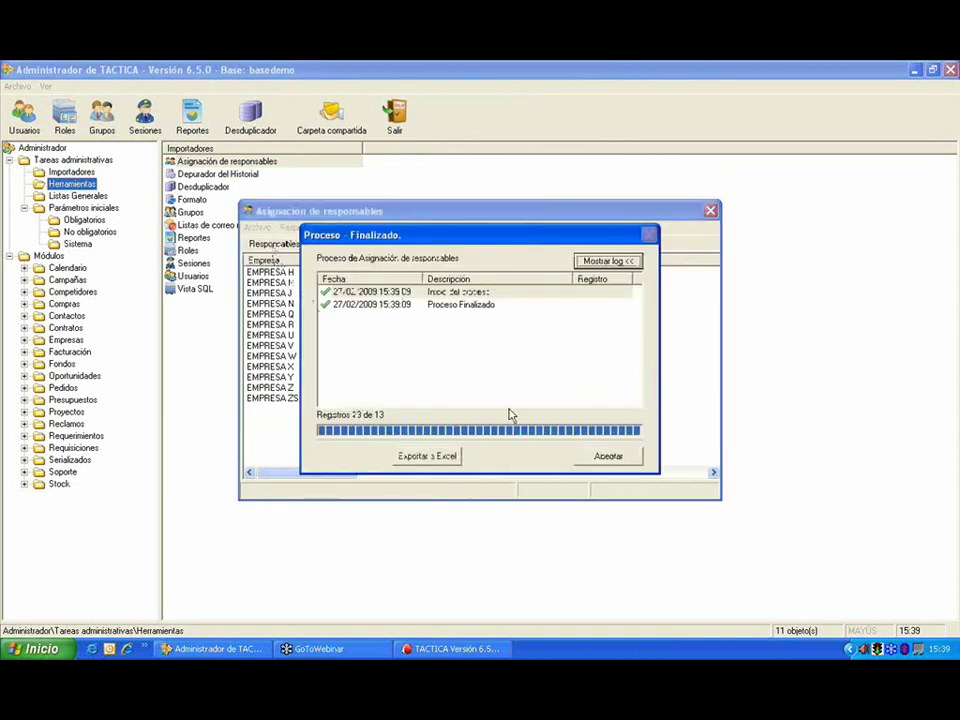
click(610, 456)
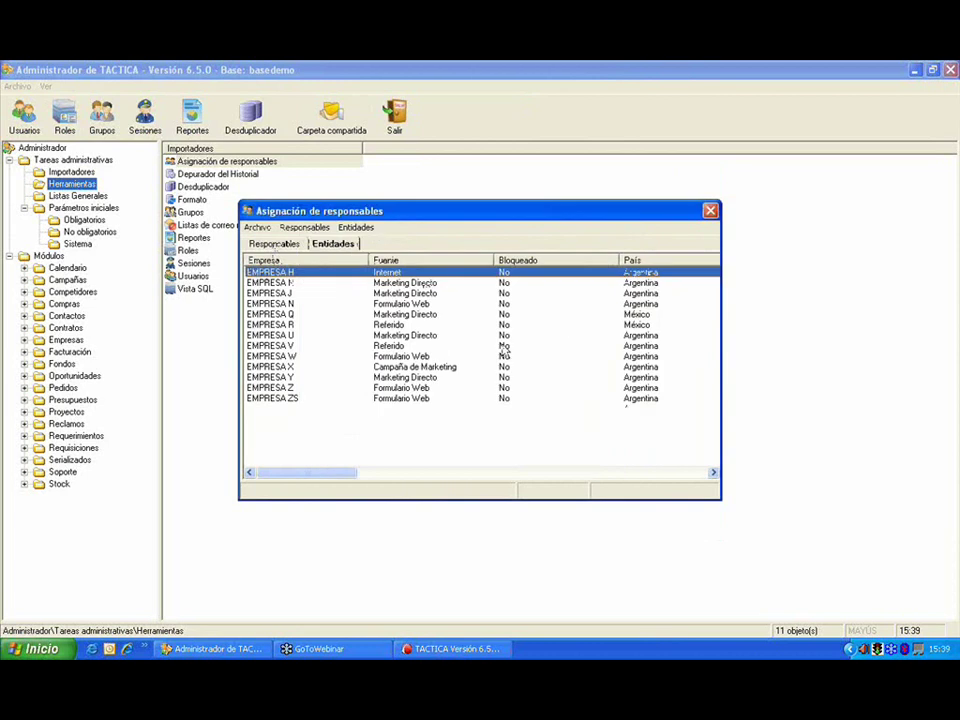
click(453, 649)
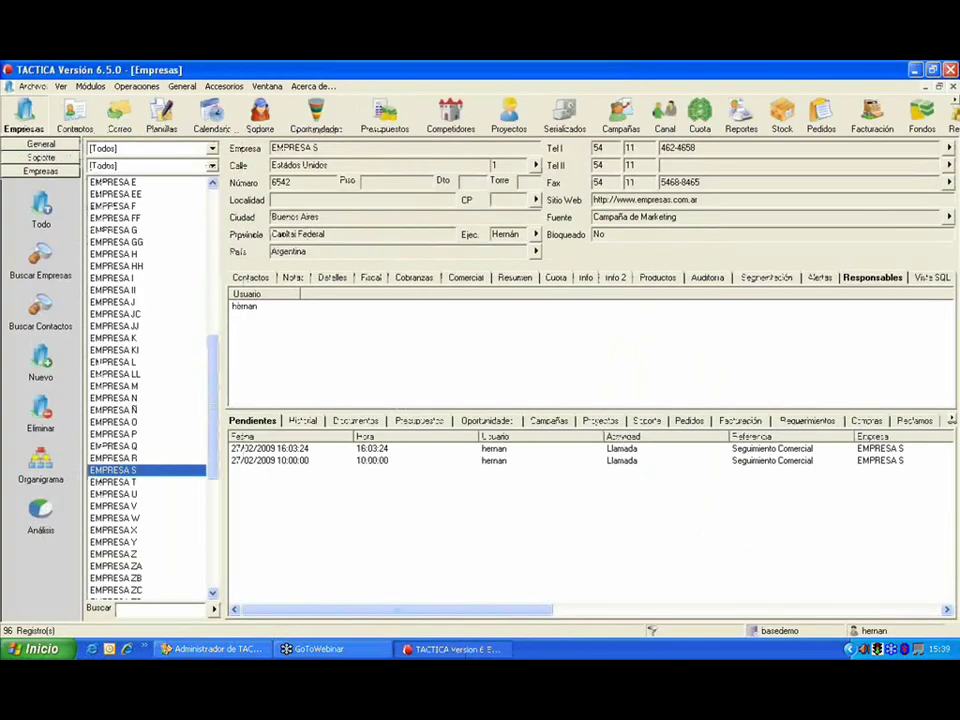
Step: Check EMPRESA H's assigned responsable, then go back to the administrator's Asignación de responsables window
click(162, 258)
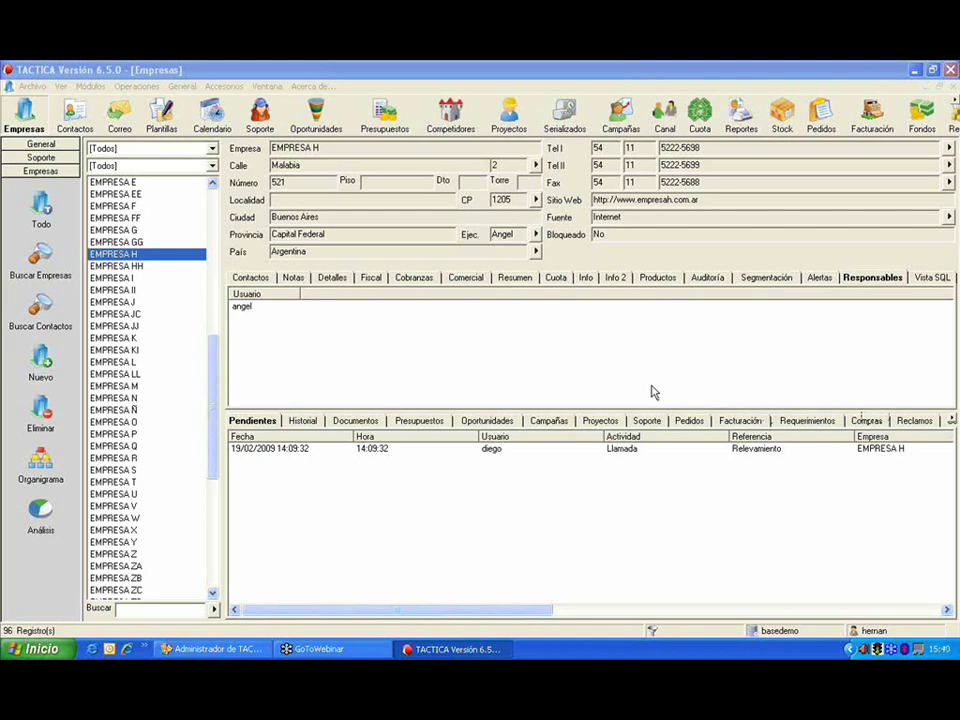
click(222, 650)
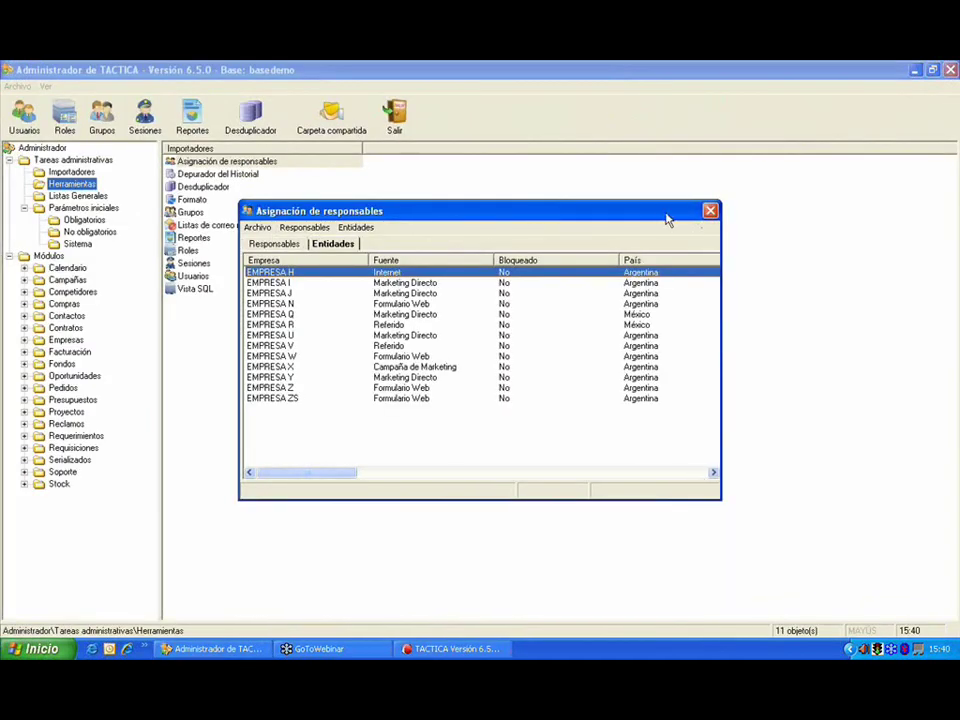
Step: Close the Asignación de responsables window and open the Depurador del Historial
drag(668, 220, 565, 232)
click(605, 222)
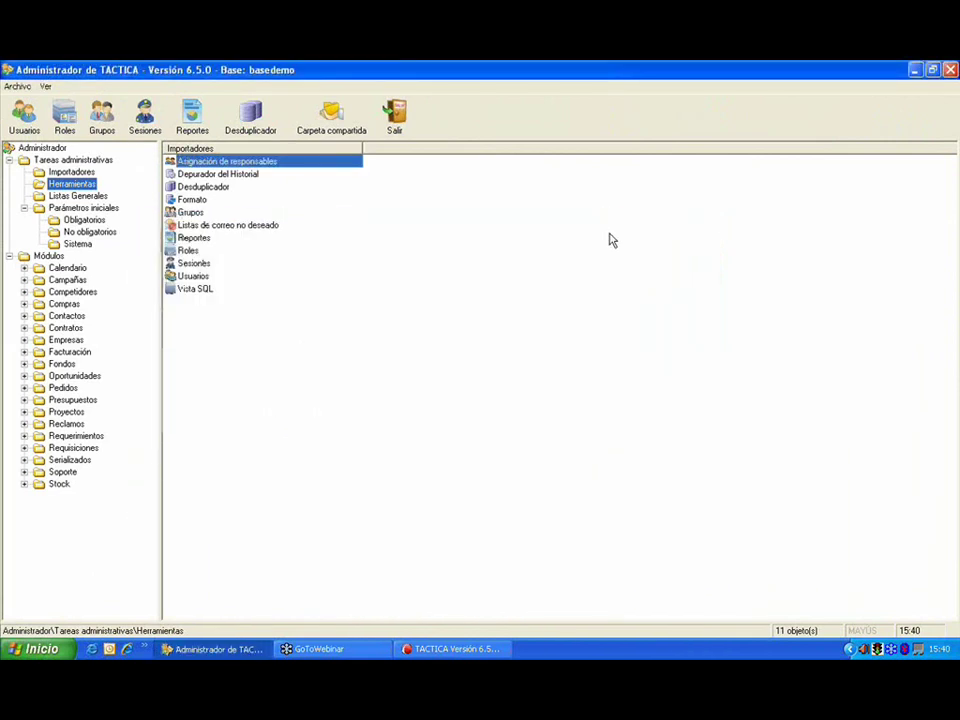
click(233, 177)
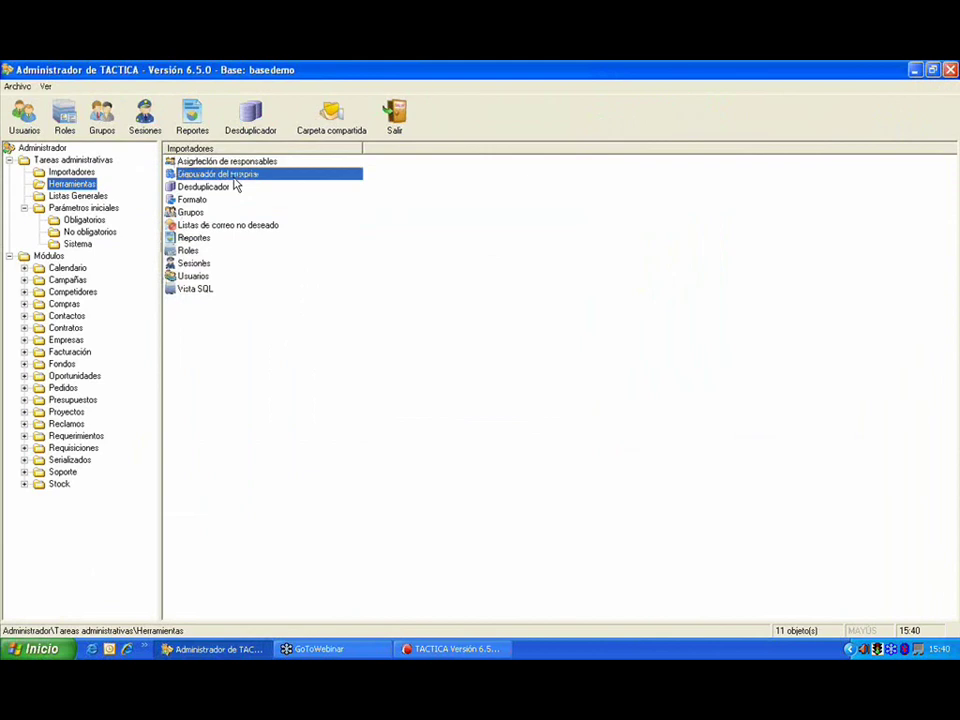
double_click(234, 179)
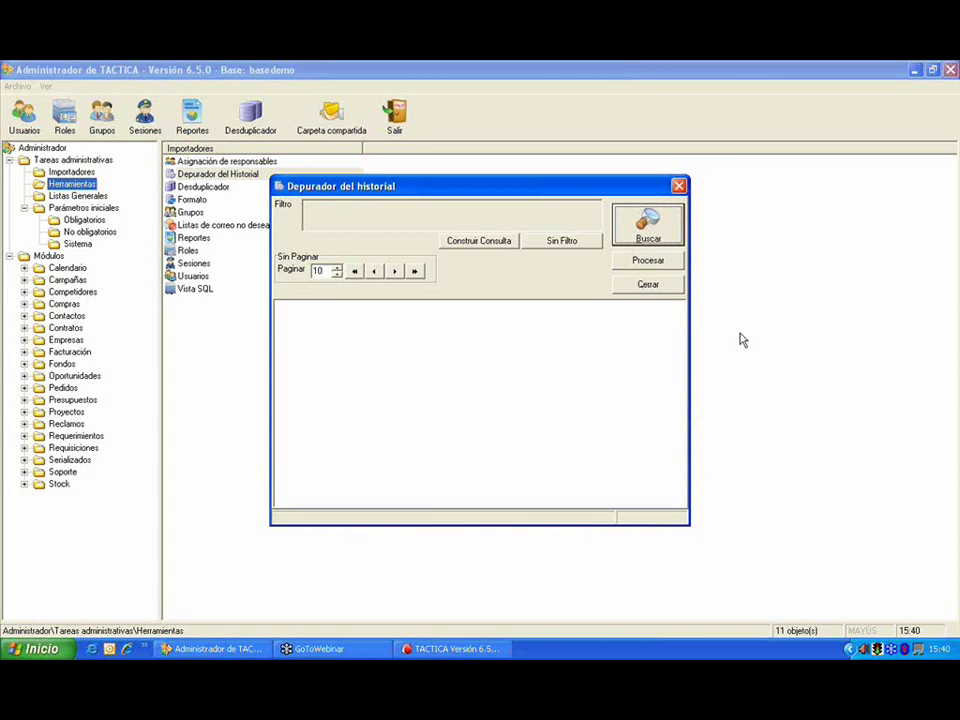
Step: Look at the purge filter builder (Construir Consulta), cancel it, and close the Depurador without purging
click(737, 313)
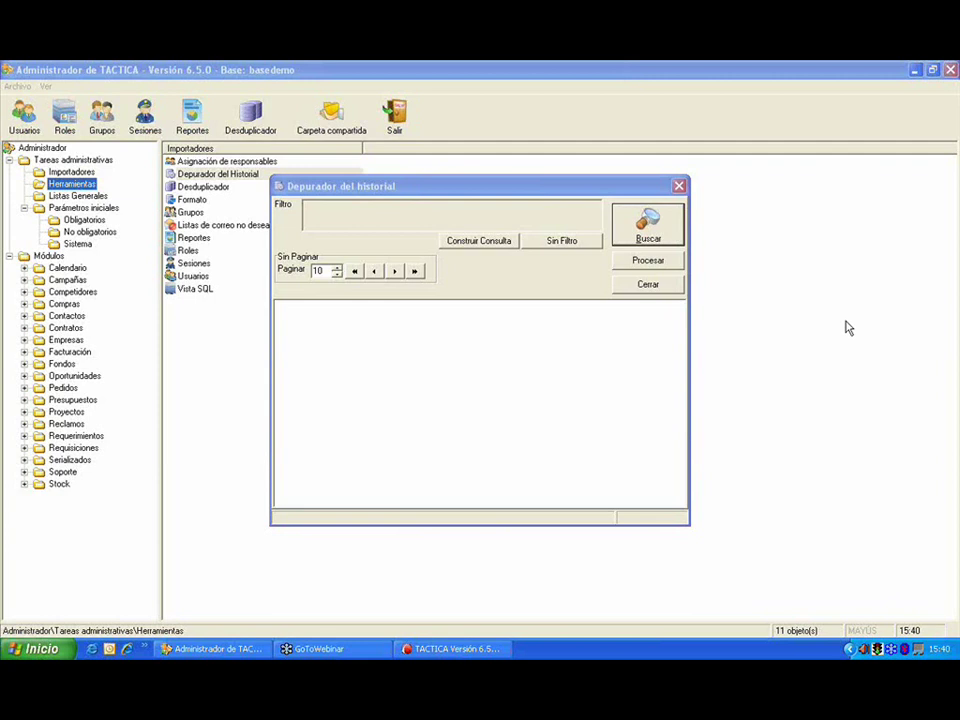
click(480, 241)
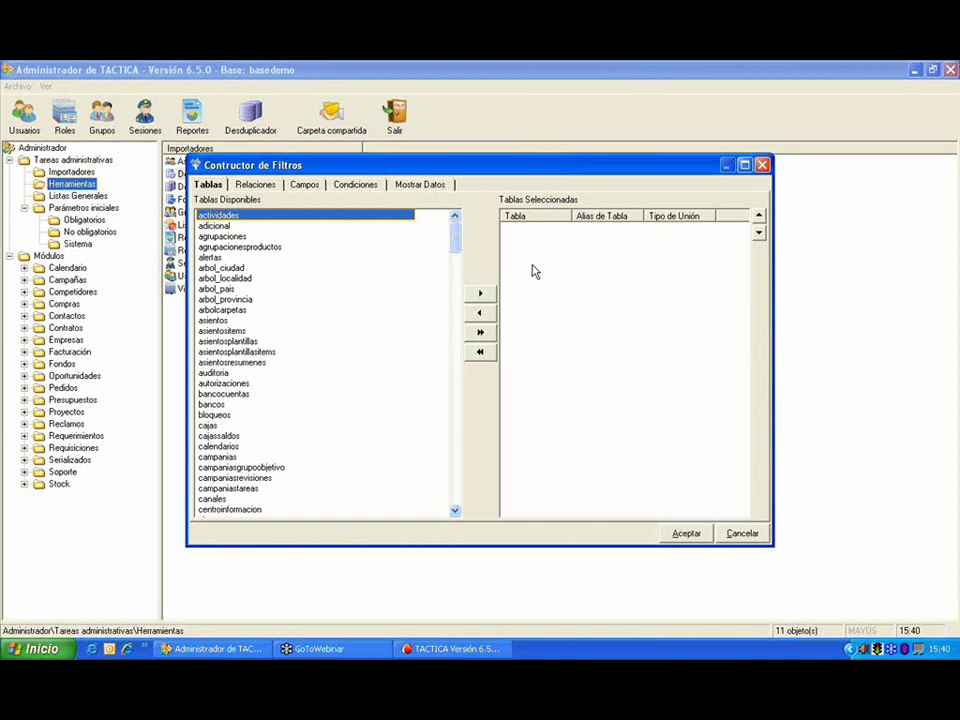
click(735, 536)
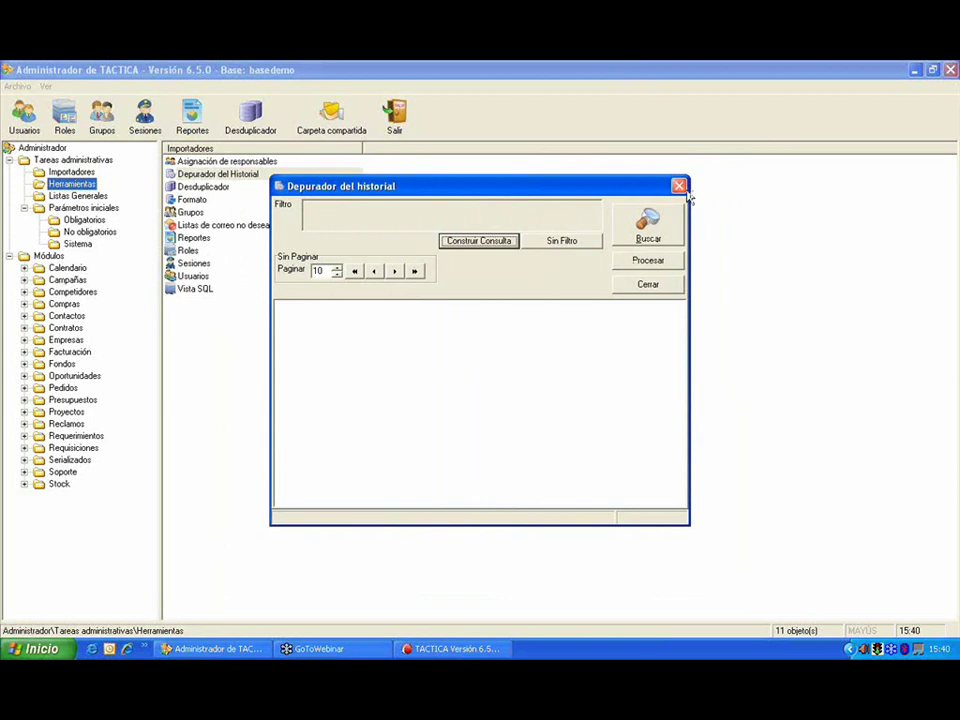
click(682, 188)
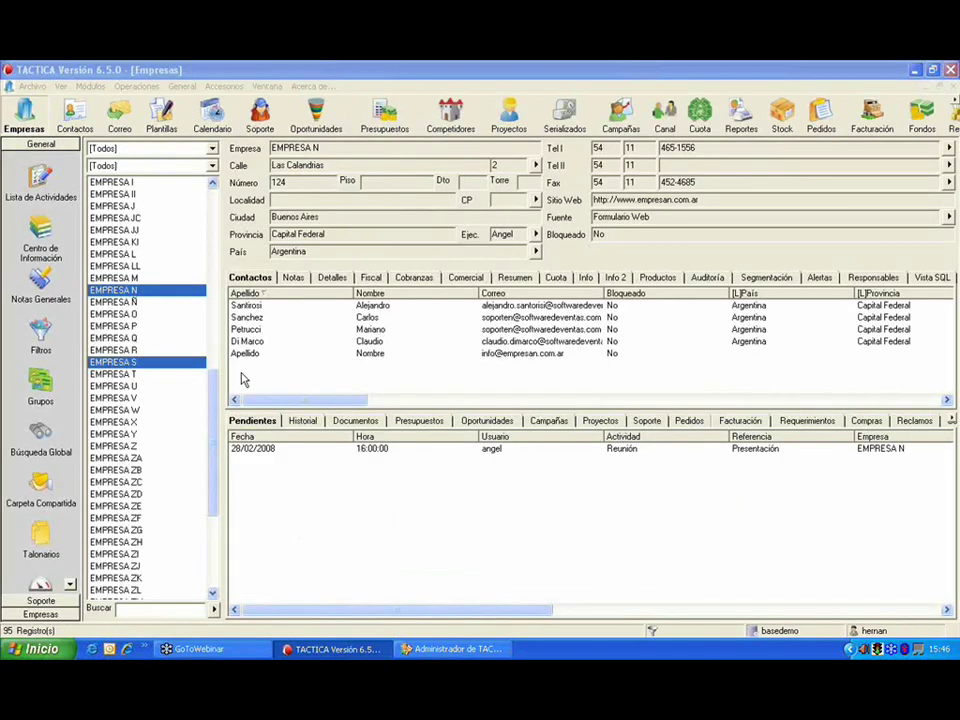
Step: Open the Herramientas > Formato recasing tool, then browse uppercase companies like EMPRESA P and EMPRESA V in TACTICA
click(160, 326)
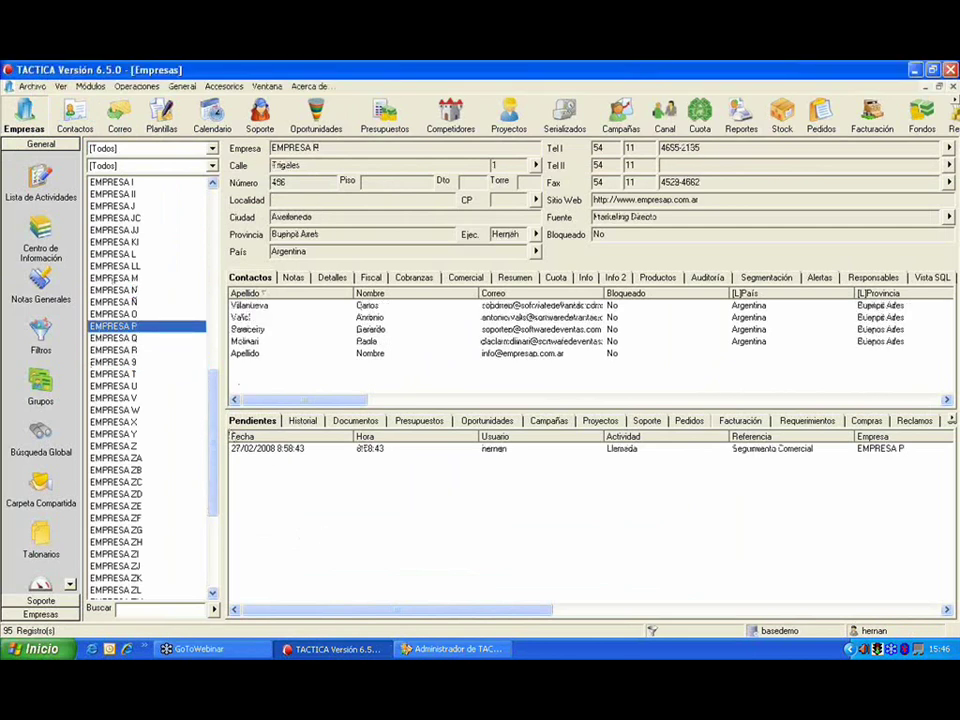
click(430, 649)
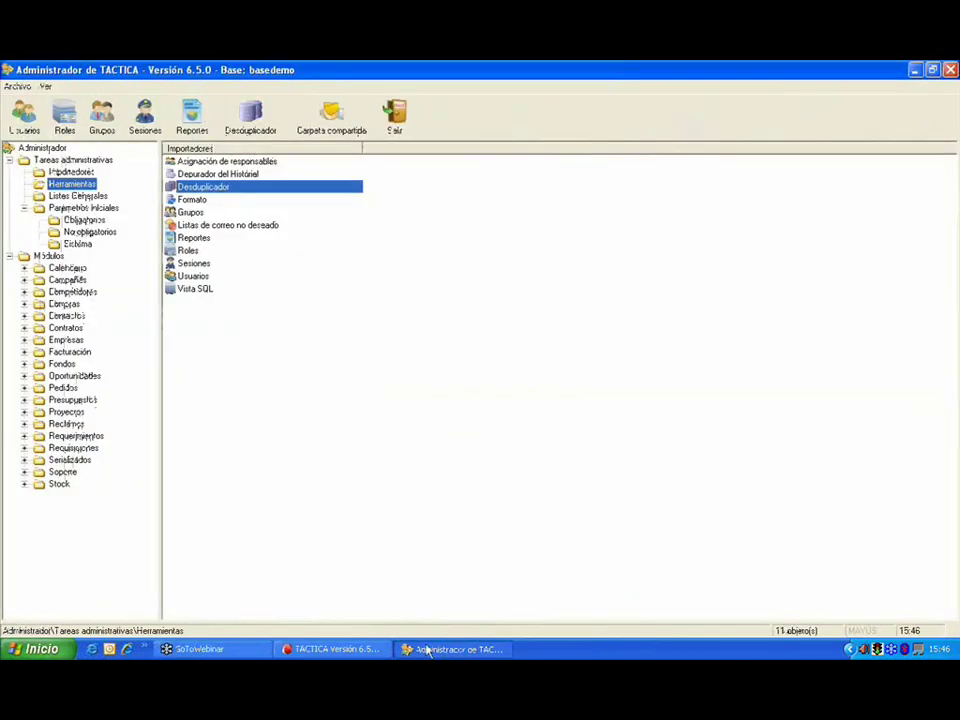
click(205, 200)
double_click(205, 200)
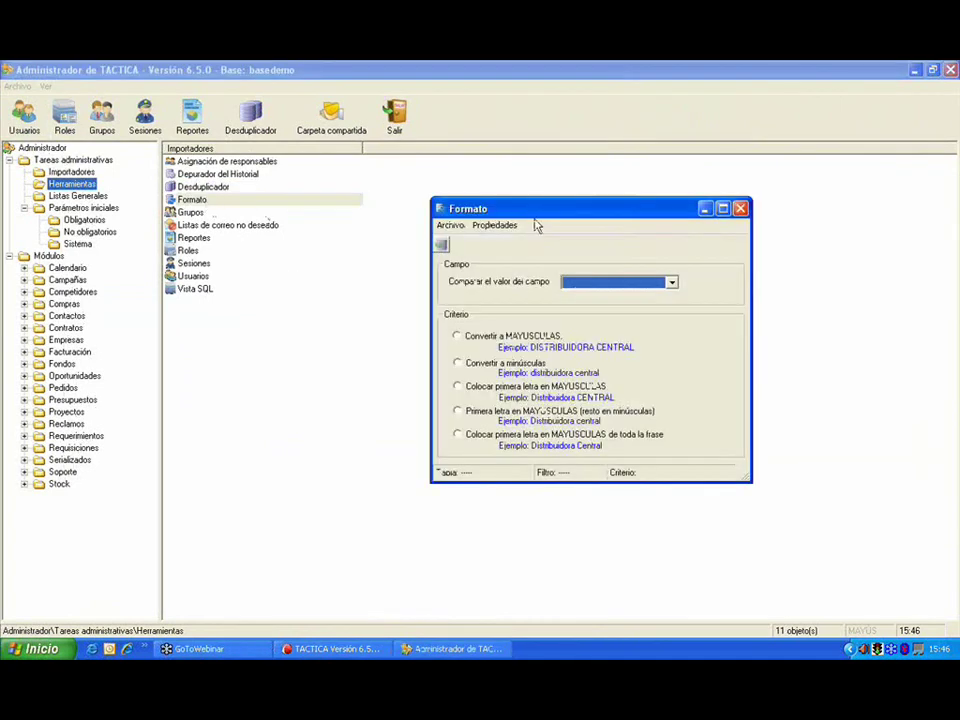
drag(537, 214, 411, 206)
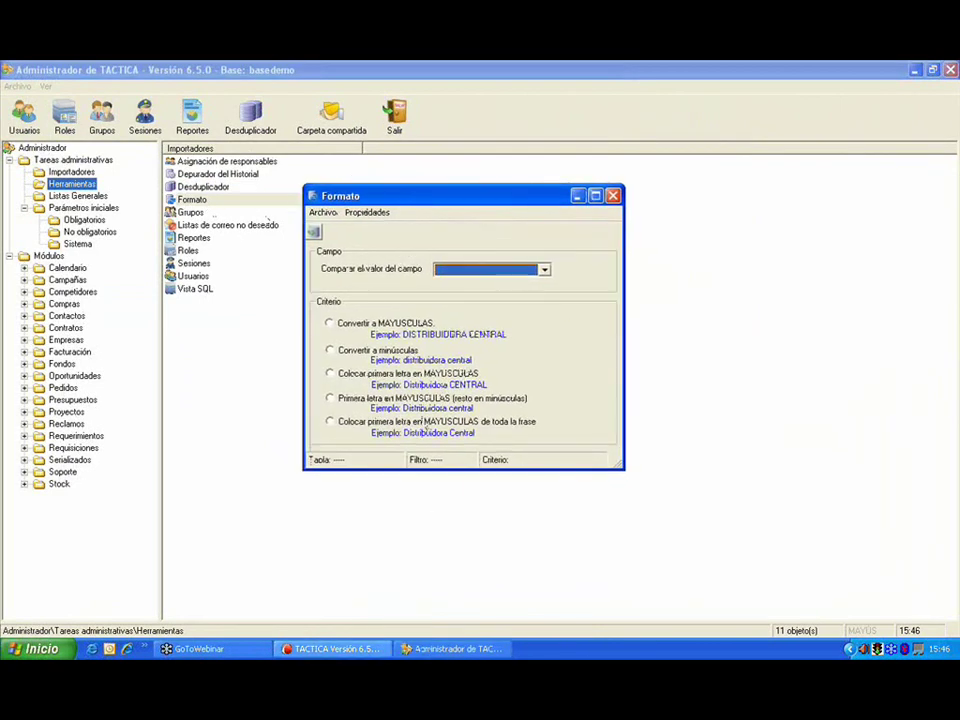
click(330, 649)
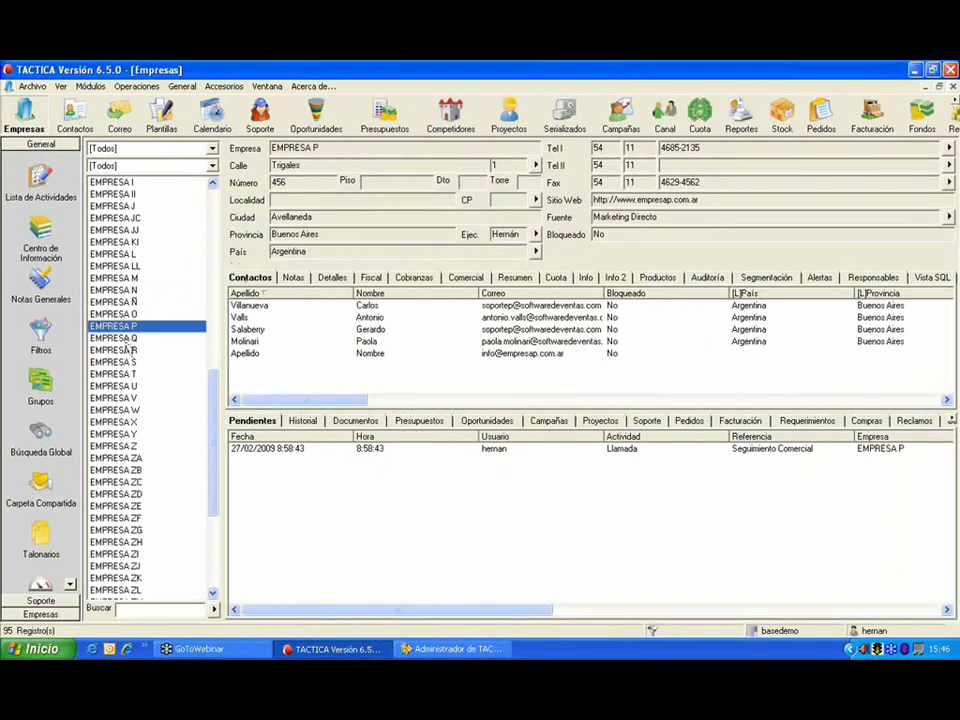
key(Down)
key(Down)
key(Down)
key(Down)
key(Down)
key(Down)
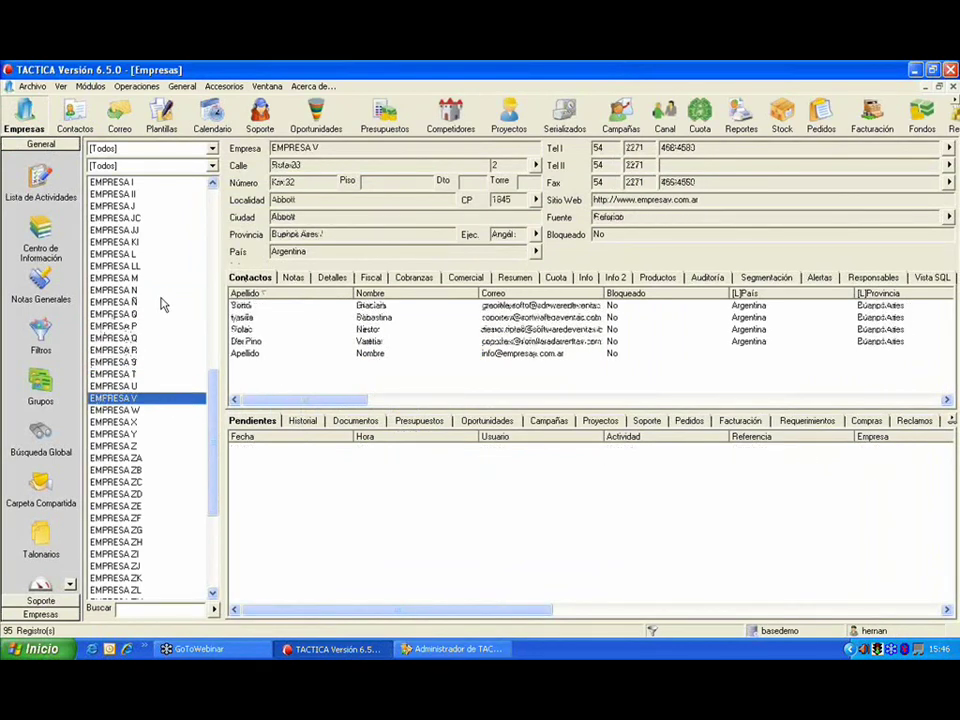
Step: Start a new Formato job on the Empresas table
click(488, 649)
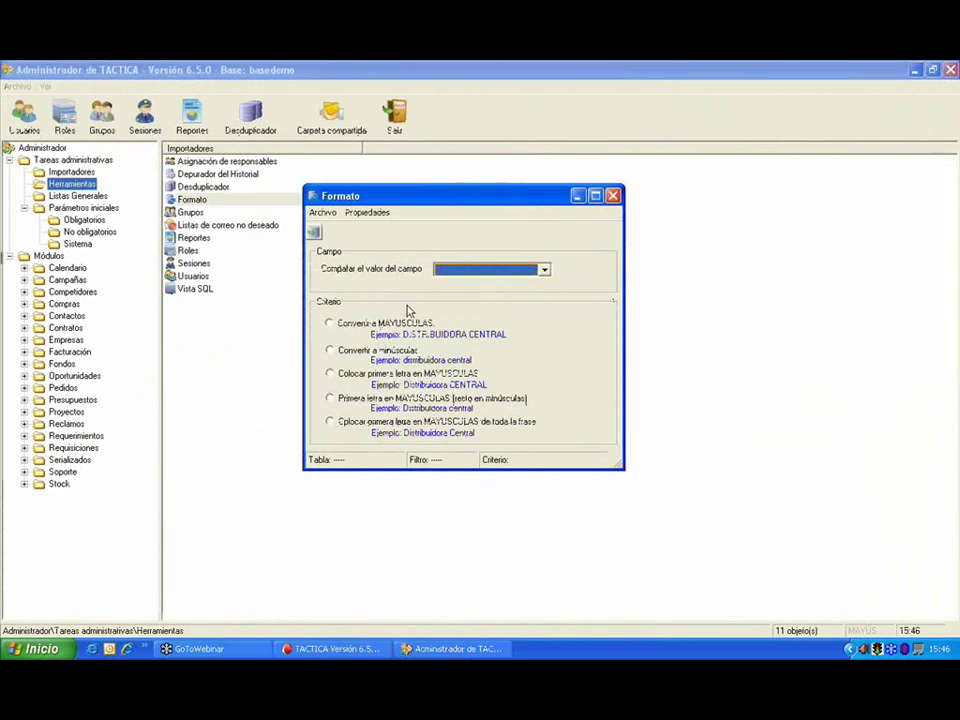
click(322, 212)
click(327, 230)
click(440, 330)
click(462, 399)
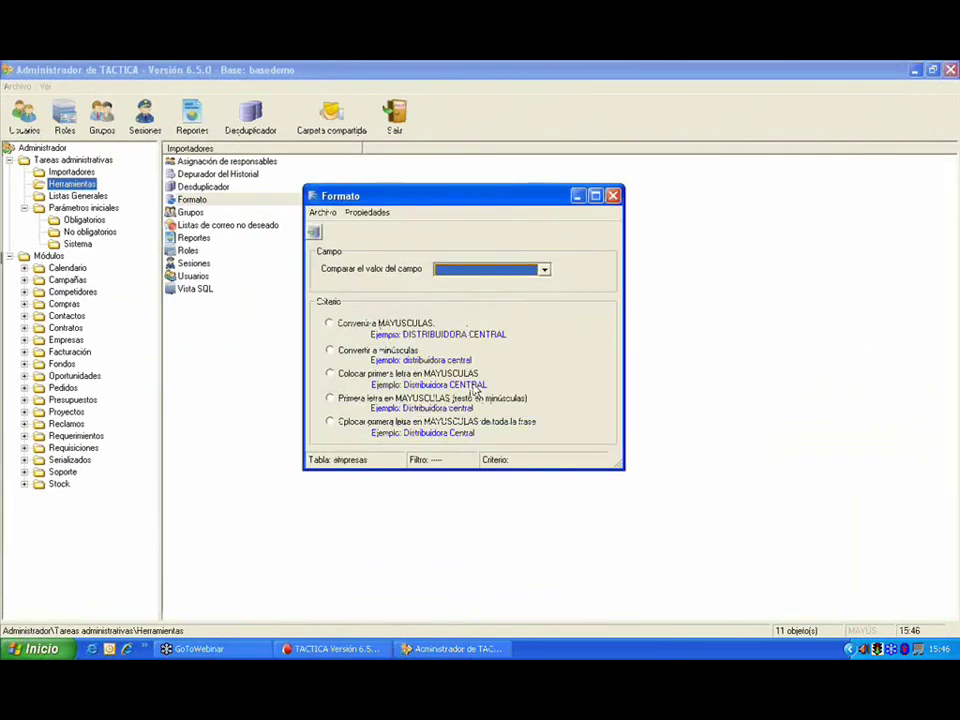
Step: Run 'Convertir a minúsculas' on the empresa field and accept the process report
click(373, 352)
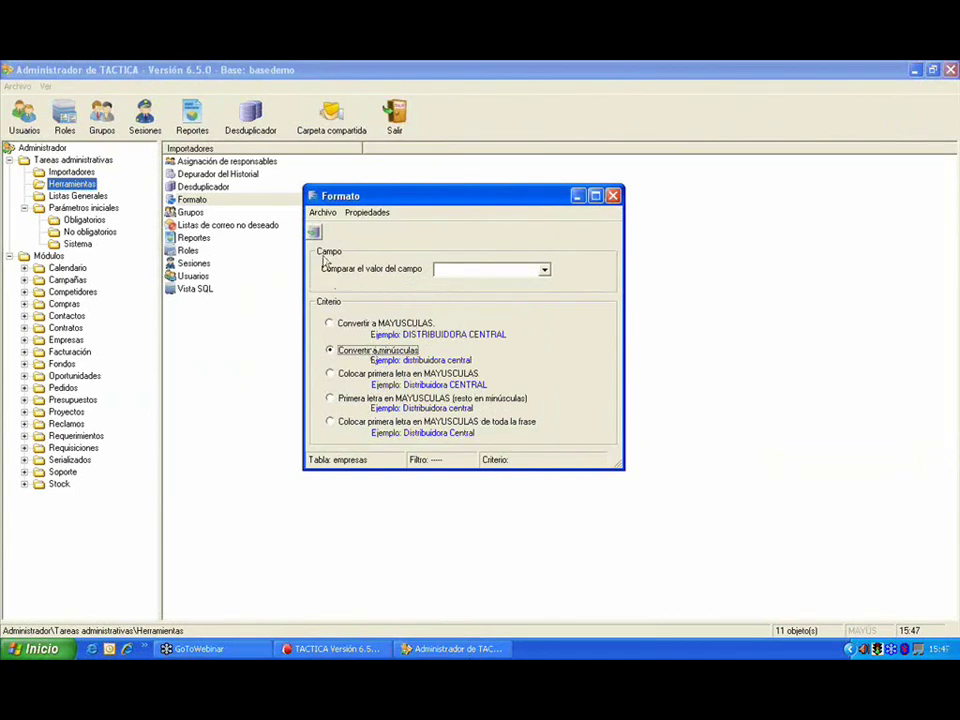
click(314, 232)
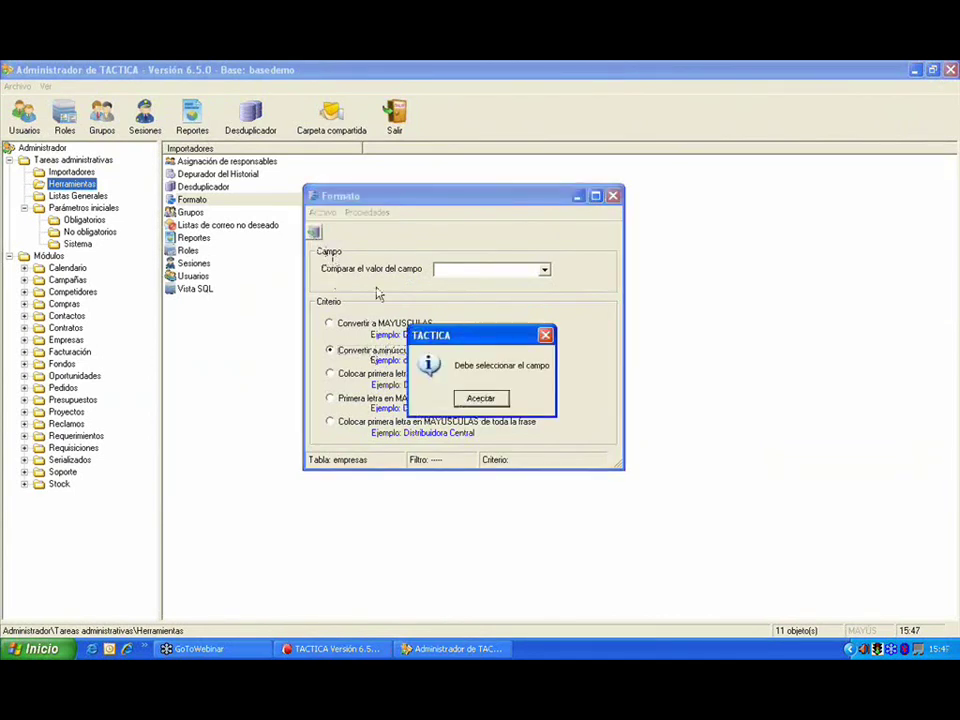
click(480, 398)
click(470, 270)
click(463, 285)
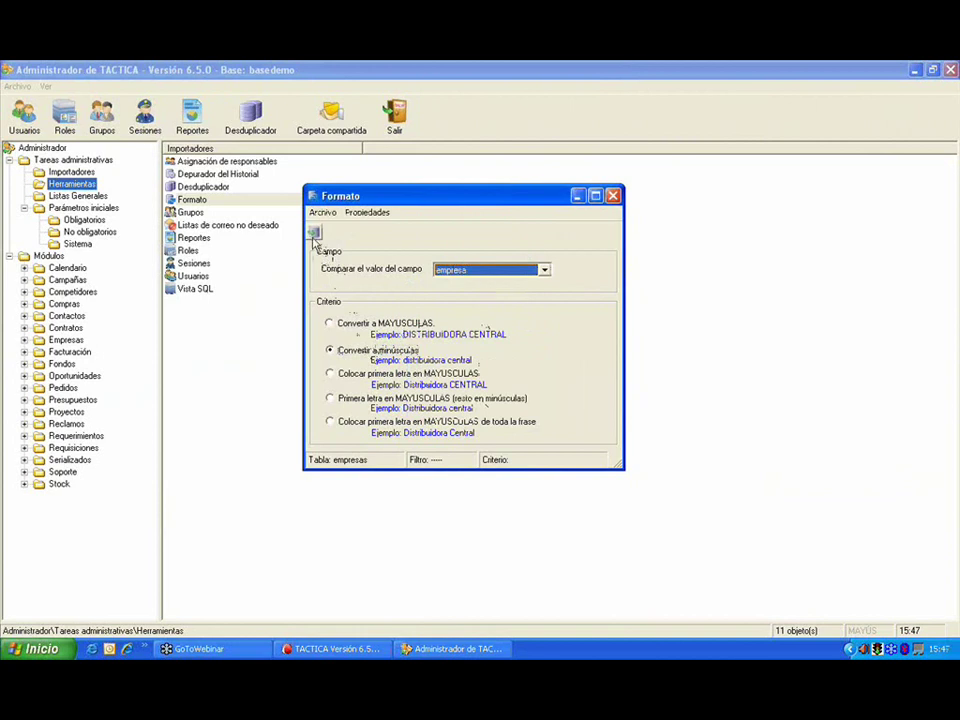
click(314, 235)
click(599, 308)
Step: Confirm in TACTICA that company names are now lowercase, e.g. empresa ll, then return to Formato
click(330, 648)
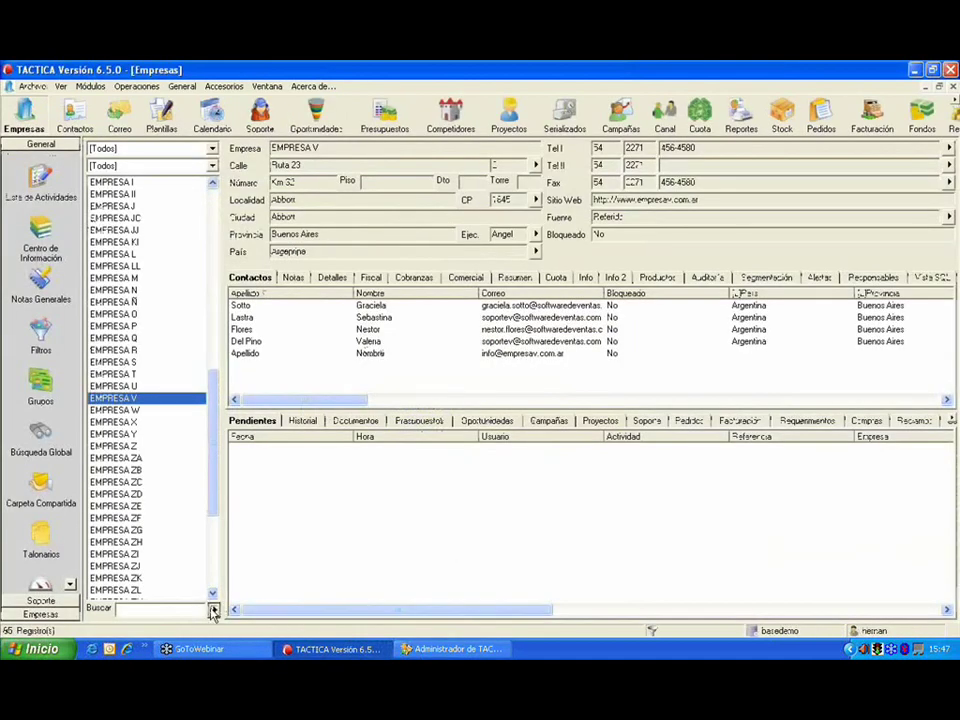
scroll(150, 450, up, 5)
scroll(150, 400, down, 5)
click(163, 351)
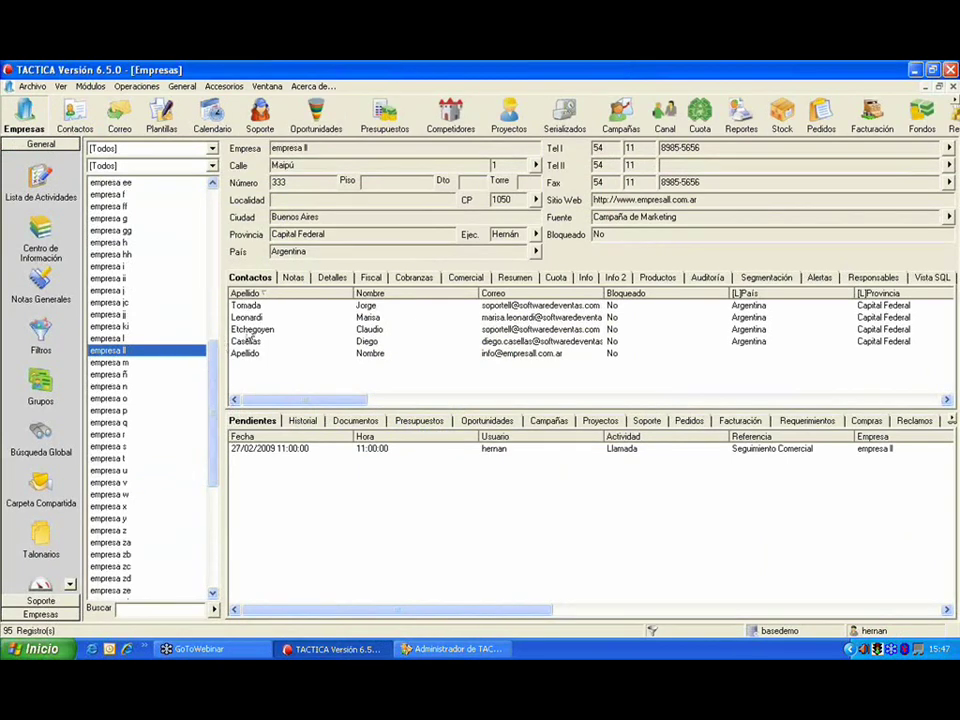
click(470, 648)
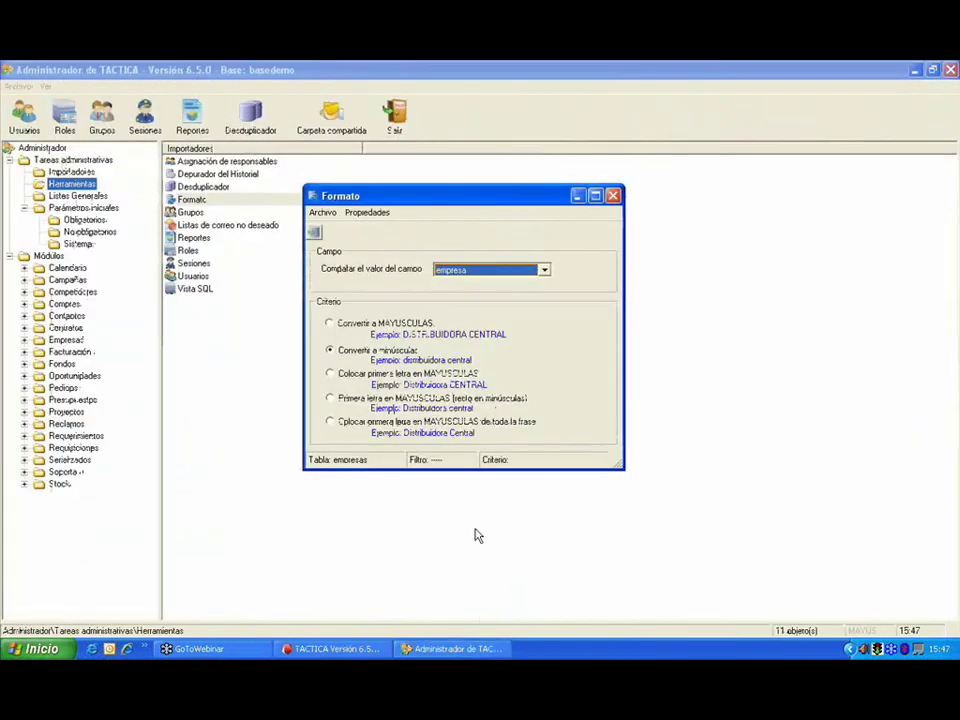
Step: Run 'Primera letra en MAYUSCULAS (resto en minúsculas)' and refresh TACTICA's list to show names like Empresa ll
click(345, 400)
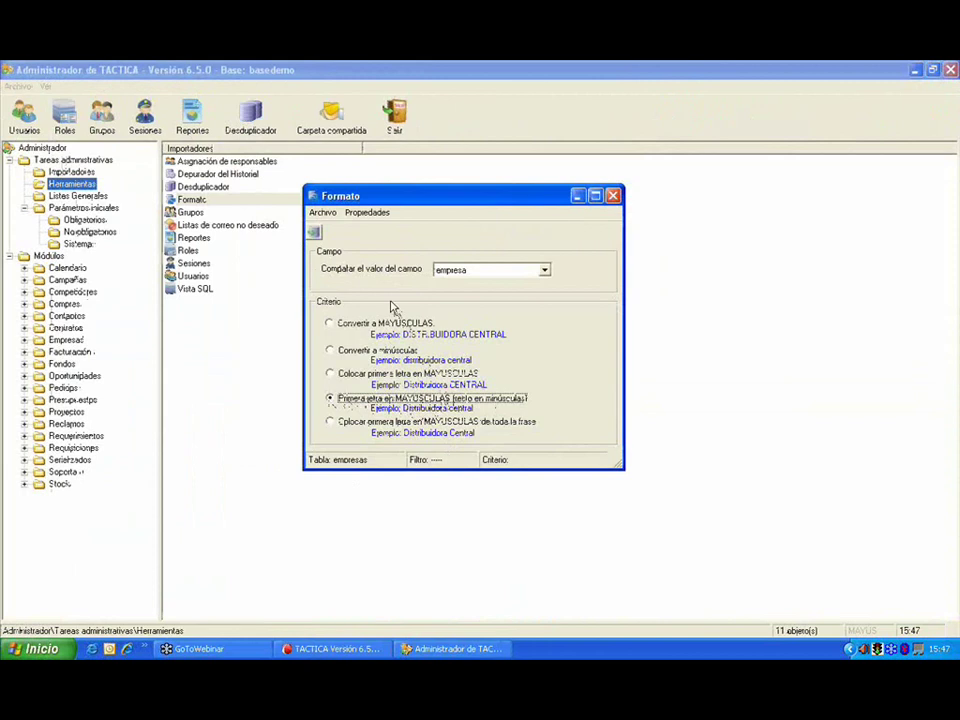
click(314, 236)
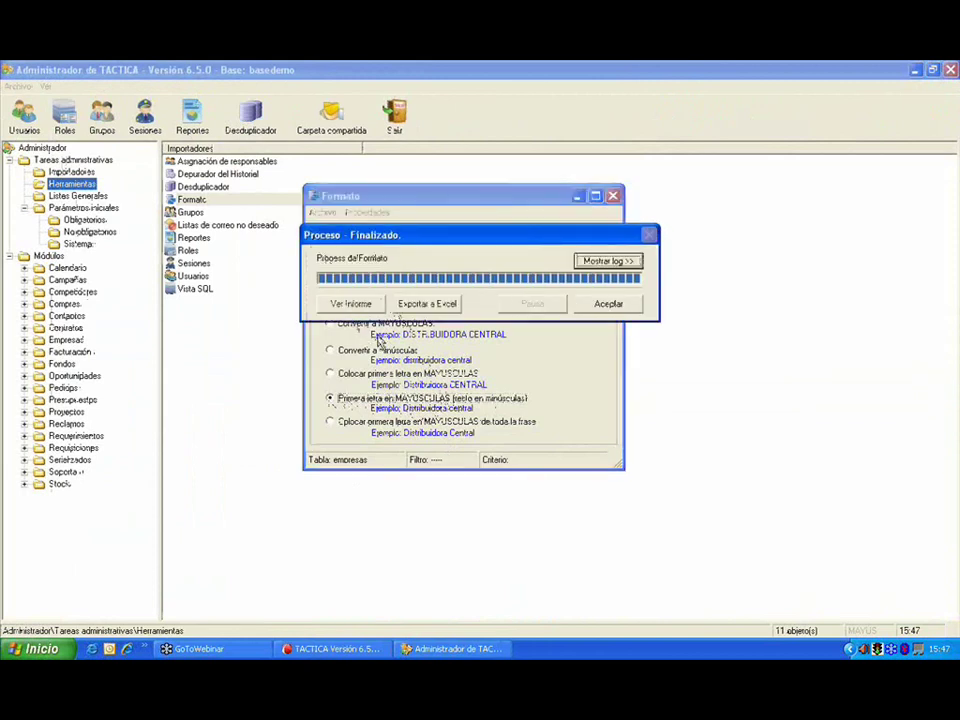
click(606, 304)
click(332, 648)
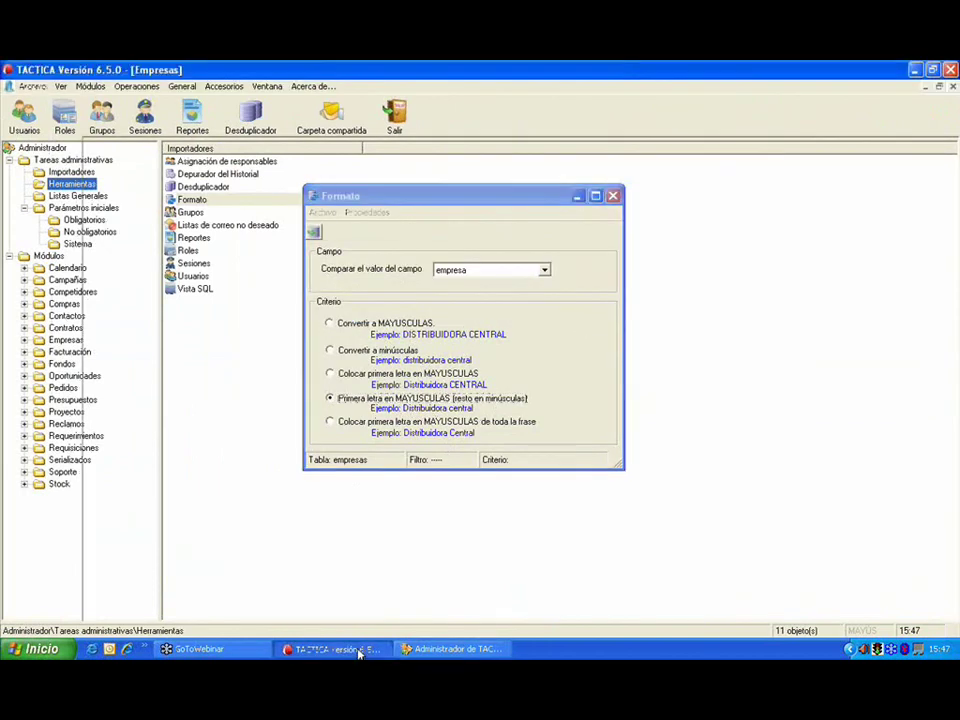
click(211, 609)
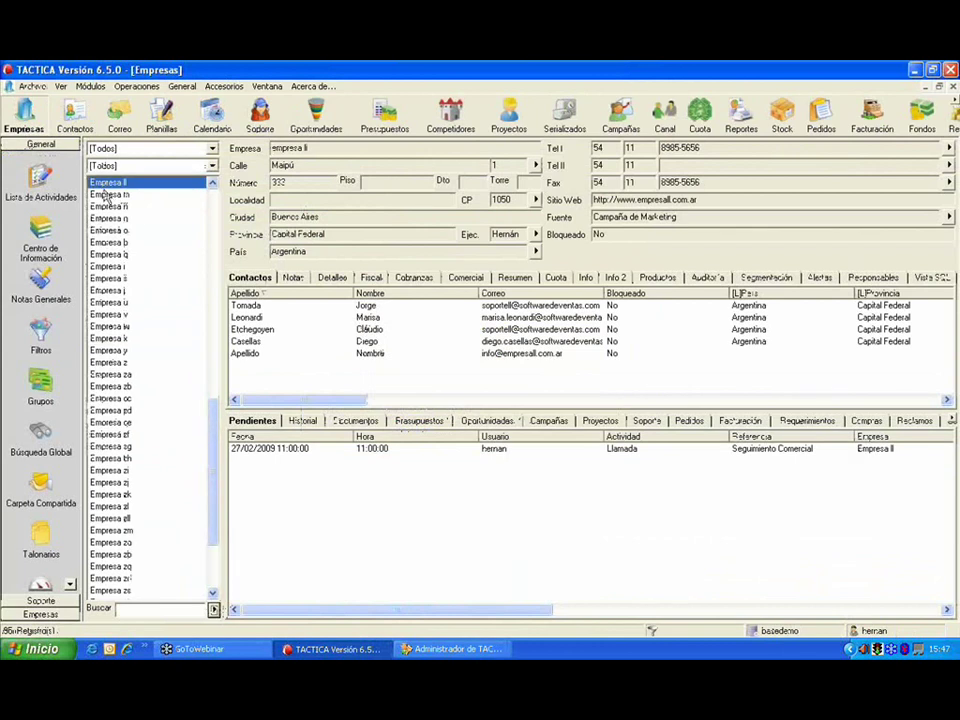
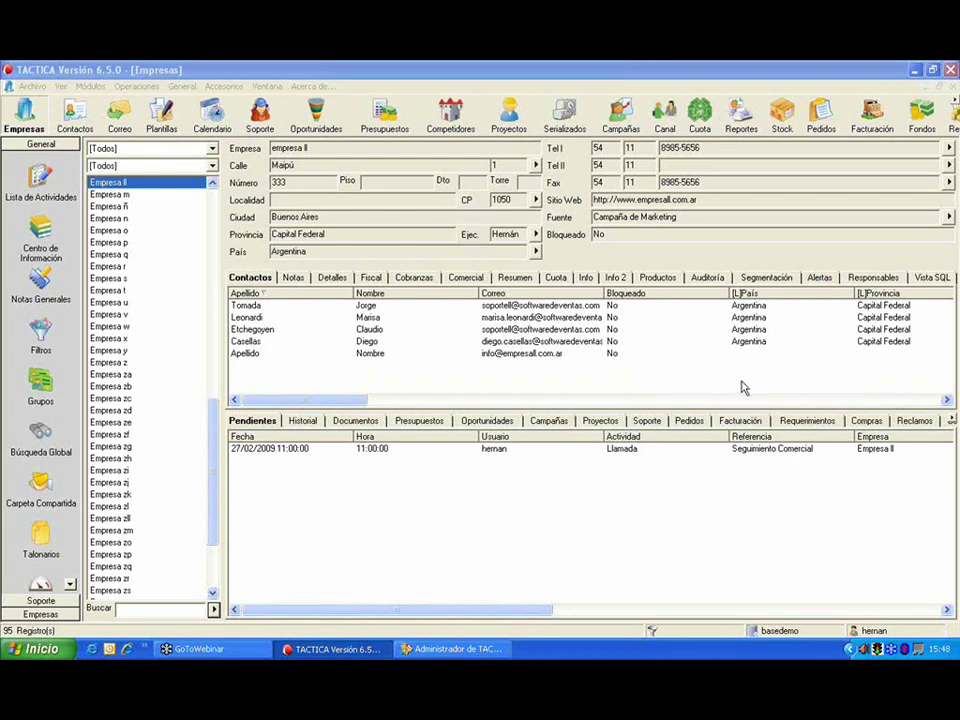
Step: Close the Formato dialog, view the Empresa zi record in TACTICA, and return to the Administrador
click(450, 648)
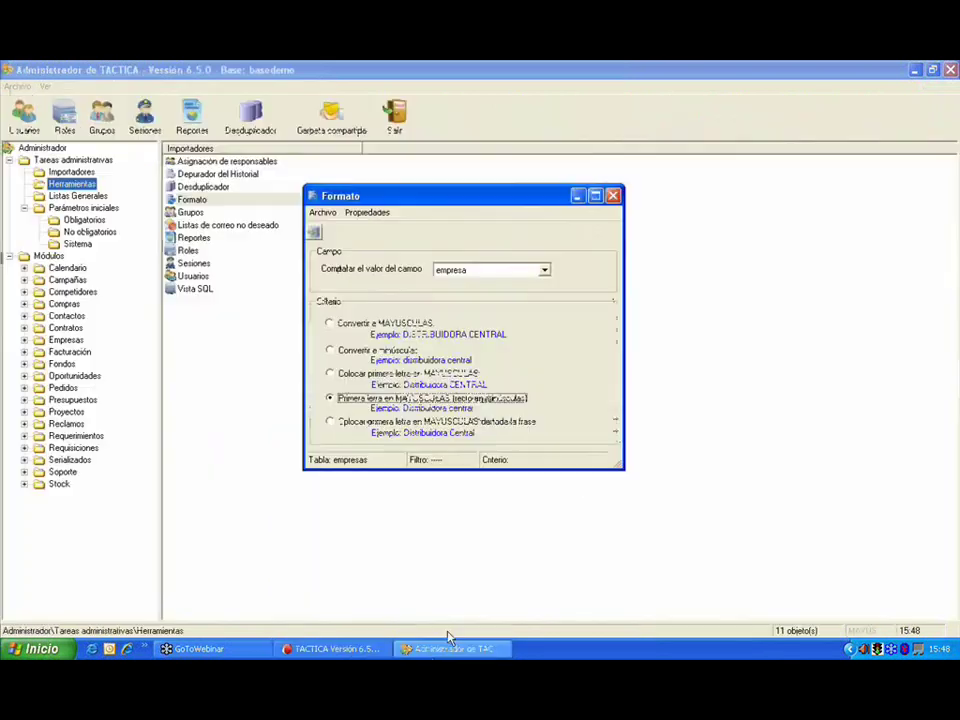
click(452, 152)
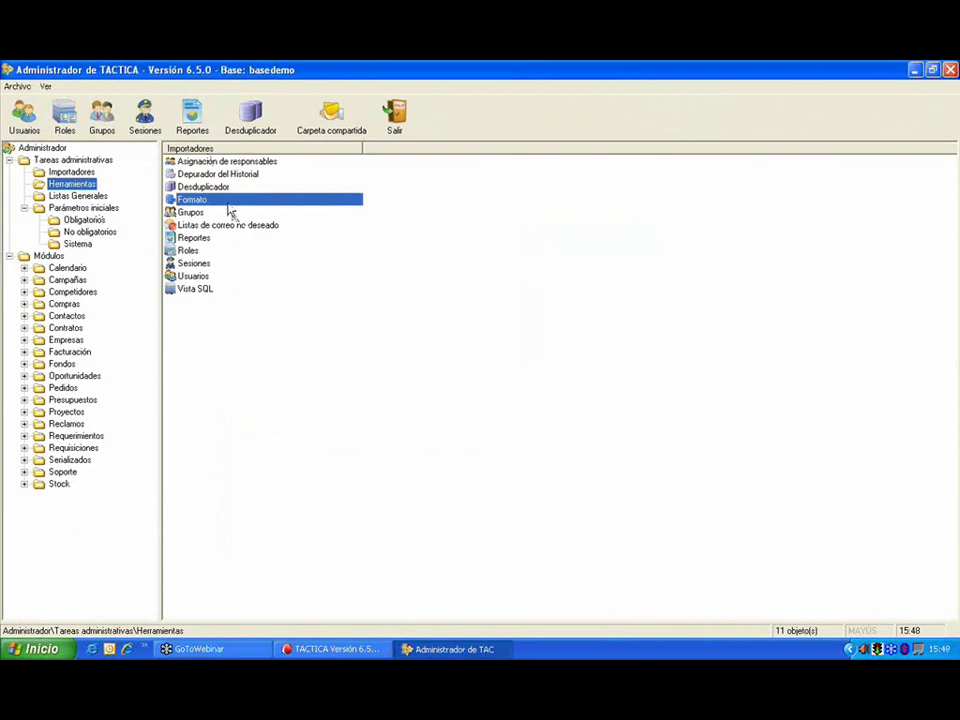
click(332, 650)
click(190, 470)
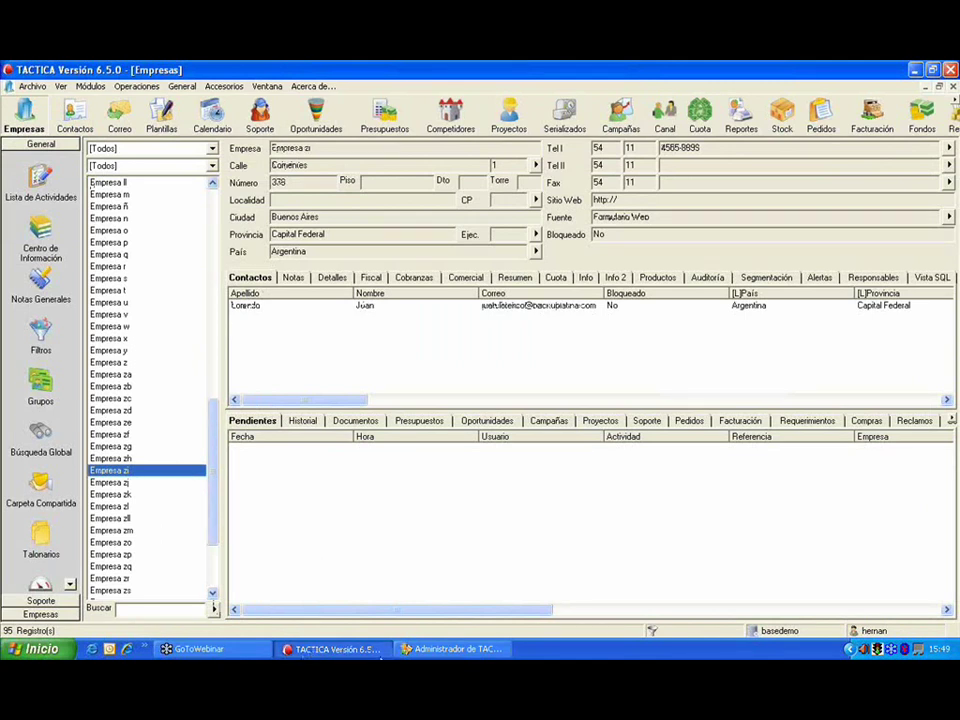
click(455, 649)
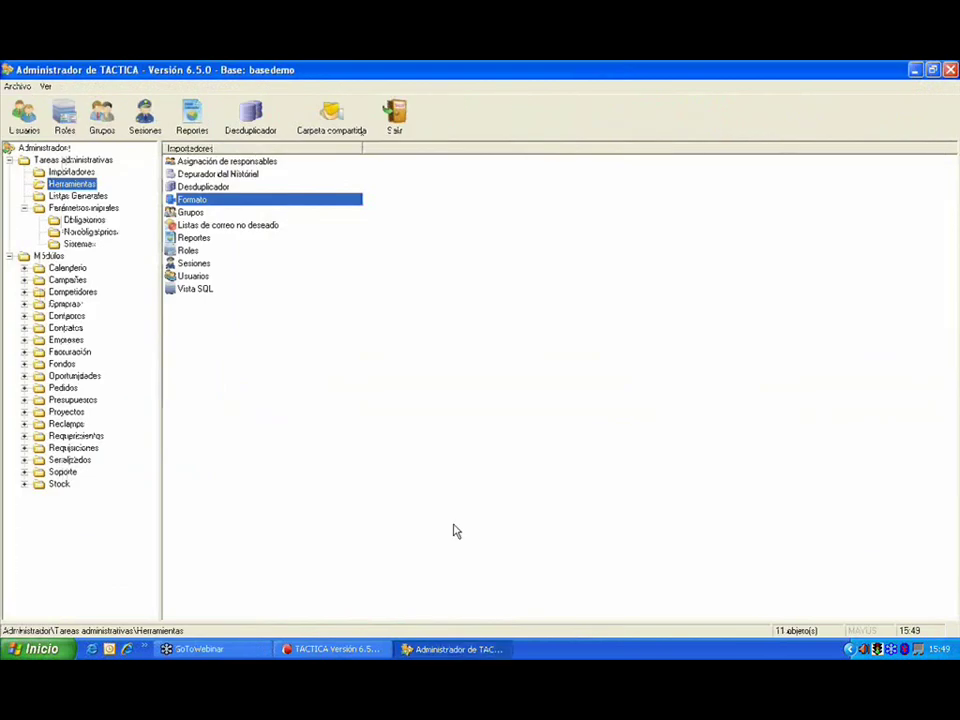
Step: Create a new Formato rule on the Empresas table
double_click(235, 202)
click(450, 226)
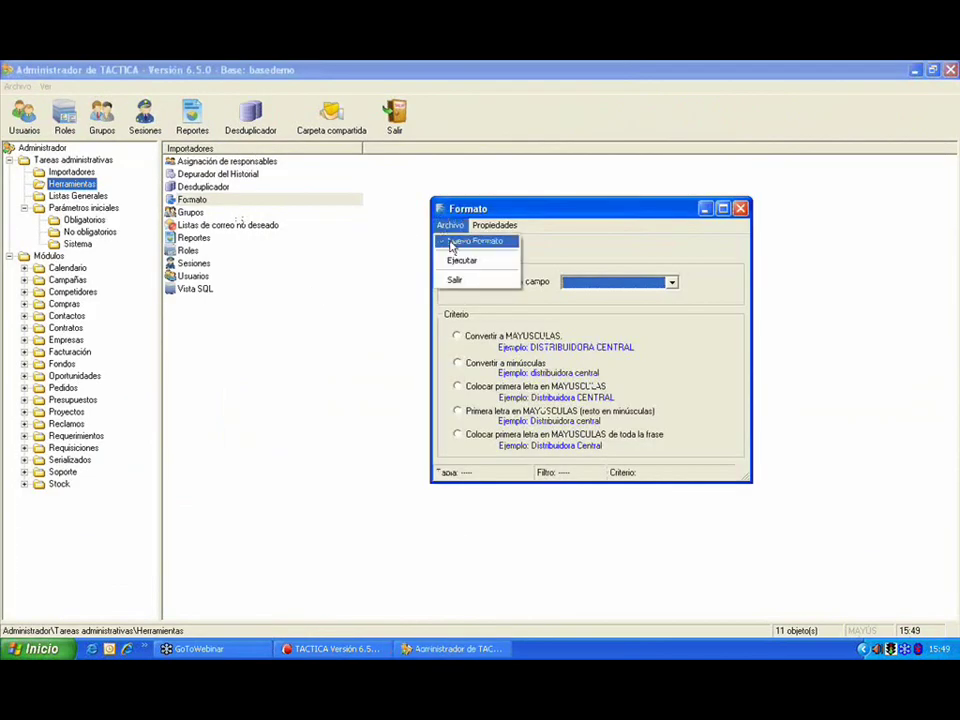
click(451, 244)
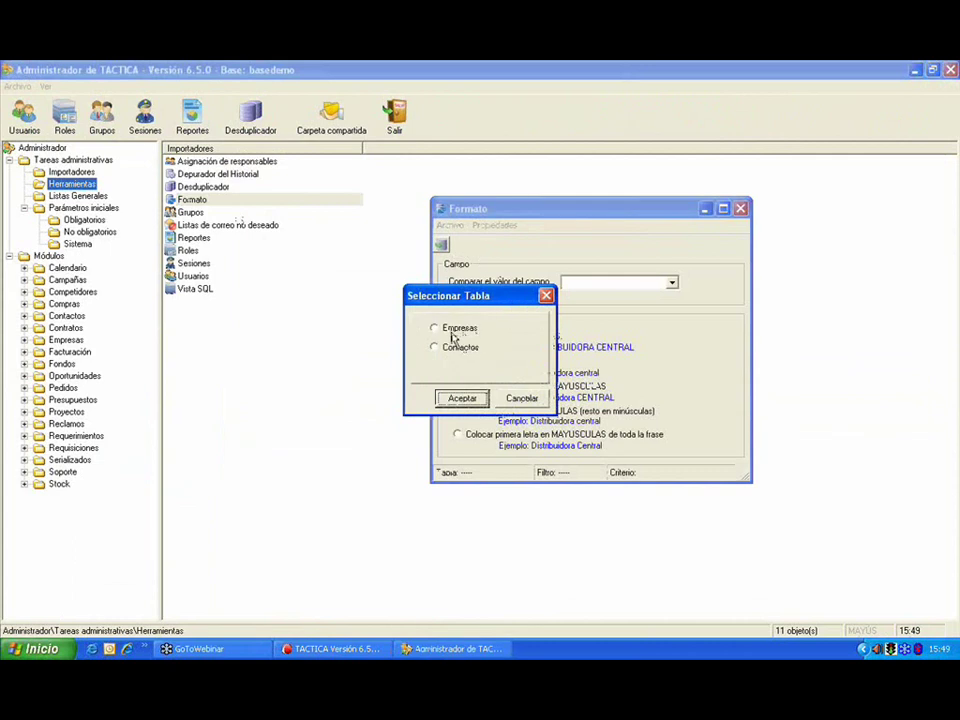
click(452, 334)
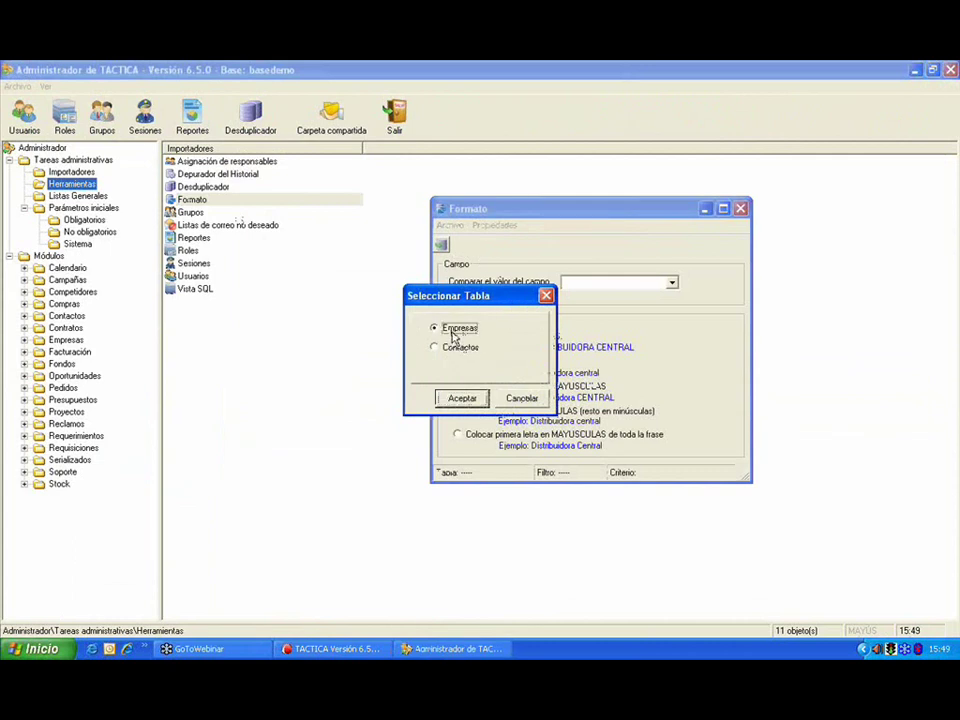
click(472, 403)
Step: Run Convertir a MAYUSCULAS on the empresa field
drag(549, 214, 422, 180)
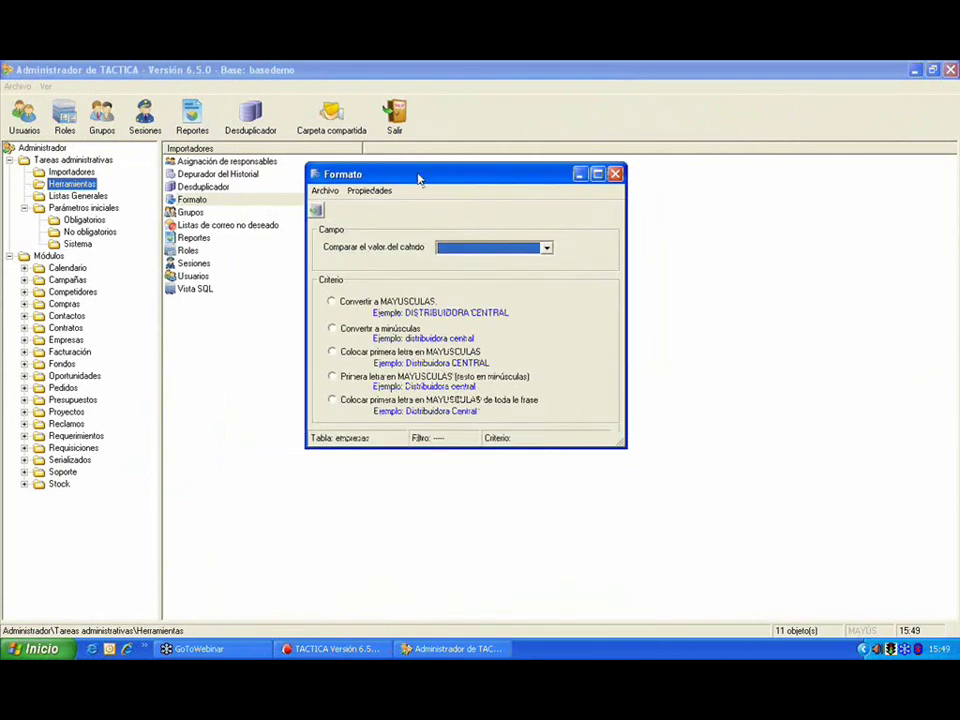
click(348, 305)
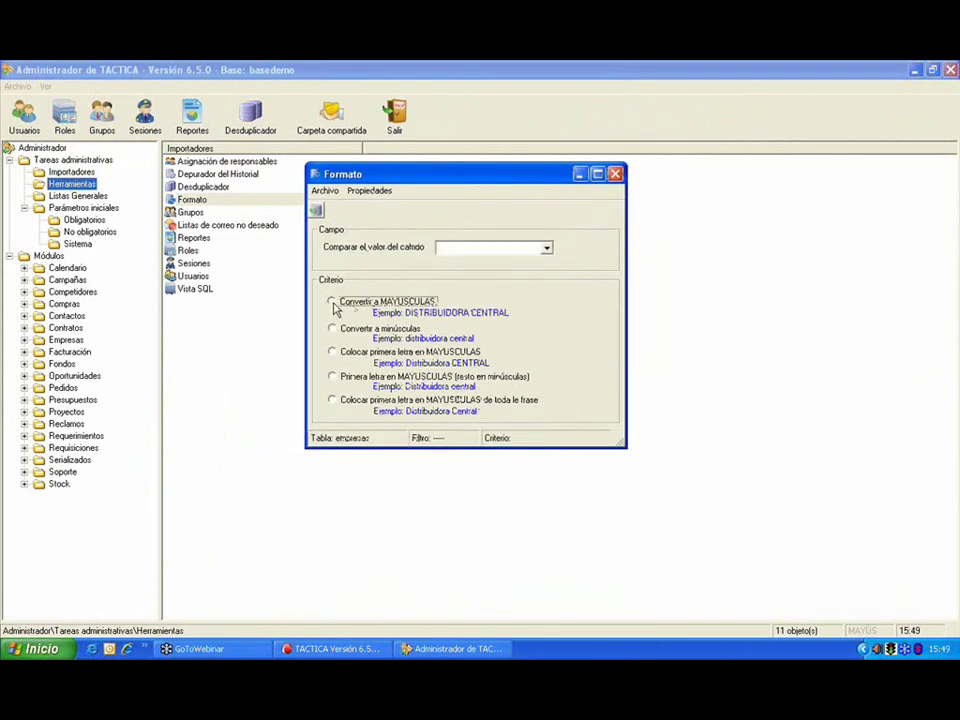
click(462, 250)
click(460, 261)
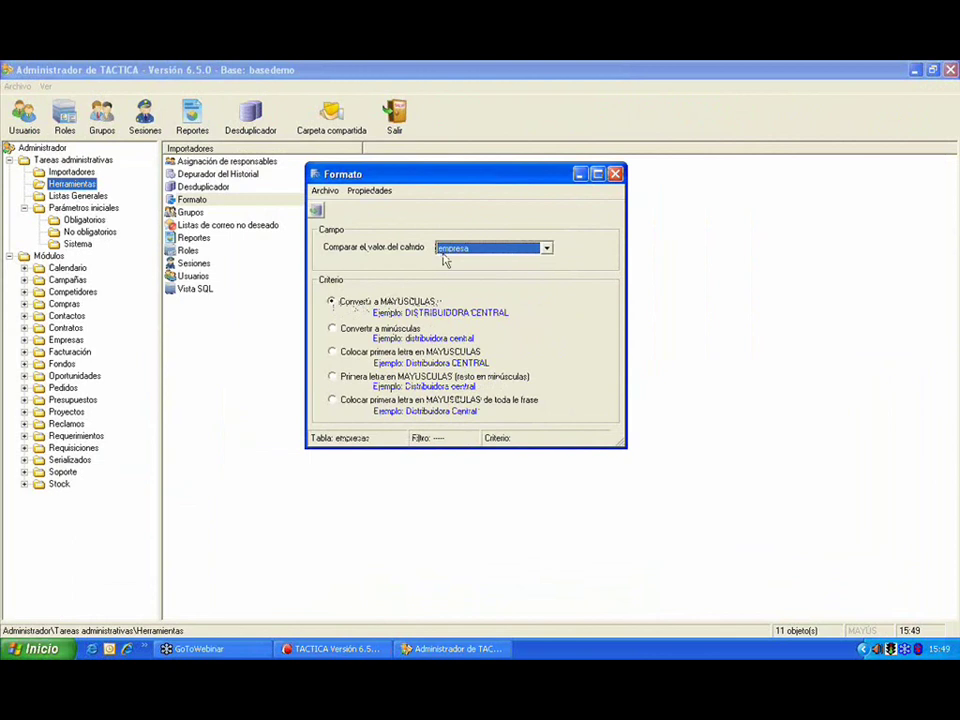
click(317, 212)
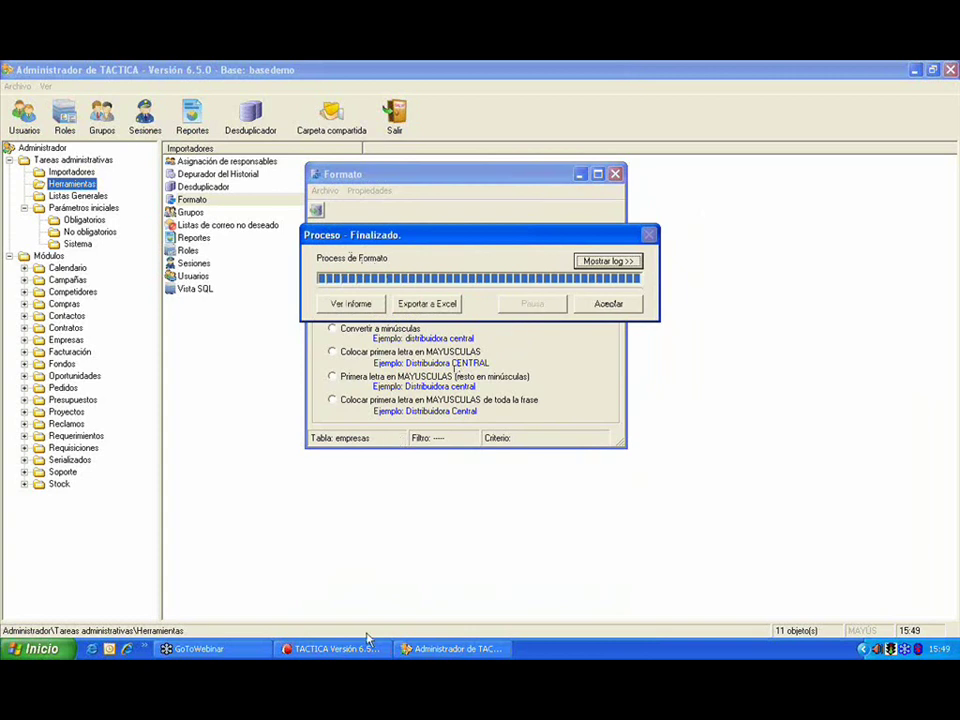
click(340, 648)
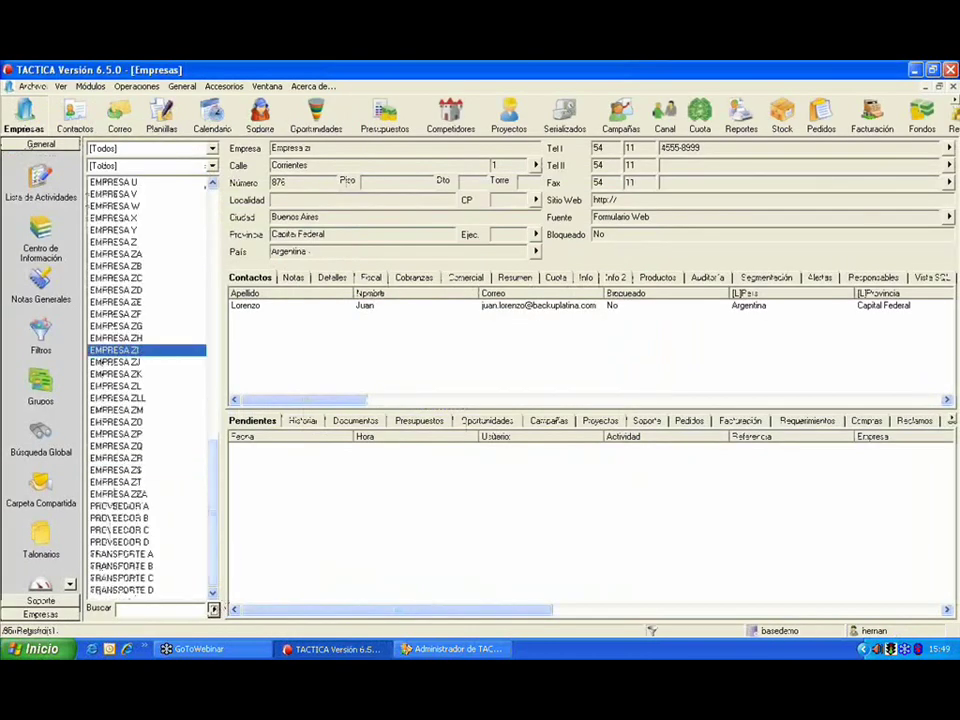
Step: Scroll to the top of the TACTICA company list to confirm capitalised names, then minimise it
drag(216, 517, 216, 275)
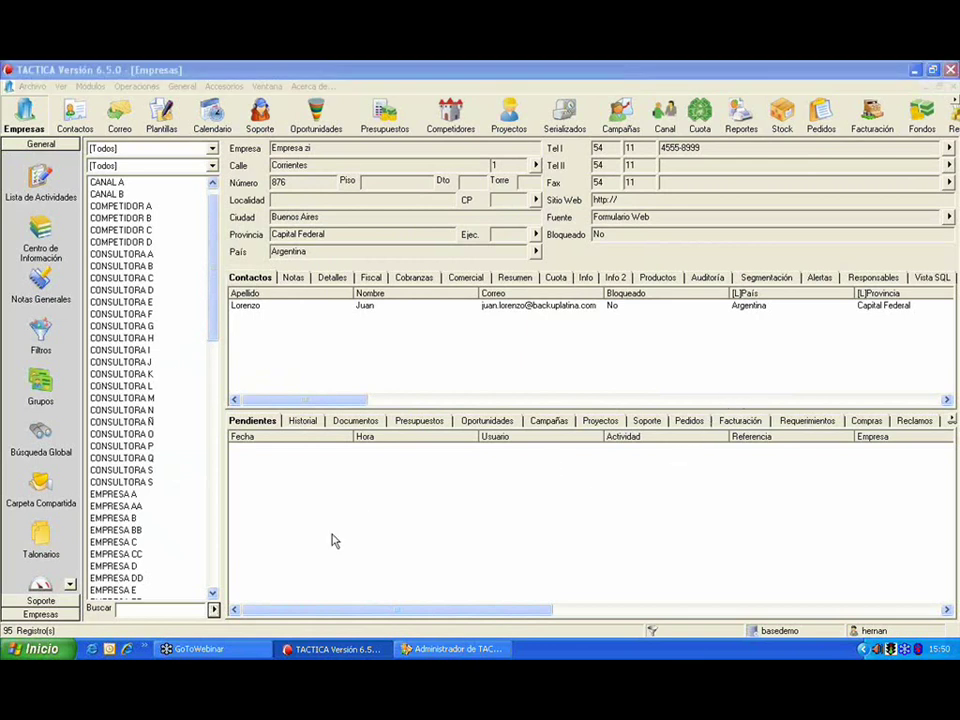
click(338, 651)
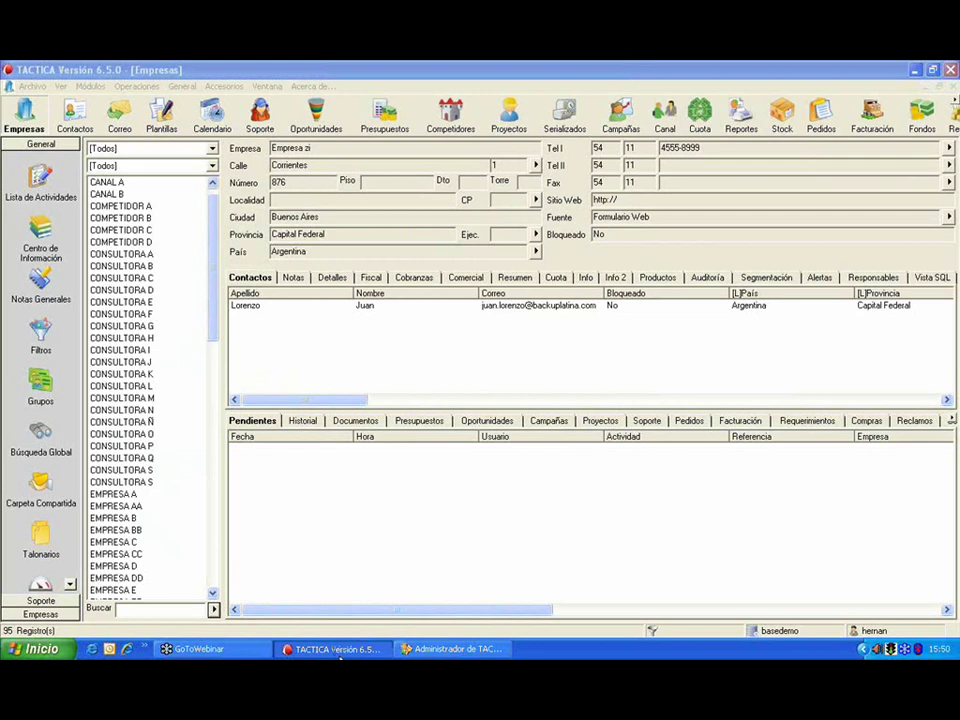
click(338, 650)
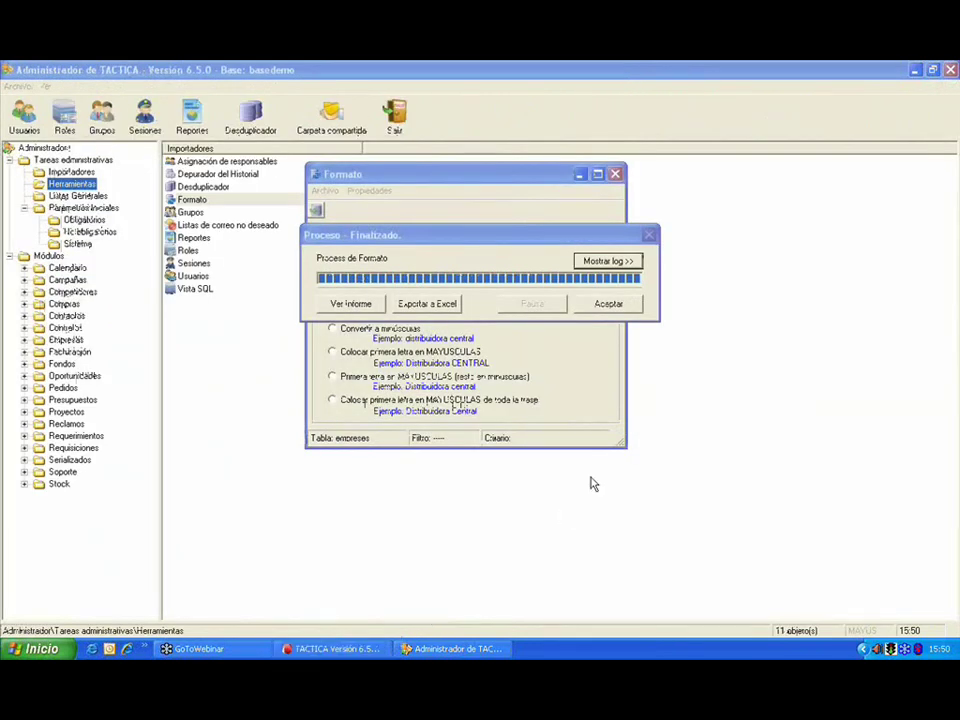
Step: Dismiss the Proceso - Finalizado report and close the Formato window
click(610, 306)
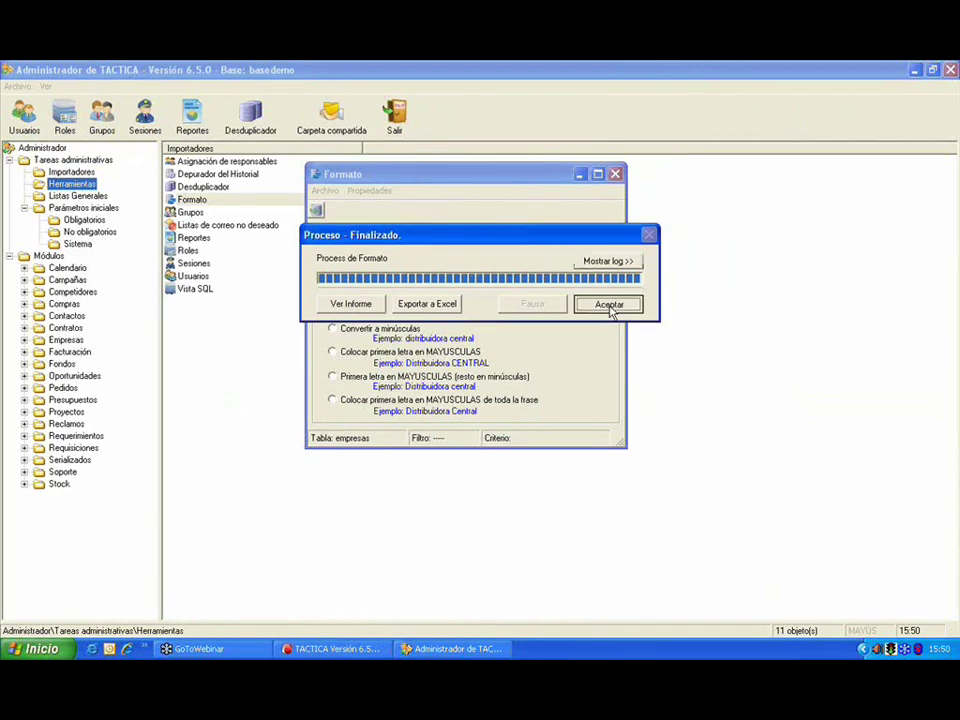
click(610, 306)
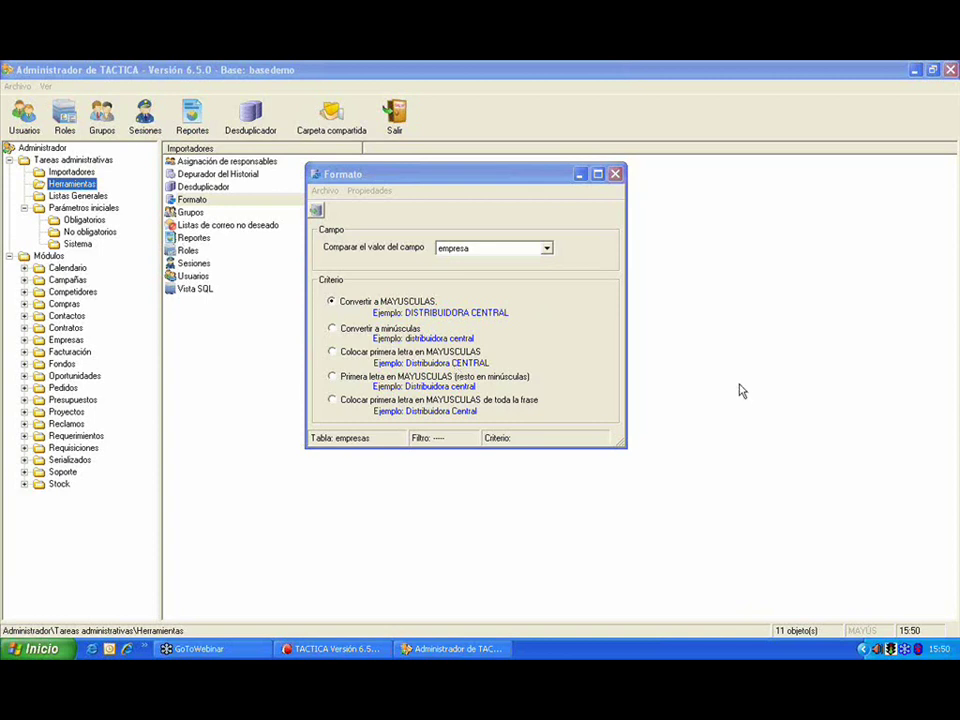
click(616, 176)
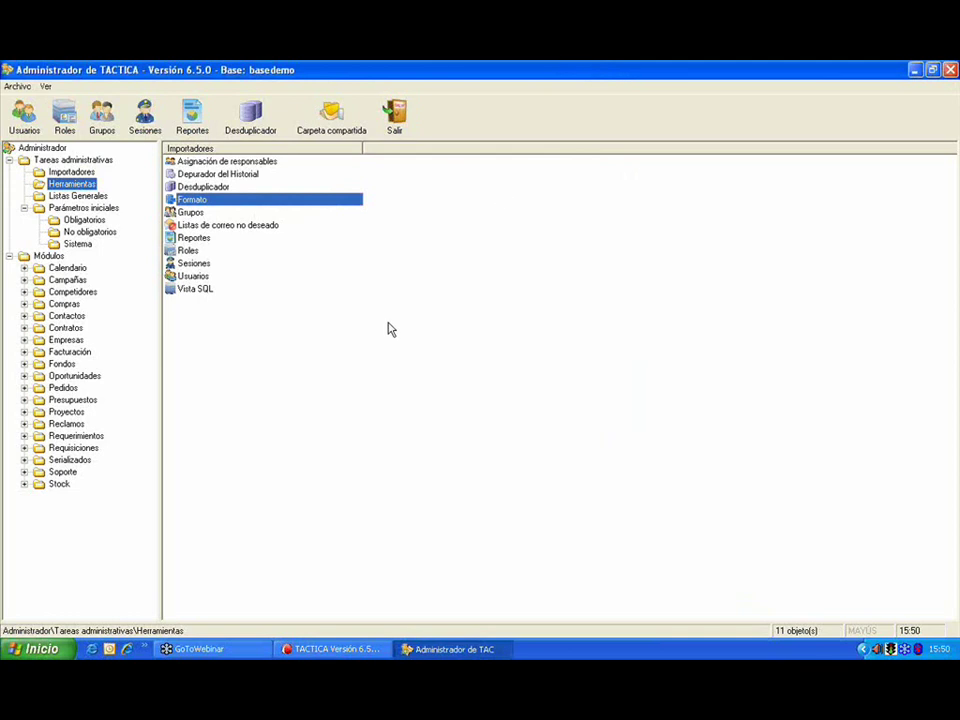
click(266, 226)
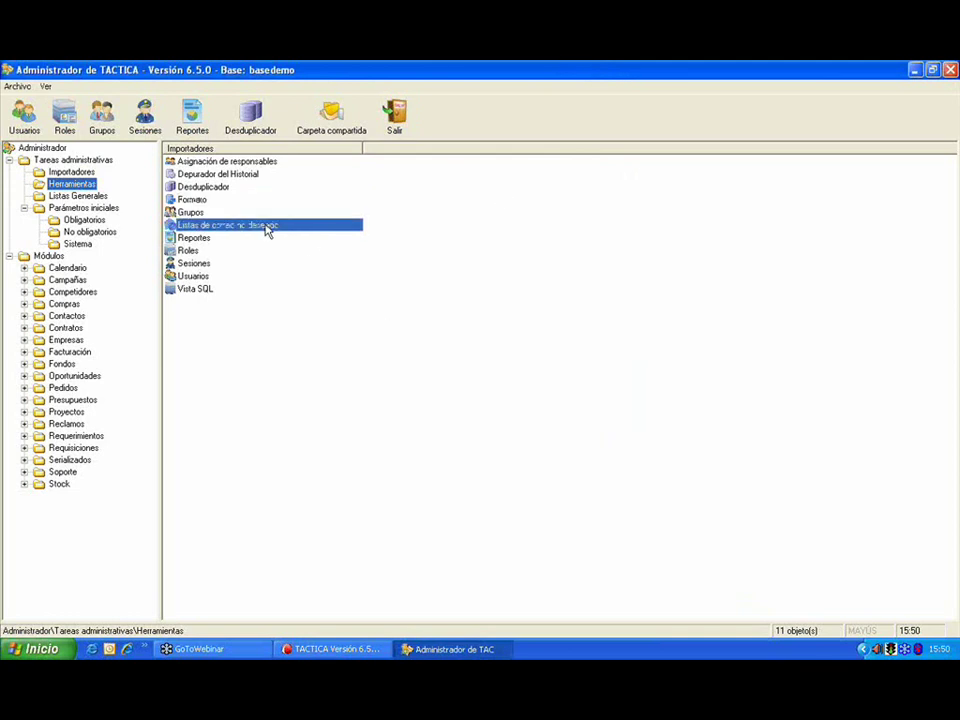
Step: Copy a user's enfa-sys newsletter and digitalhatch news blocked senders into the Lista Pública
double_click(266, 226)
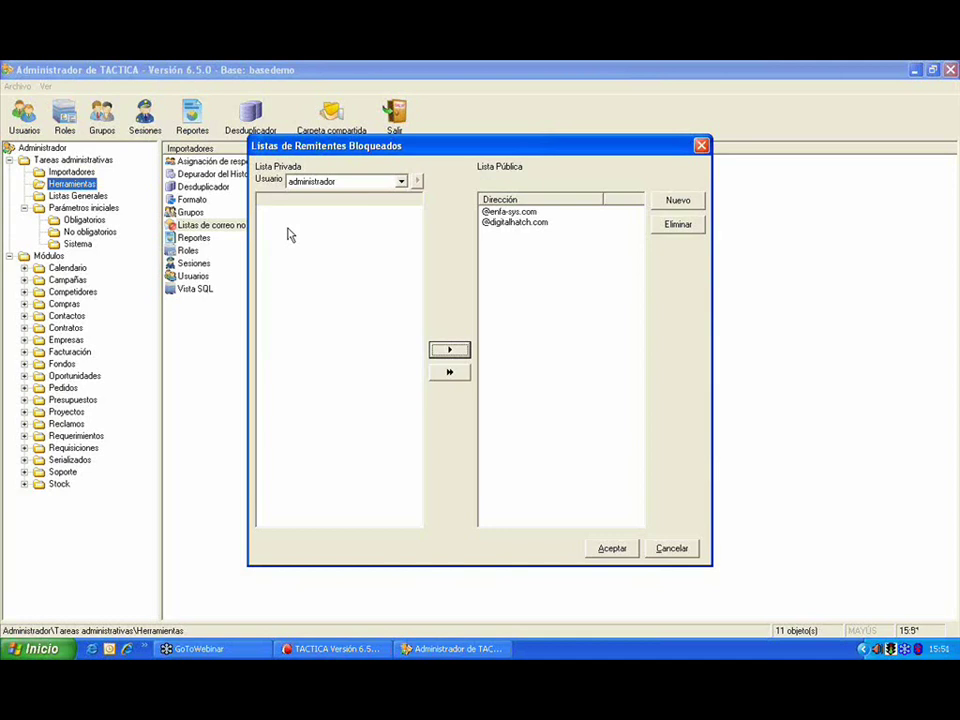
click(350, 182)
click(343, 205)
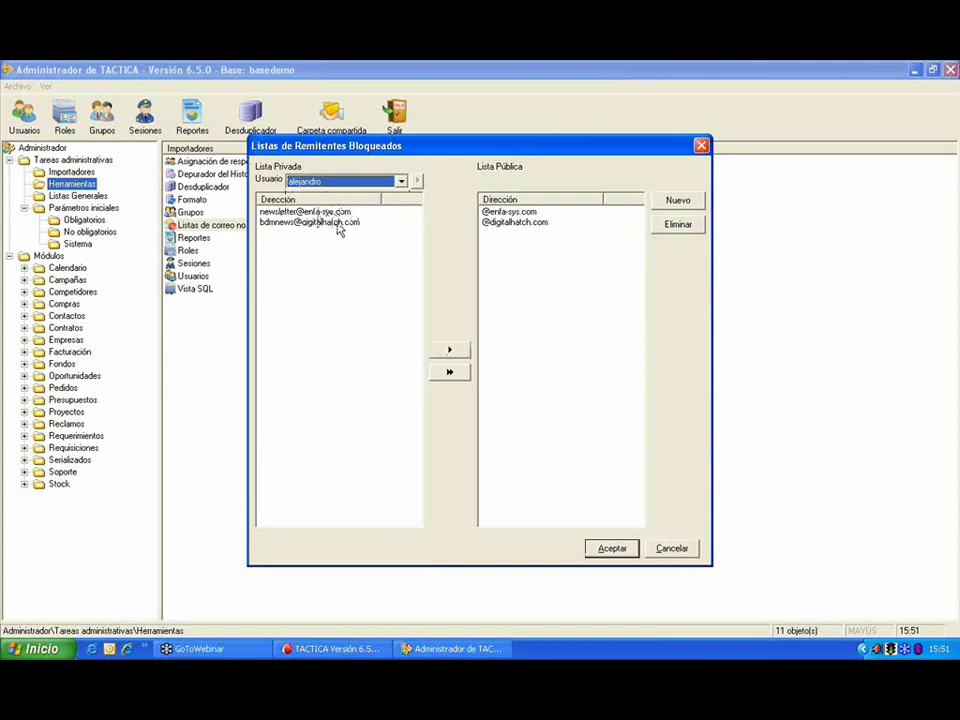
double_click(342, 213)
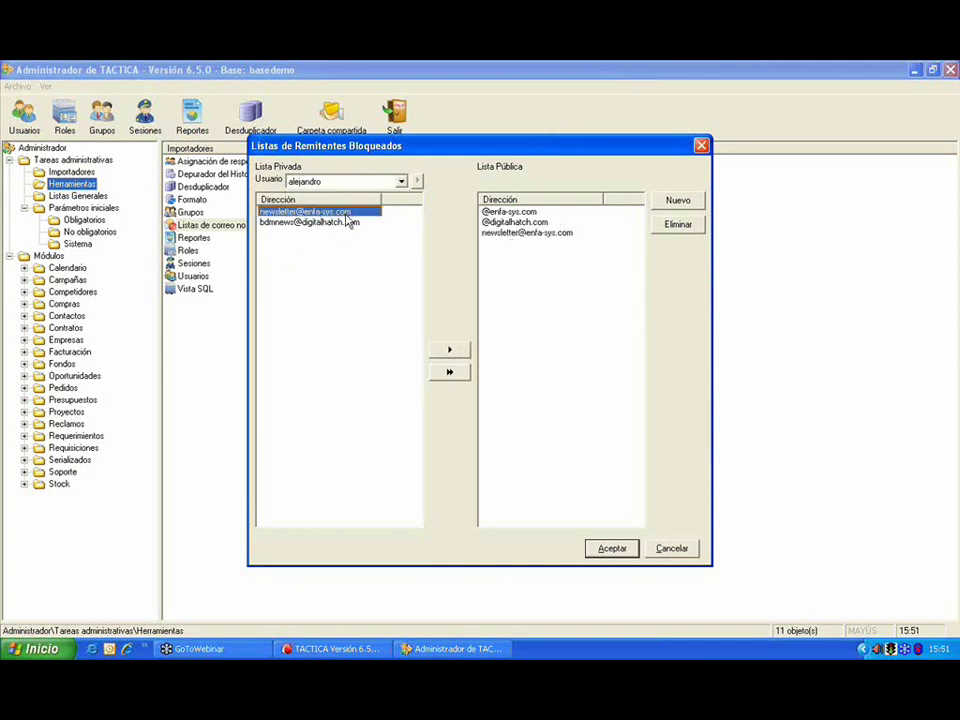
click(349, 223)
double_click(349, 223)
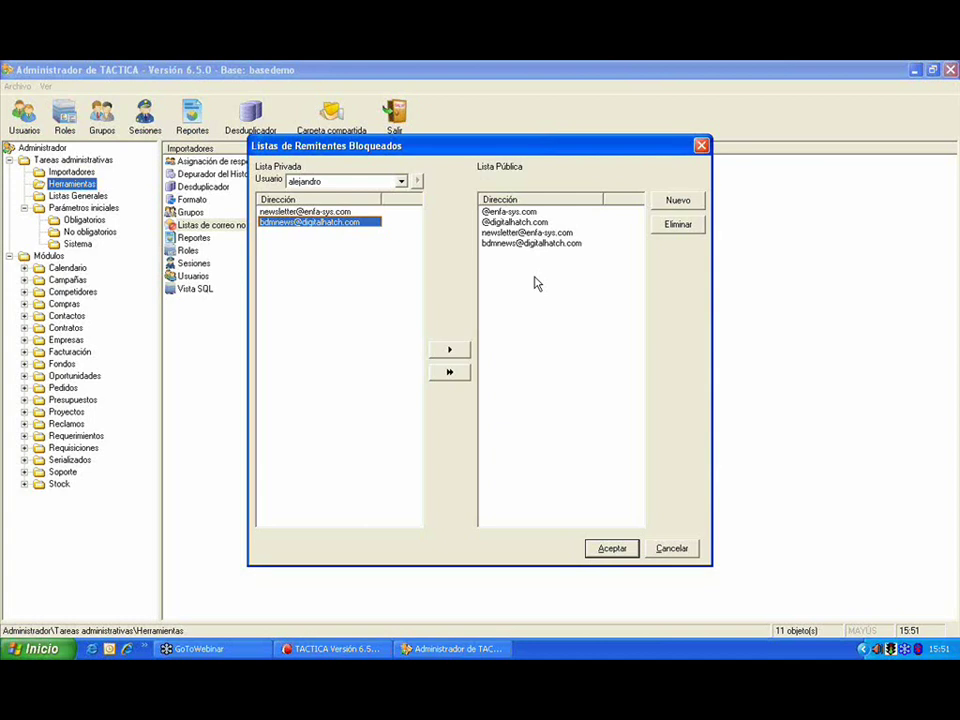
Step: View two other users' private lists (one empty, one with four addresses), then cancel the window
click(401, 181)
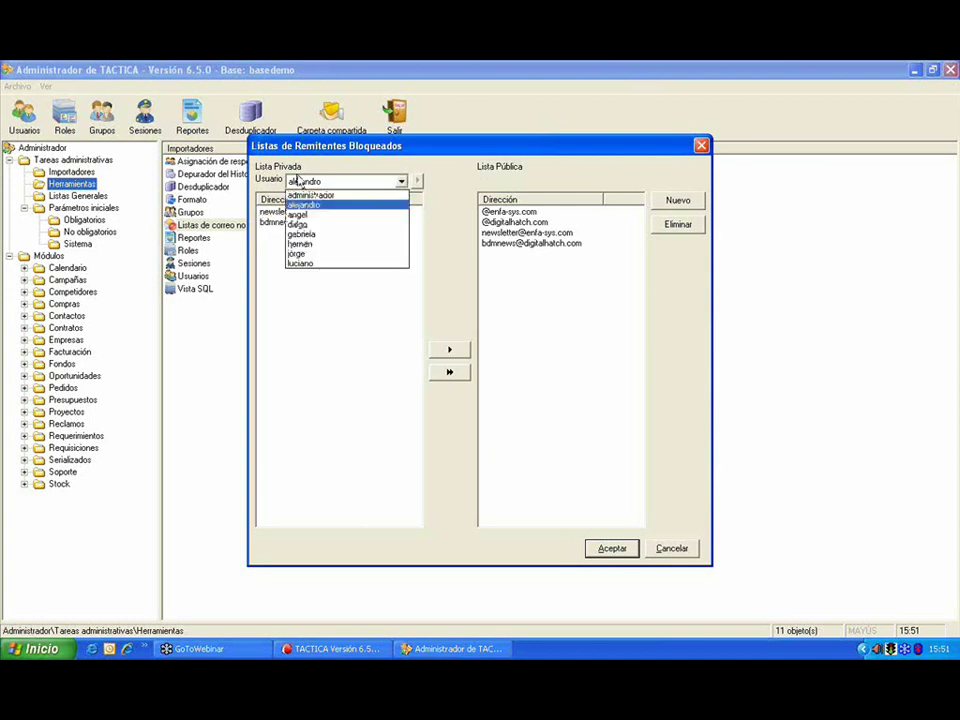
click(345, 234)
click(374, 181)
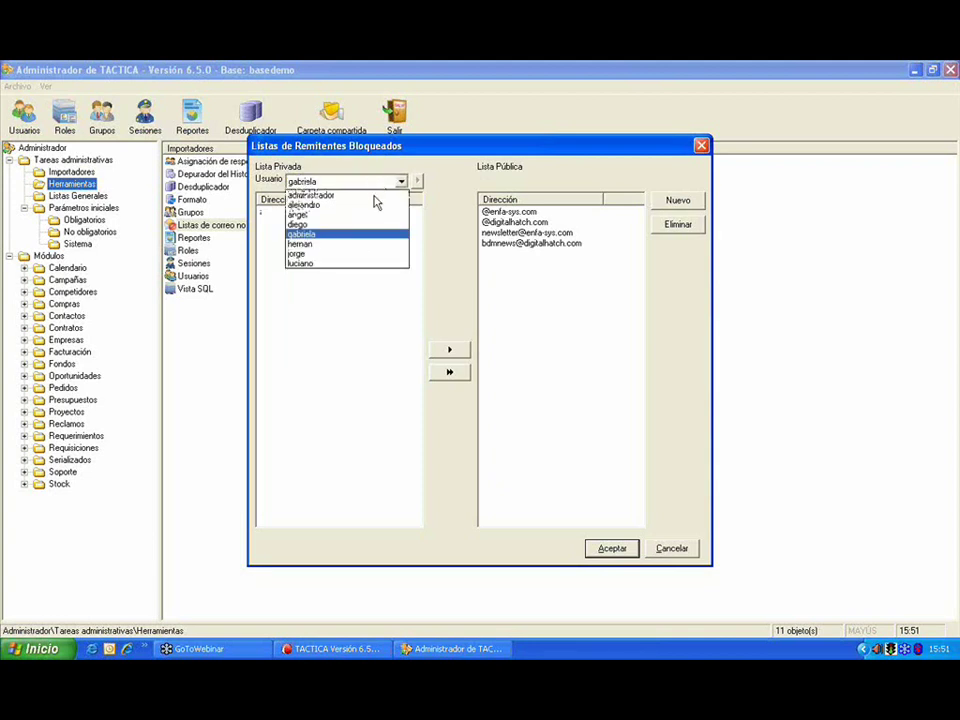
click(369, 216)
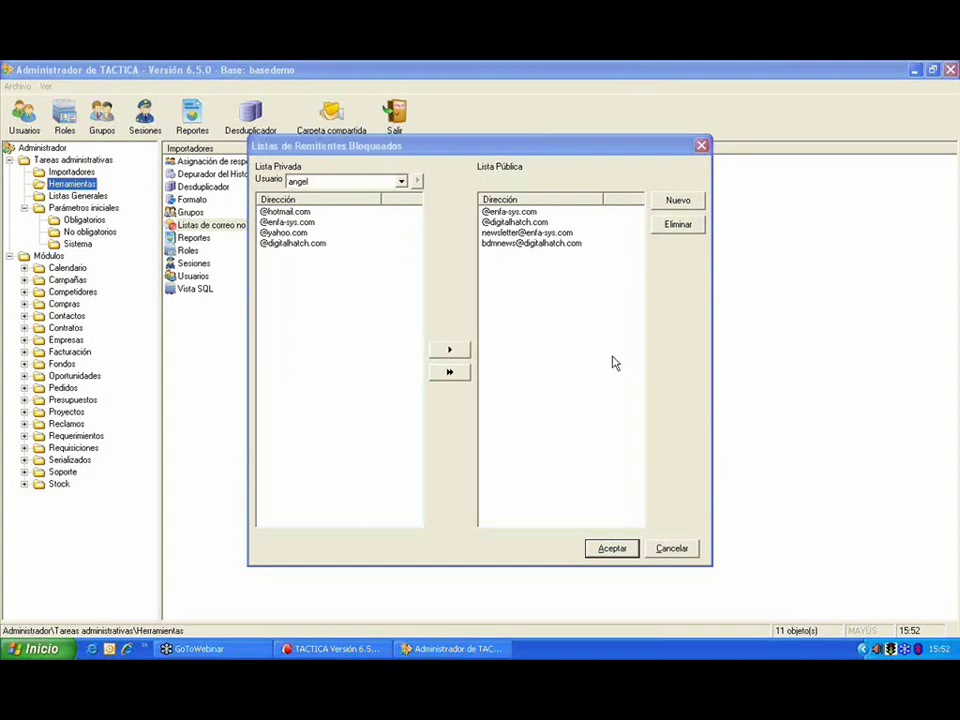
click(676, 550)
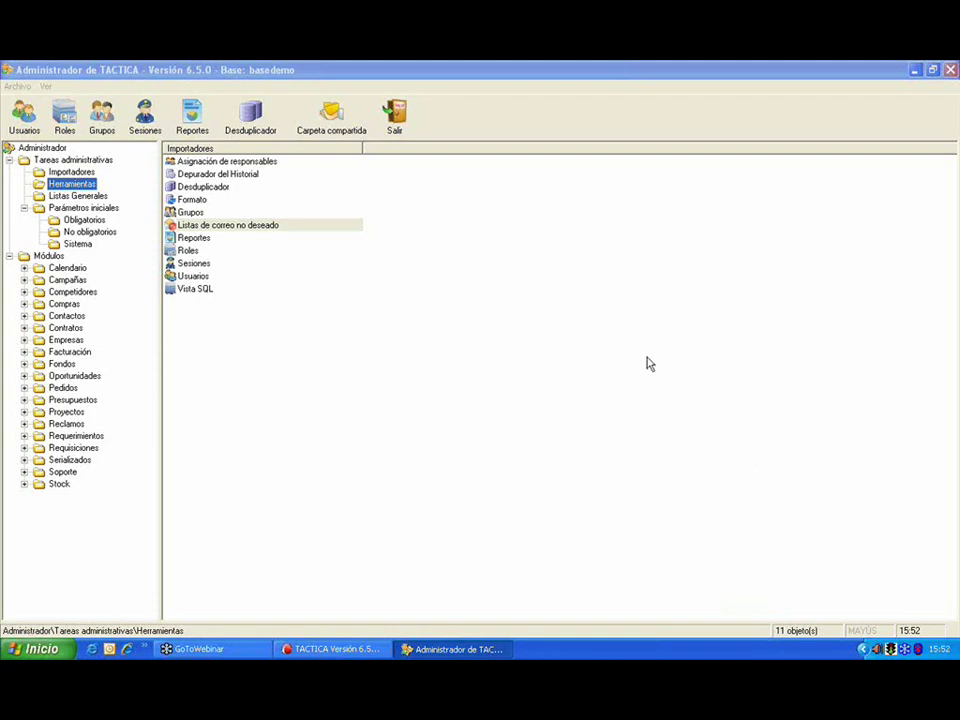
Step: Open Acceso para reportes under Listas Generales > Parámetros iniciales > Obligatorios
click(80, 196)
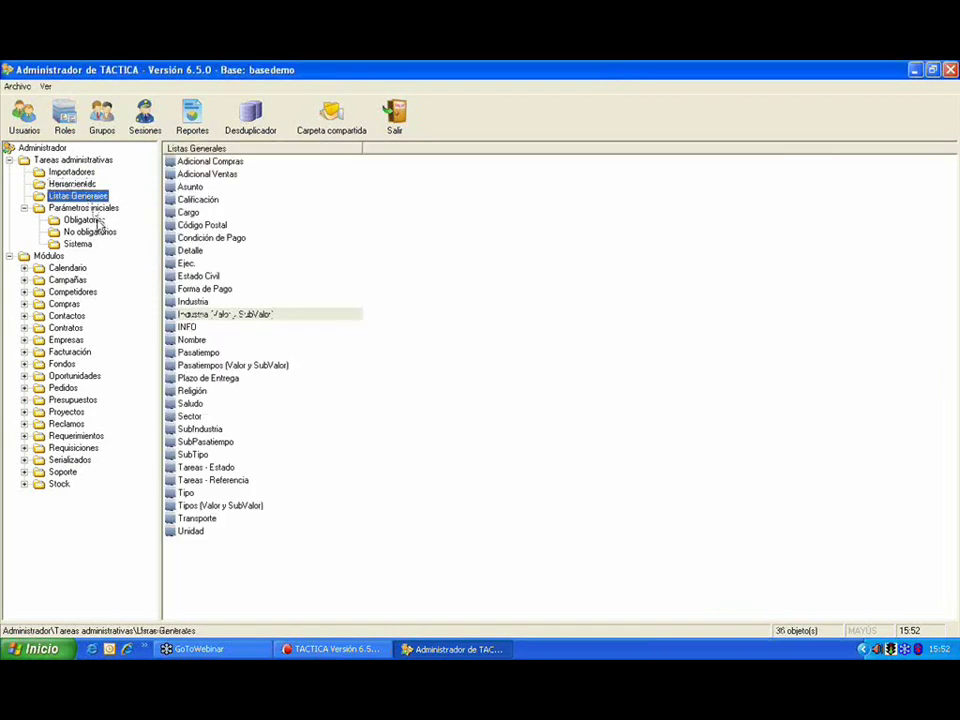
click(92, 221)
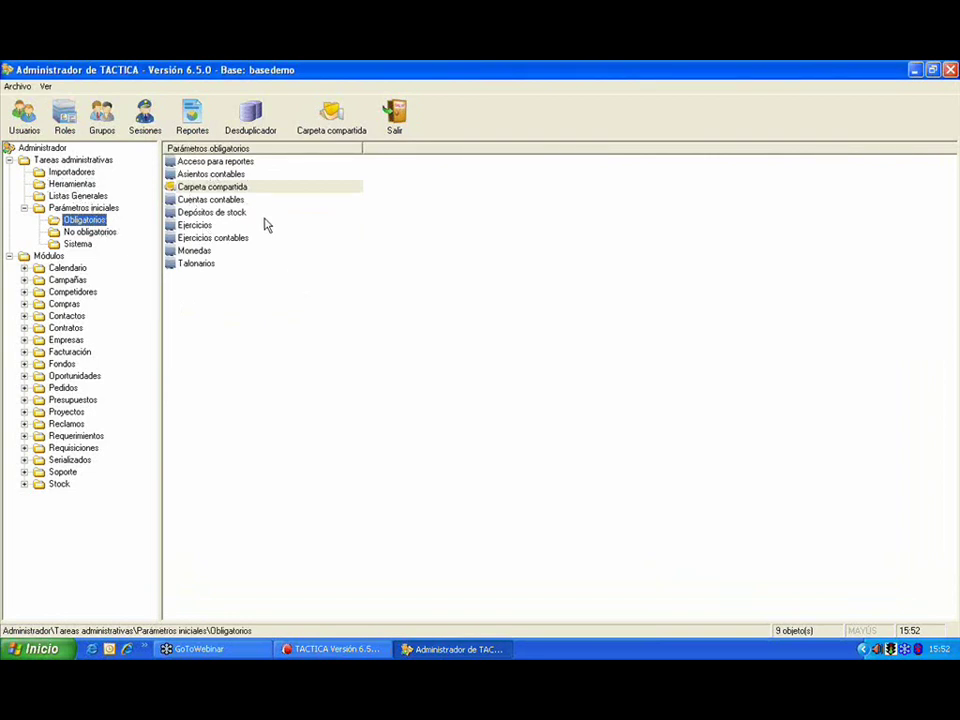
double_click(241, 166)
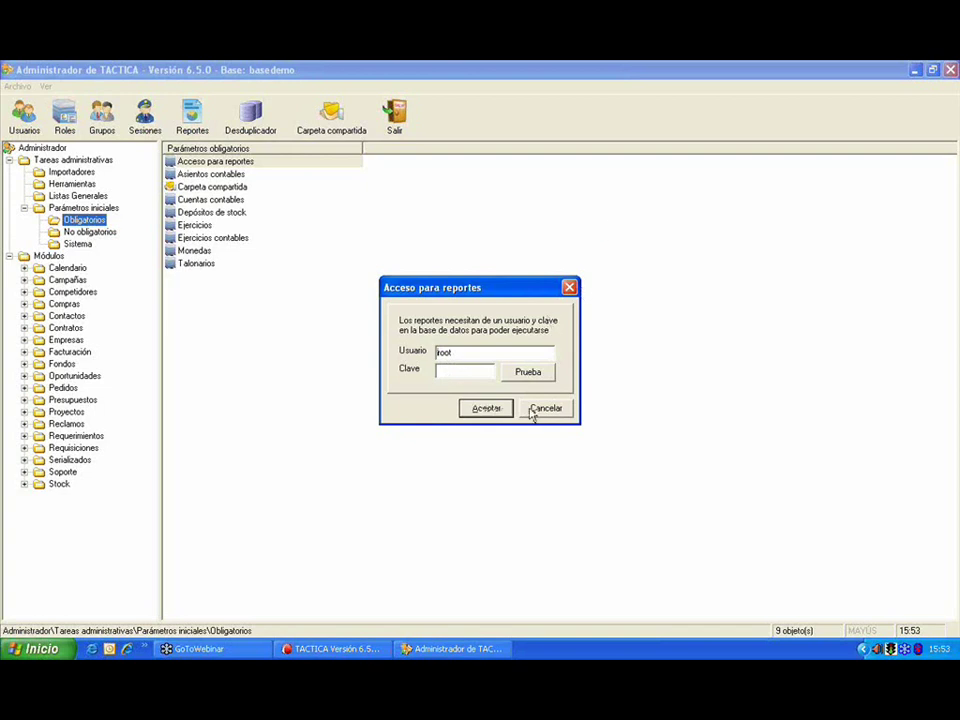
Step: Close the Acceso para reportes and Asientos Automáticos settings without changes
click(497, 408)
double_click(212, 176)
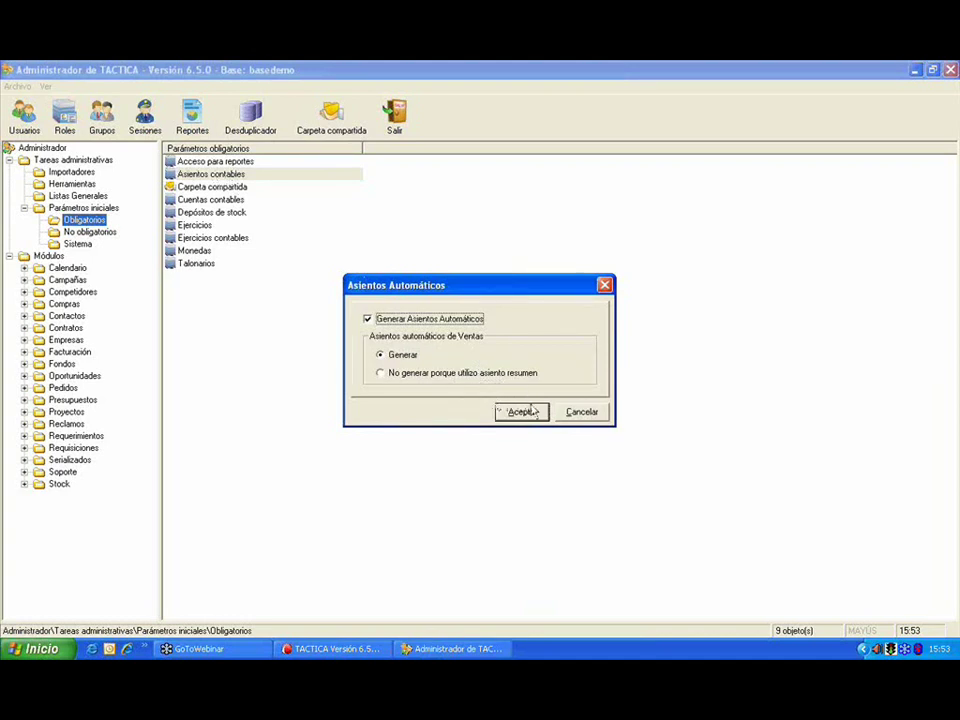
click(578, 414)
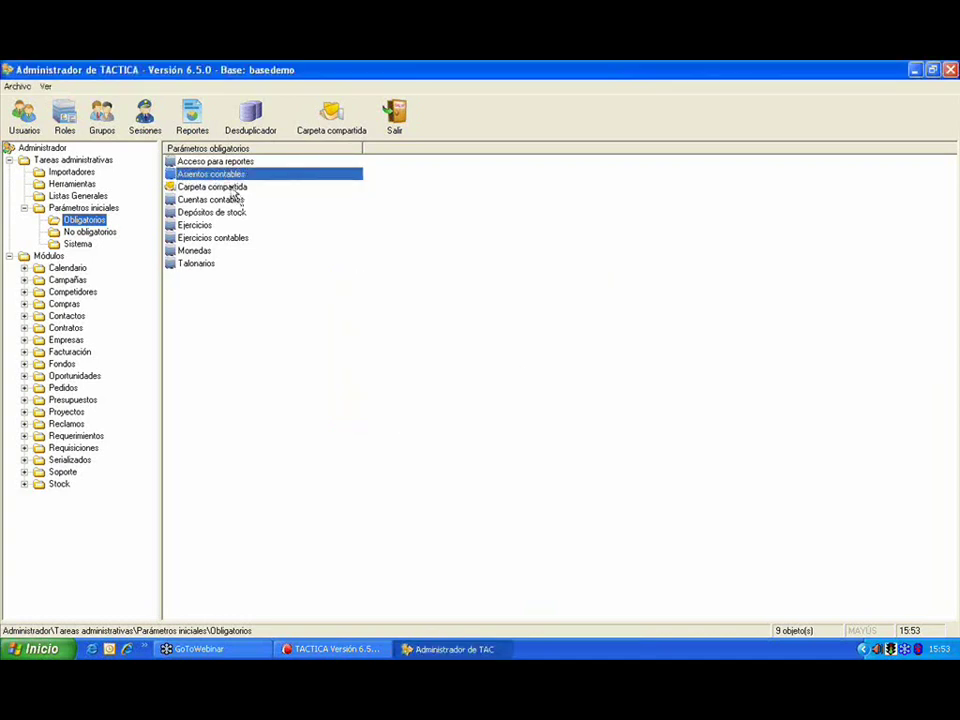
Step: List all accounts in the Cuentas contables lookup, then close it
double_click(233, 200)
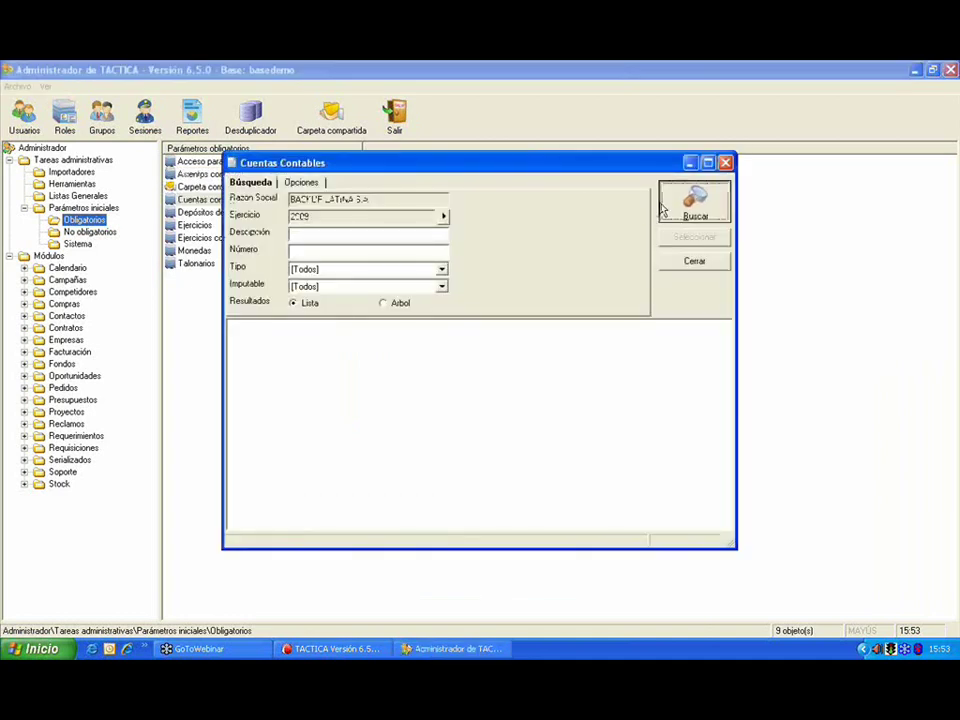
click(680, 205)
drag(610, 164, 458, 156)
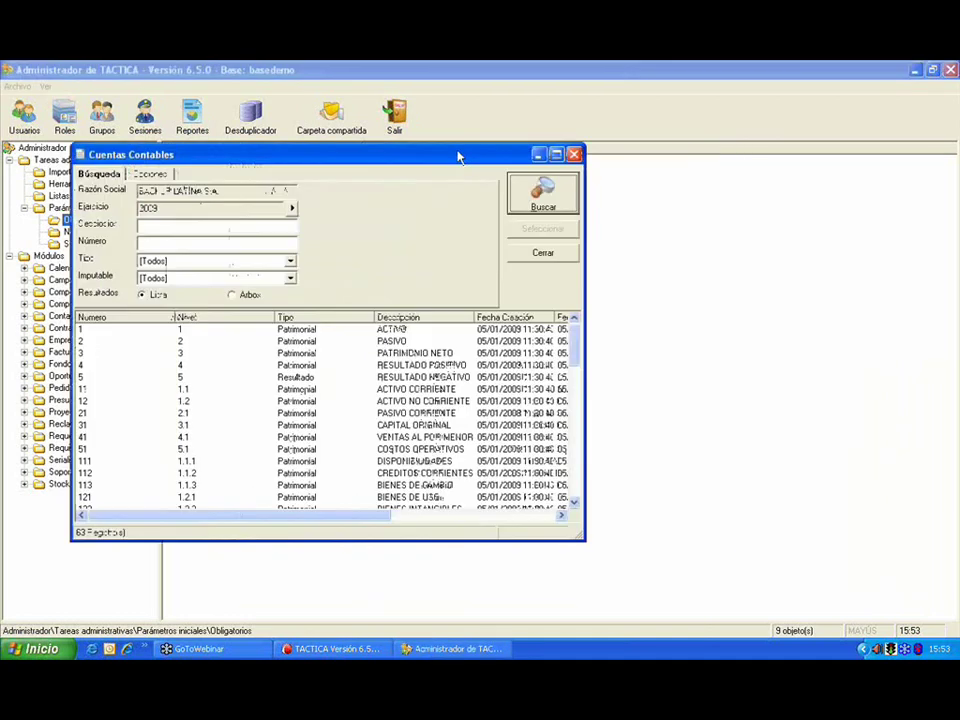
click(574, 154)
Step: List the two stock warehouses in Depósitos de stock, then close that window
double_click(243, 213)
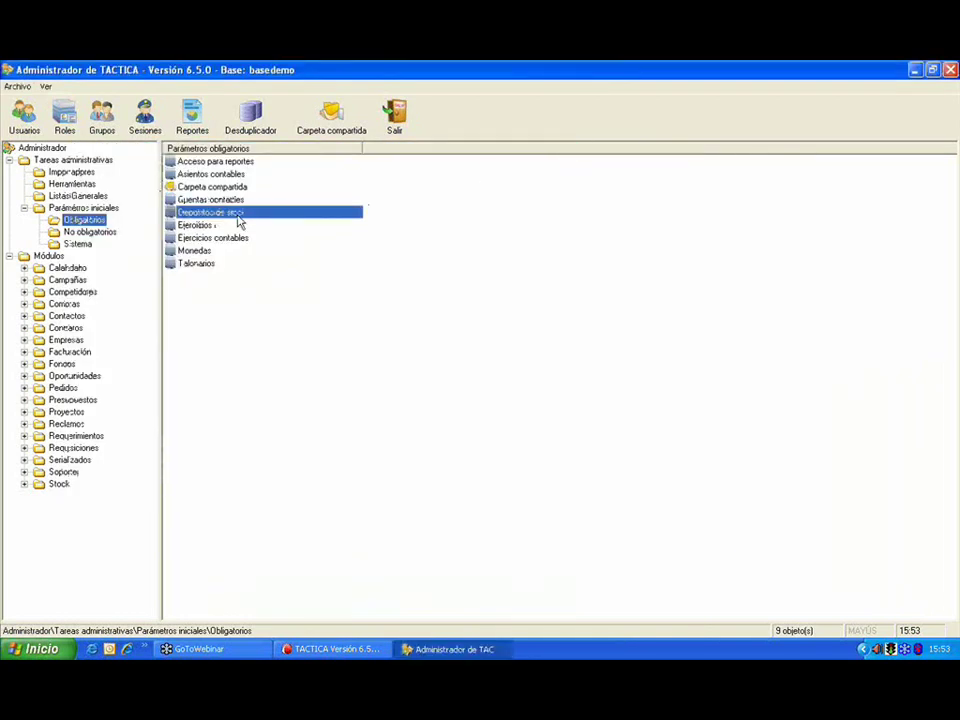
click(665, 175)
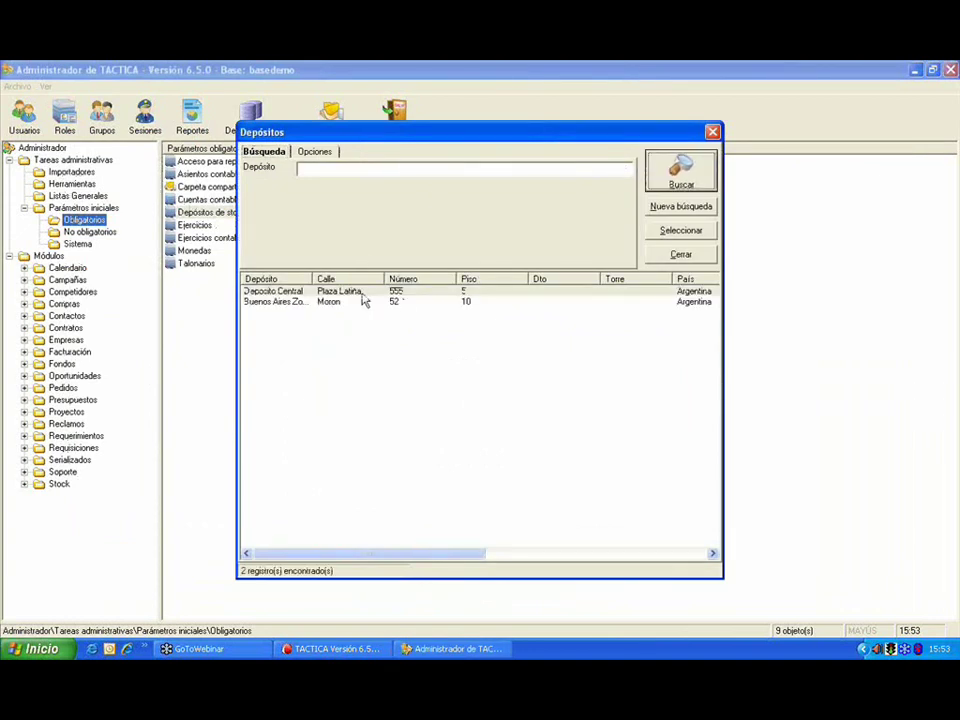
drag(579, 137, 312, 148)
click(548, 127)
Step: Create fiscal year 2010 with Semestral periods and Unidades quota type, then close Ejercicios
double_click(231, 226)
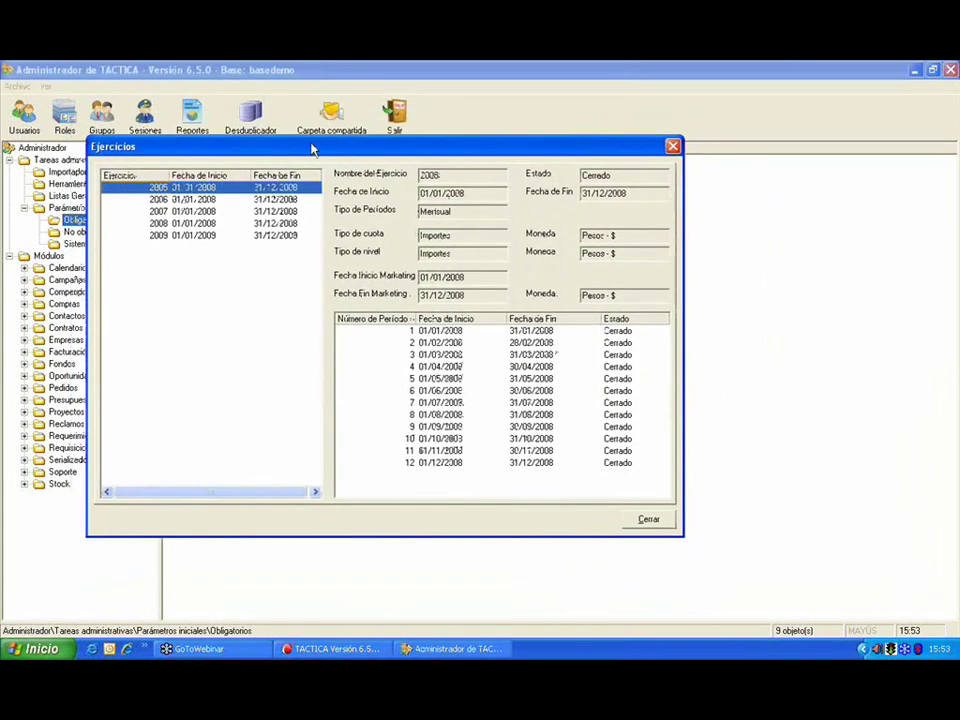
right_click(191, 270)
click(218, 275)
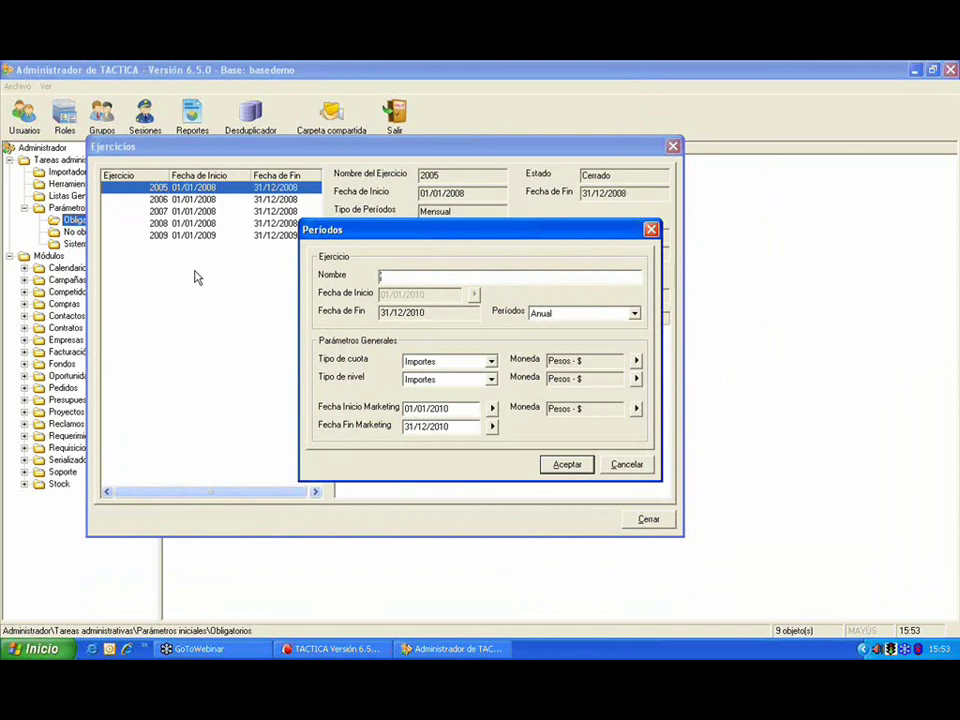
text(20100810)
key(BackSpace)
key(BackSpace)
key(BackSpace)
key(BackSpace)
text(10)
click(552, 313)
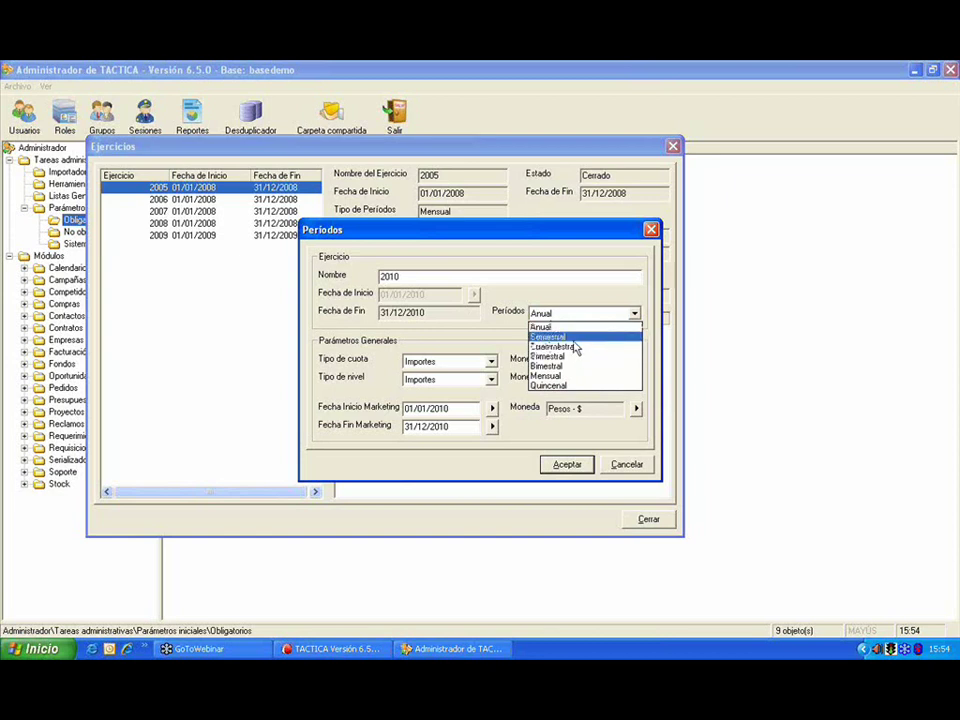
click(577, 358)
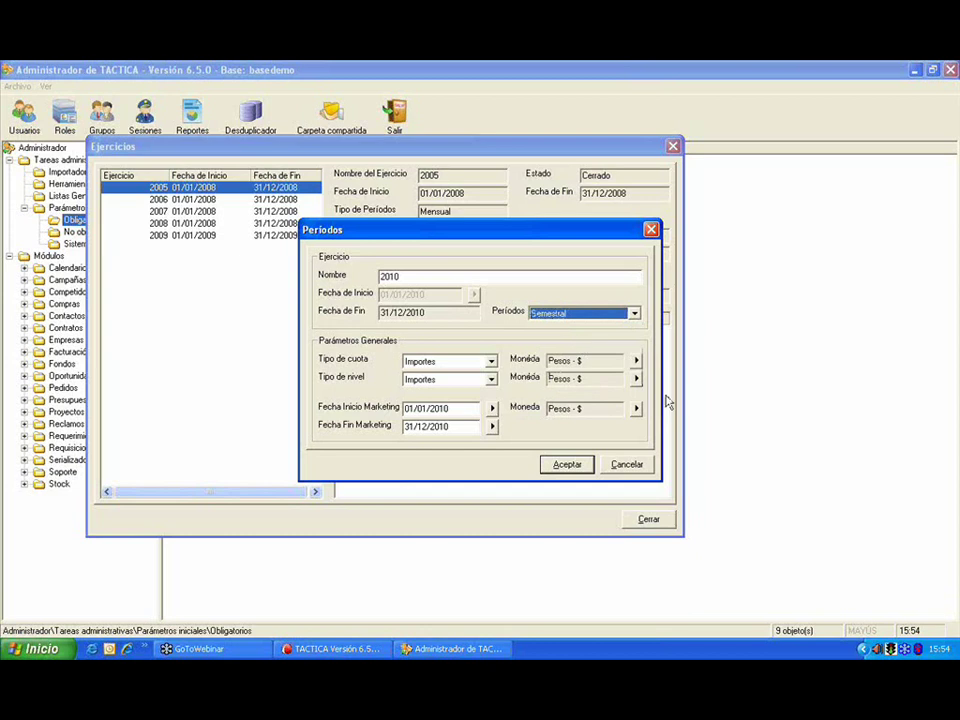
click(410, 362)
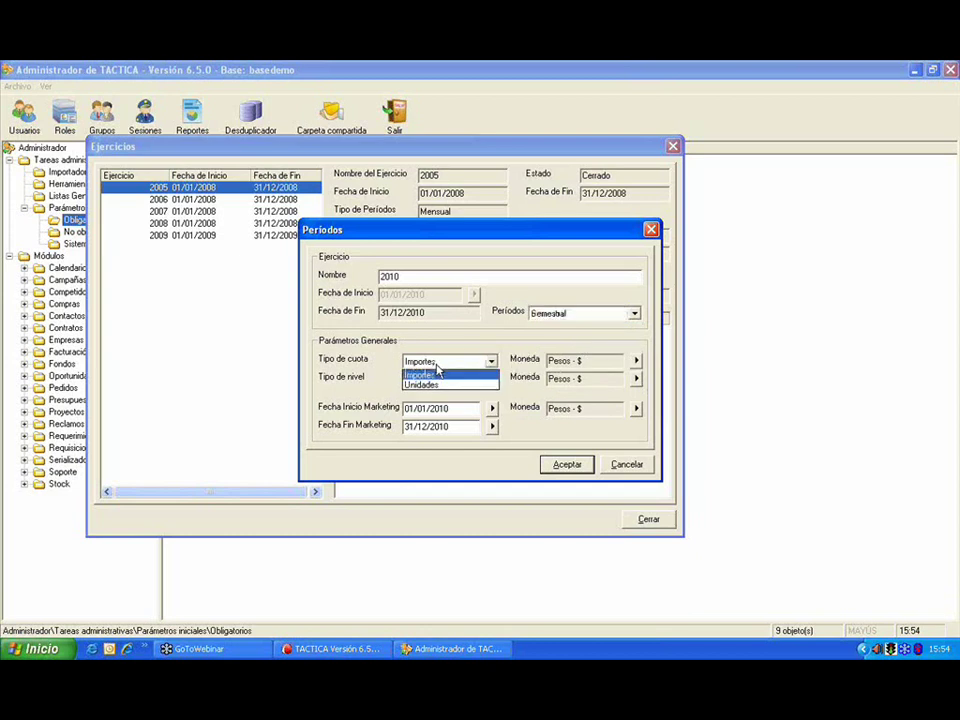
click(430, 384)
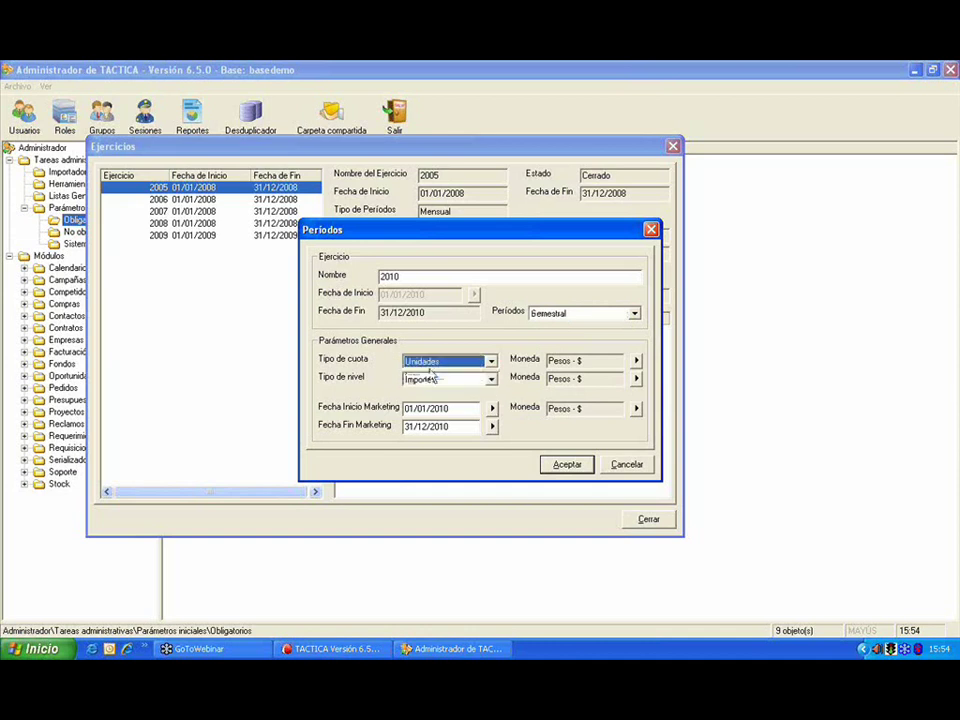
click(568, 470)
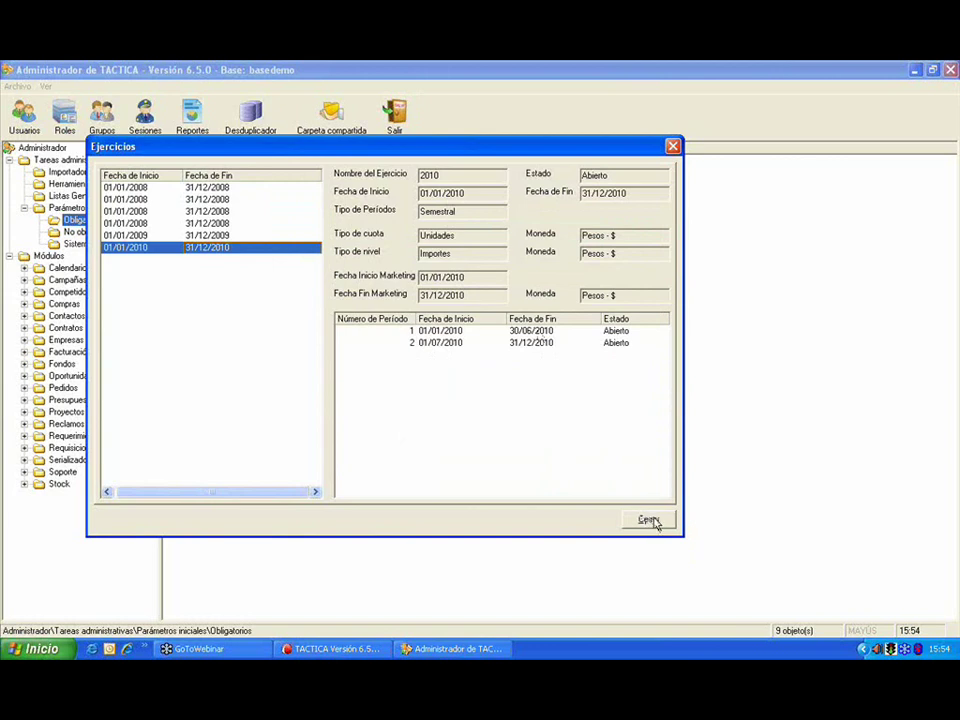
click(648, 520)
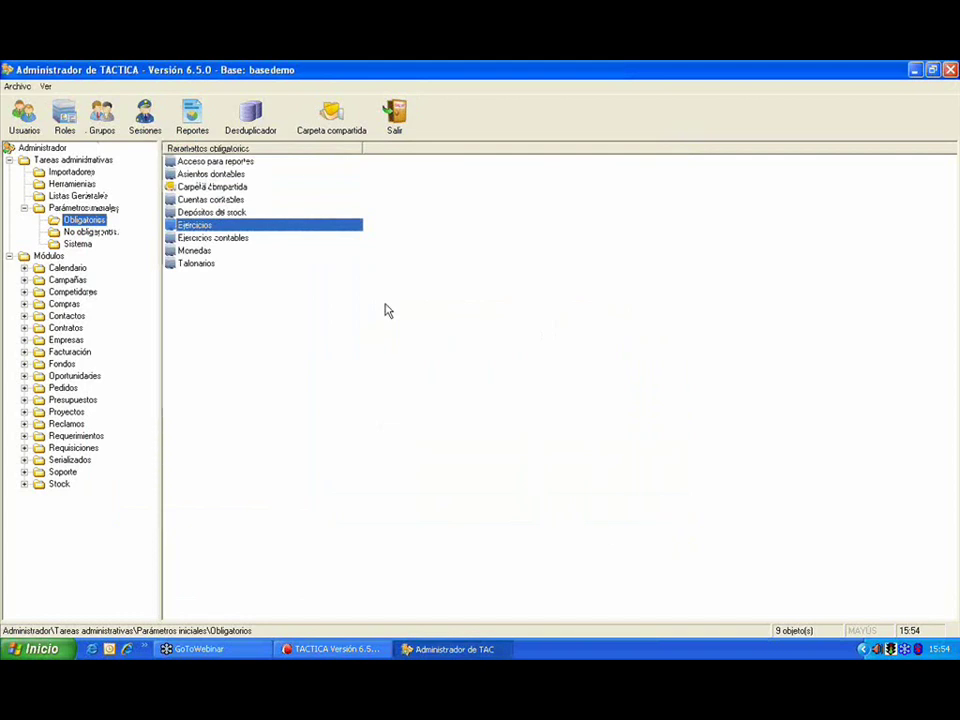
click(253, 240)
double_click(253, 240)
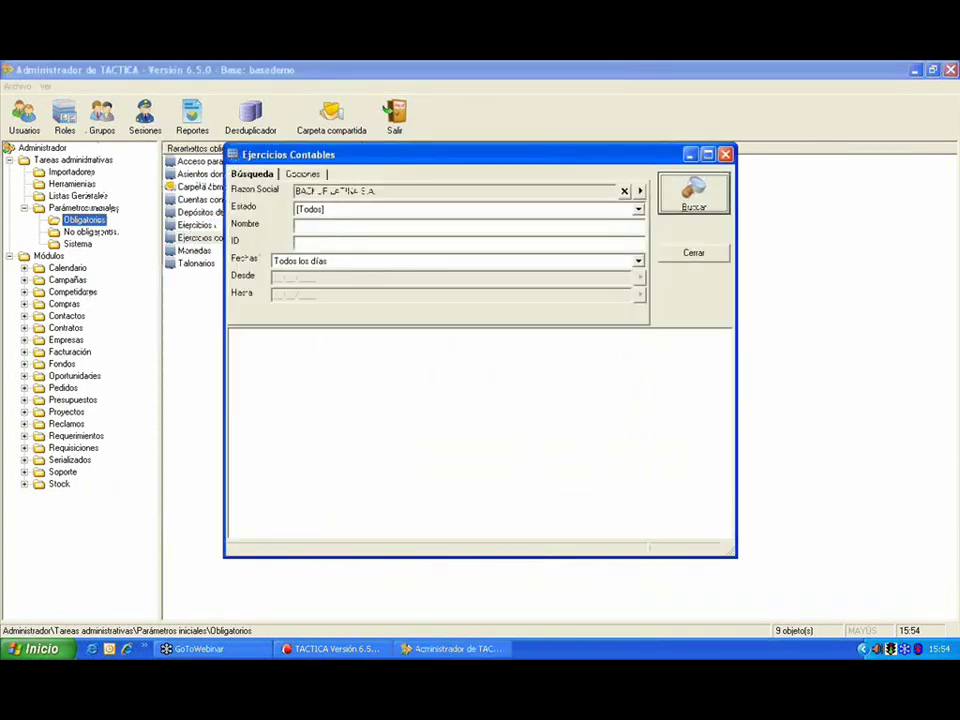
click(694, 195)
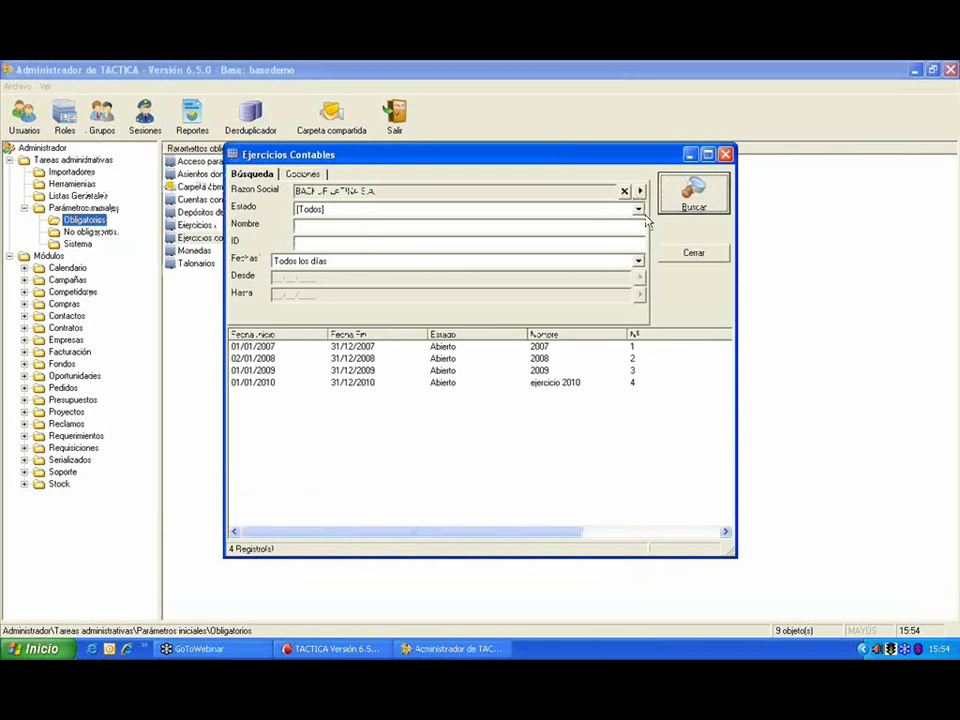
drag(574, 154, 476, 130)
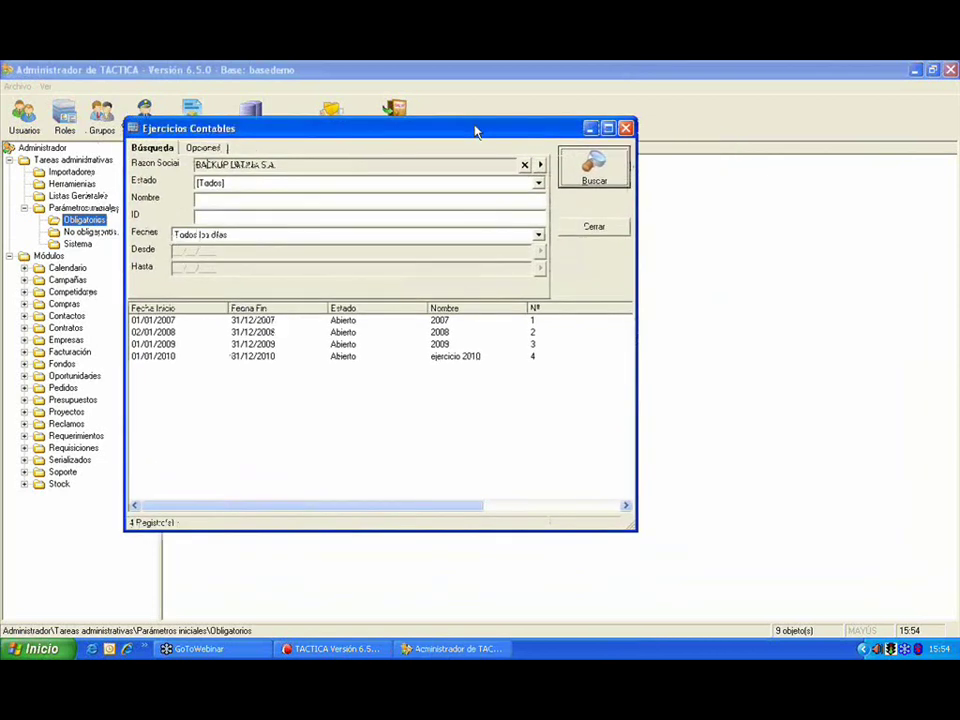
click(625, 128)
double_click(230, 252)
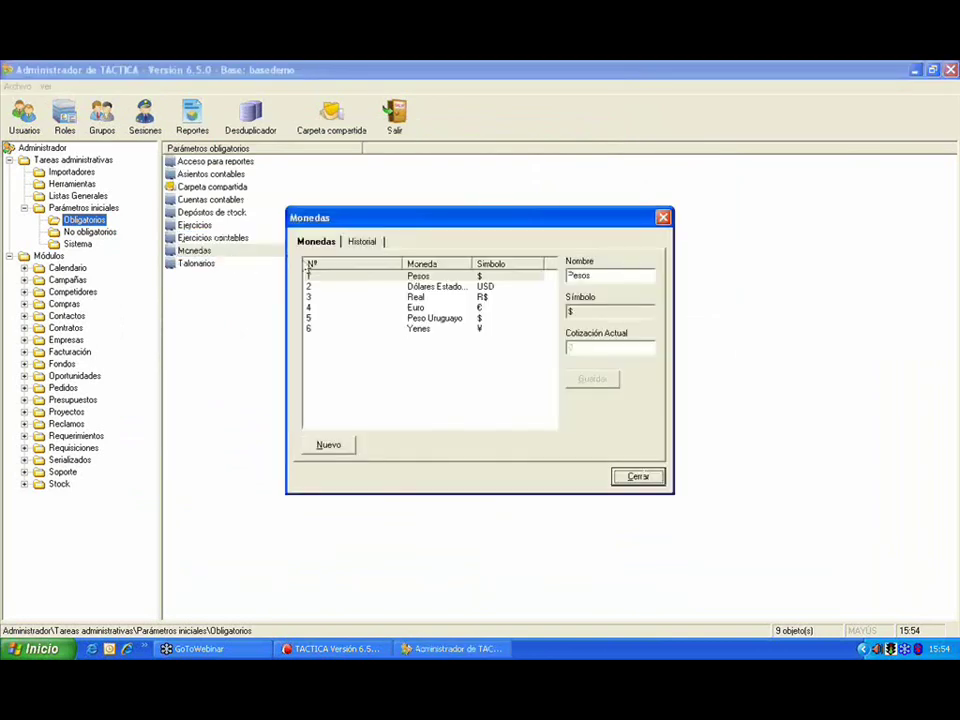
click(437, 288)
click(437, 307)
click(440, 297)
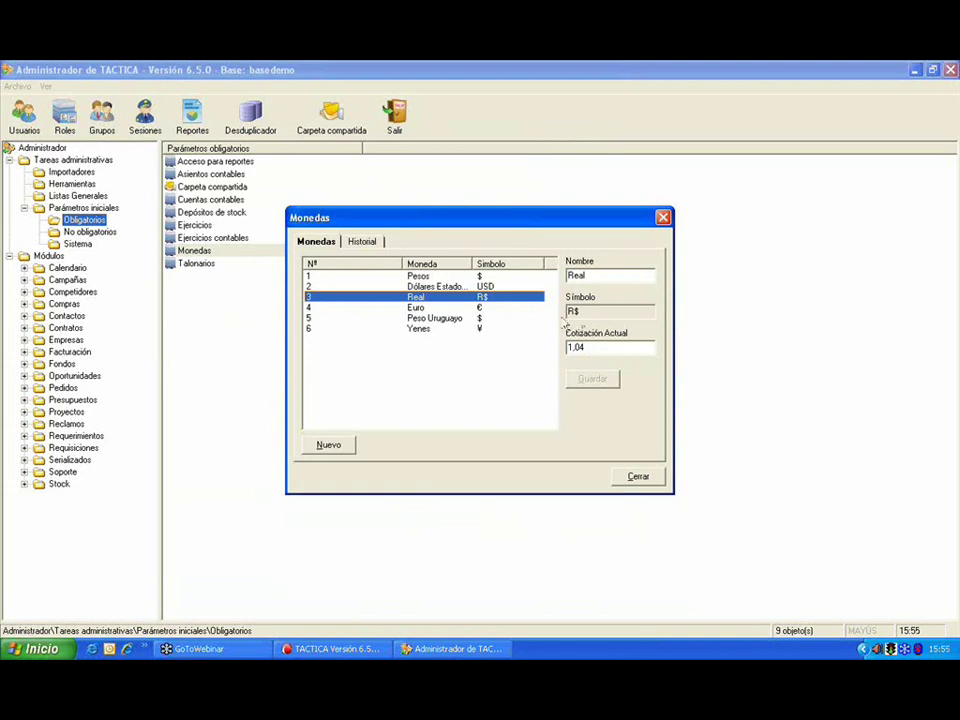
click(476, 277)
click(366, 241)
click(517, 293)
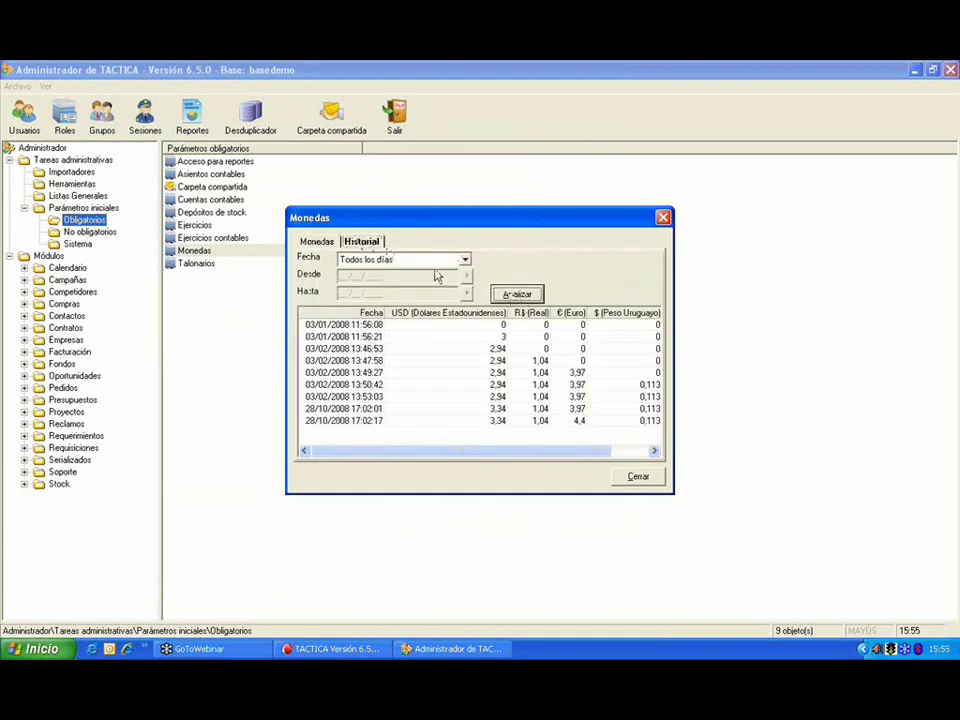
click(652, 451)
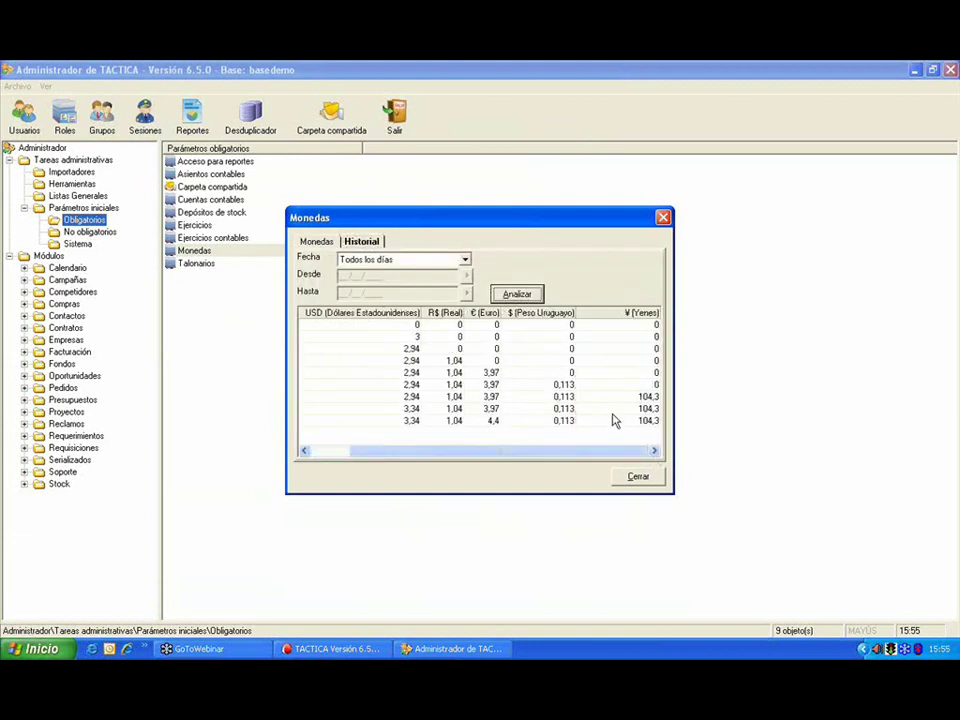
drag(408, 458, 332, 456)
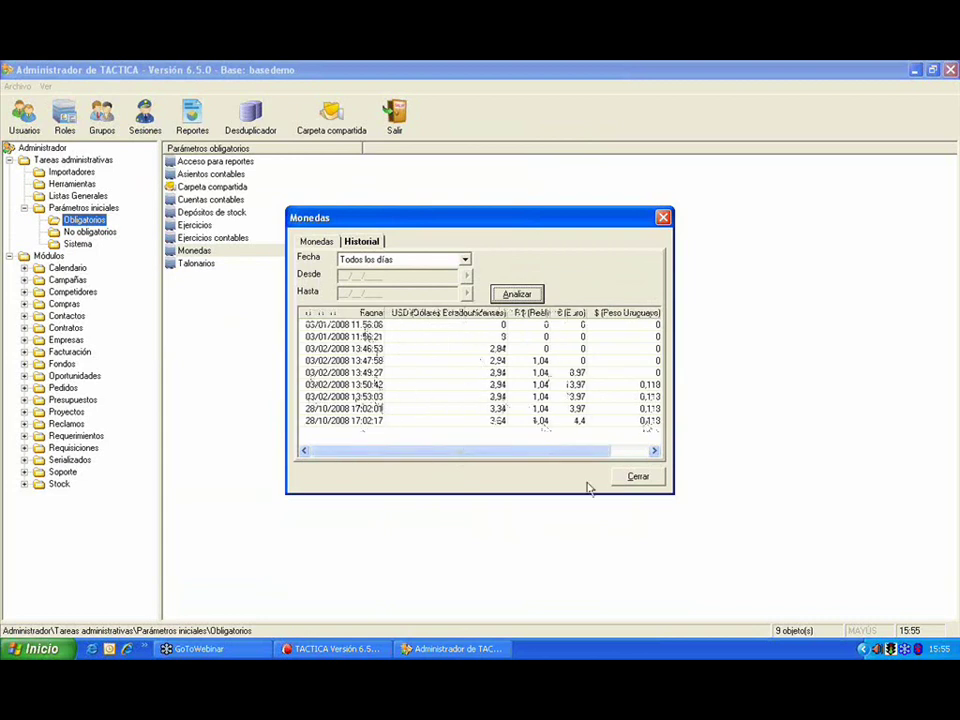
click(634, 478)
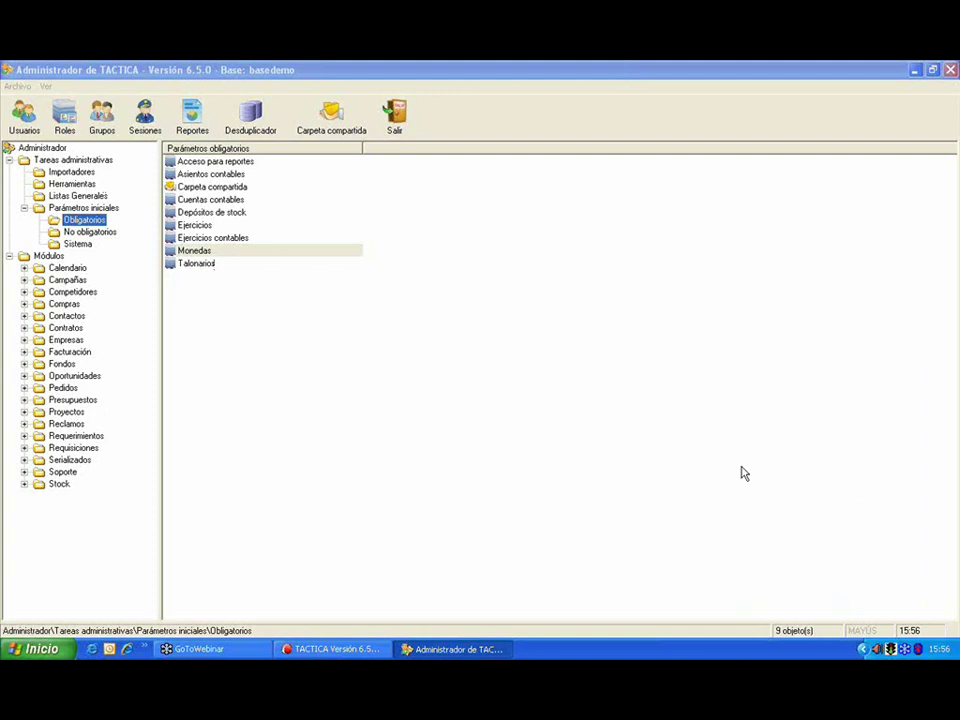
Step: List all 18 Talonarios, then start and cancel a new invoice book entry
double_click(197, 265)
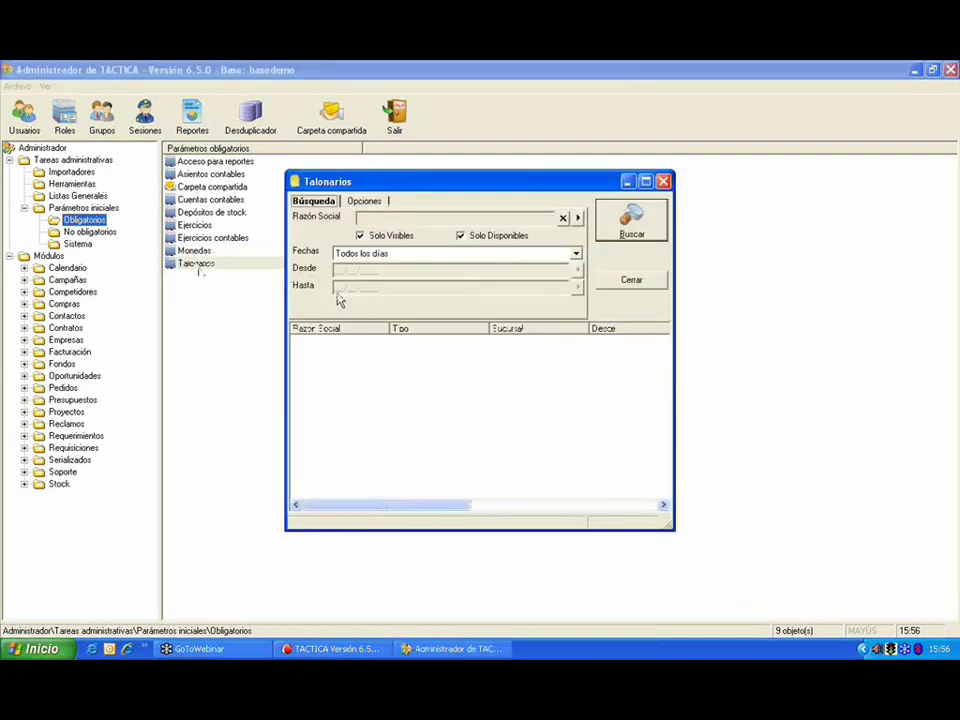
click(631, 222)
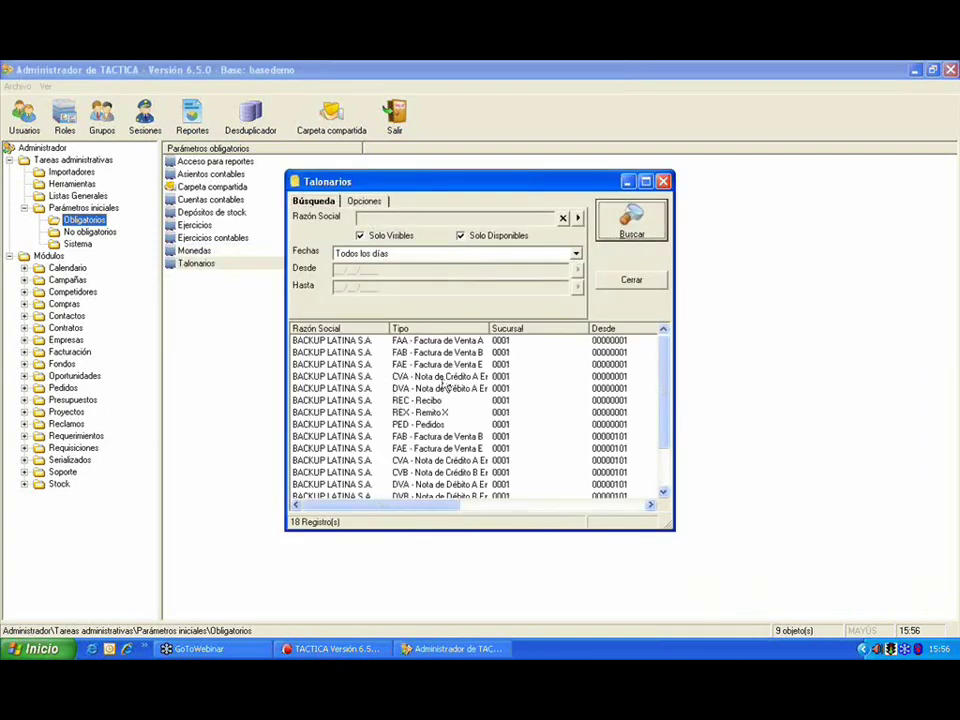
right_click(446, 366)
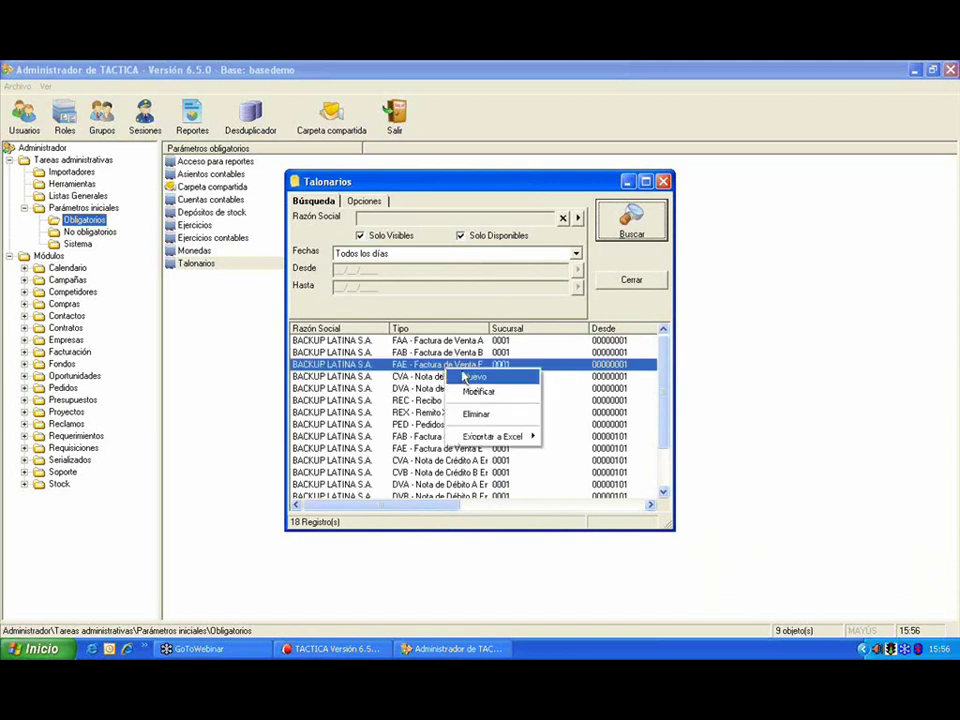
key(Up)
click(490, 383)
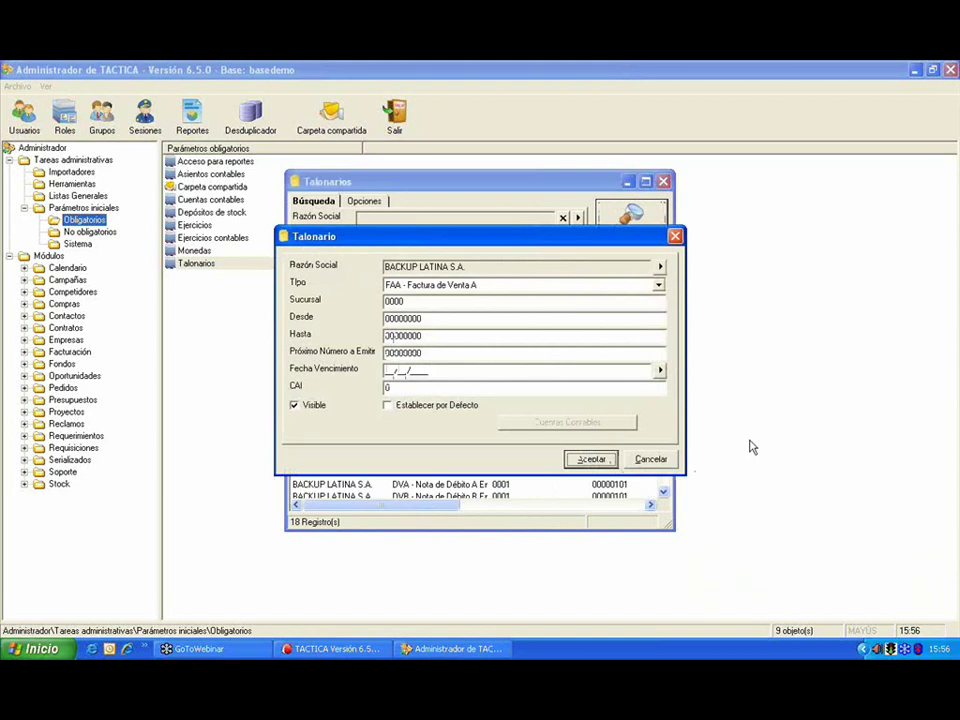
click(676, 237)
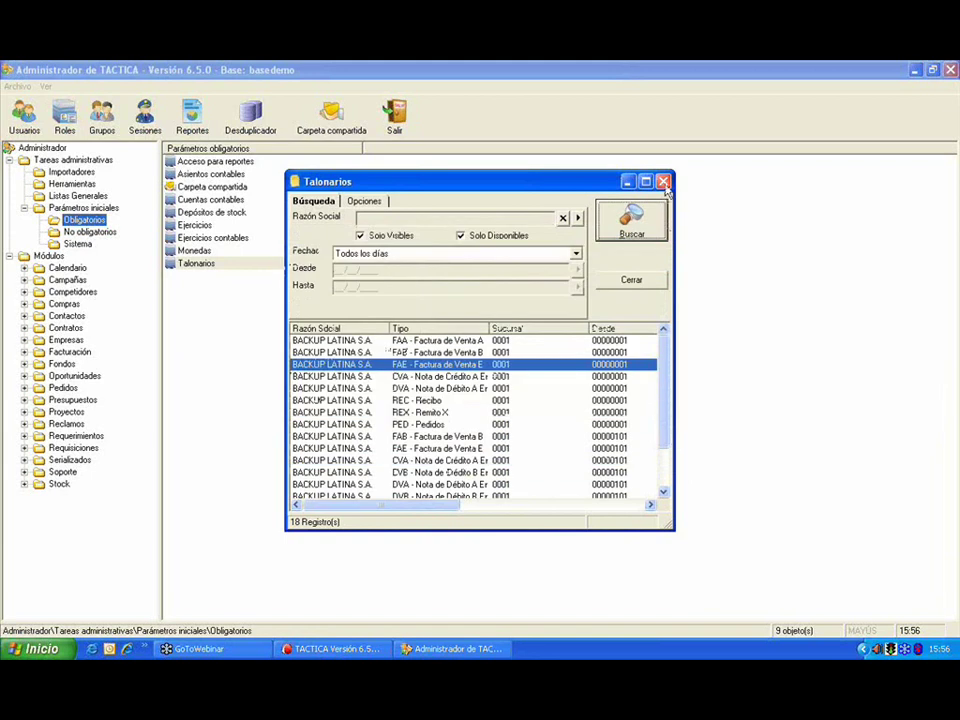
Step: Close the Talonarios invoice books window to return to the nine mandatory parameters
click(663, 182)
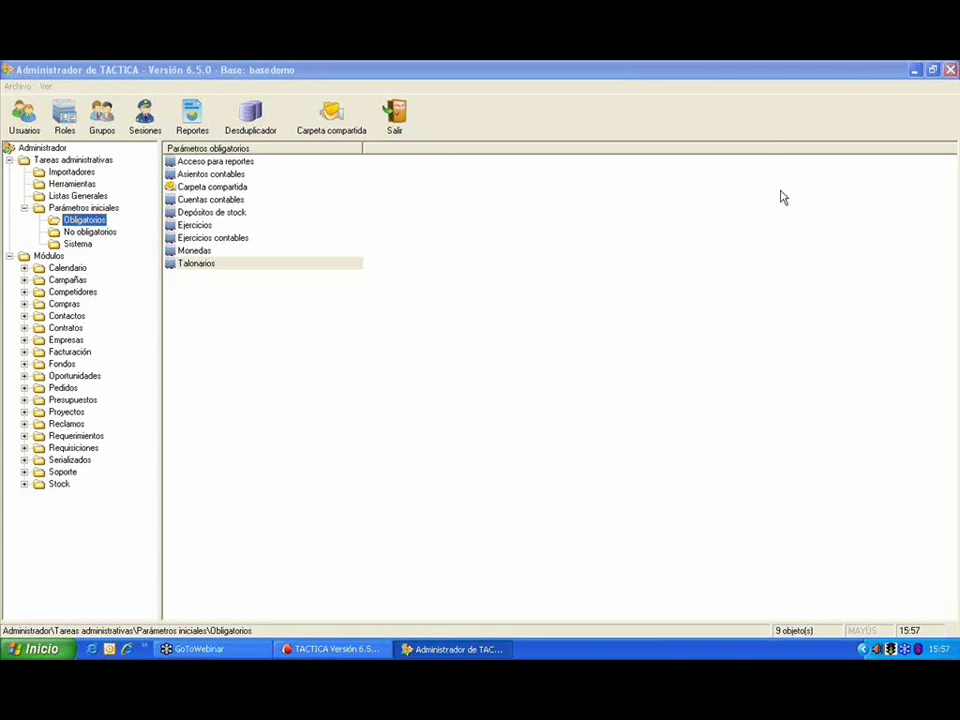
Step: Open the Saludo list from Listas Generales, cancel a new salutation, and switch to TACTICA
click(76, 196)
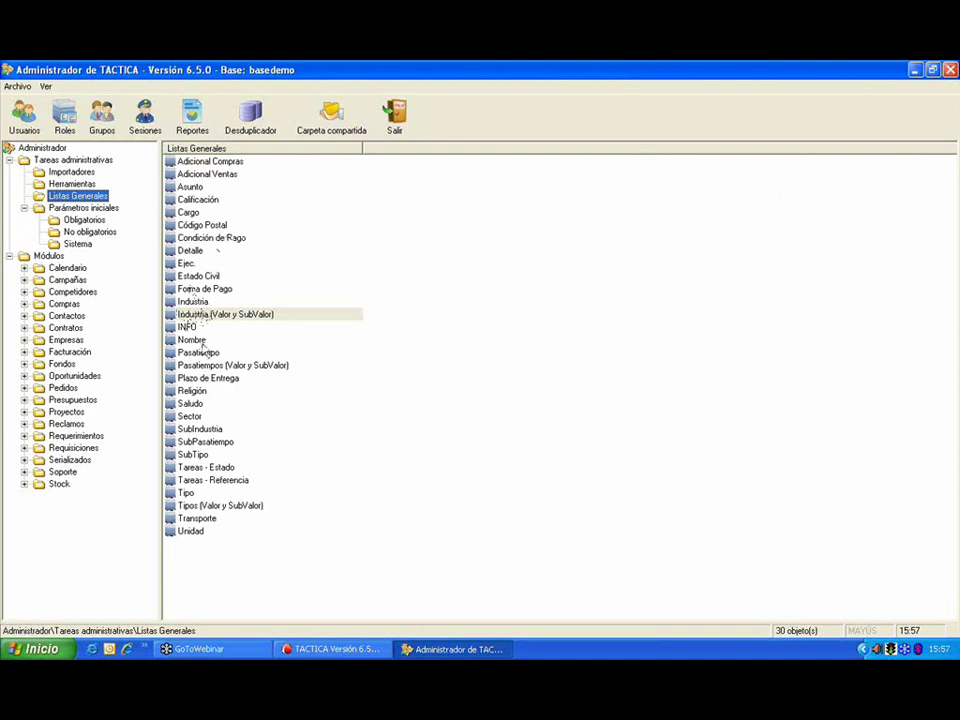
double_click(190, 404)
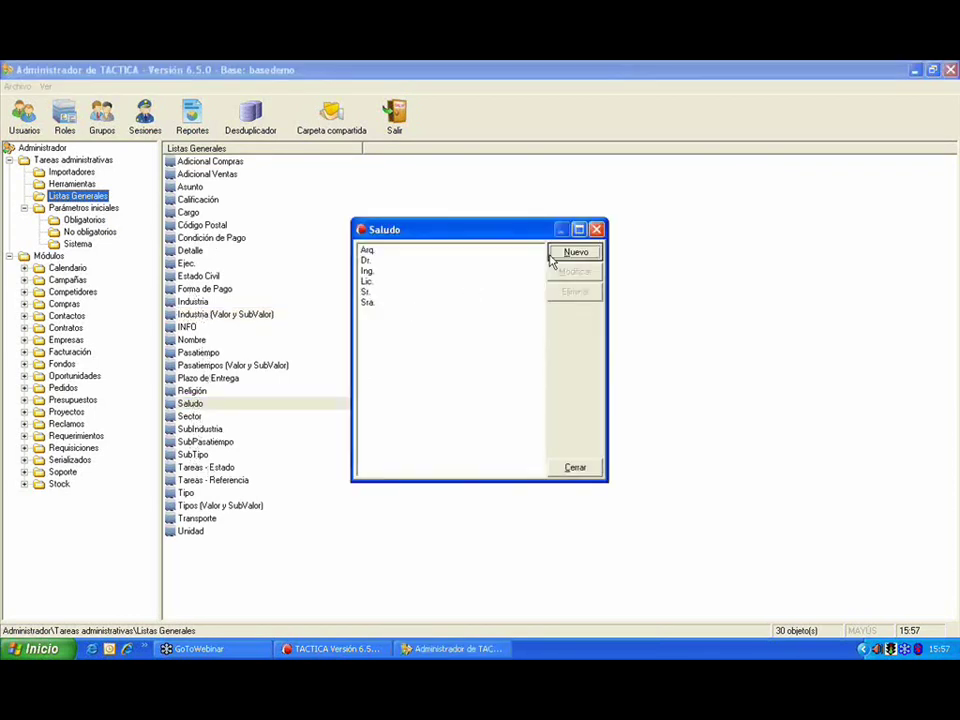
click(552, 256)
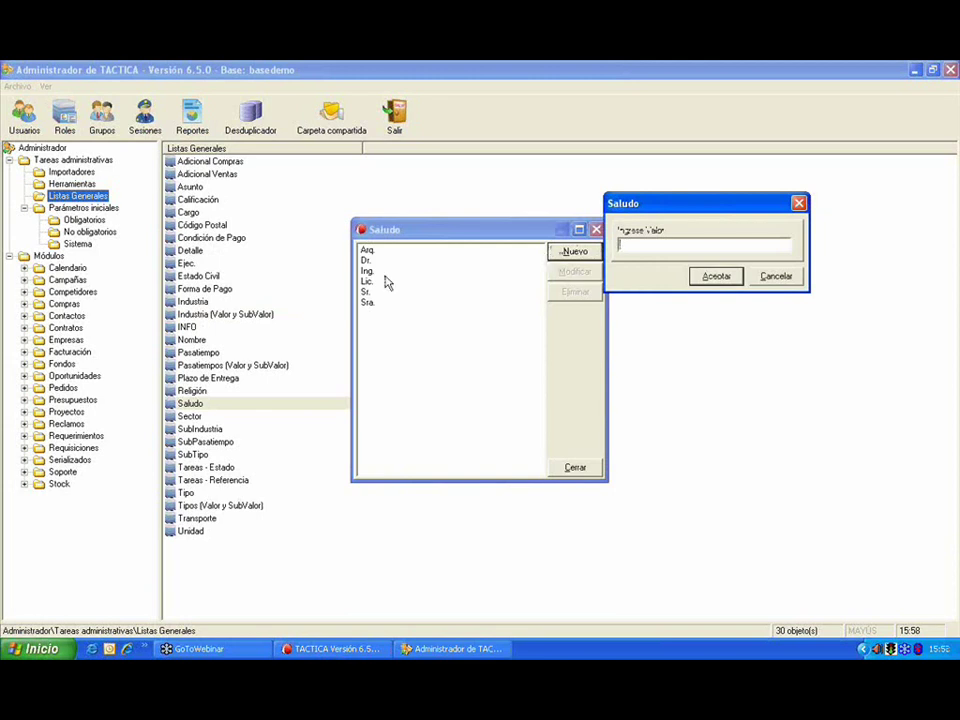
drag(660, 203, 487, 170)
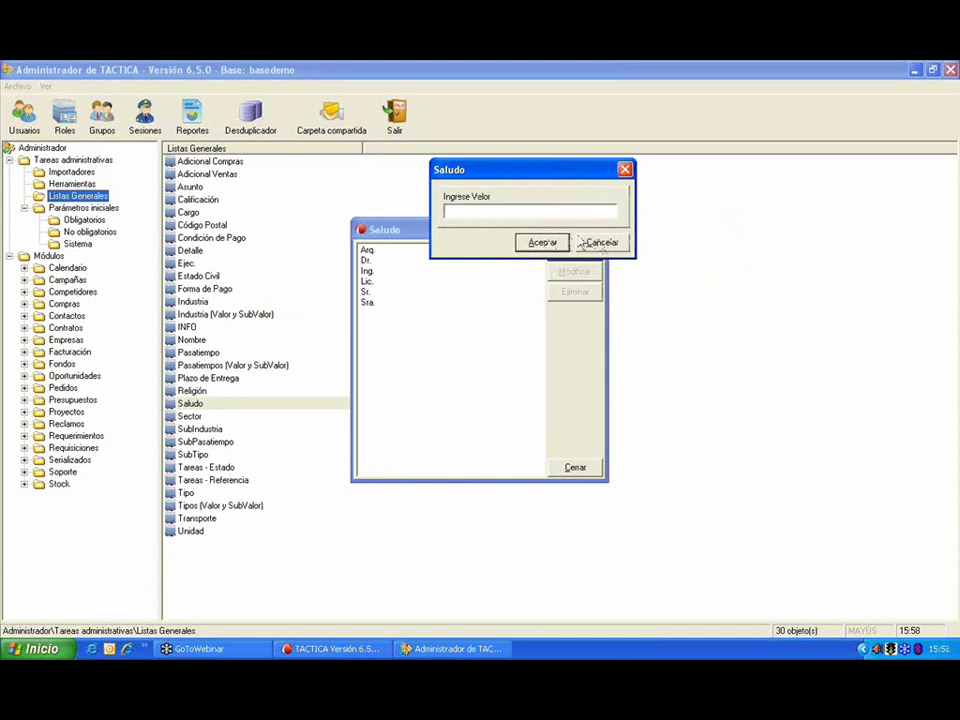
click(588, 242)
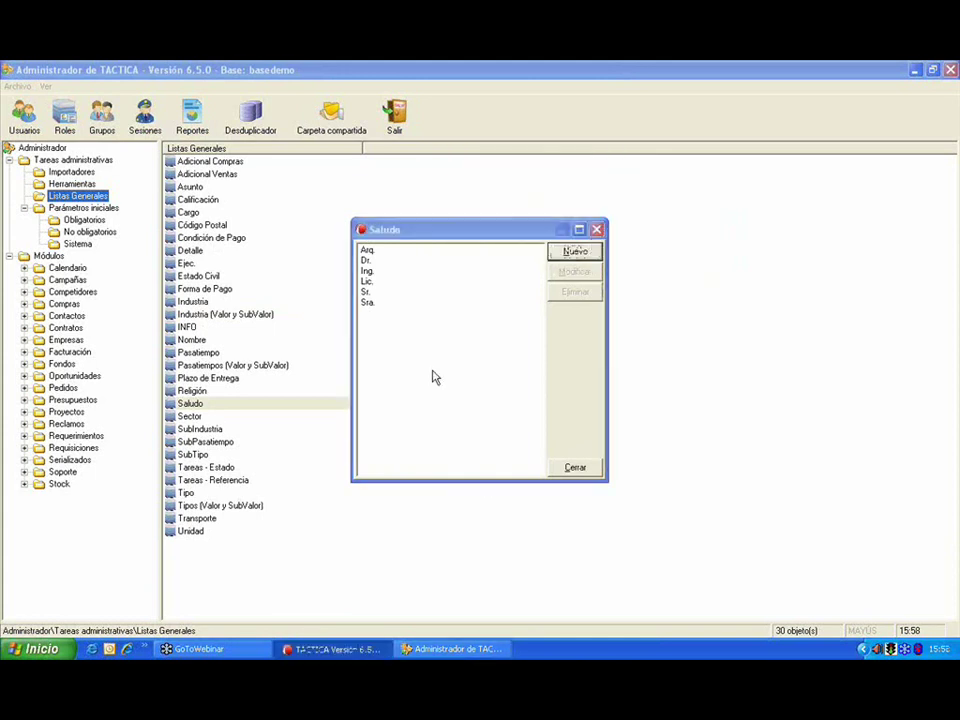
key(alt+Tab)
Step: Check the Saludo choices on a new EMPRESA ZI contact, then discard the contact
double_click(340, 362)
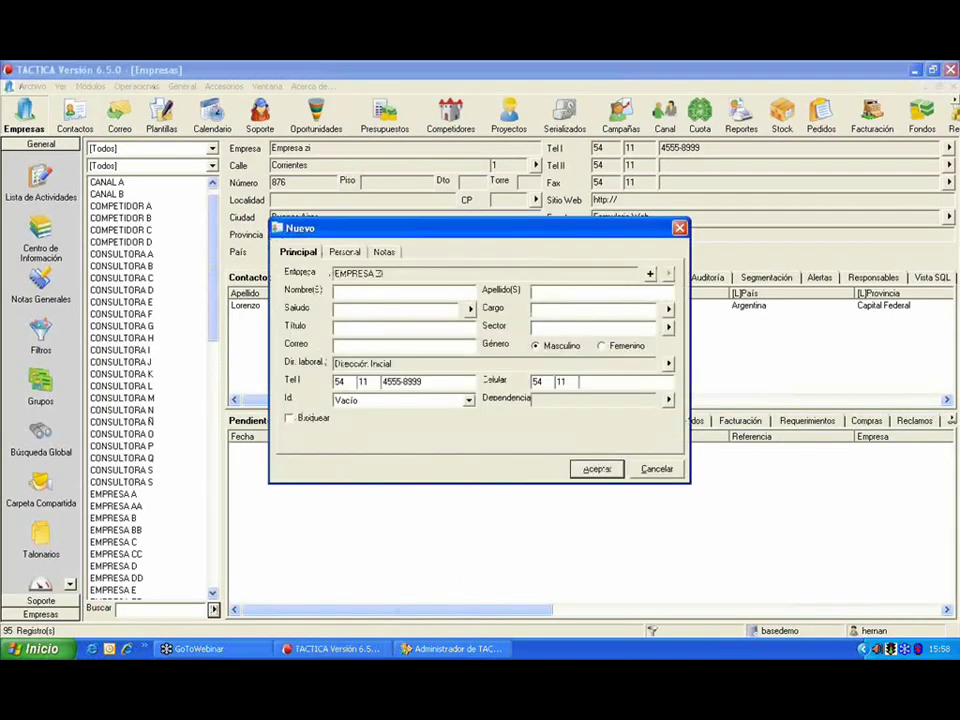
click(470, 309)
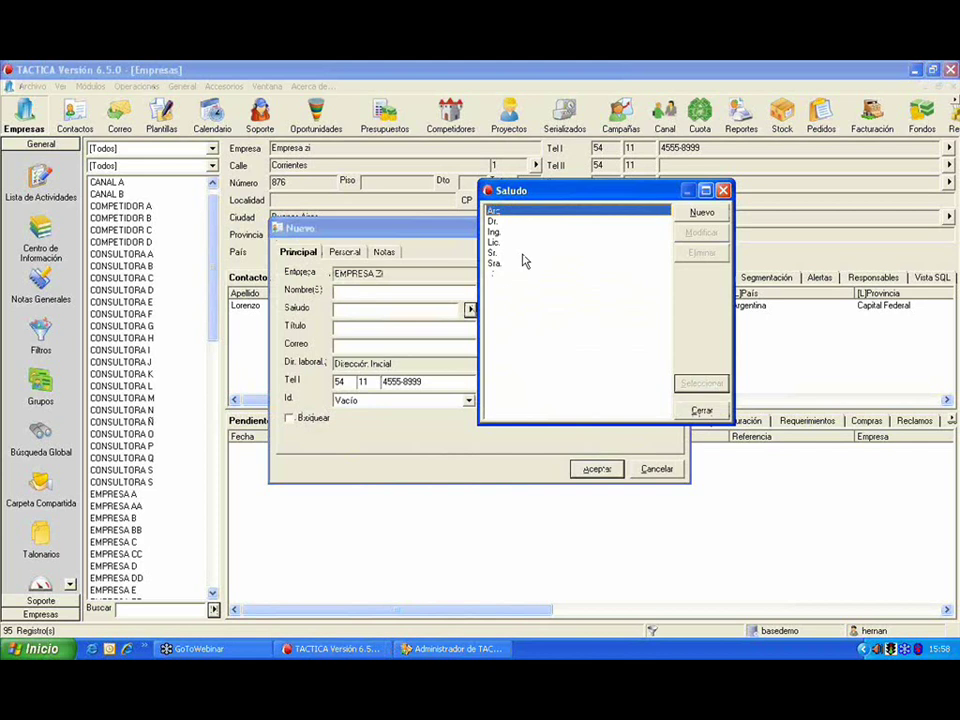
drag(606, 191, 506, 178)
click(624, 178)
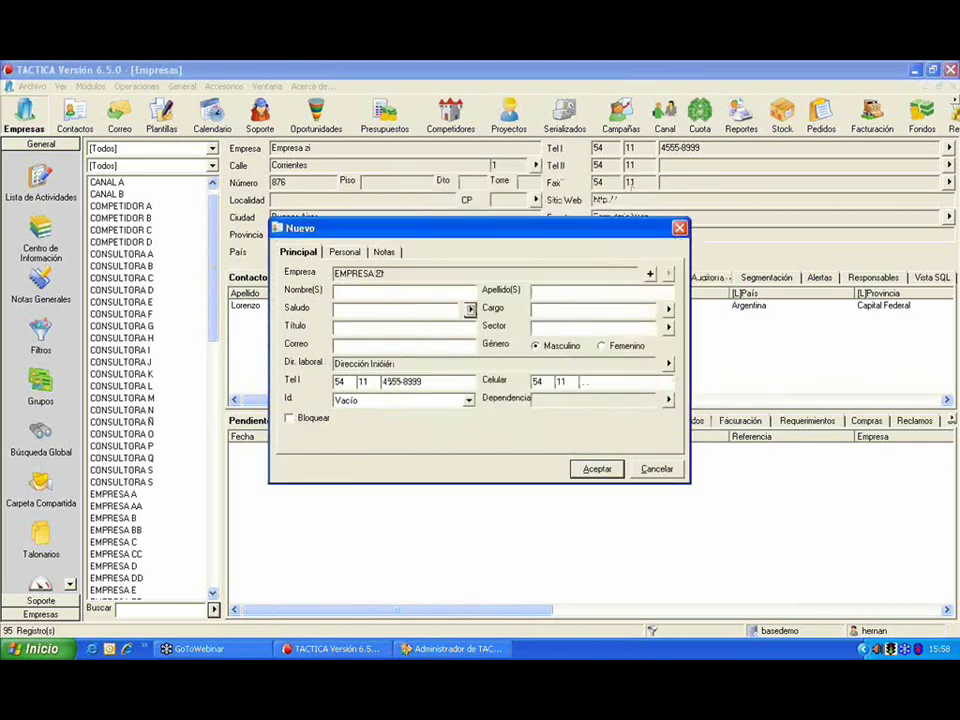
click(679, 228)
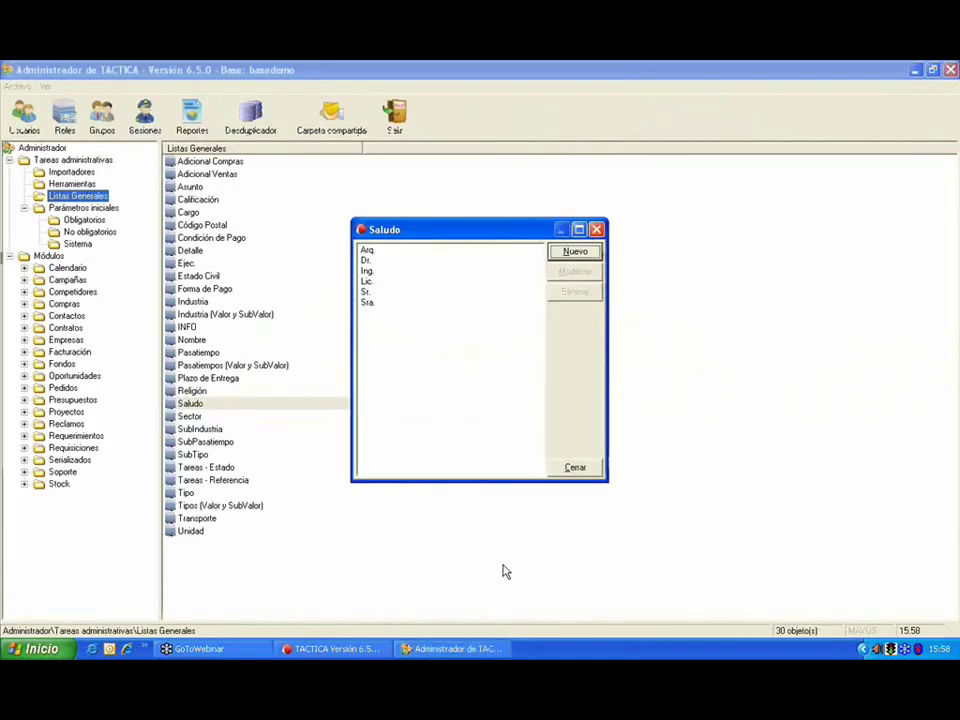
Step: Close the Saludo list, then review and close the Cargo job-title list
click(577, 467)
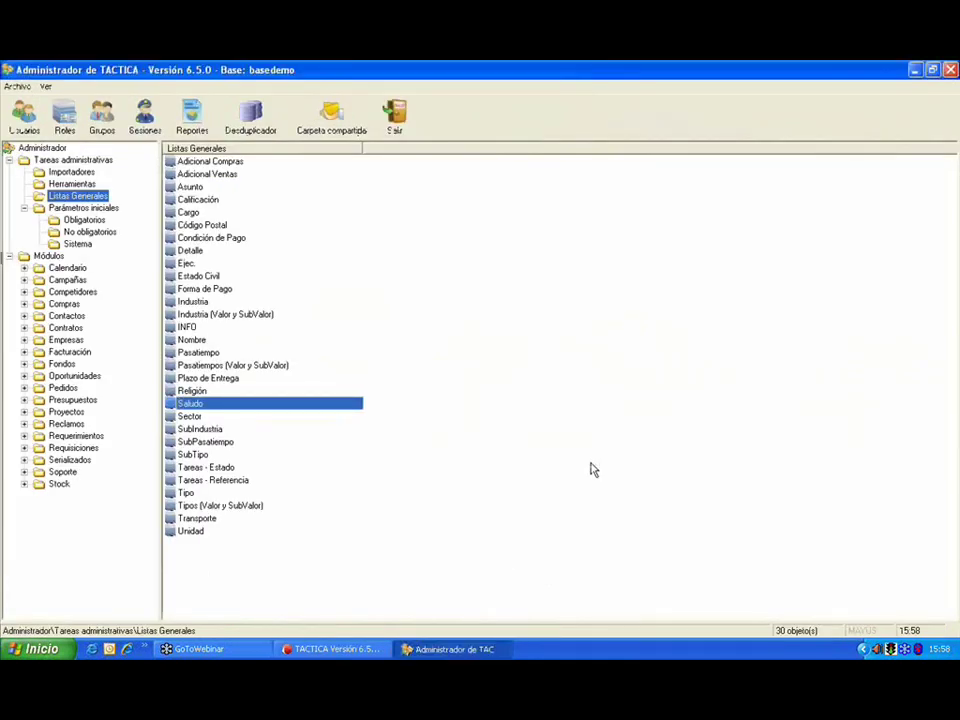
double_click(186, 212)
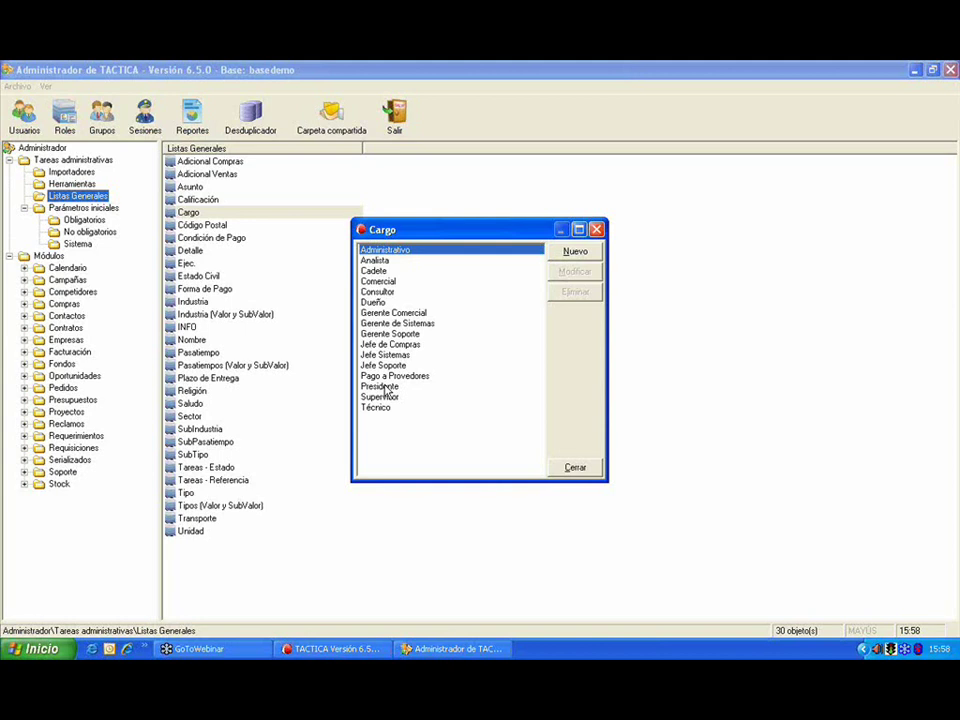
click(572, 469)
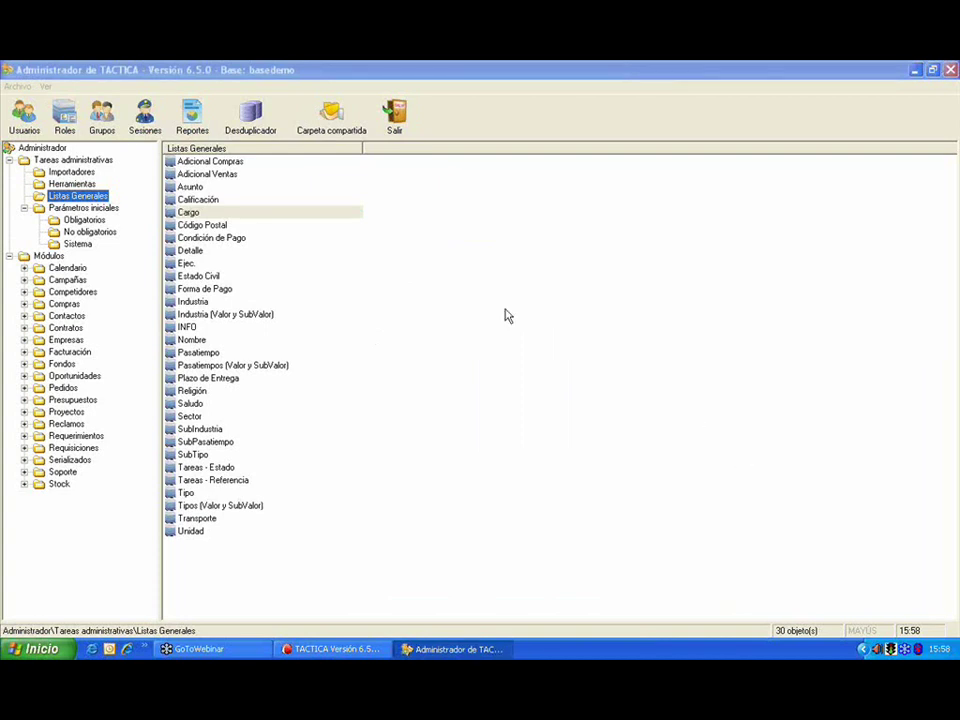
Step: Review the Licencia details under Sistema parameters, then close them
click(80, 245)
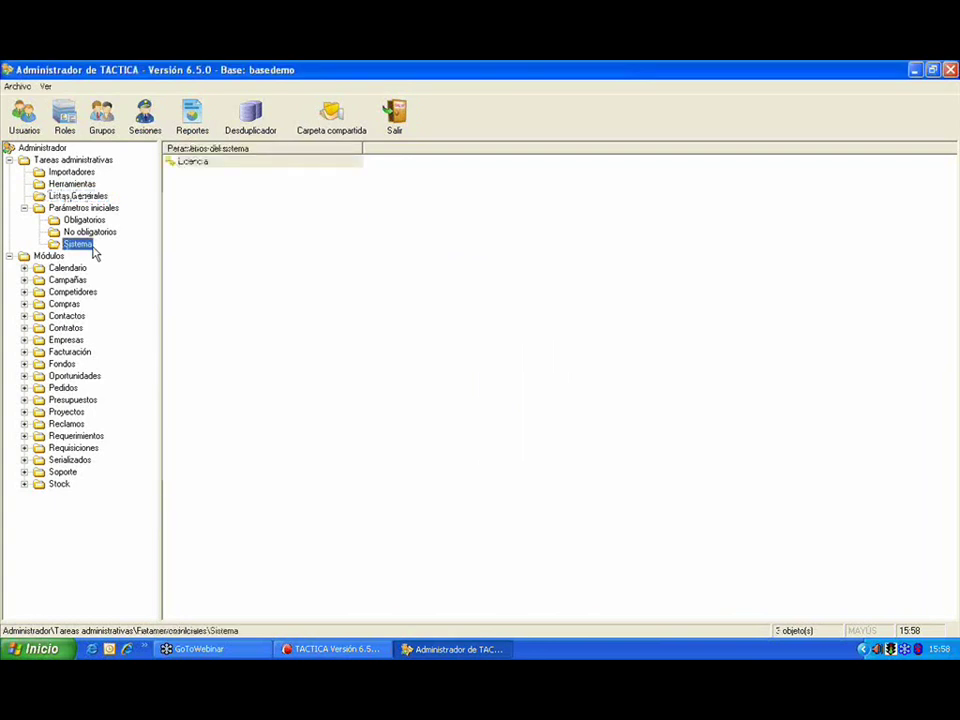
double_click(268, 162)
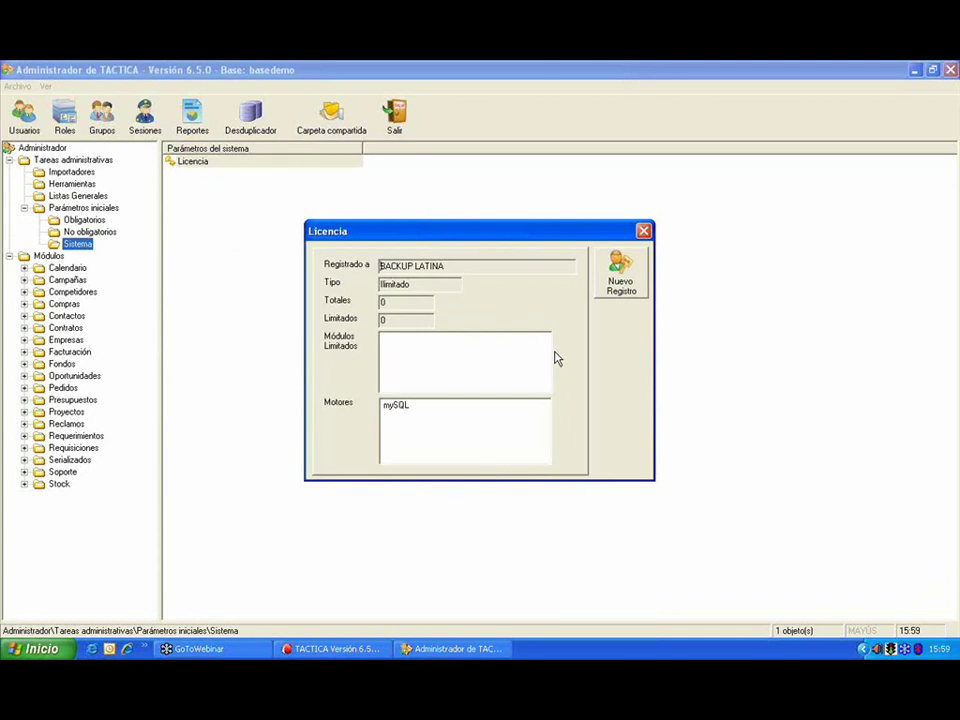
click(643, 233)
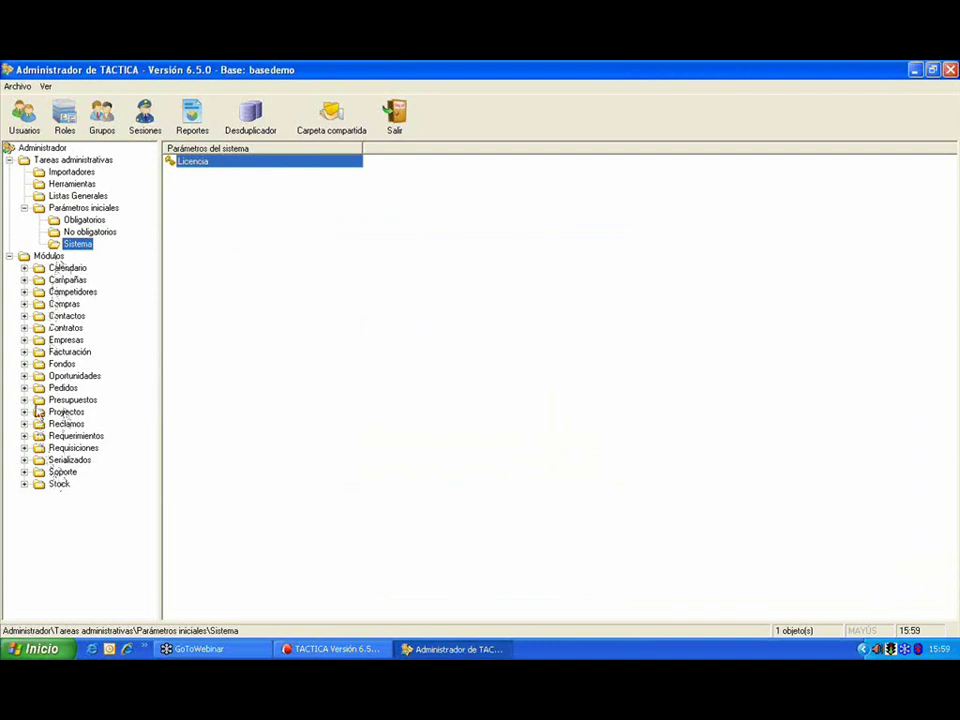
Step: Review the Empresas Fuente list, then select Armado de detalles under Adicionales
click(24, 340)
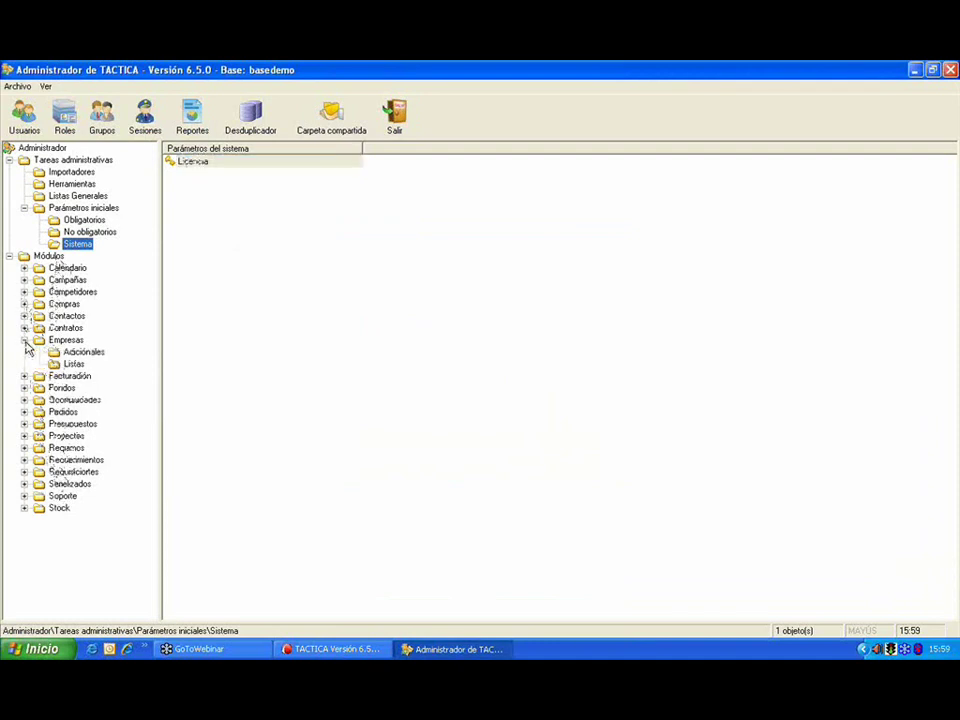
click(73, 363)
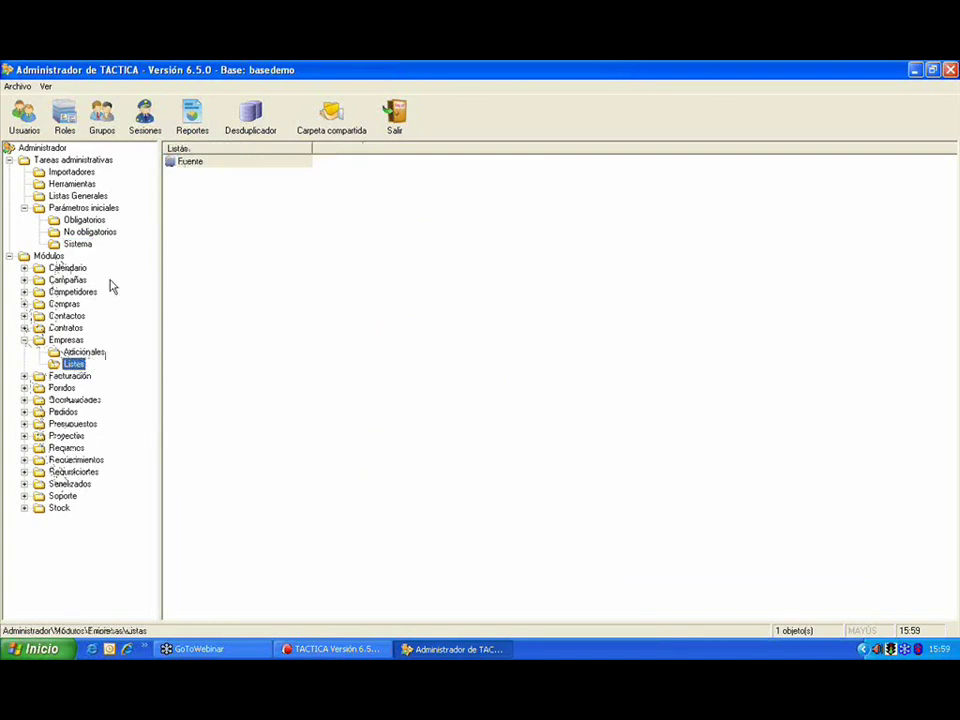
double_click(229, 163)
click(596, 229)
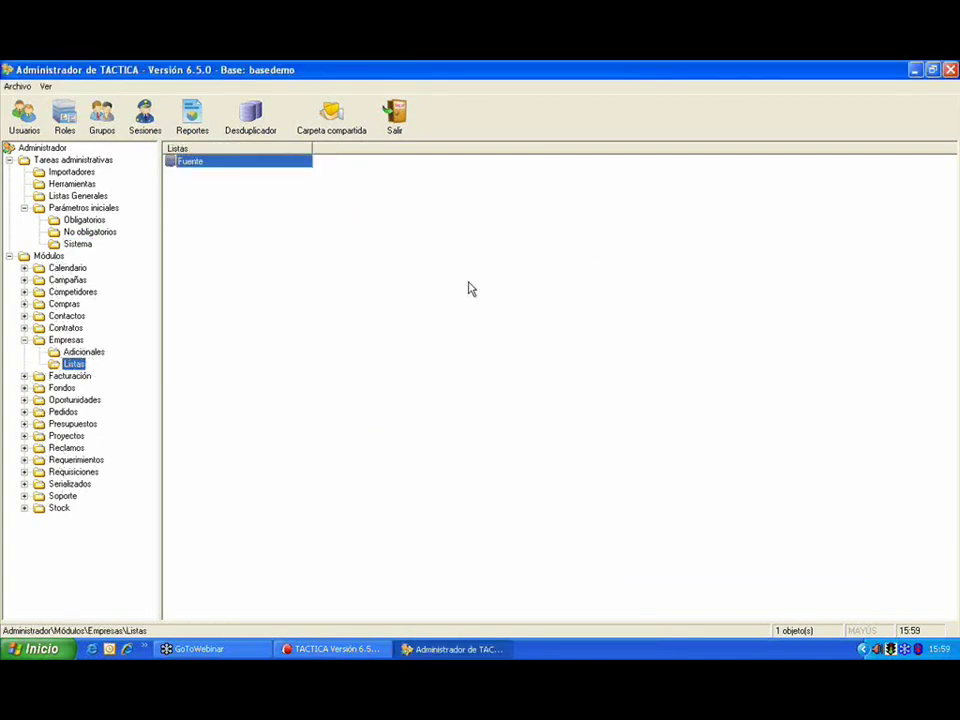
click(97, 353)
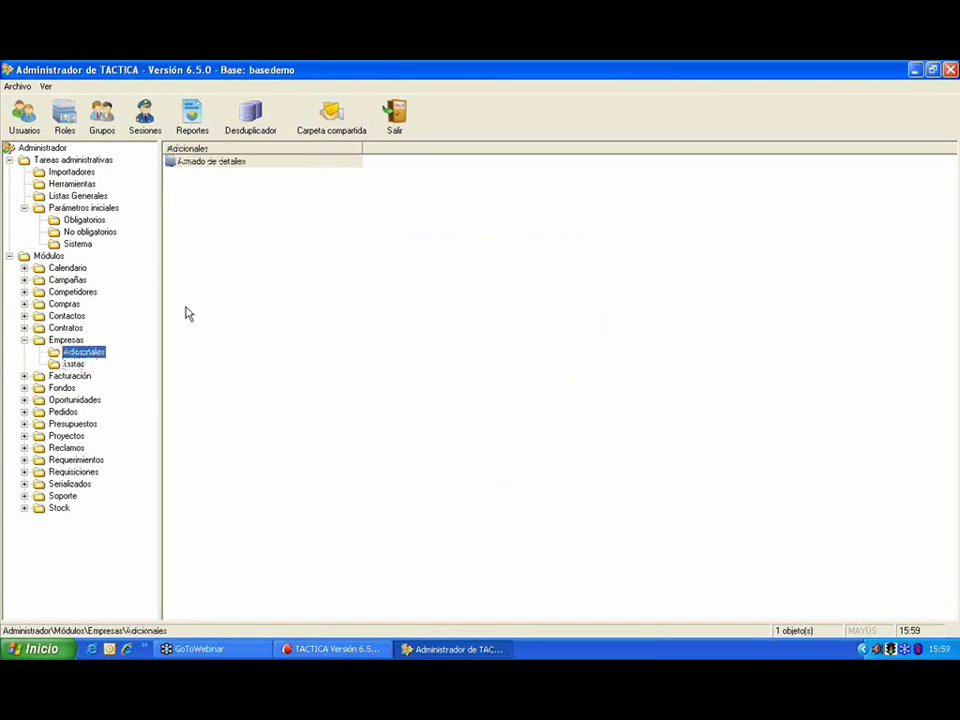
click(255, 163)
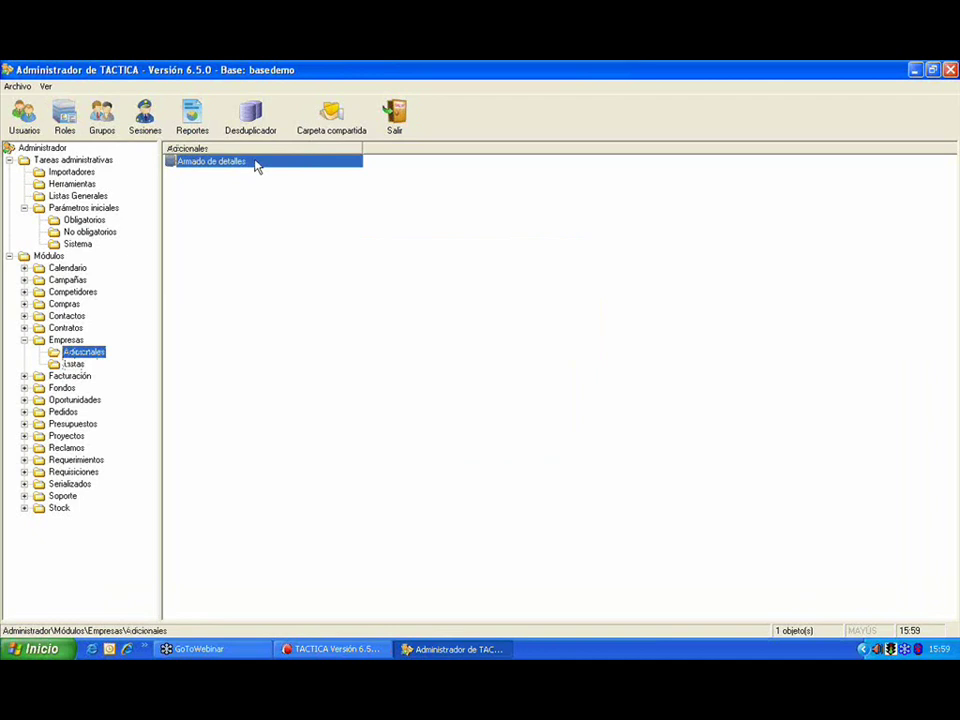
Step: View CONSULTORA G's empty Mantenimiento detail table in TACTICA, then return to Administrador
click(330, 648)
click(150, 327)
click(331, 277)
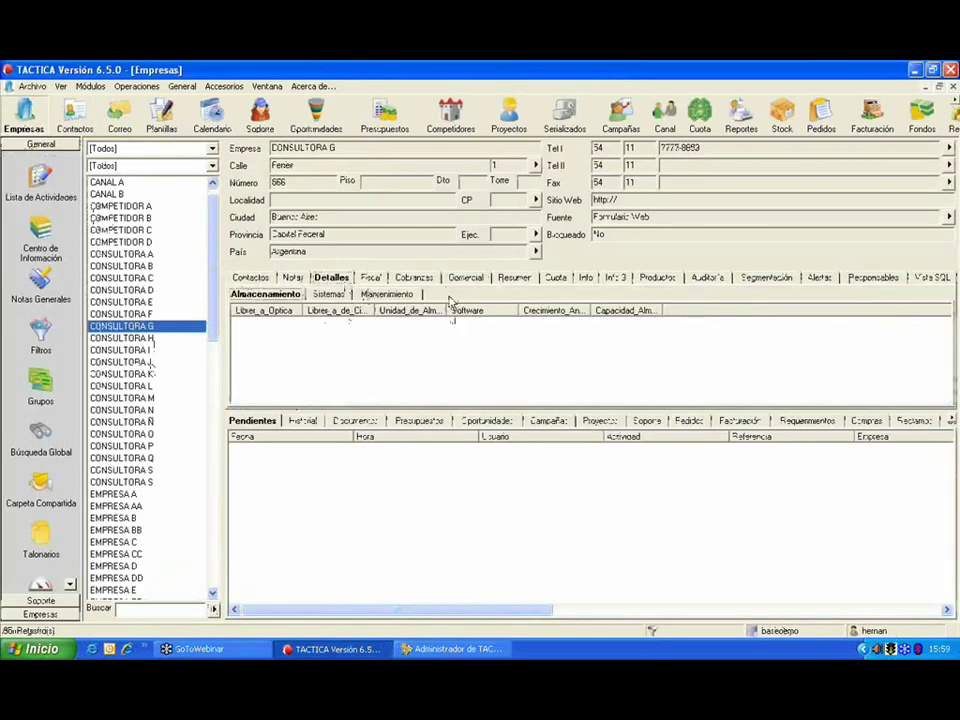
click(405, 295)
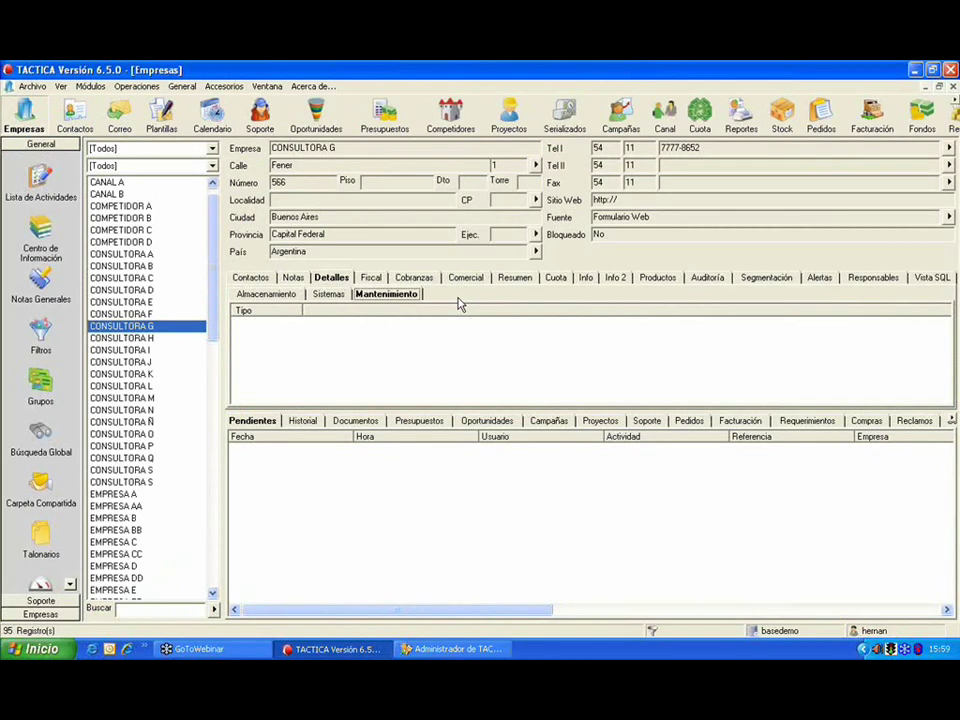
click(441, 651)
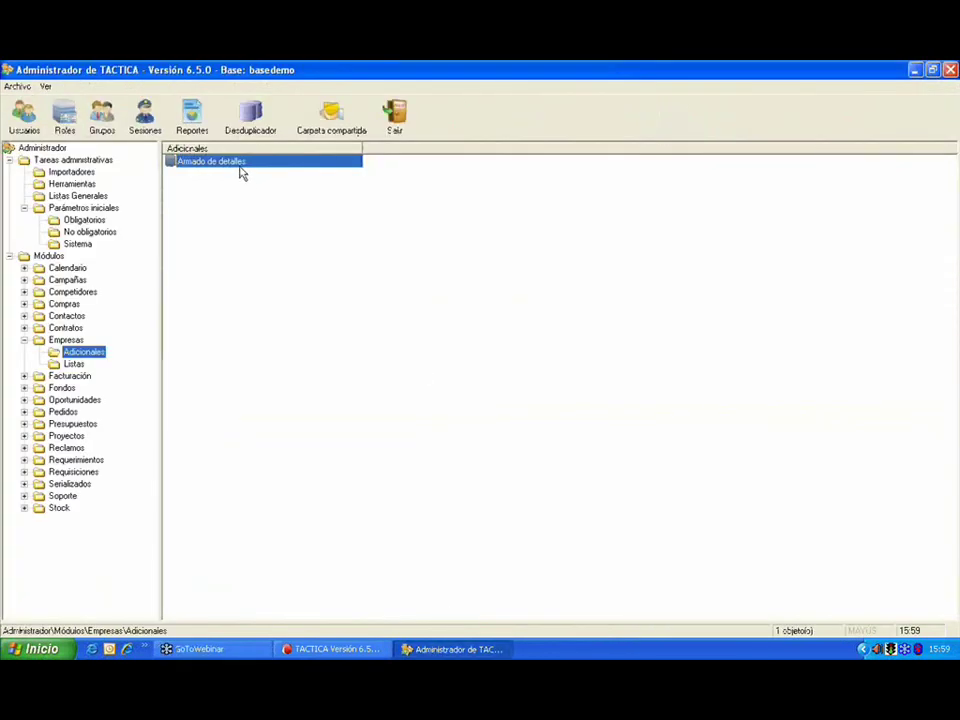
Step: Create a new Informacion_Adicional detail table, adjusting its limit value
double_click(240, 174)
click(601, 241)
drag(662, 178, 332, 140)
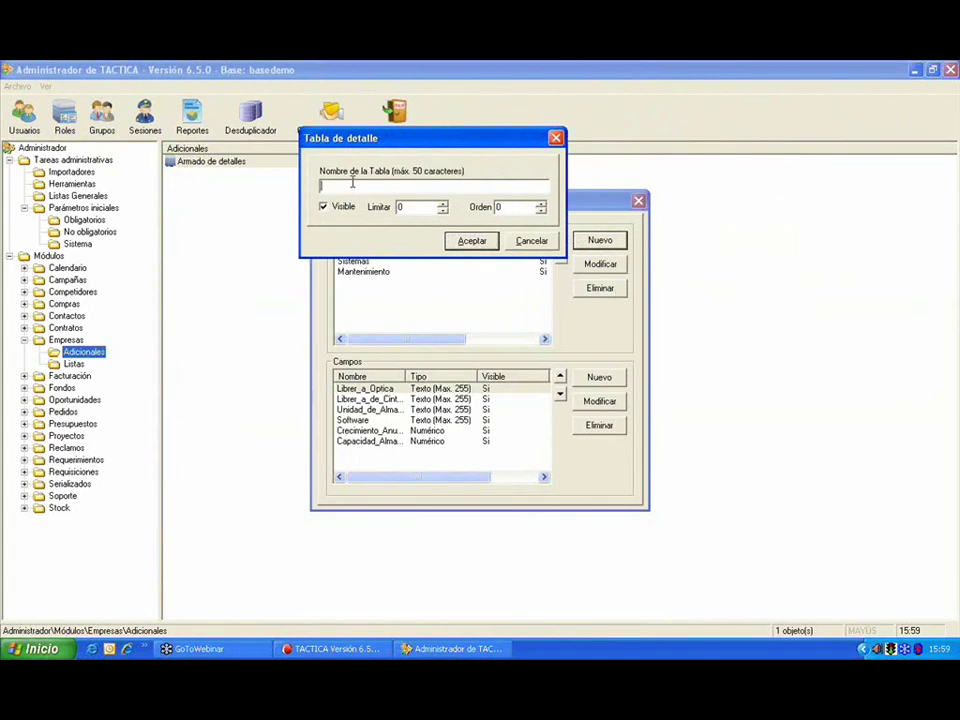
text(Información)
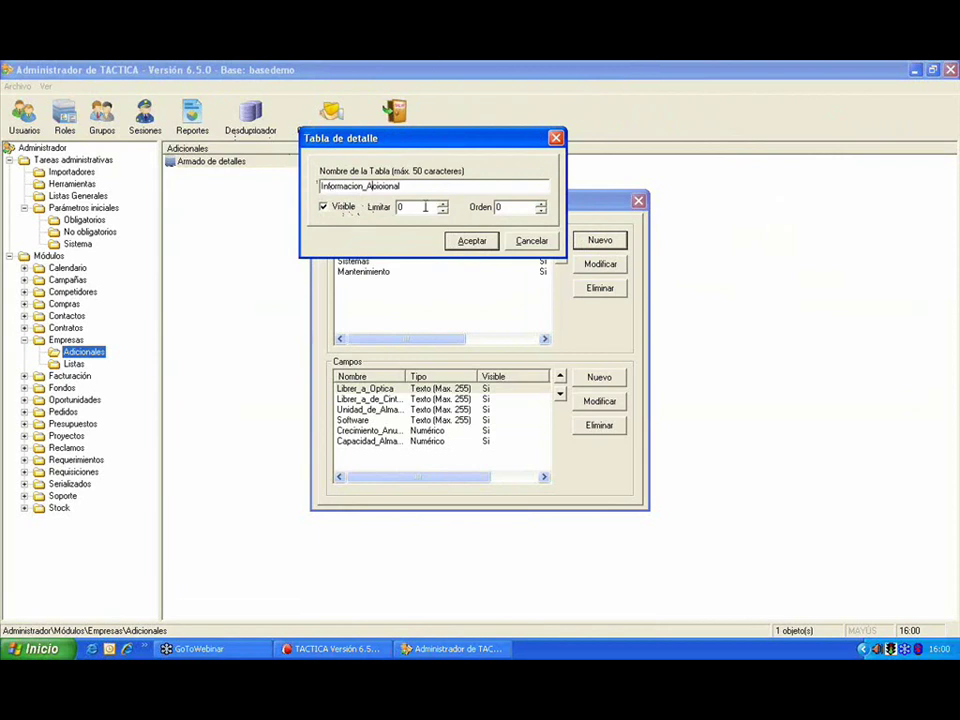
double_click(425, 207)
click(450, 240)
click(470, 241)
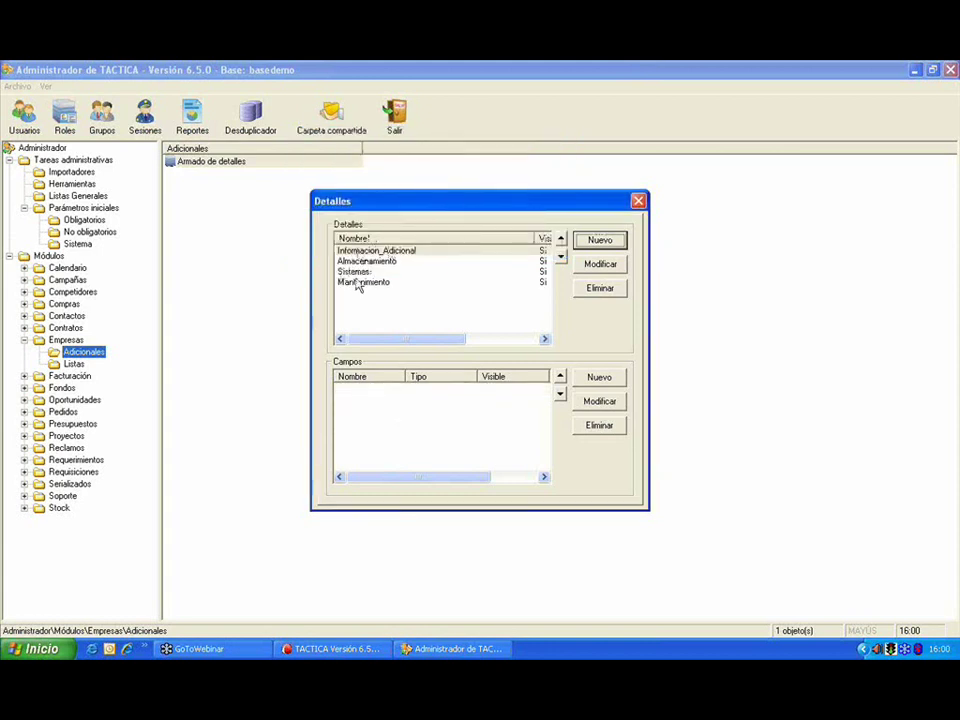
Step: Browse the existing detail tables' fields, then select Informacion_Adicional
click(386, 260)
click(385, 271)
click(379, 283)
click(386, 271)
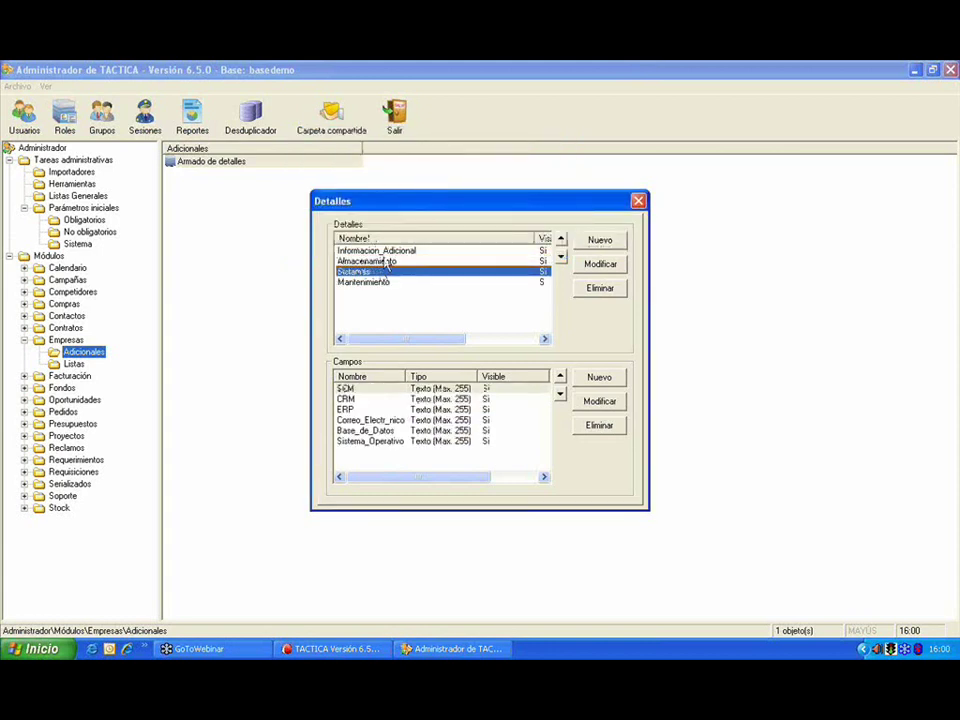
click(386, 252)
click(389, 261)
click(390, 252)
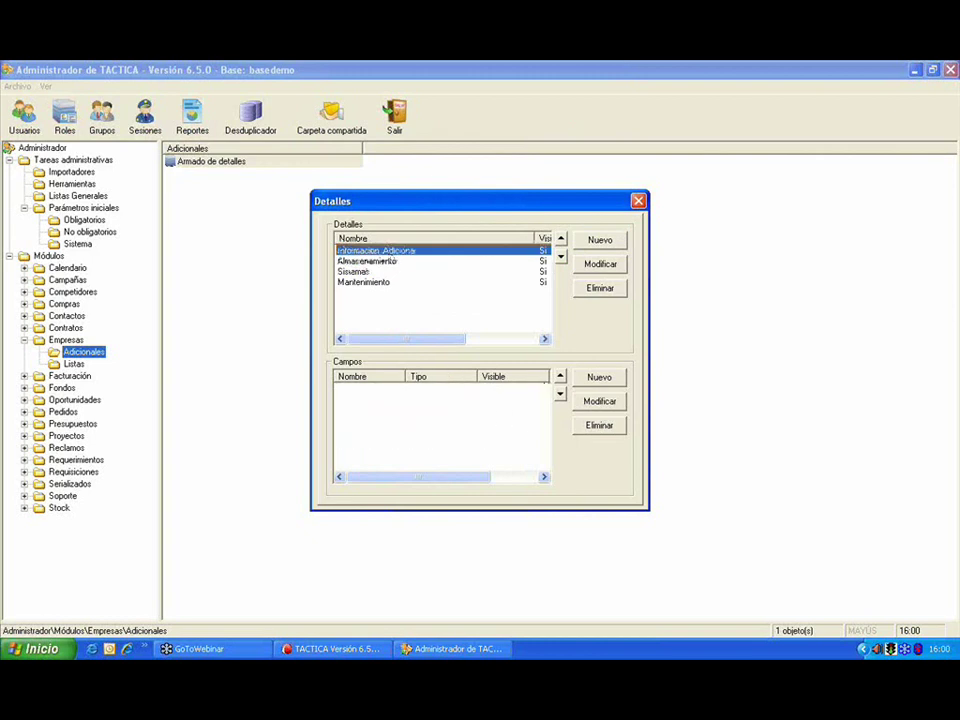
Step: Add a numeric Facturacion field with order 1 to Informacion_Adicional
click(580, 378)
drag(651, 302, 261, 250)
text(Fe)
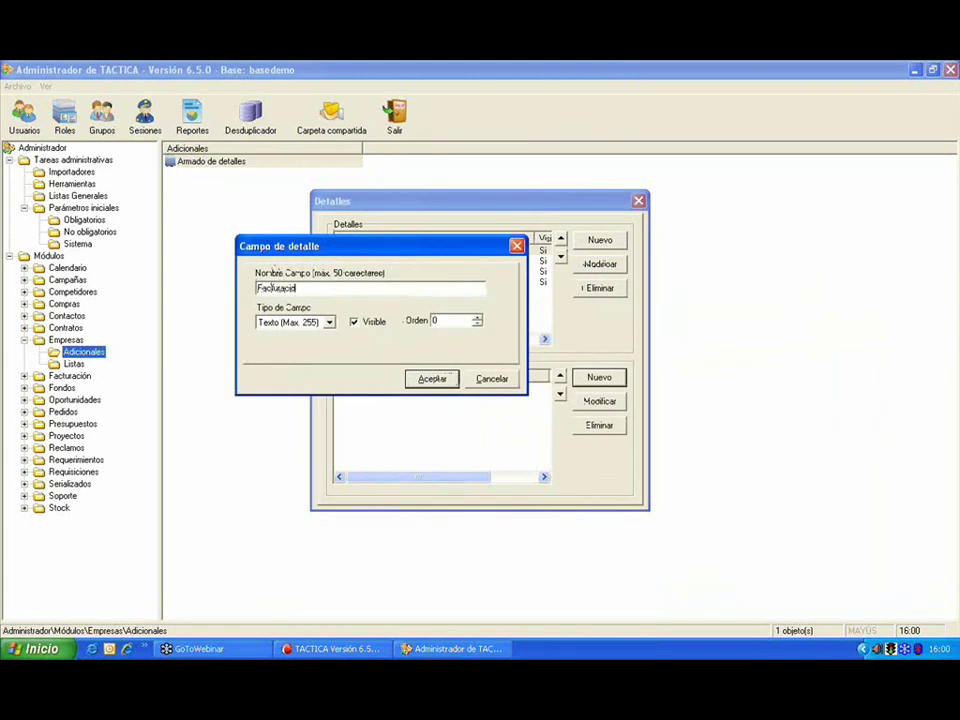
click(328, 322)
click(306, 355)
key(Tab)
text(1)
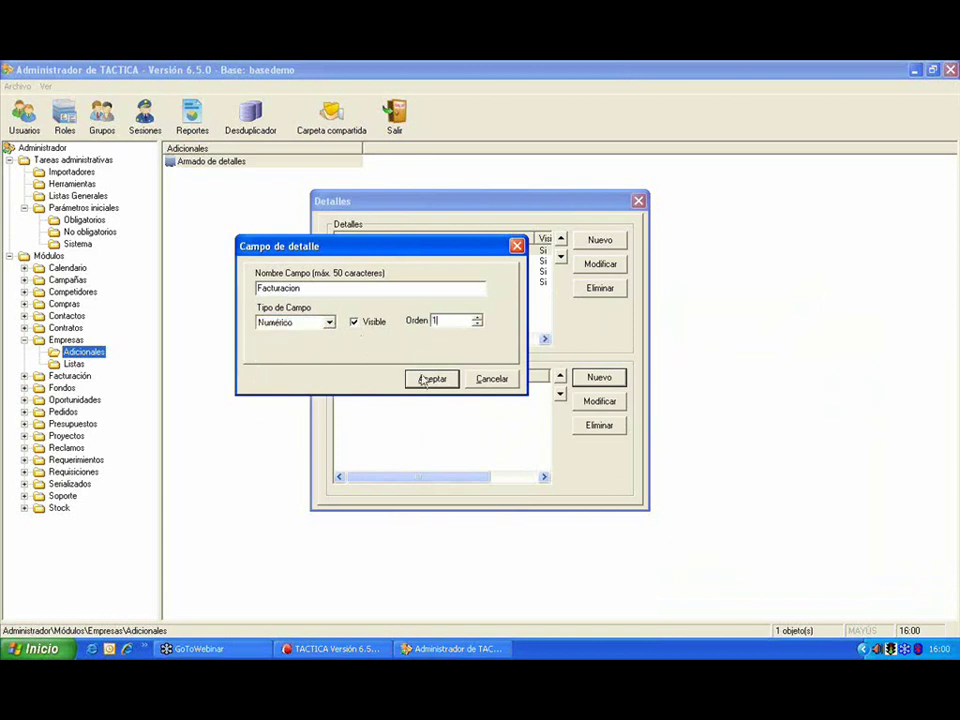
click(425, 380)
Step: Add a Cantidad_de_Empleados field with order 2
click(608, 382)
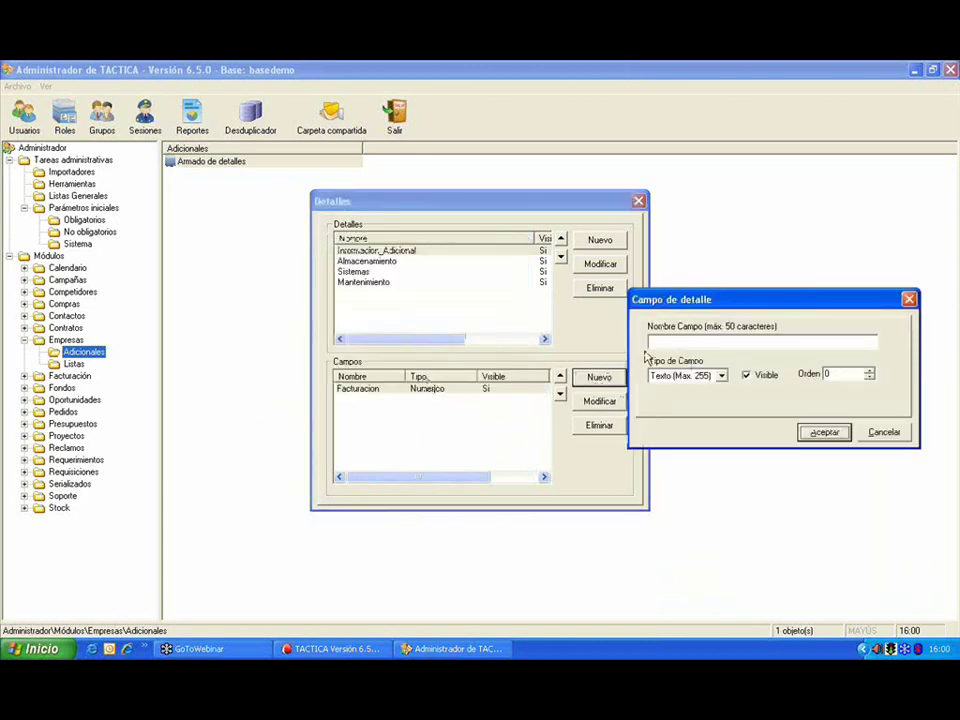
text(Cantidad_de_Empleados)
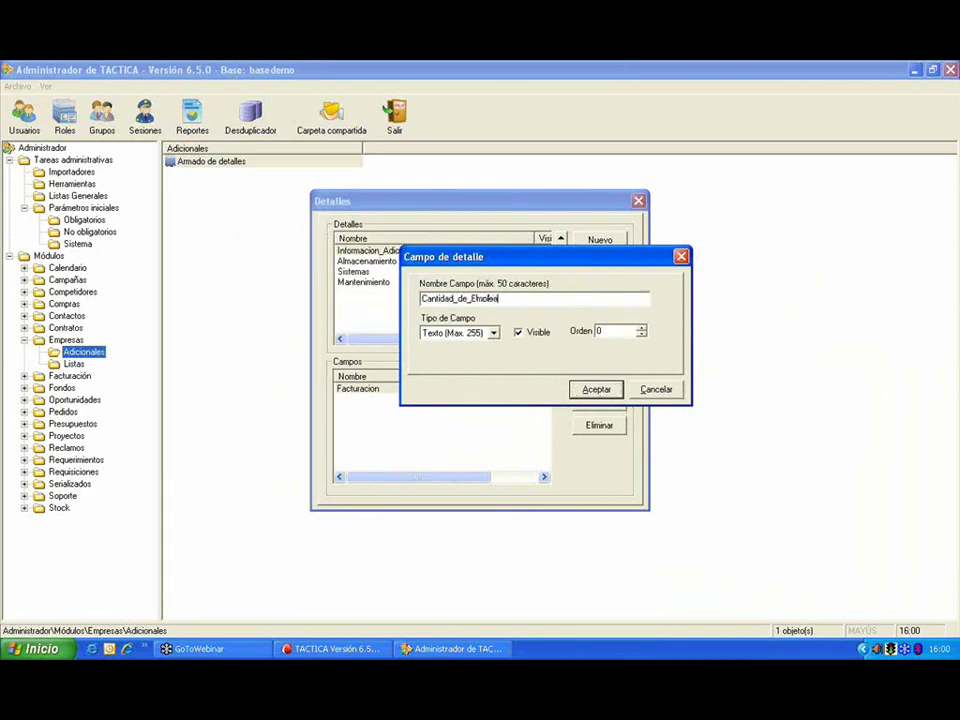
double_click(602, 330)
text(2)
click(594, 389)
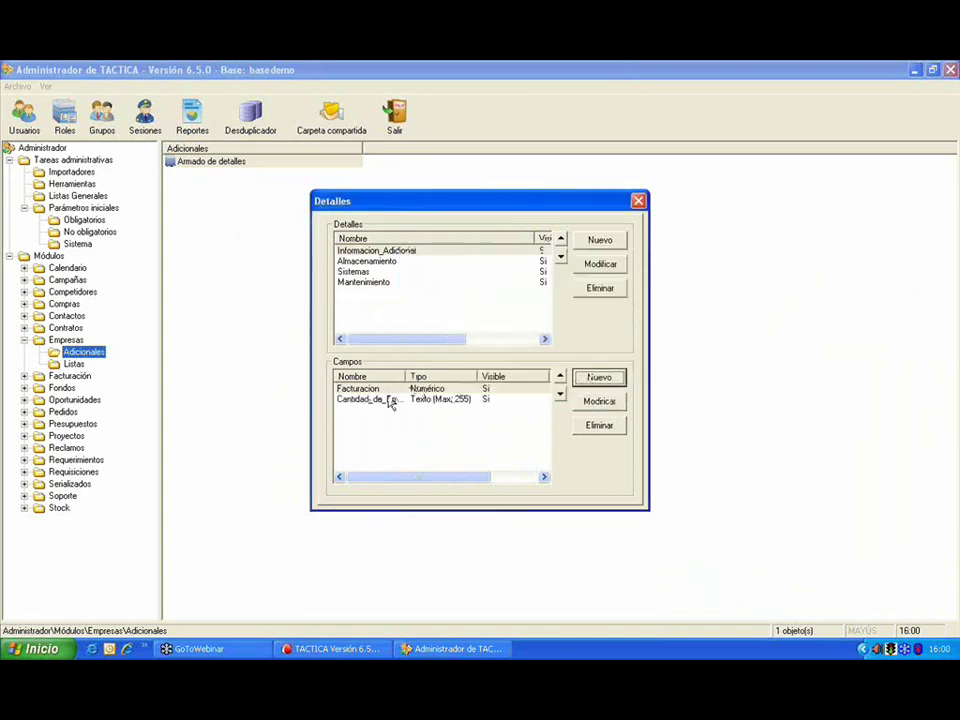
Step: Add a Produccion_Anual field with order 3 and close the Detalles setup
click(603, 384)
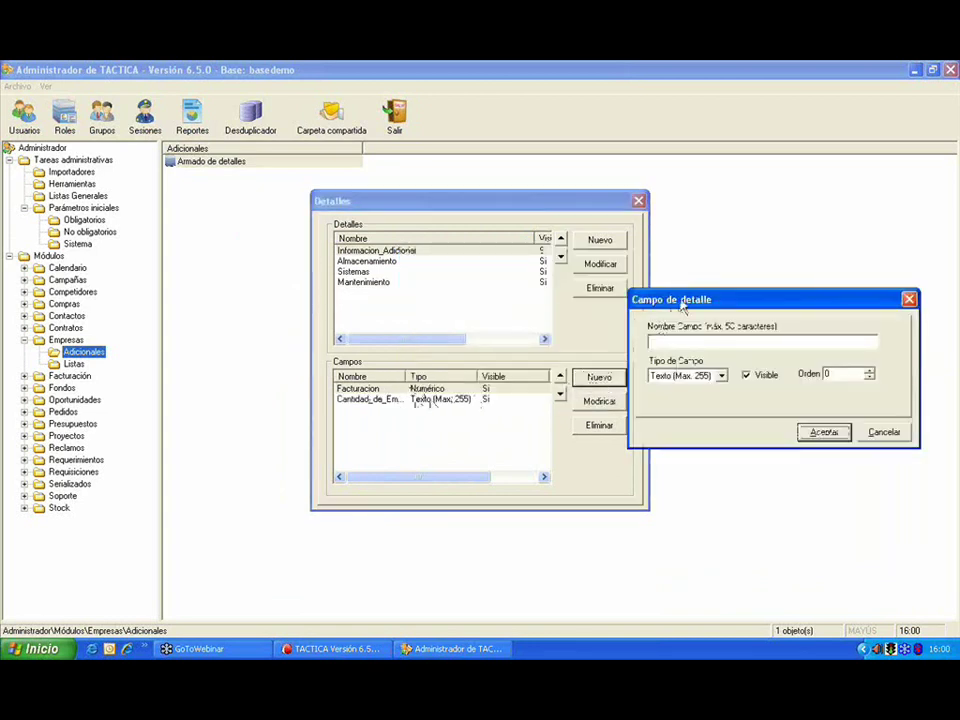
drag(682, 302, 318, 200)
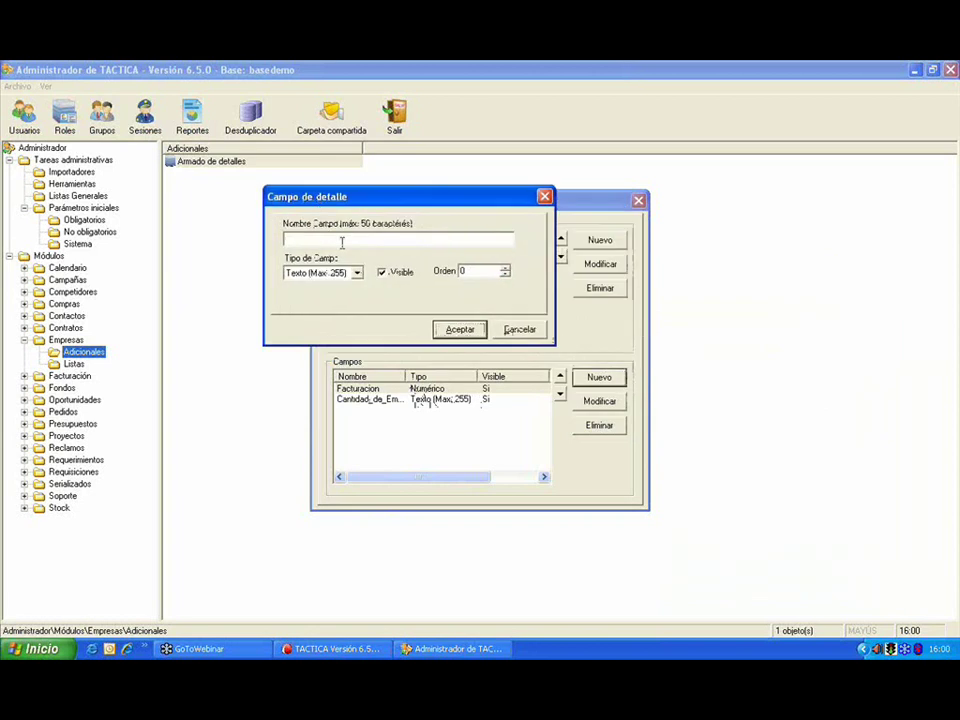
text(Produccion)
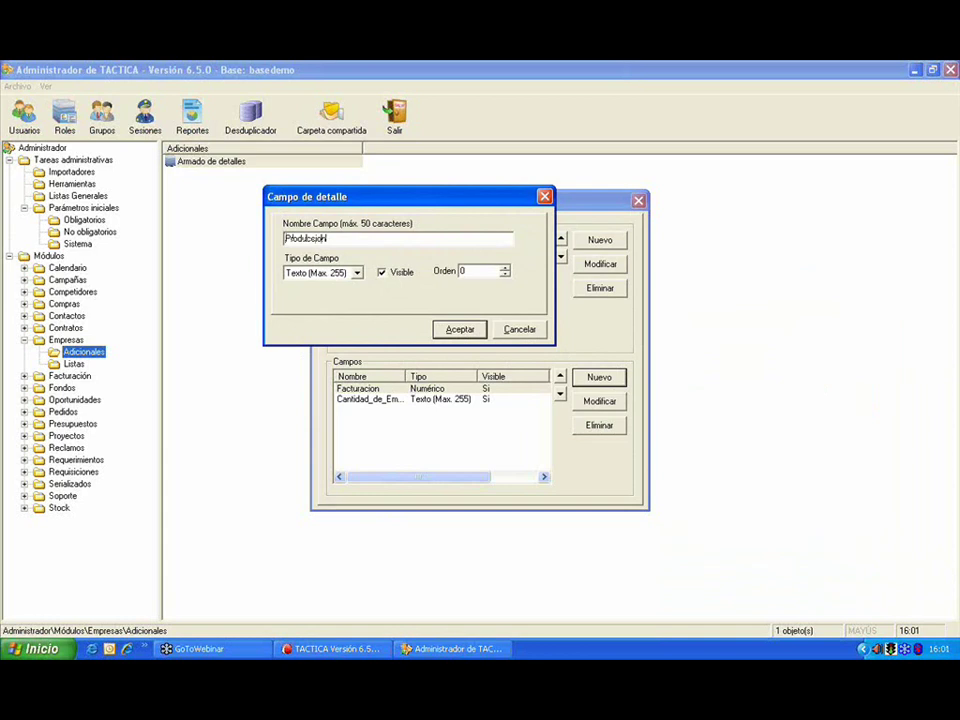
text(_Anual)
key(Tab)
text(3)
click(459, 330)
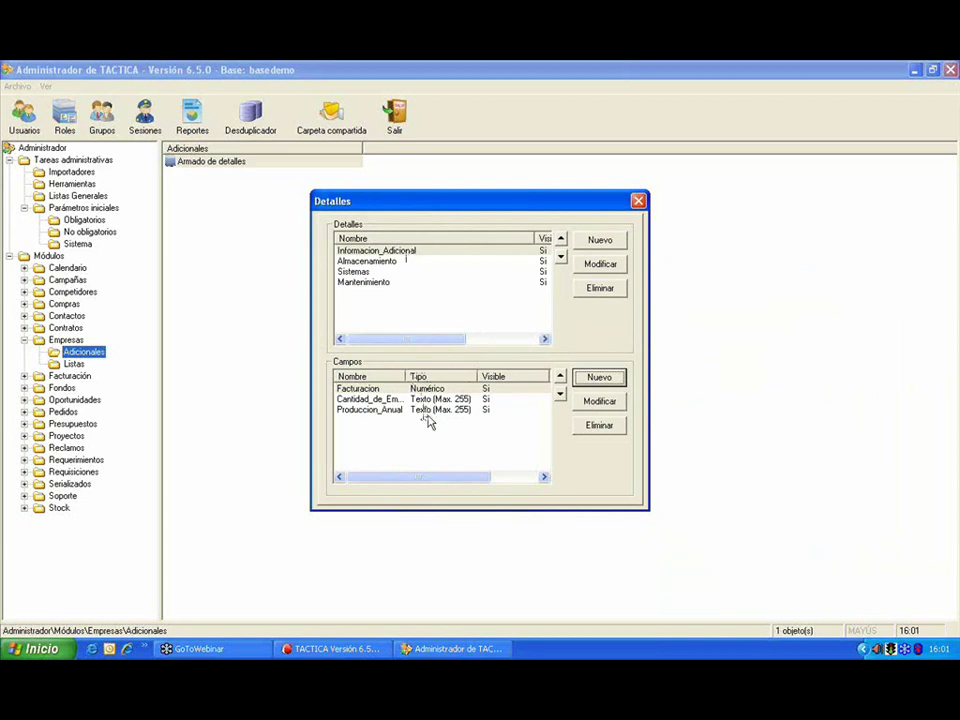
click(638, 201)
Step: Log back into TACTICA and open EMPRESA A's Detalles tab
click(357, 646)
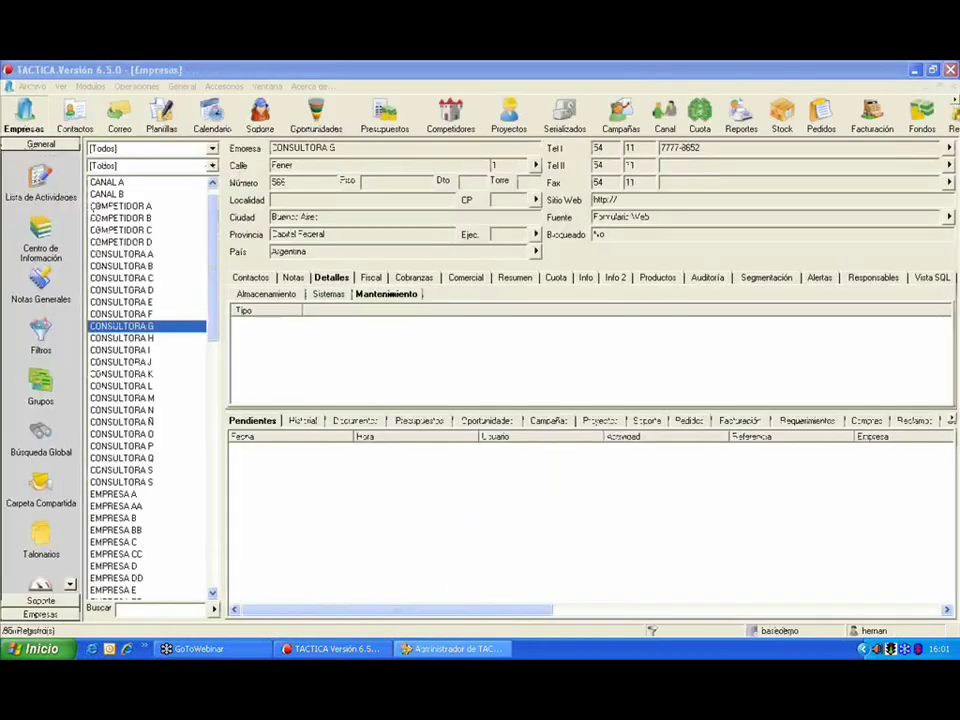
click(43, 107)
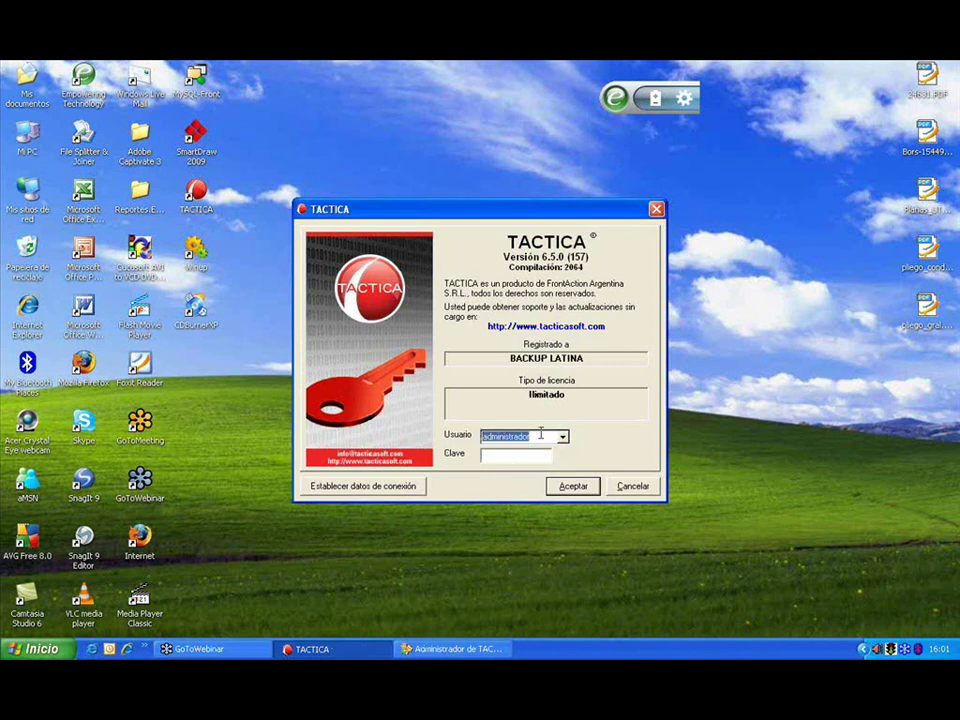
click(540, 433)
click(570, 486)
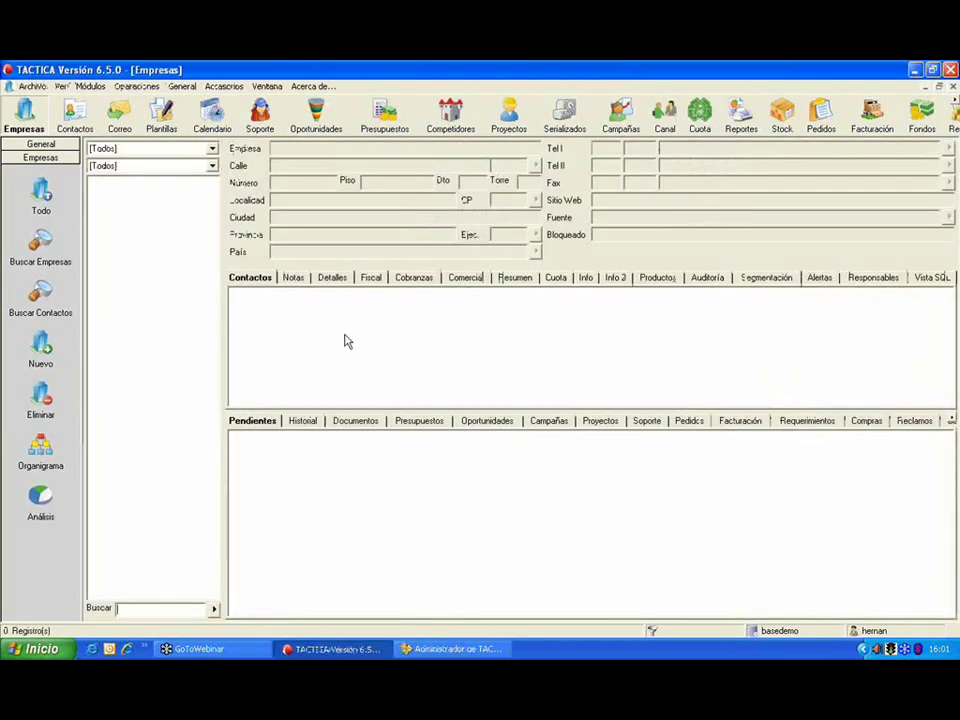
click(213, 608)
click(176, 338)
click(167, 506)
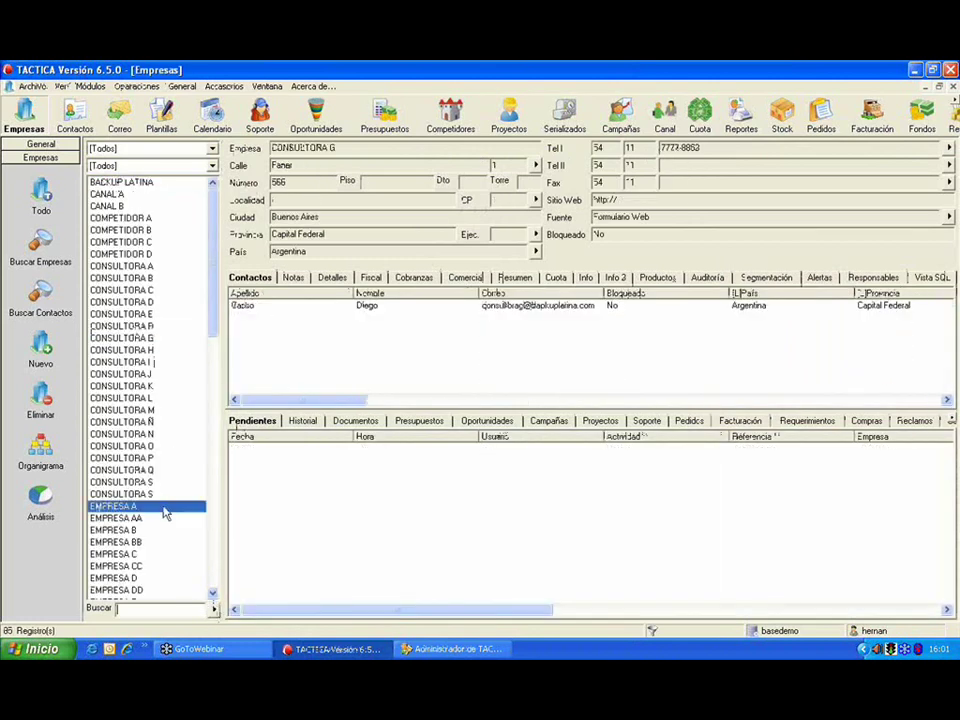
click(332, 277)
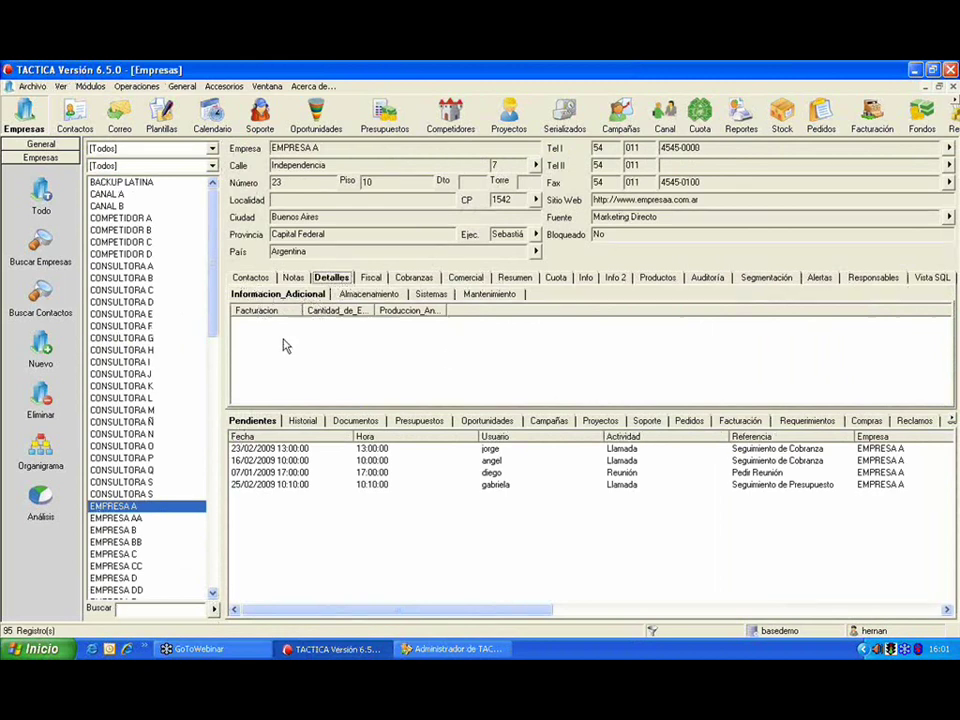
double_click(305, 355)
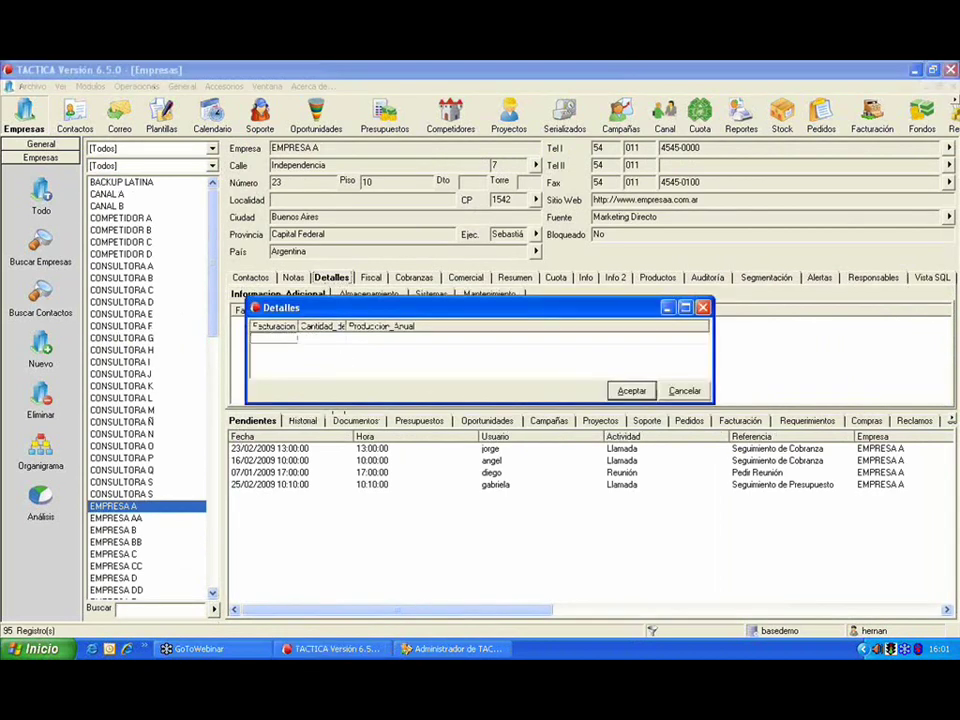
text(23213121)
text(323)
key(Tab)
text(2123123023)
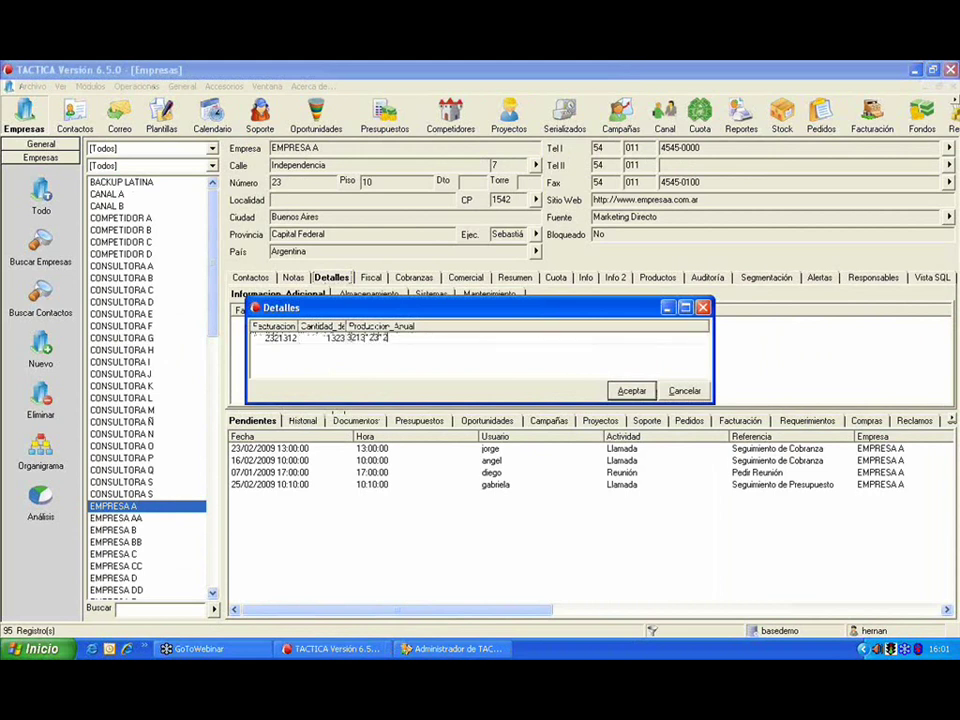
click(628, 391)
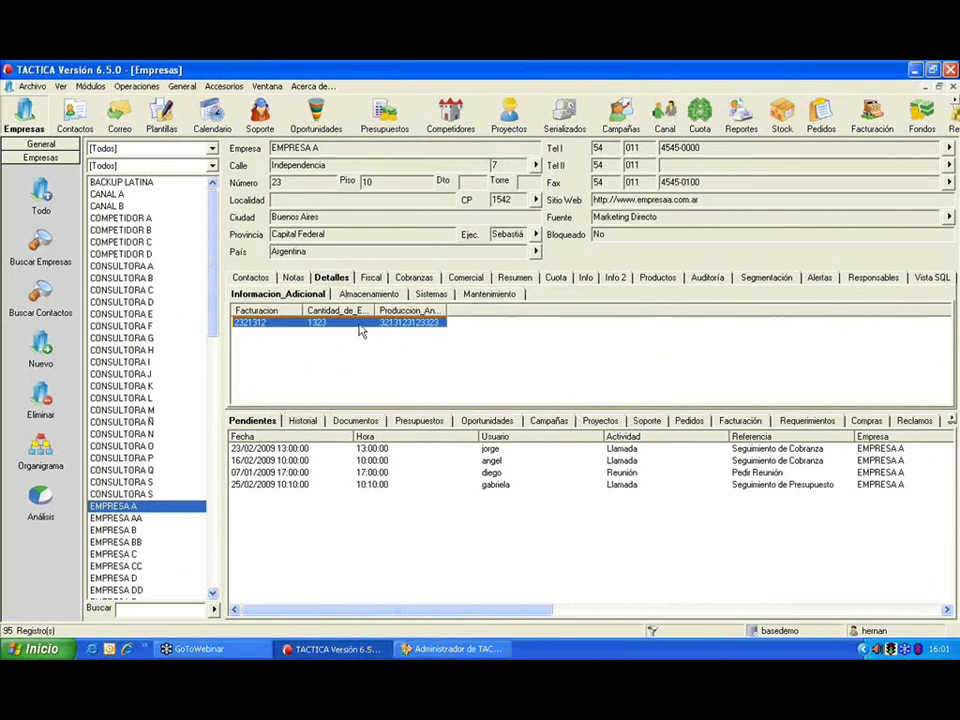
click(313, 364)
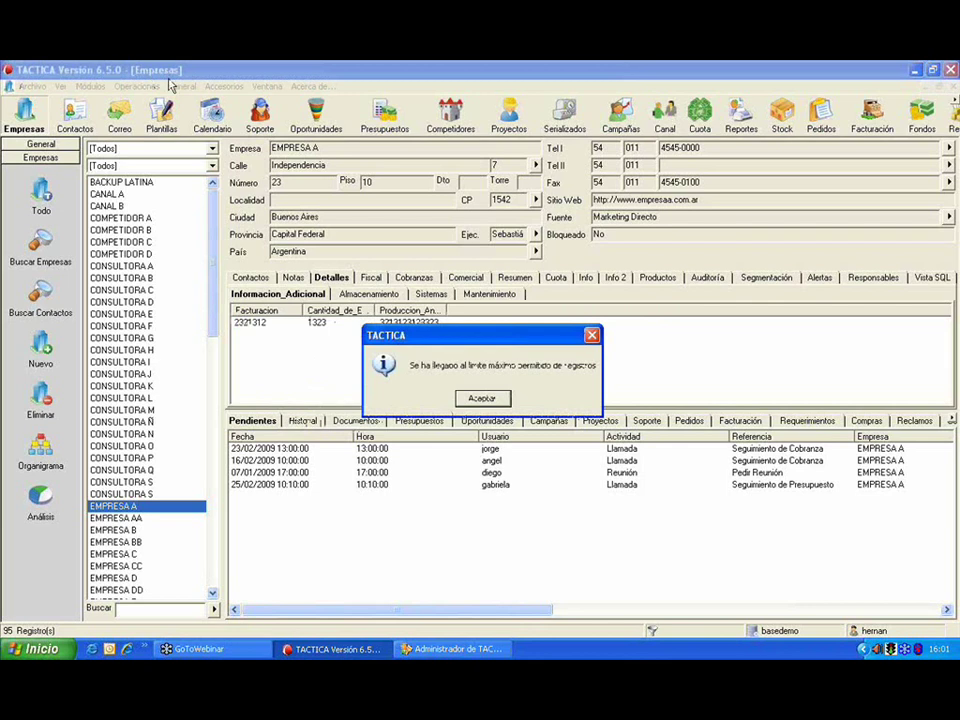
click(500, 398)
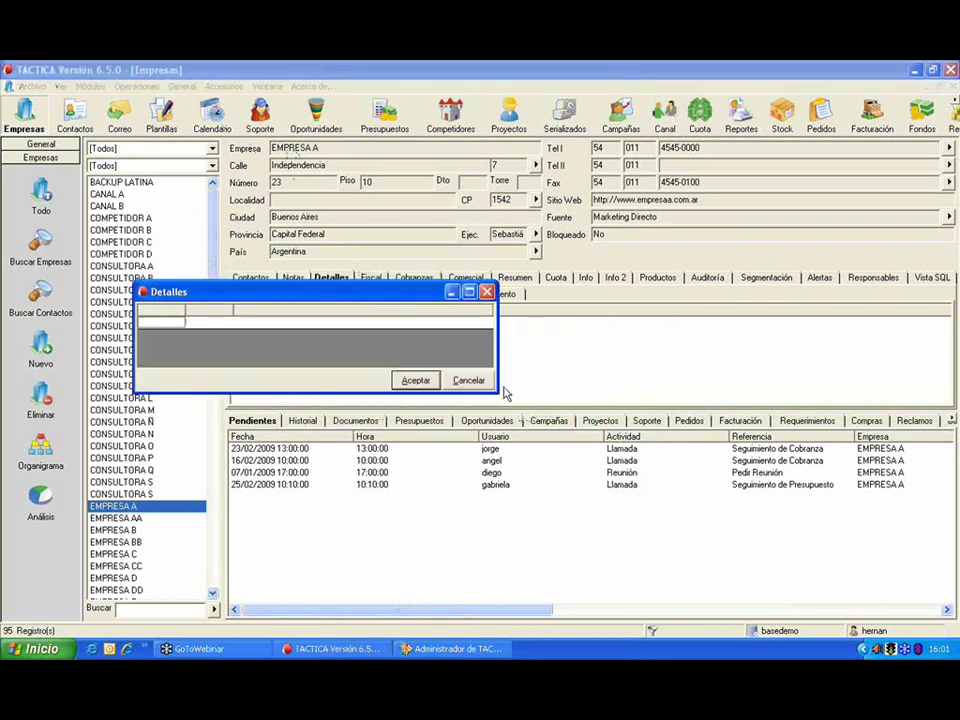
Step: Dismiss the empty Detalles dialog and select CONSULTORA N, whose Informacion_Adicional has no rows
click(125, 434)
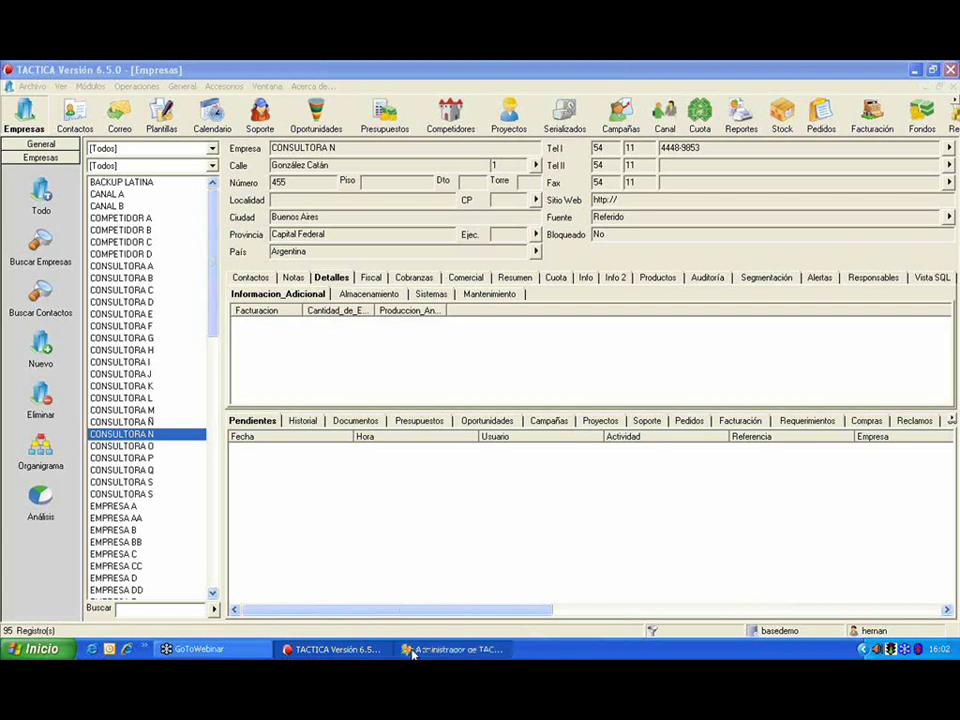
Step: Return to the TACTICA administrator, open the Empresas details setup and select Produccion_Anual
click(455, 649)
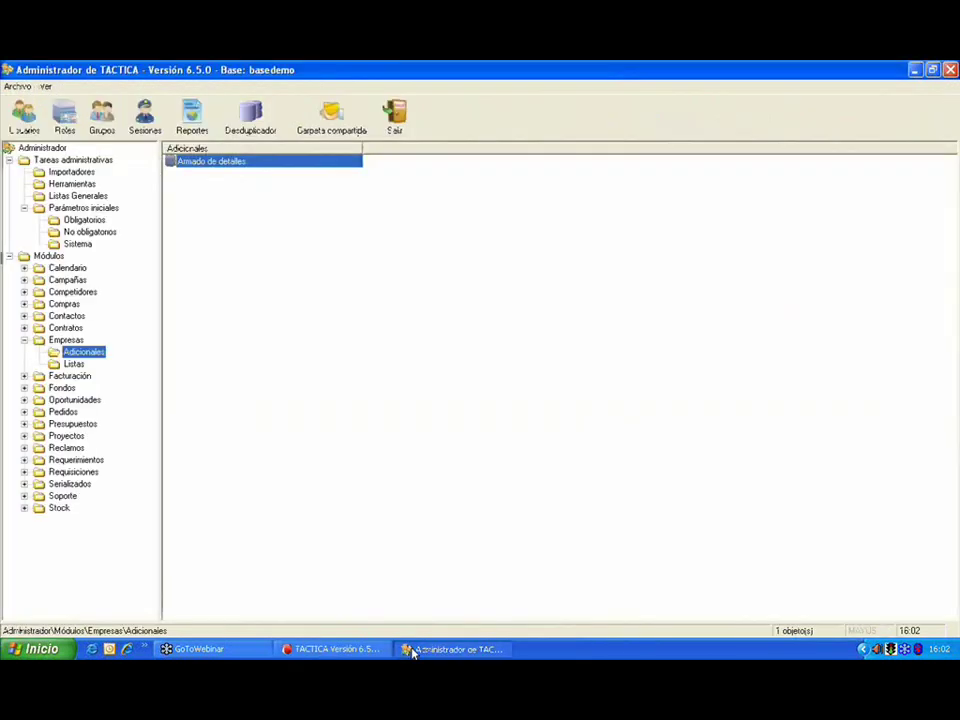
double_click(242, 164)
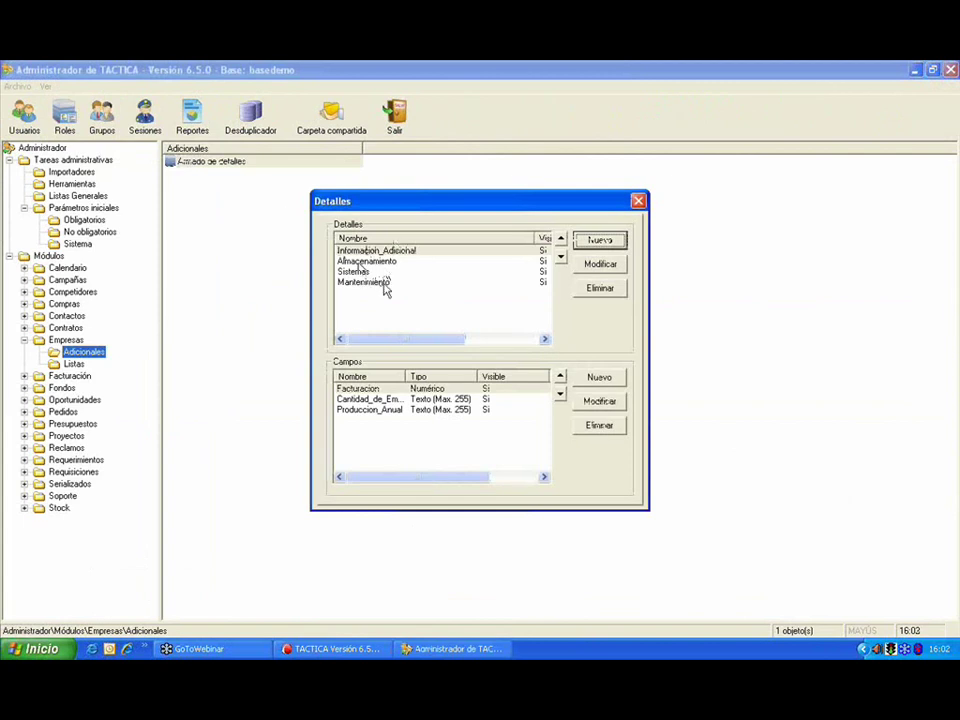
click(456, 410)
Step: Start a new detail field and set its type to Texto Largo
click(600, 379)
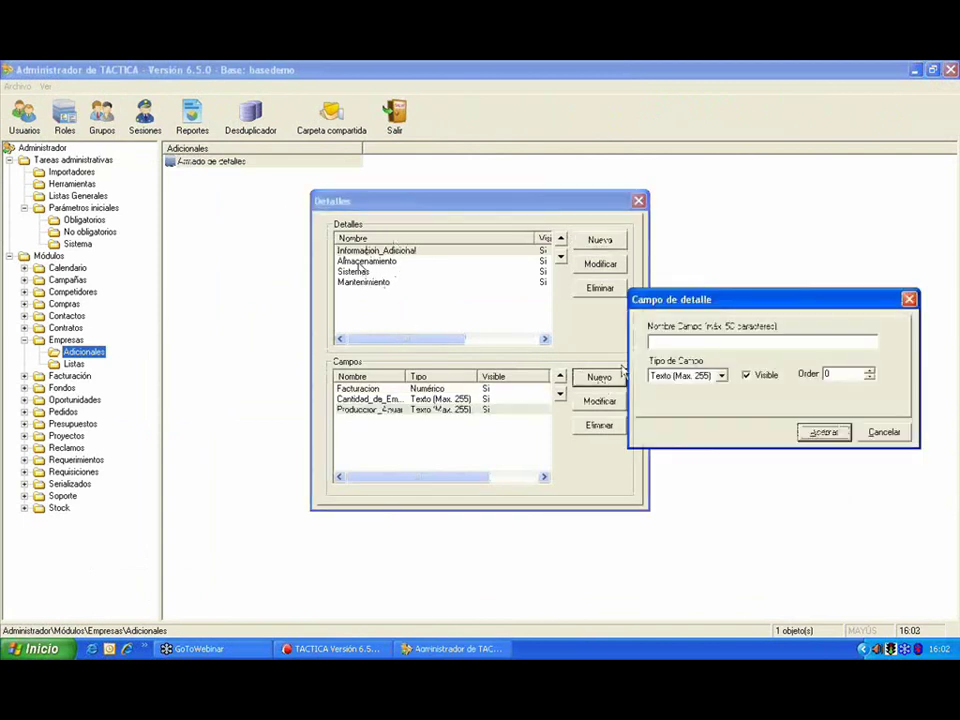
drag(664, 297, 368, 226)
click(418, 306)
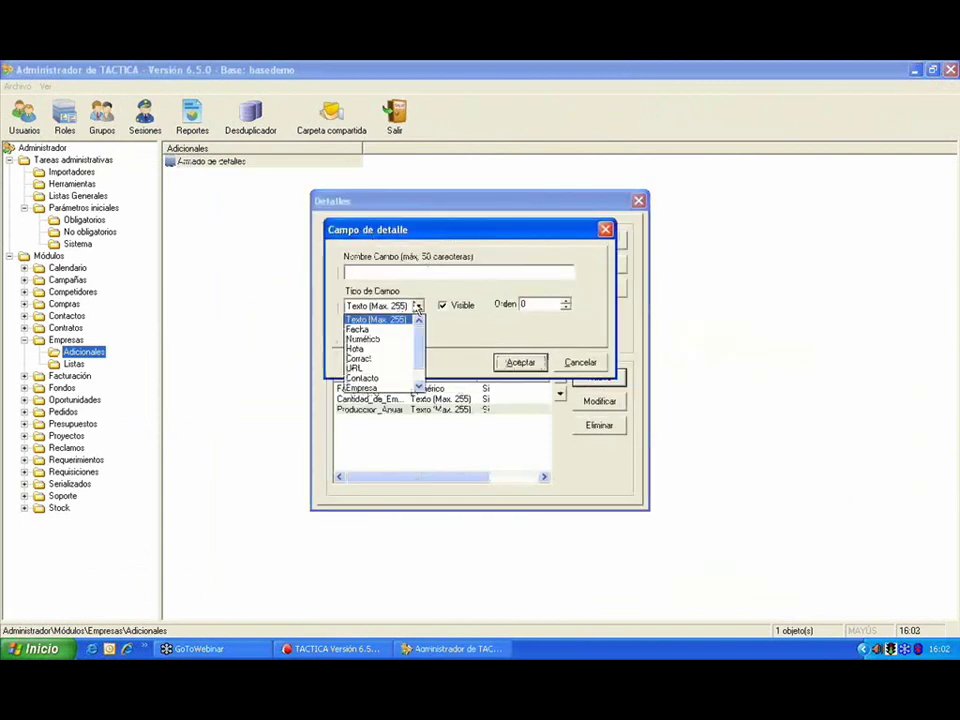
scroll(420, 365, down, 1)
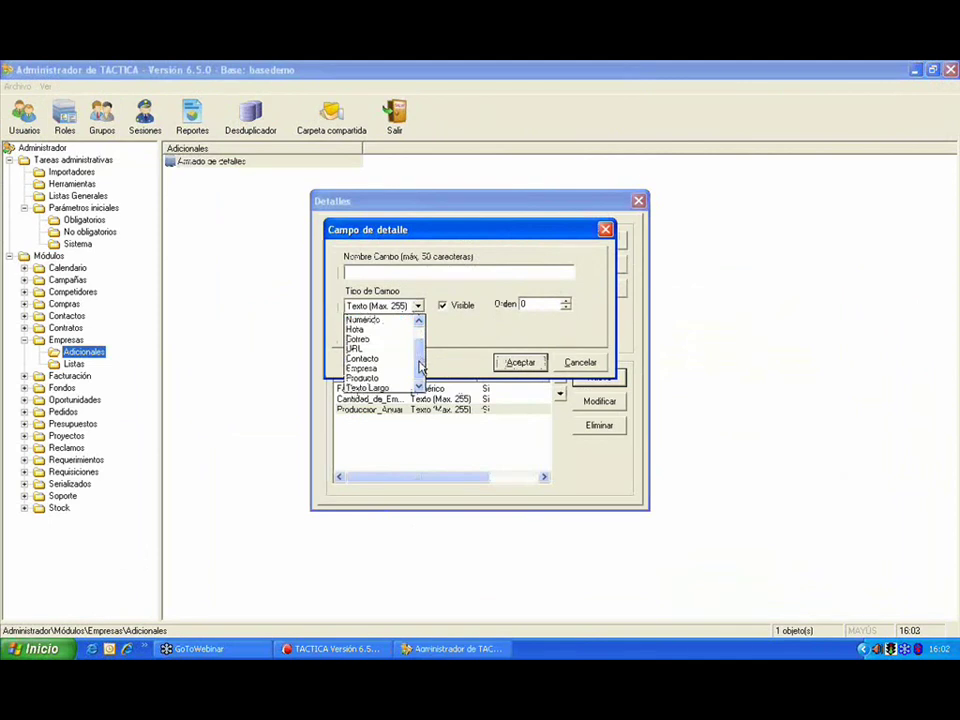
scroll(425, 345, up, 1)
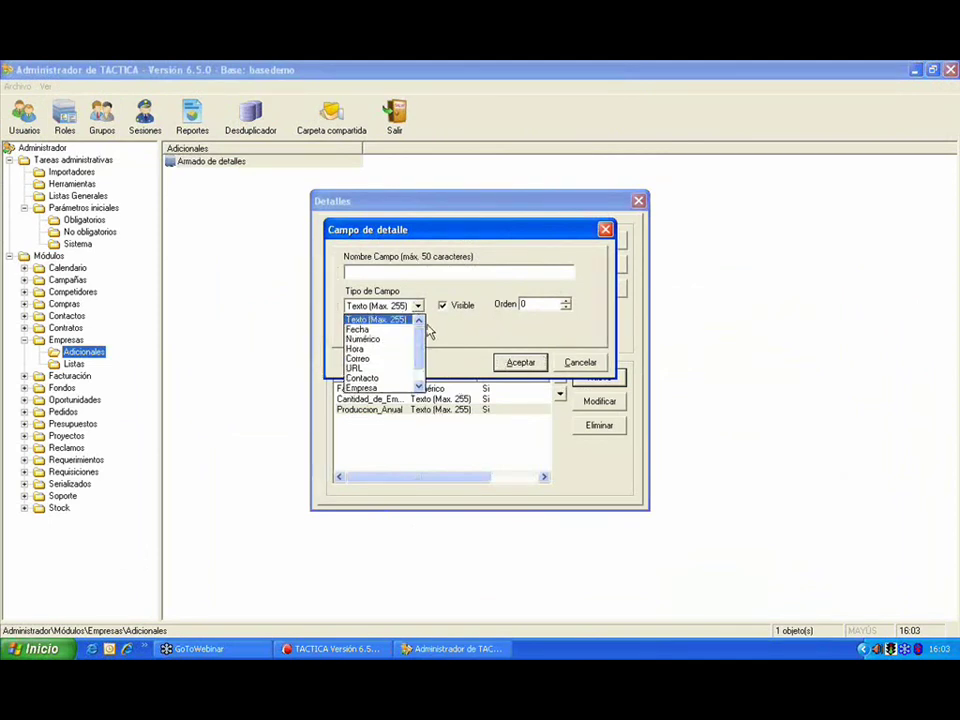
scroll(420, 350, down, 1)
scroll(421, 360, up, 1)
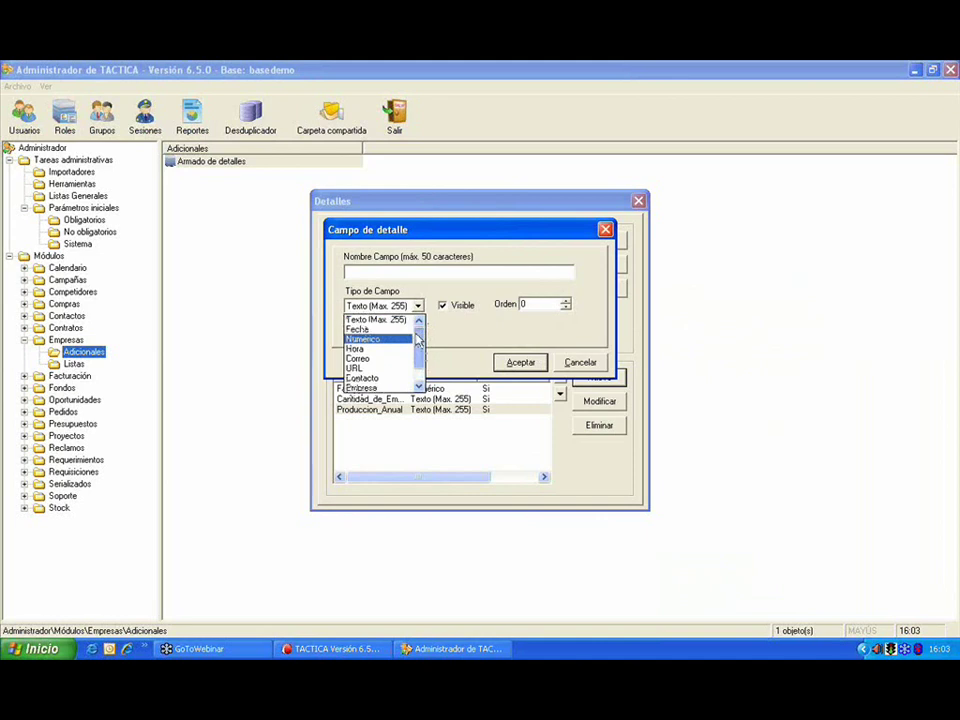
scroll(405, 380, down, 1)
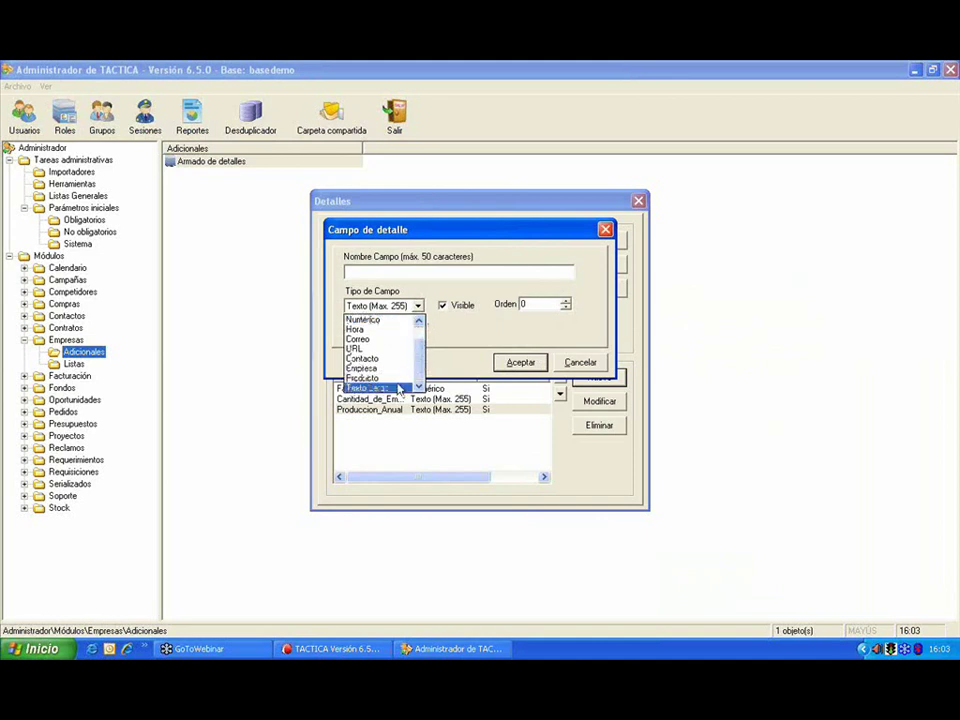
click(398, 388)
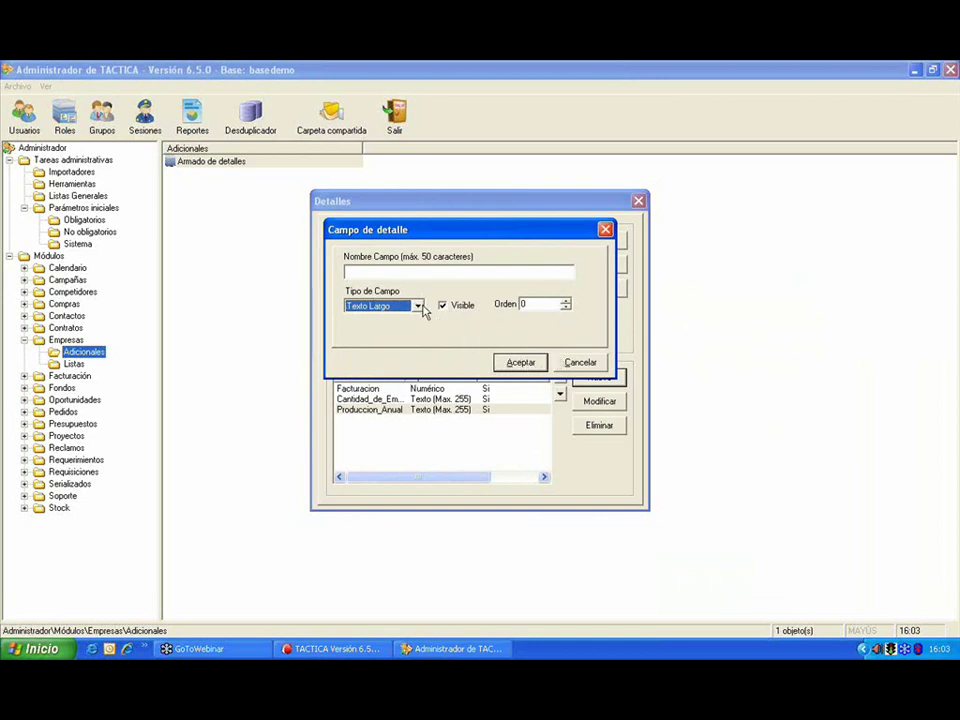
Step: Leave the type list unchanged, discard the new field and close the Detalles dialog
click(420, 307)
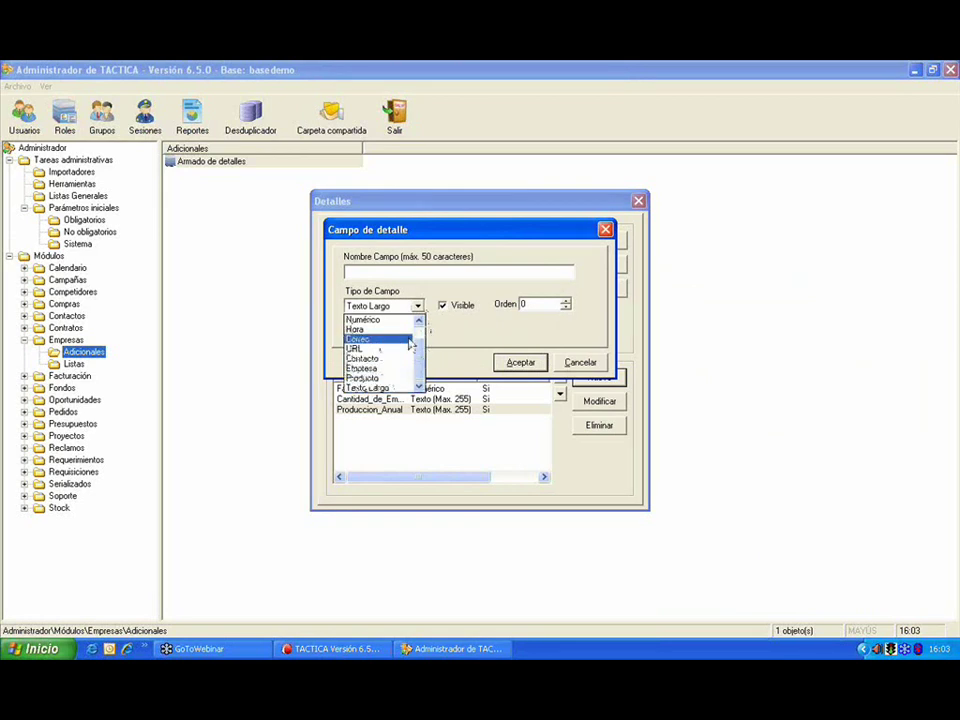
scroll(400, 345, up, 1)
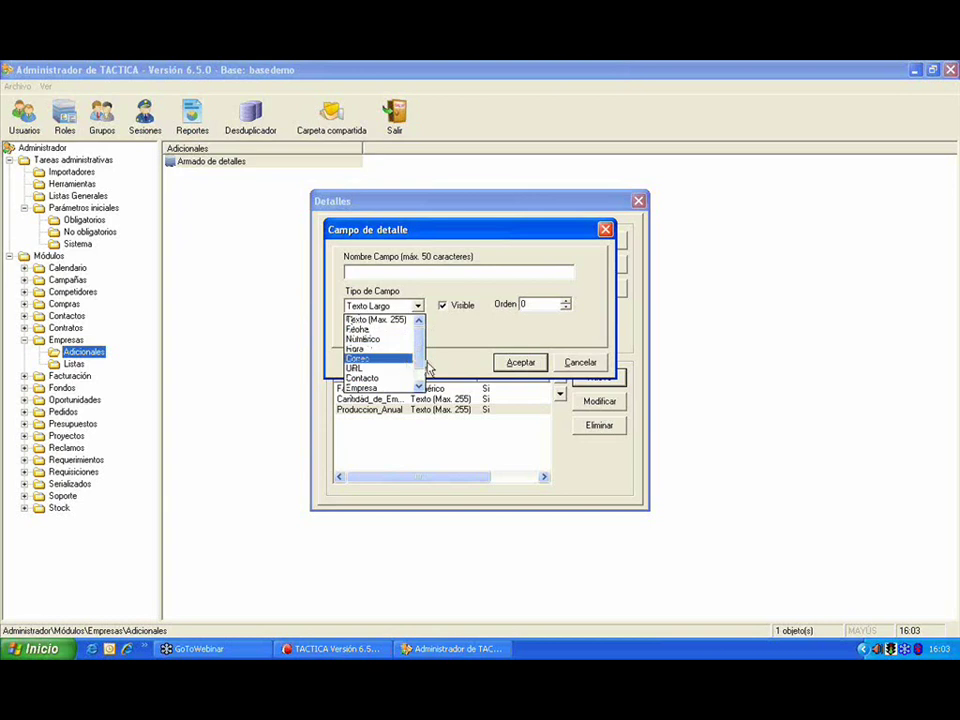
scroll(405, 368, down, 1)
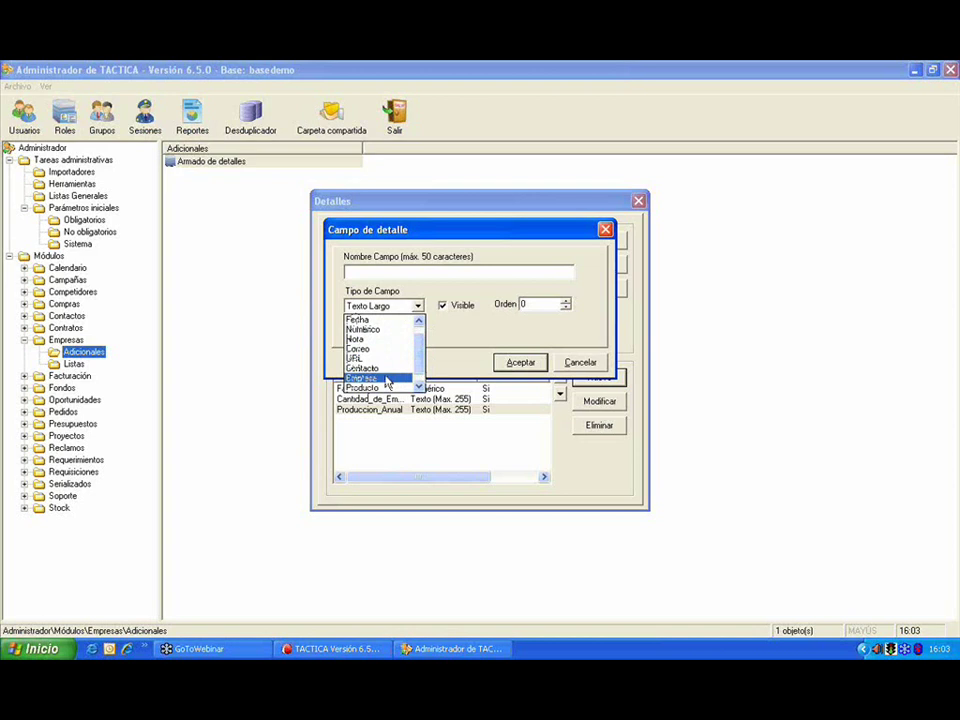
click(580, 364)
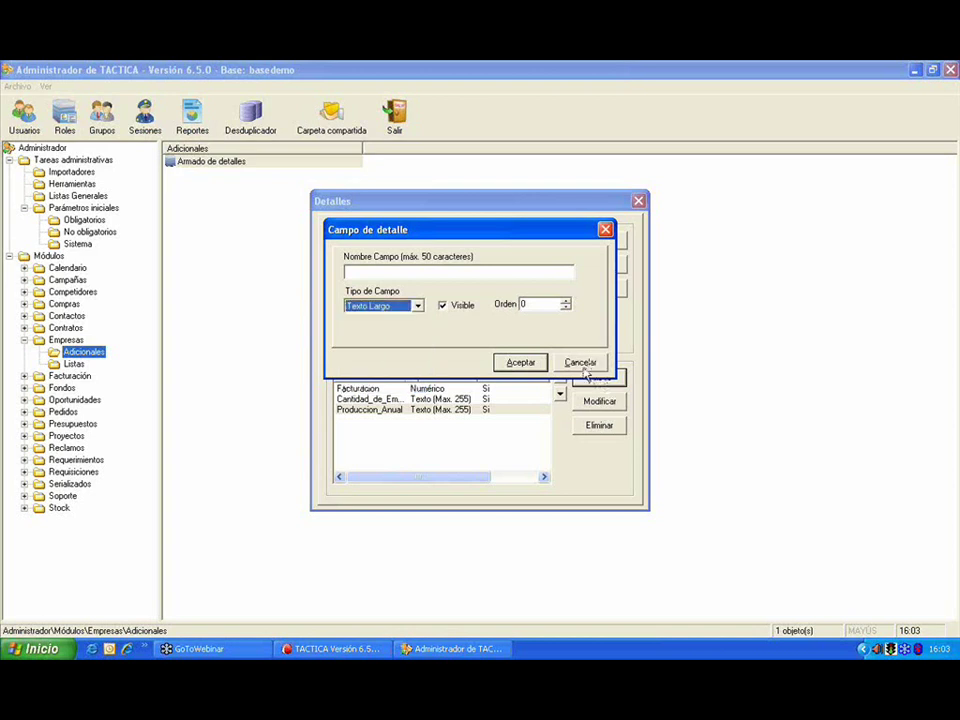
click(582, 363)
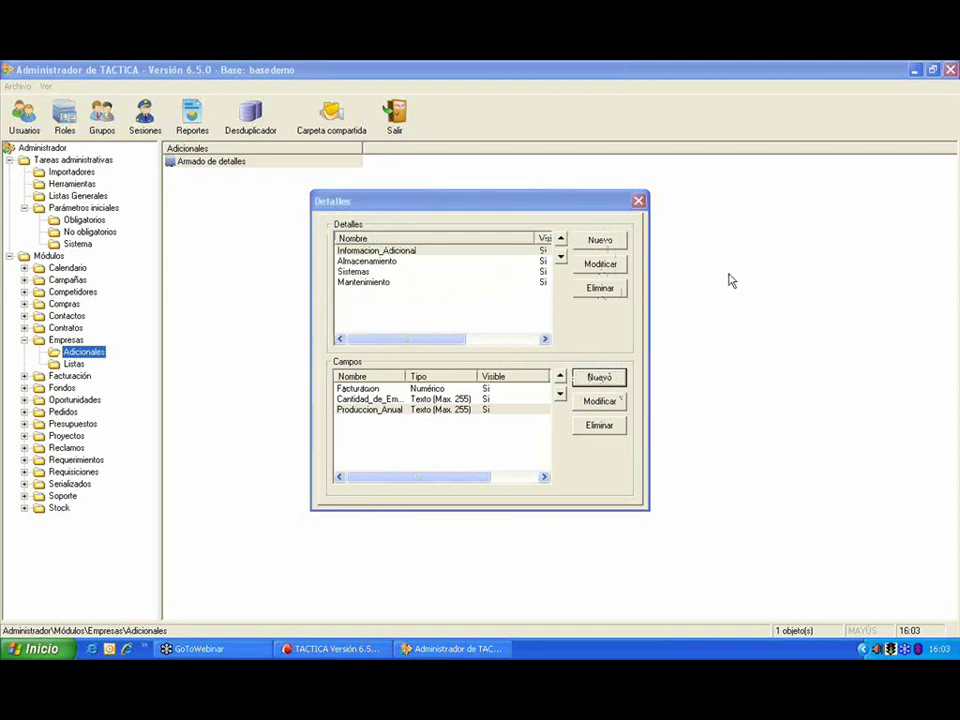
click(646, 207)
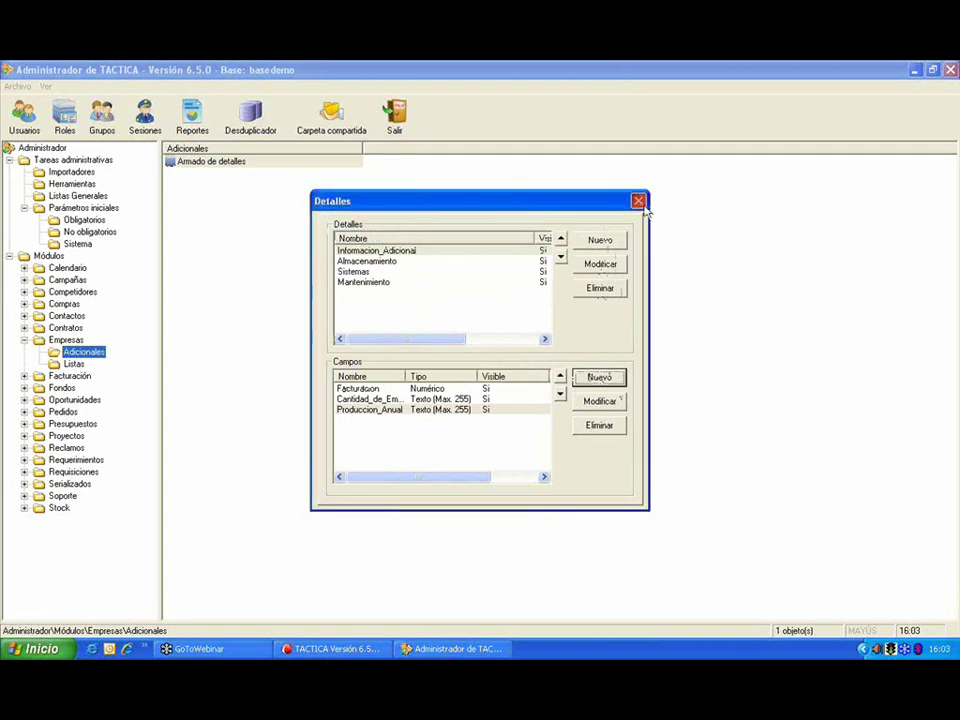
click(638, 201)
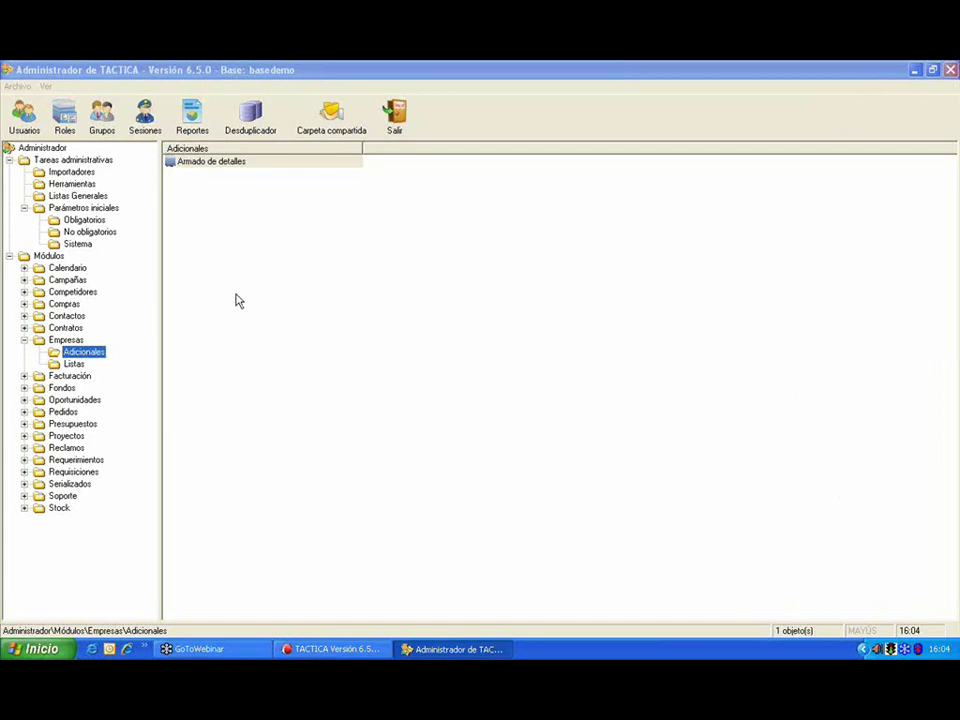
Step: Select No obligatorios under Parámetros iniciales, from Agente de retención to Tasas de IVA
click(104, 232)
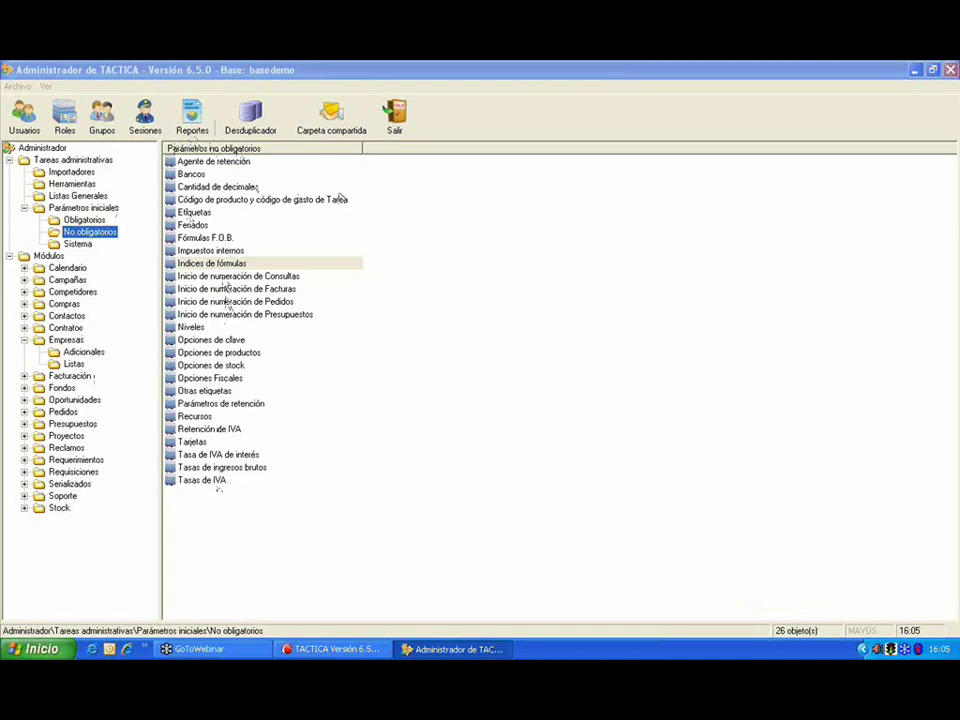
double_click(194, 212)
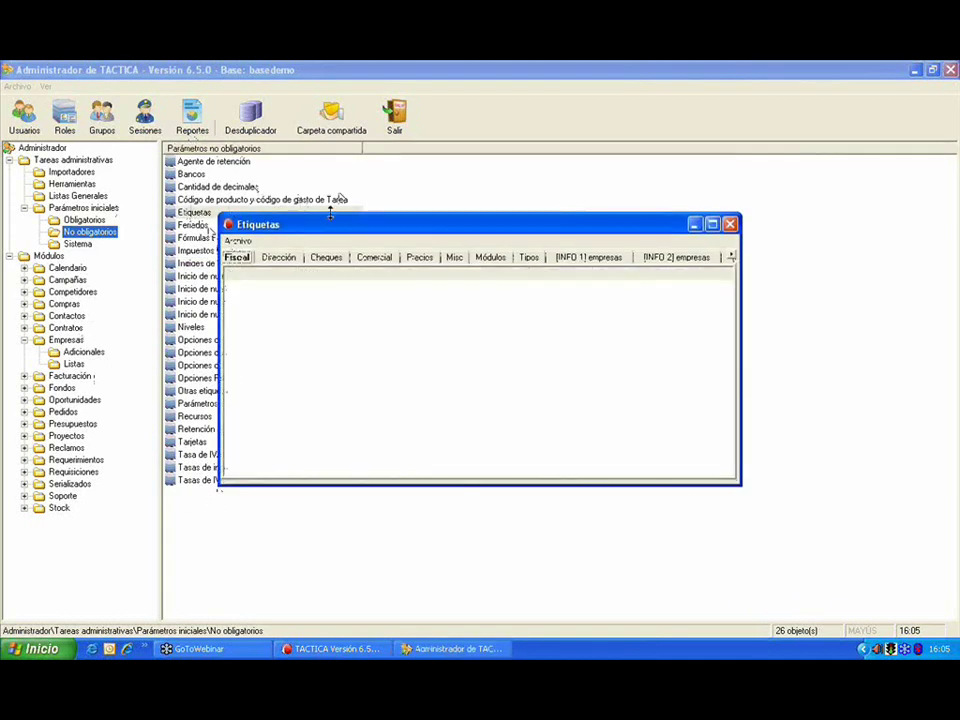
click(488, 243)
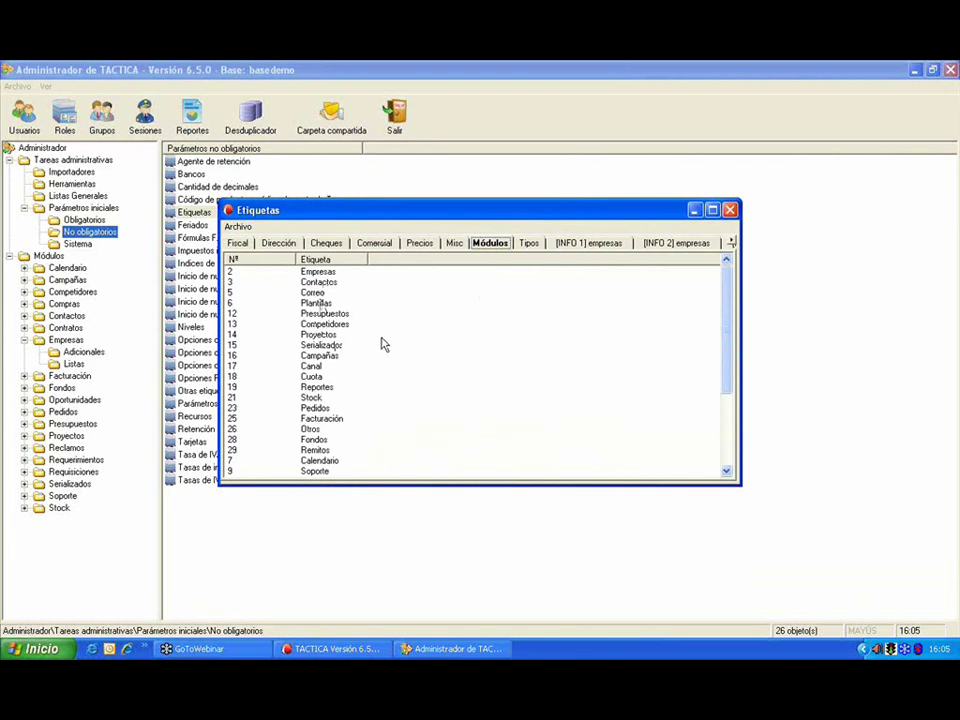
click(452, 243)
click(412, 245)
click(374, 243)
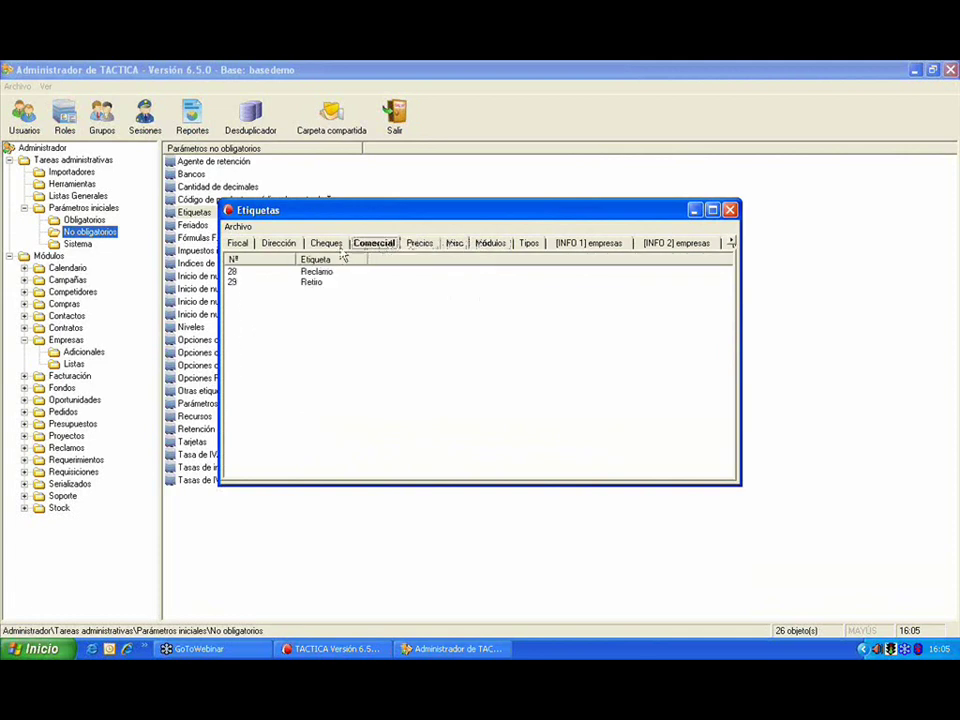
click(280, 244)
click(238, 244)
double_click(310, 271)
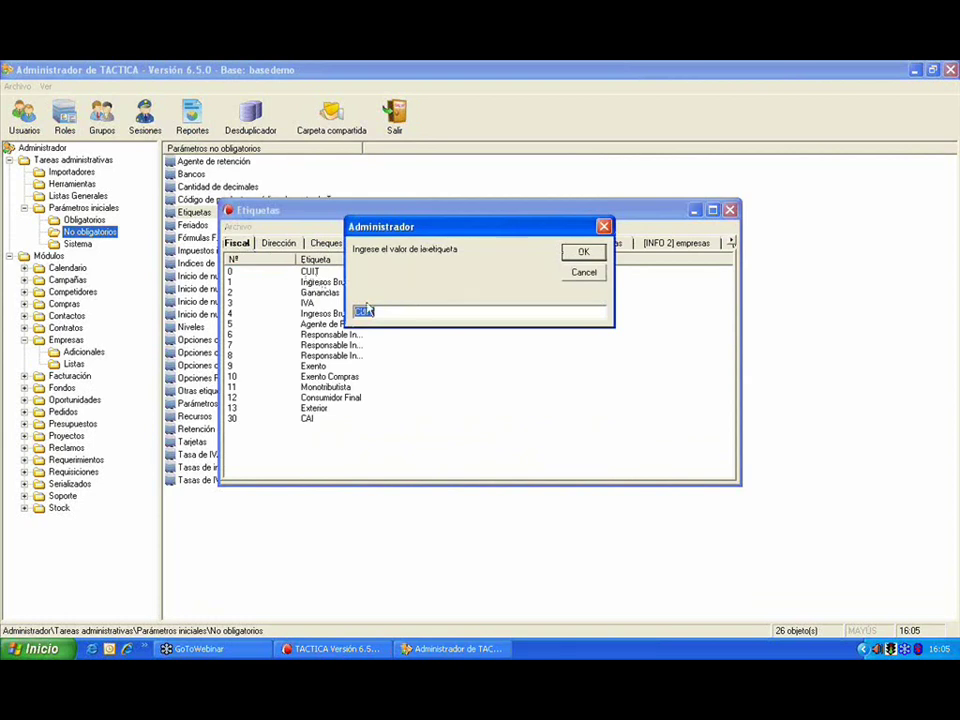
click(594, 280)
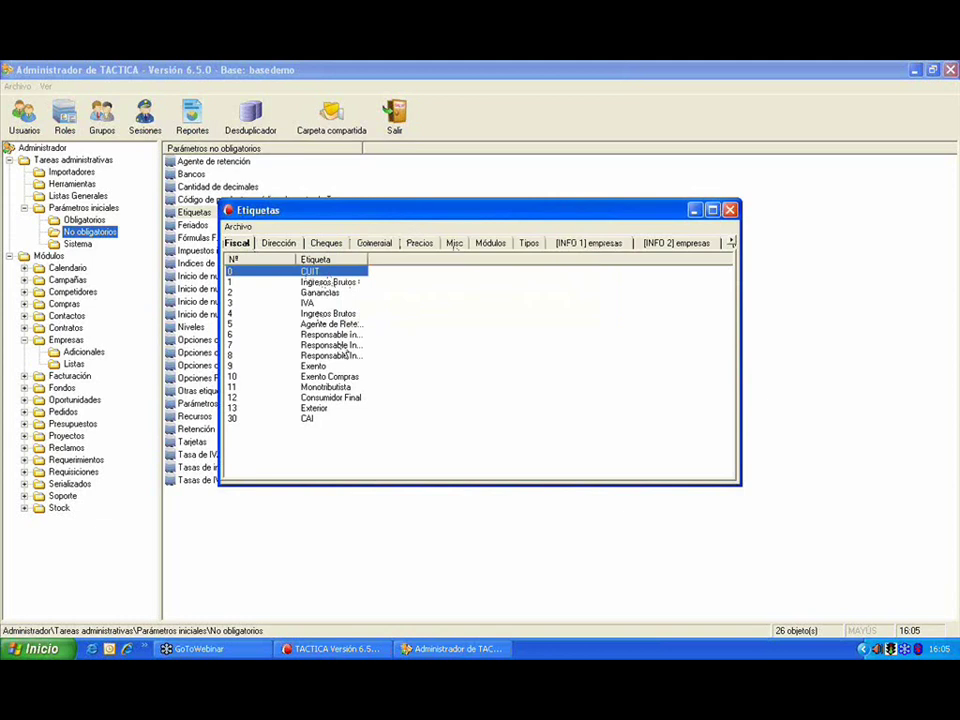
drag(549, 212, 343, 202)
click(523, 202)
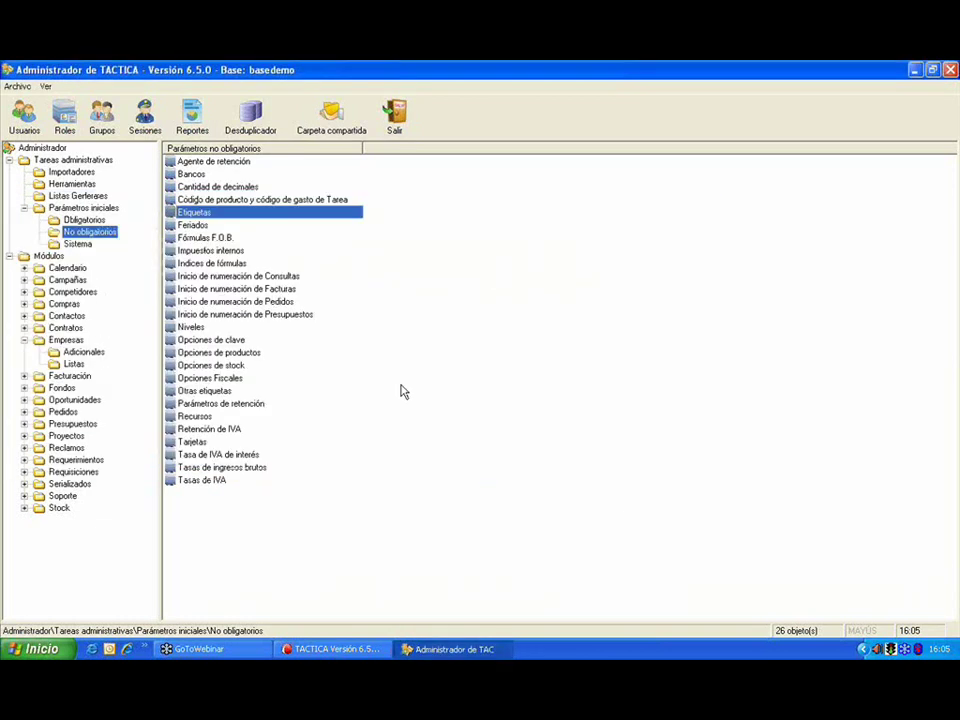
double_click(222, 391)
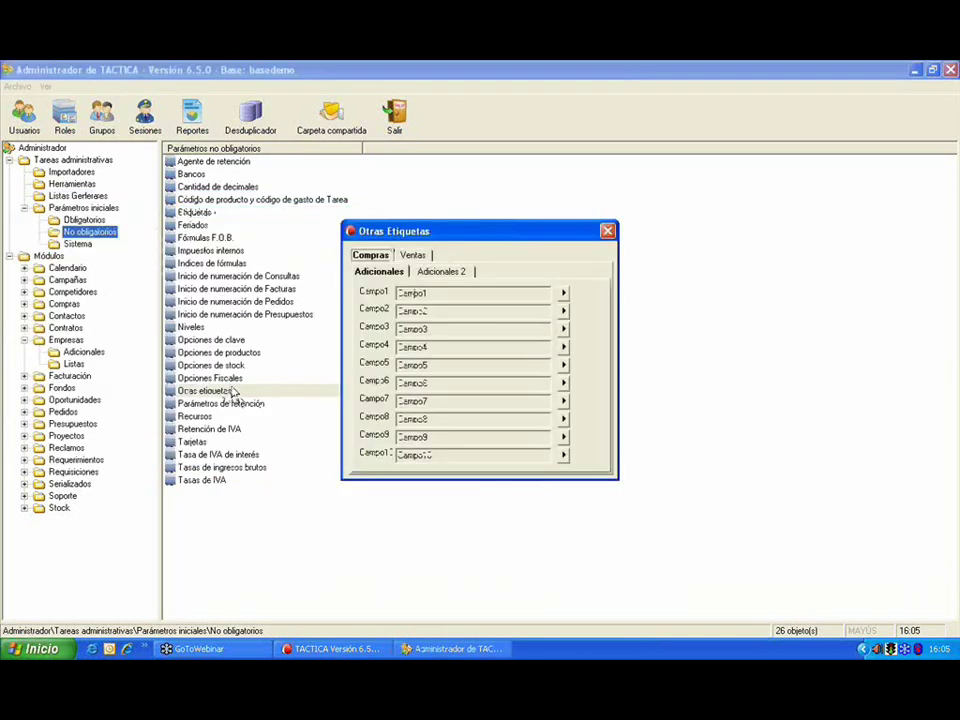
click(414, 256)
click(432, 271)
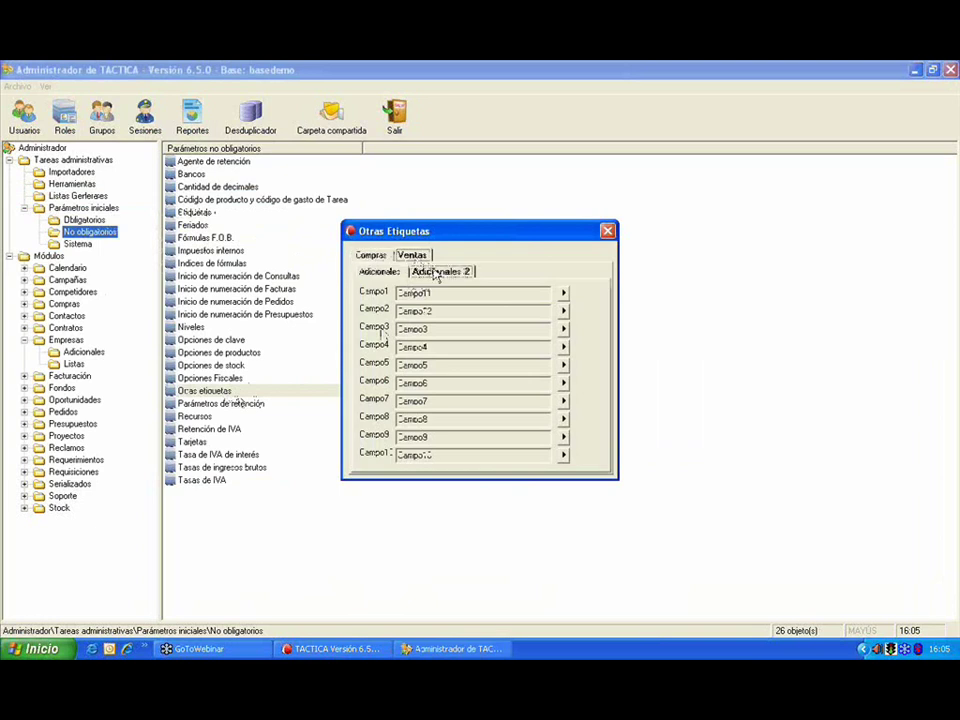
click(370, 255)
click(432, 273)
key(Left)
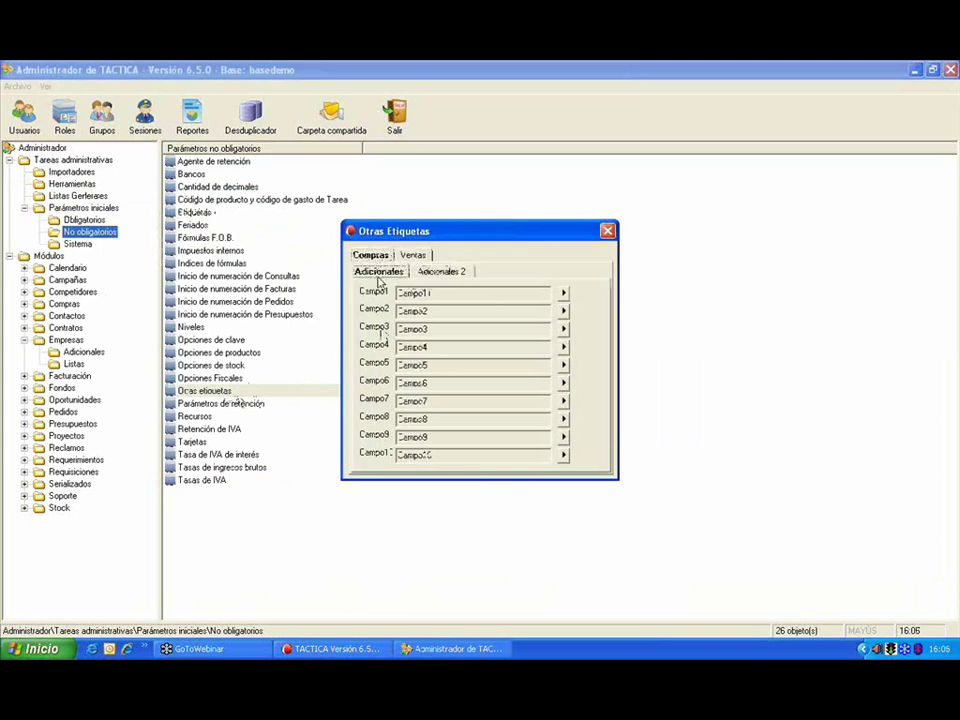
click(427, 257)
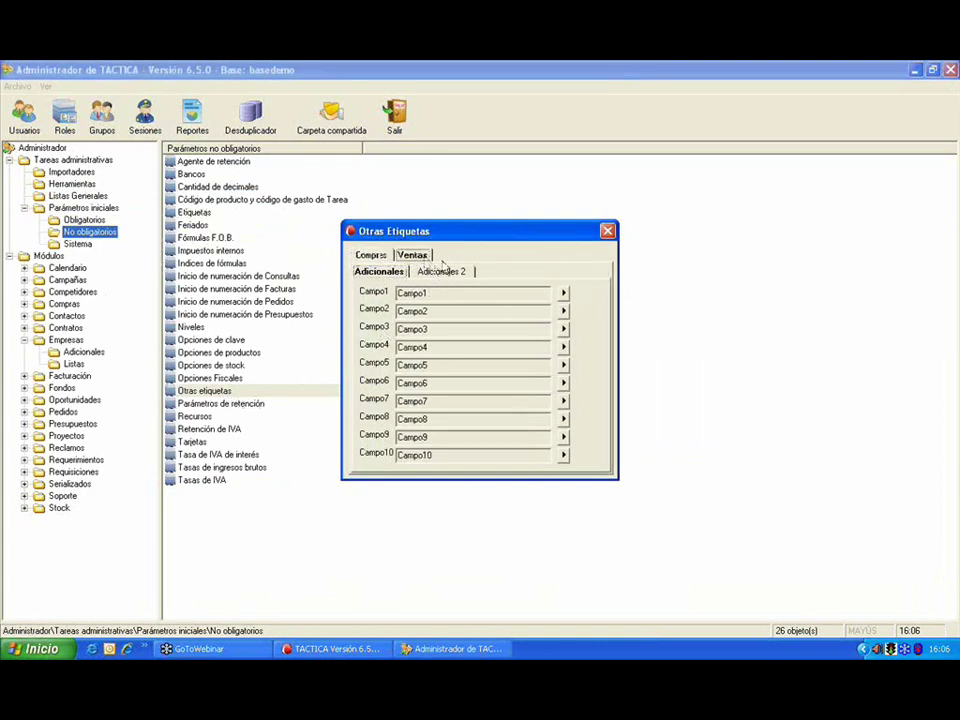
click(607, 231)
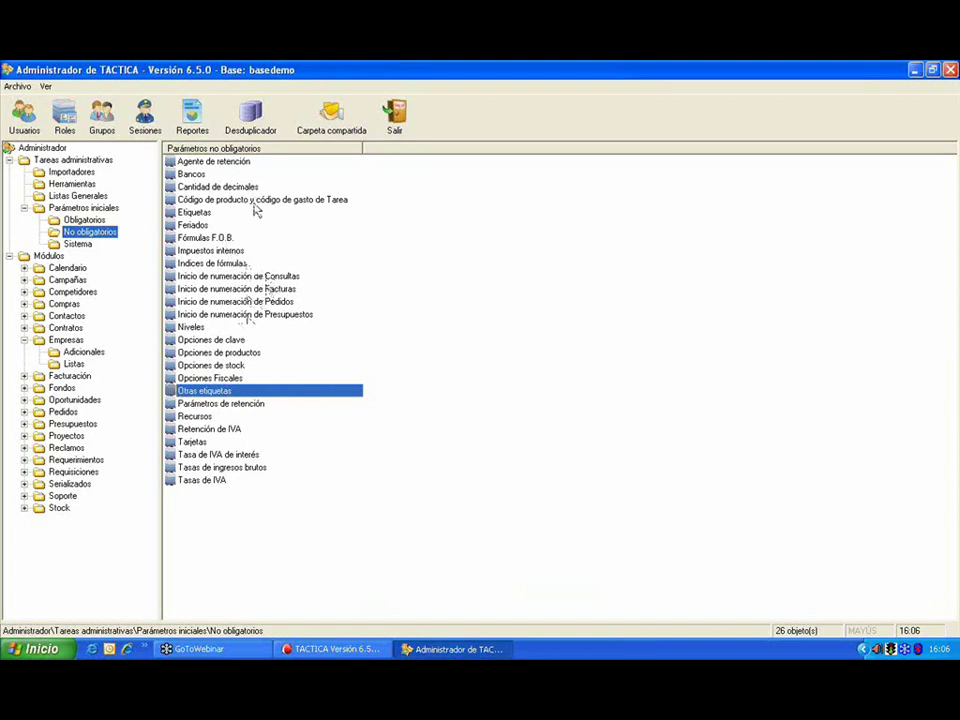
click(195, 176)
double_click(195, 176)
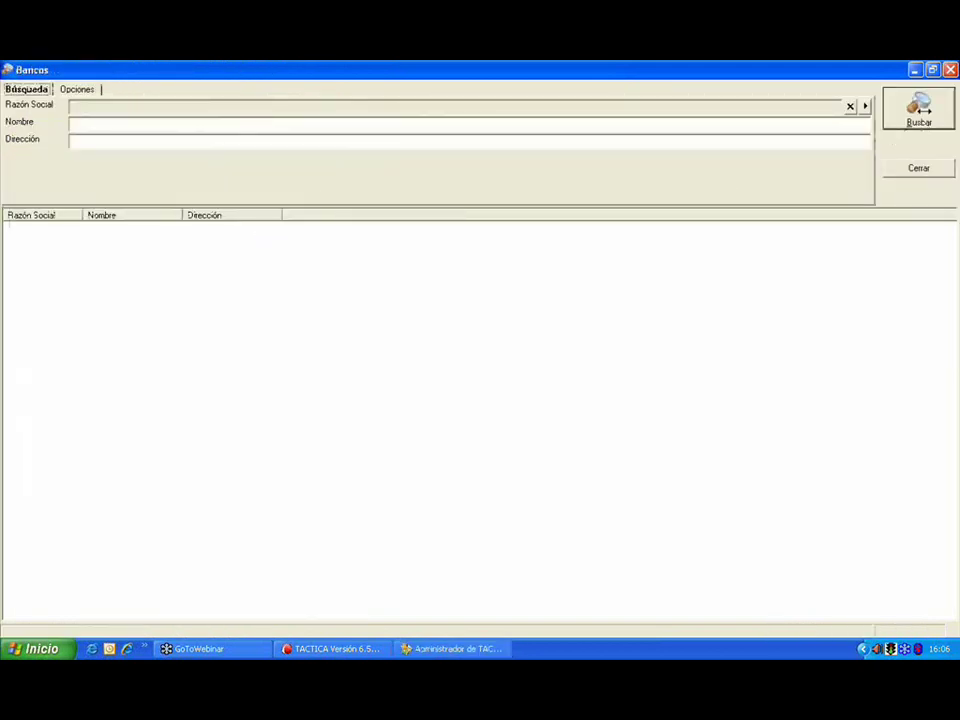
click(930, 115)
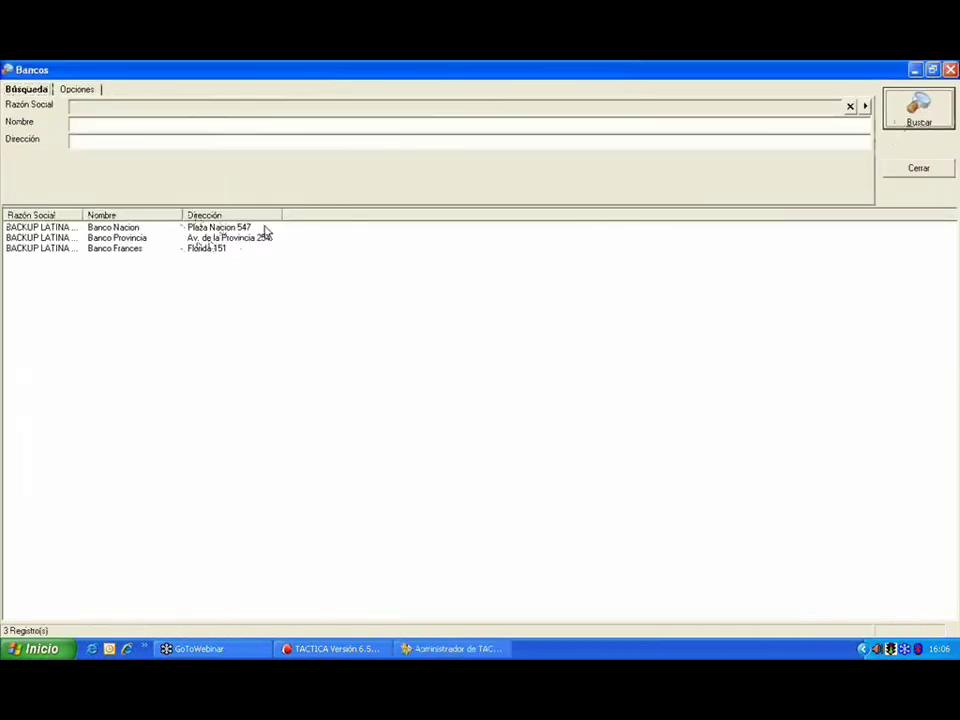
click(950, 69)
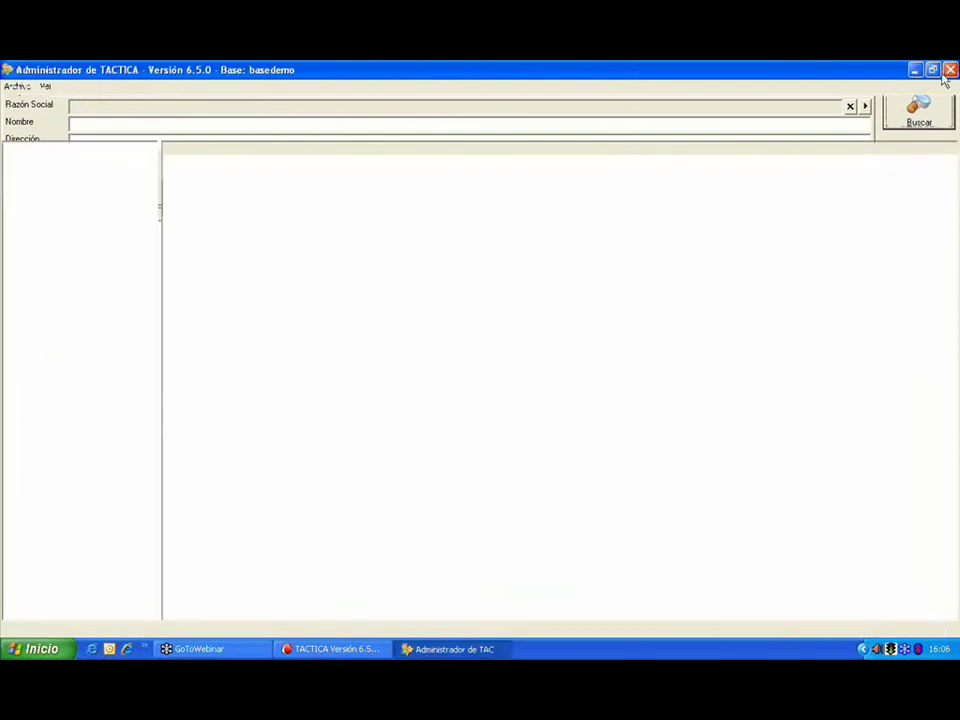
double_click(220, 163)
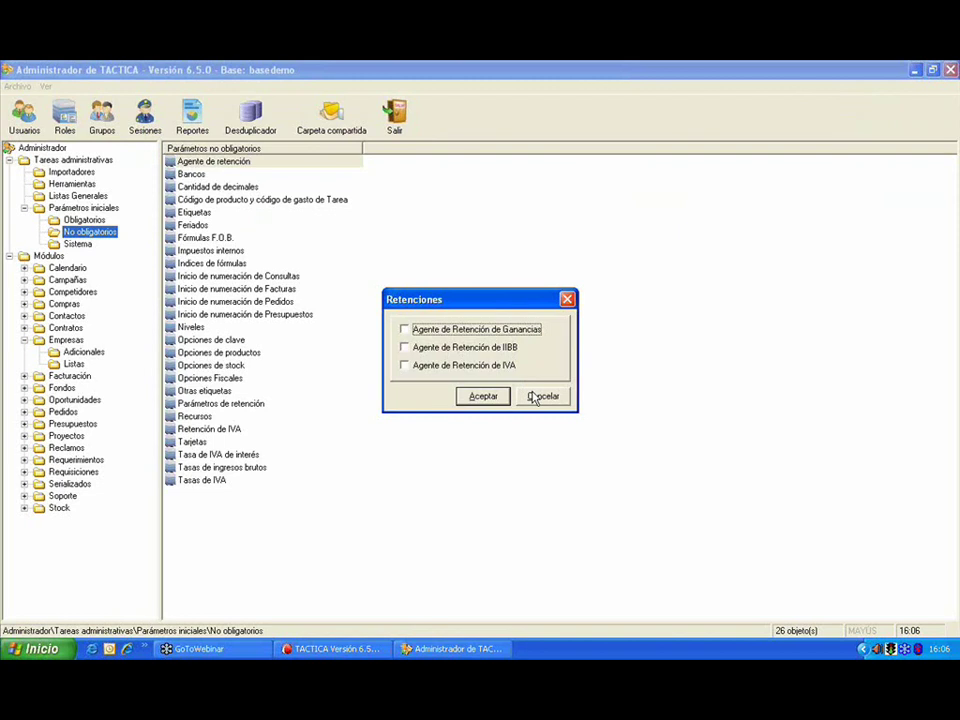
click(539, 398)
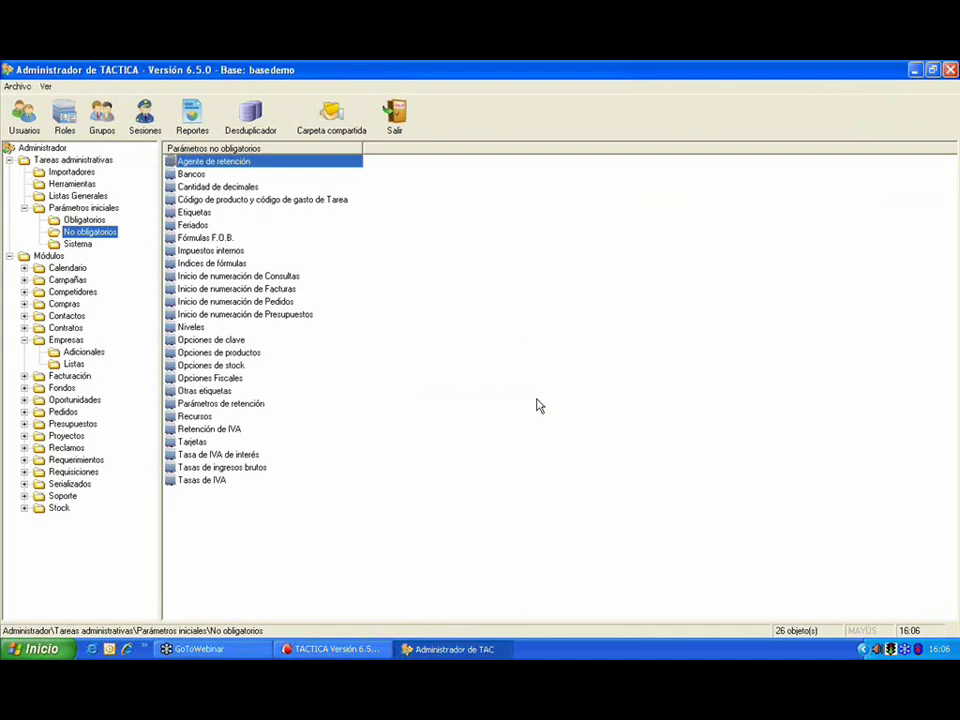
double_click(232, 188)
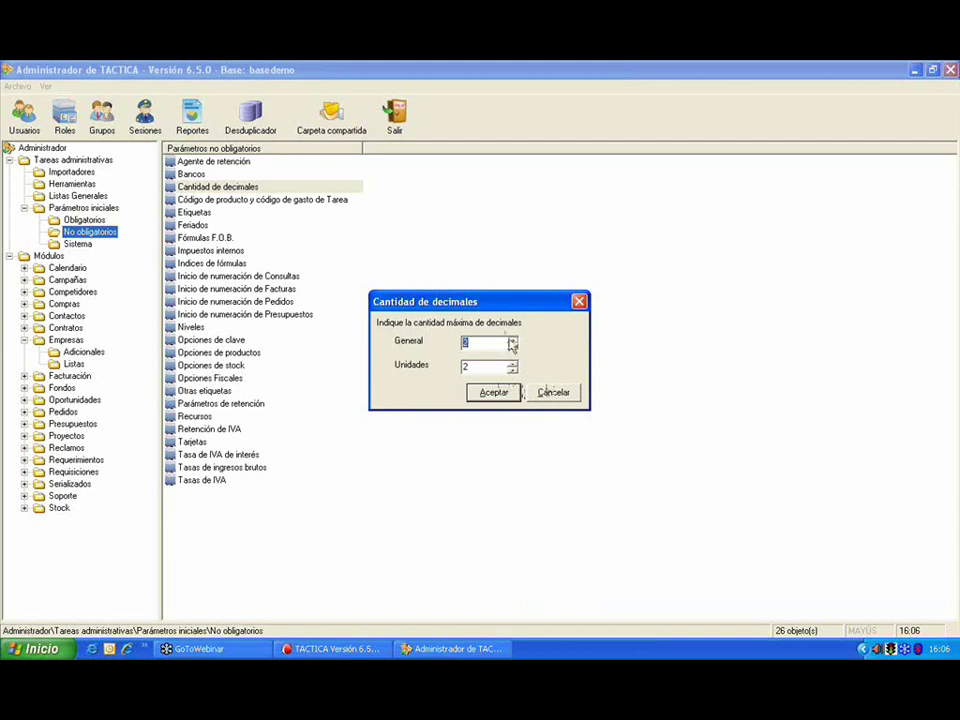
click(552, 392)
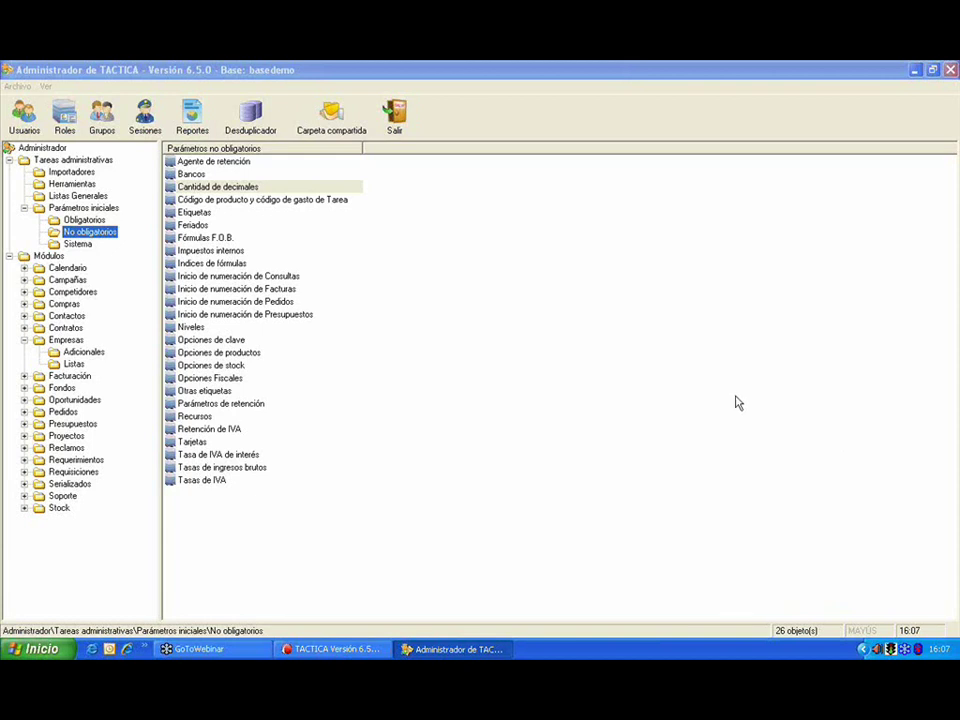
Step: Search the Feriados list and start a new holiday of type Común dated 27/02/2009
double_click(203, 226)
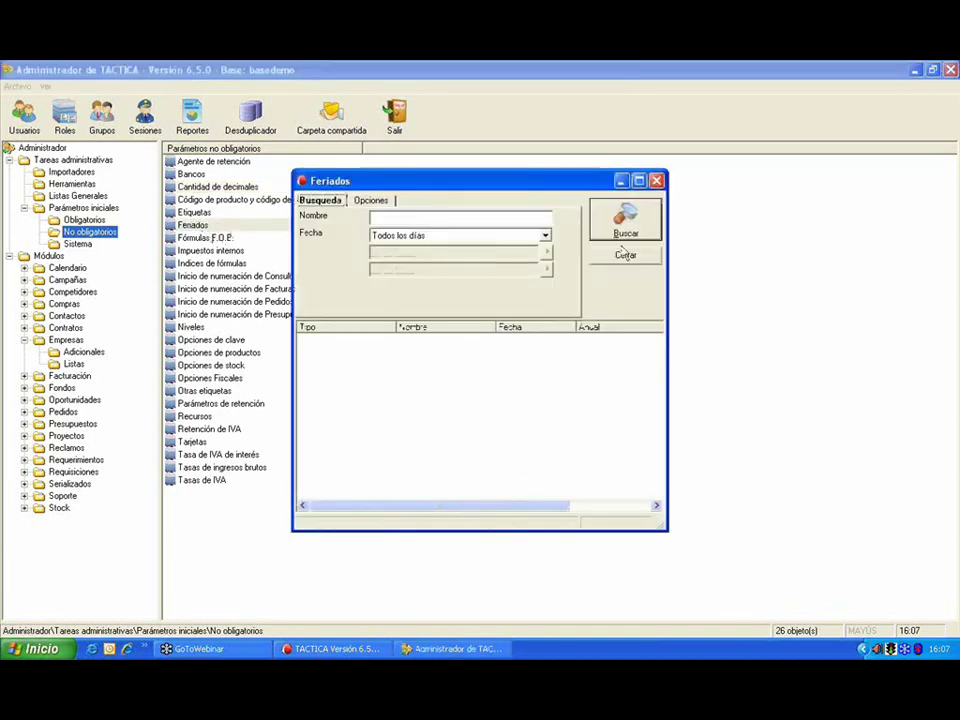
click(622, 222)
right_click(446, 371)
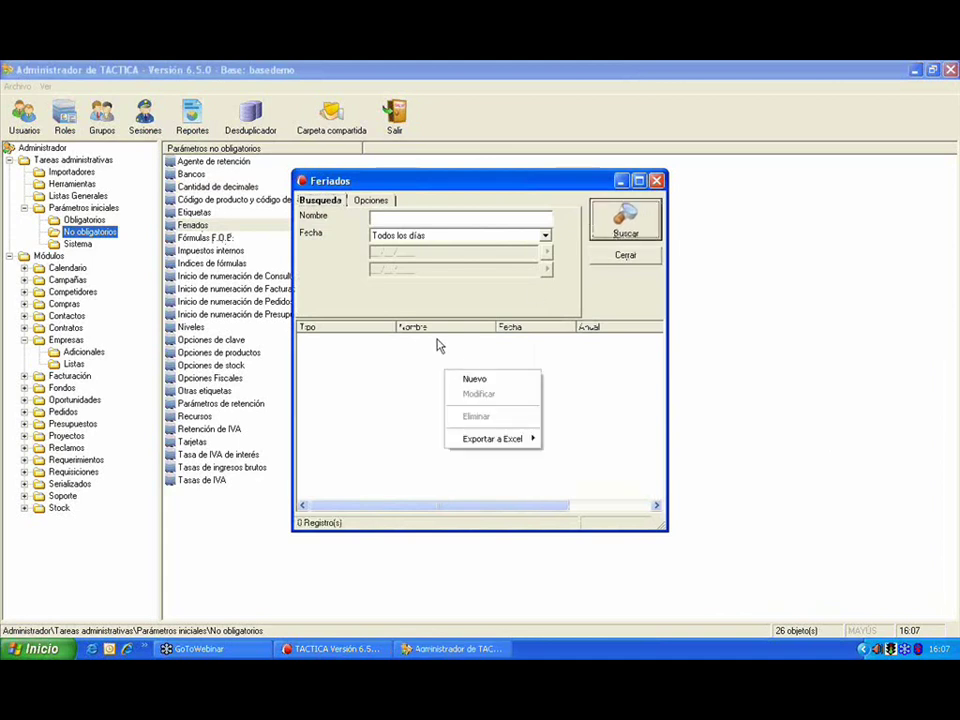
click(478, 380)
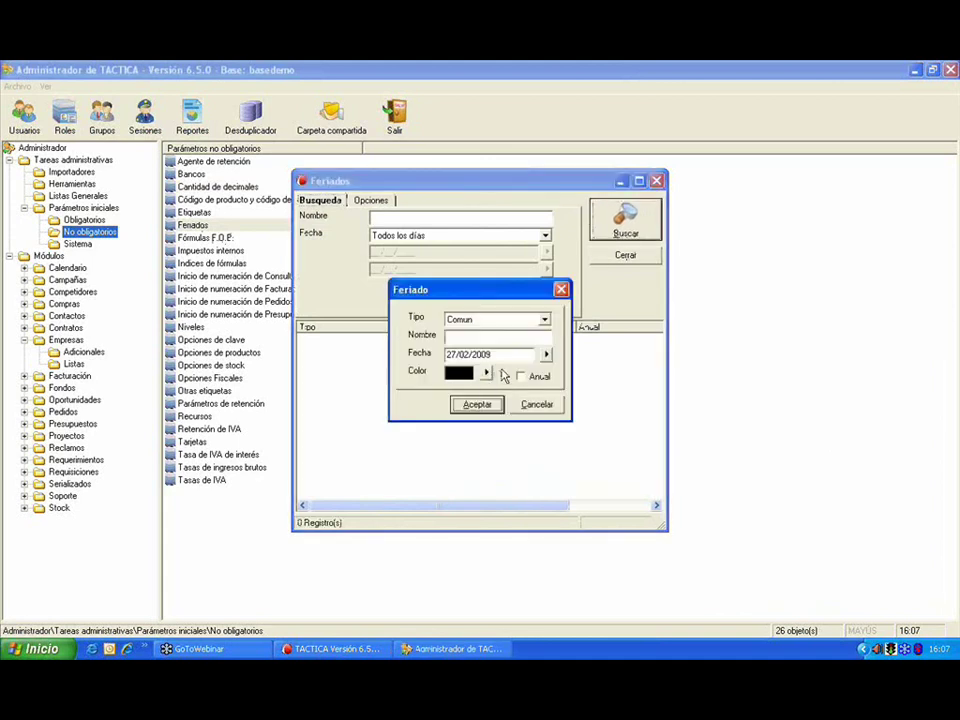
click(543, 320)
click(543, 320)
click(810, 392)
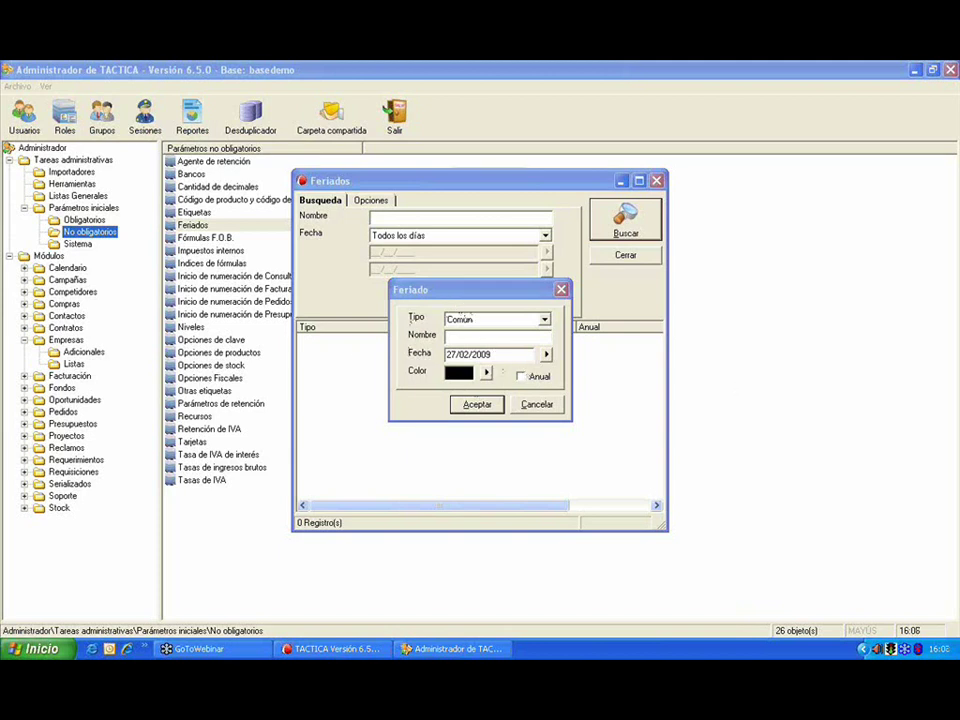
Step: Keep Común as the holiday type, go to Nombre, then cancel the Feriado entry
click(497, 322)
click(486, 332)
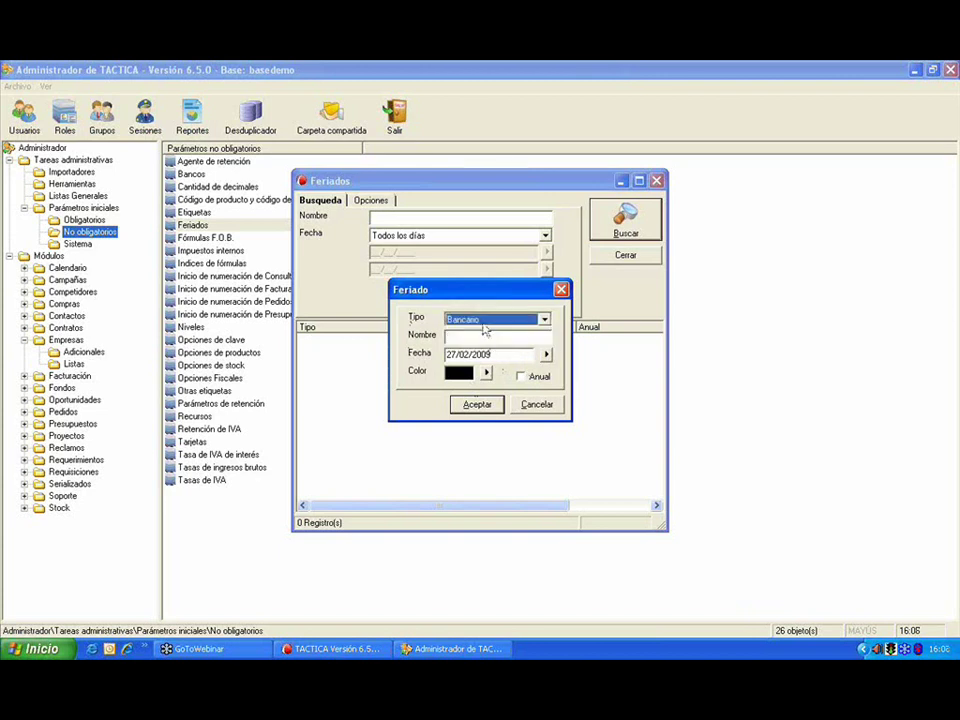
click(502, 340)
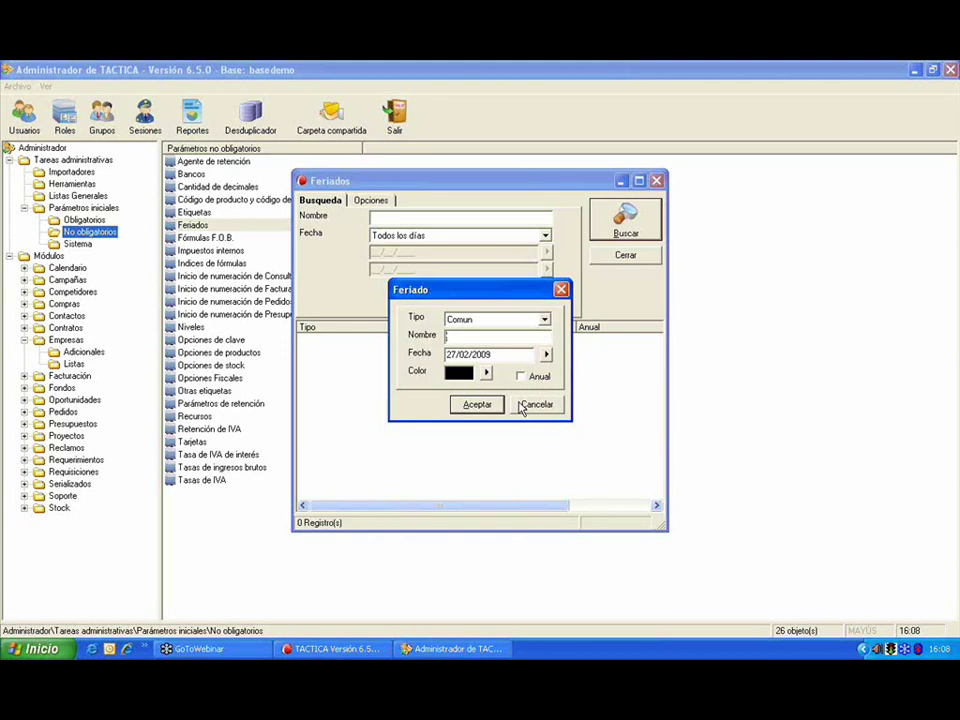
click(525, 405)
Step: Close the Feriados window and highlight the four Inicio de numeración parameters
click(771, 388)
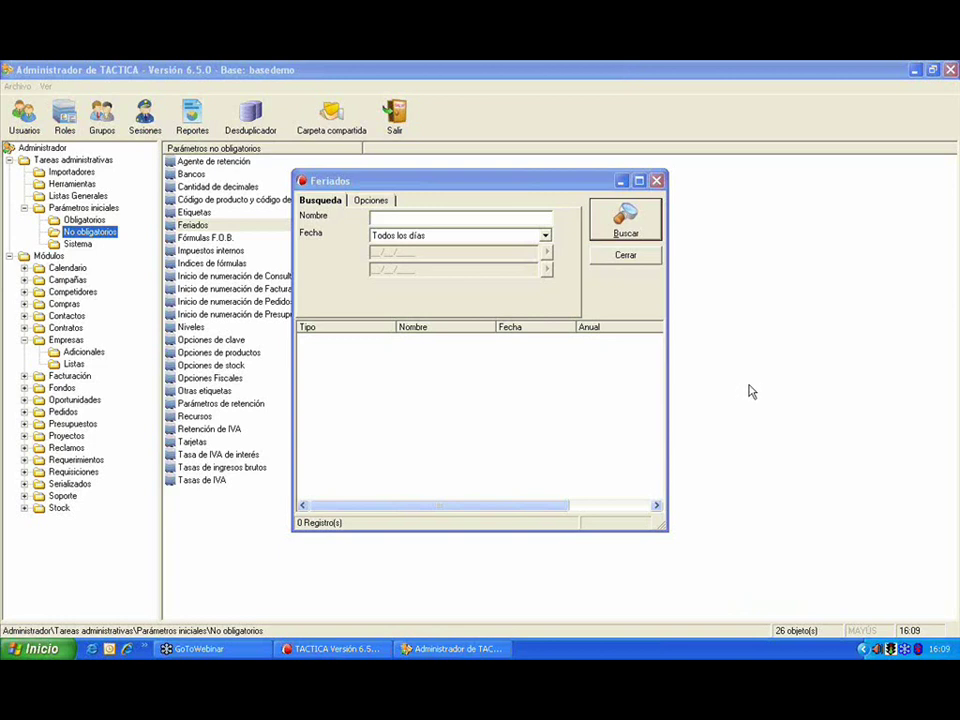
click(656, 180)
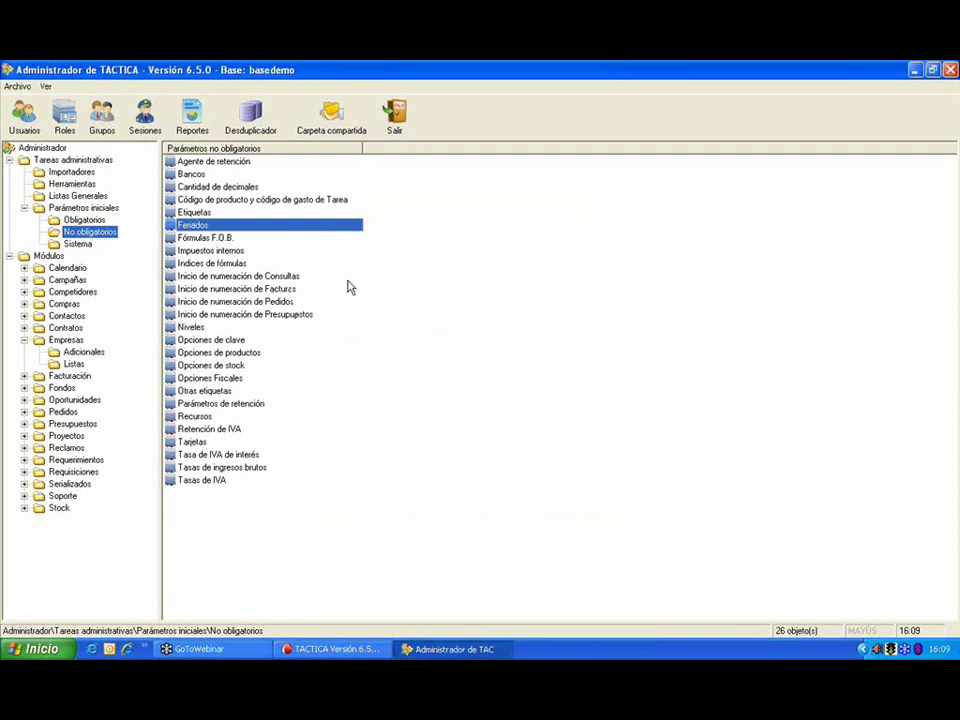
drag(165, 278, 312, 316)
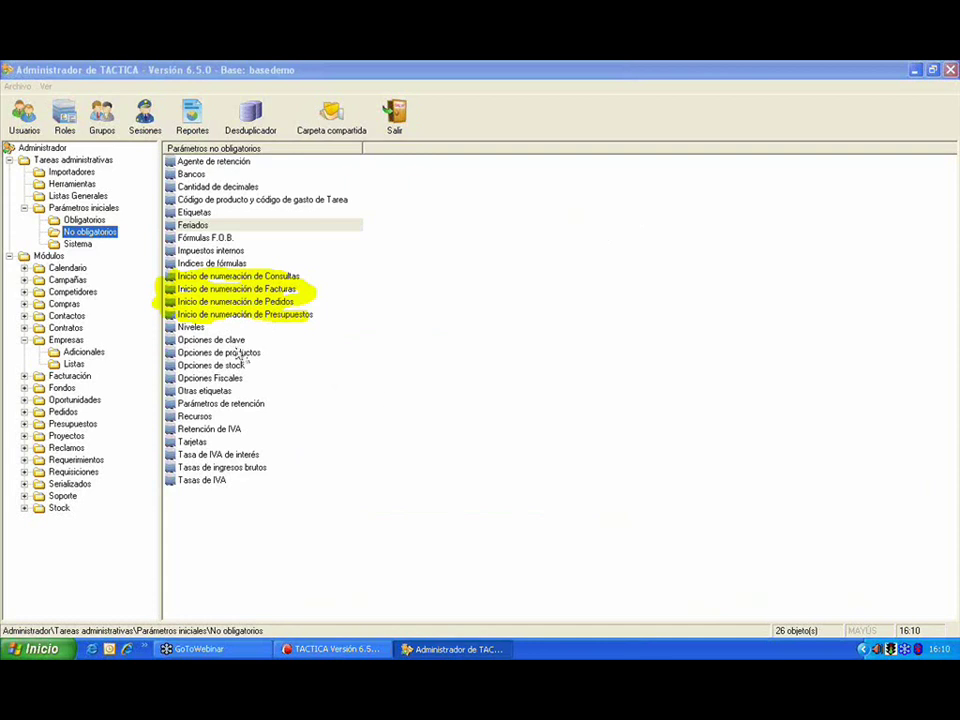
double_click(233, 345)
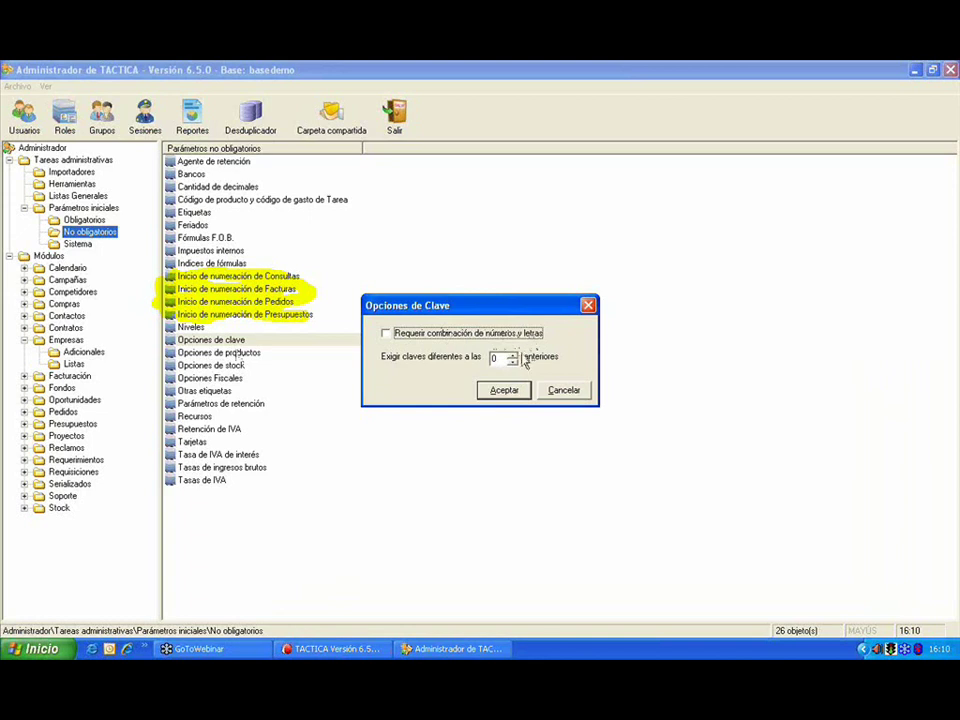
click(514, 355)
click(515, 362)
click(565, 392)
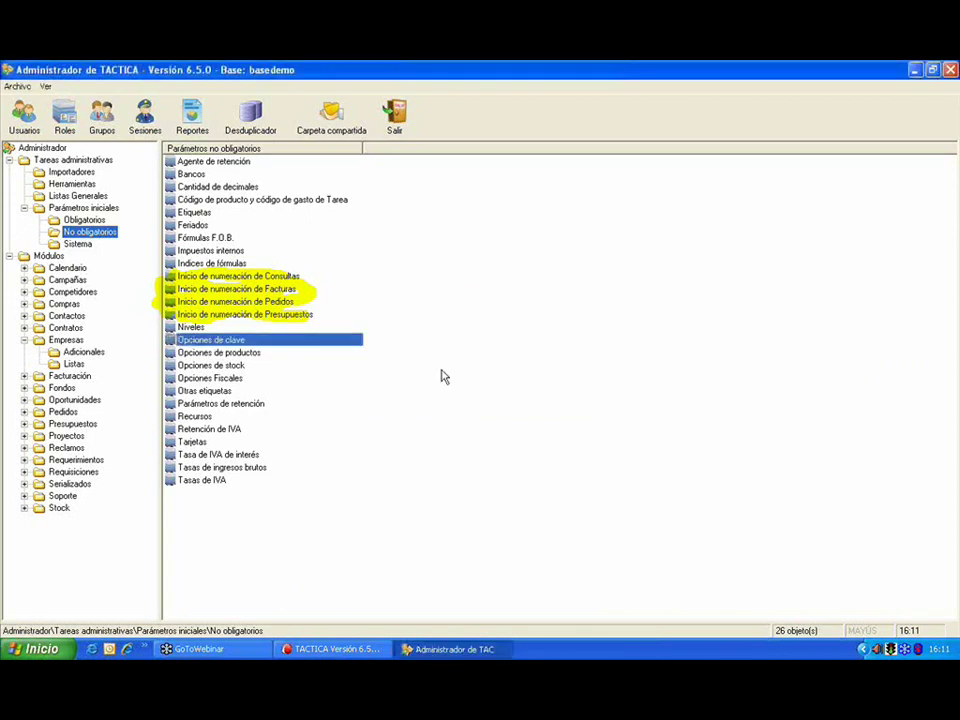
double_click(240, 354)
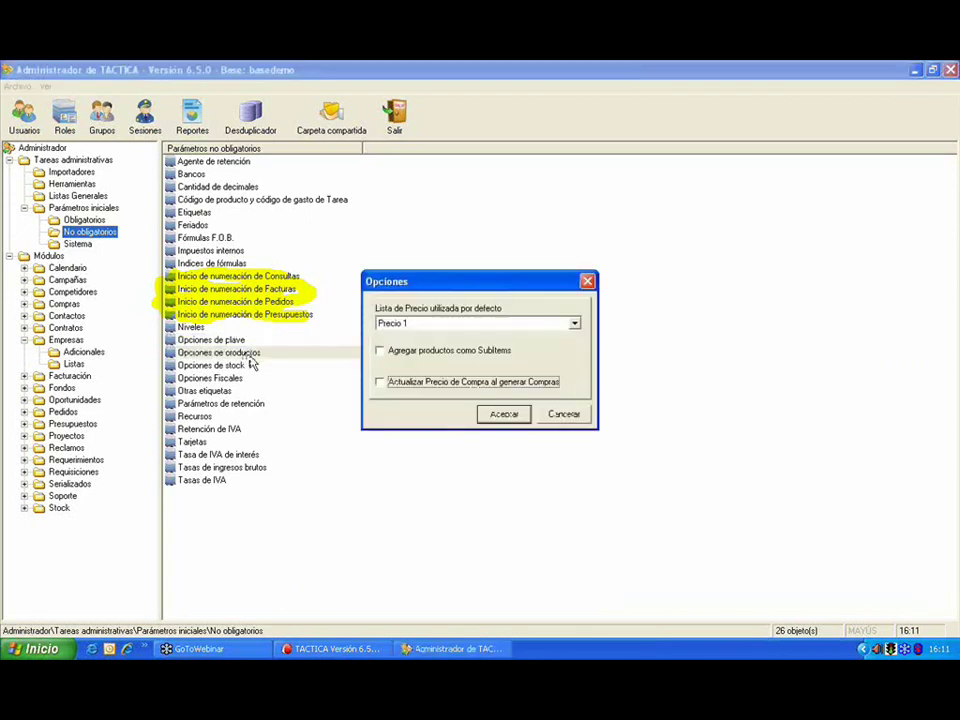
click(500, 323)
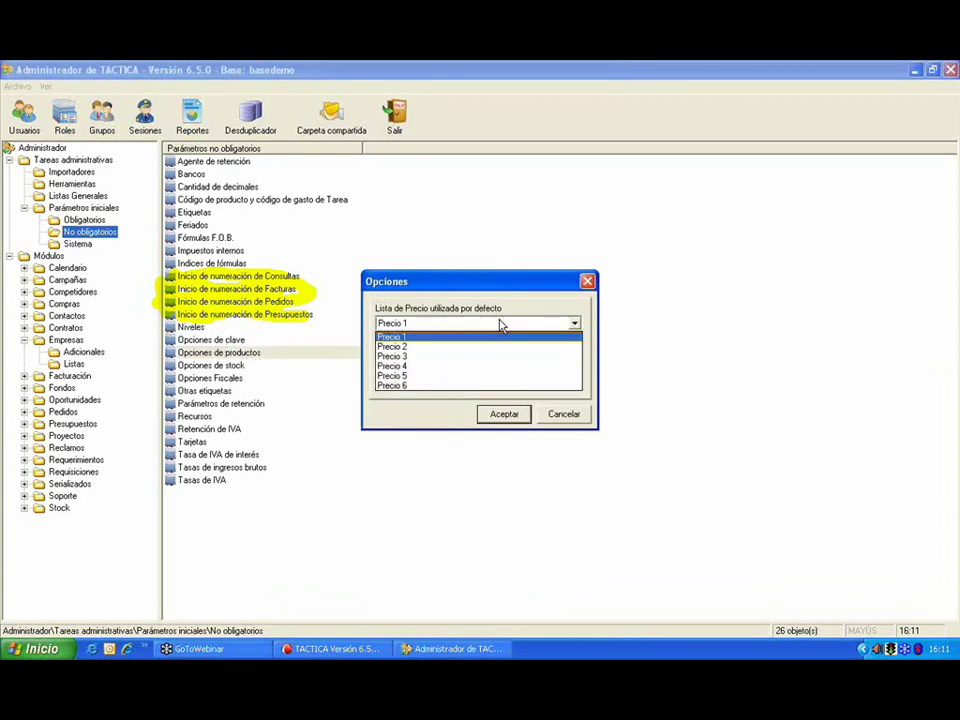
click(500, 323)
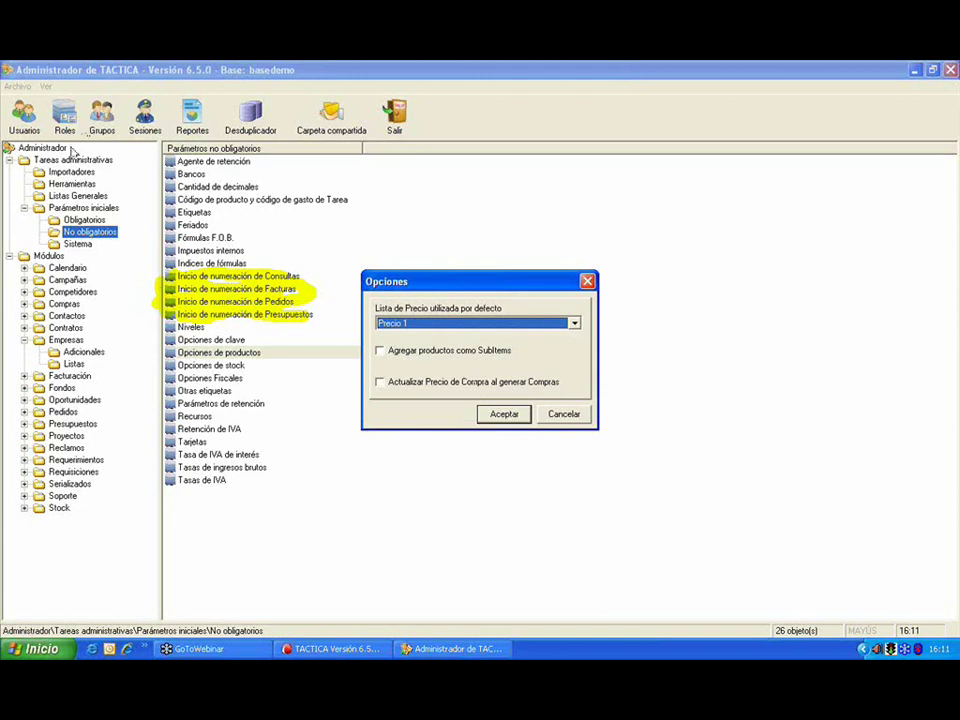
click(558, 416)
double_click(249, 366)
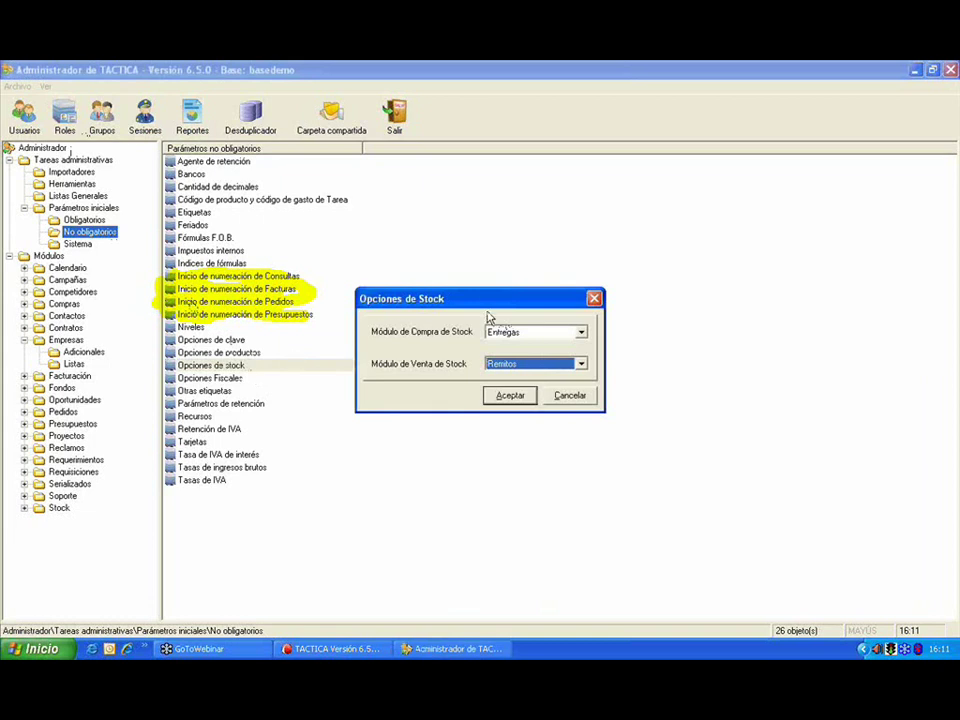
click(578, 332)
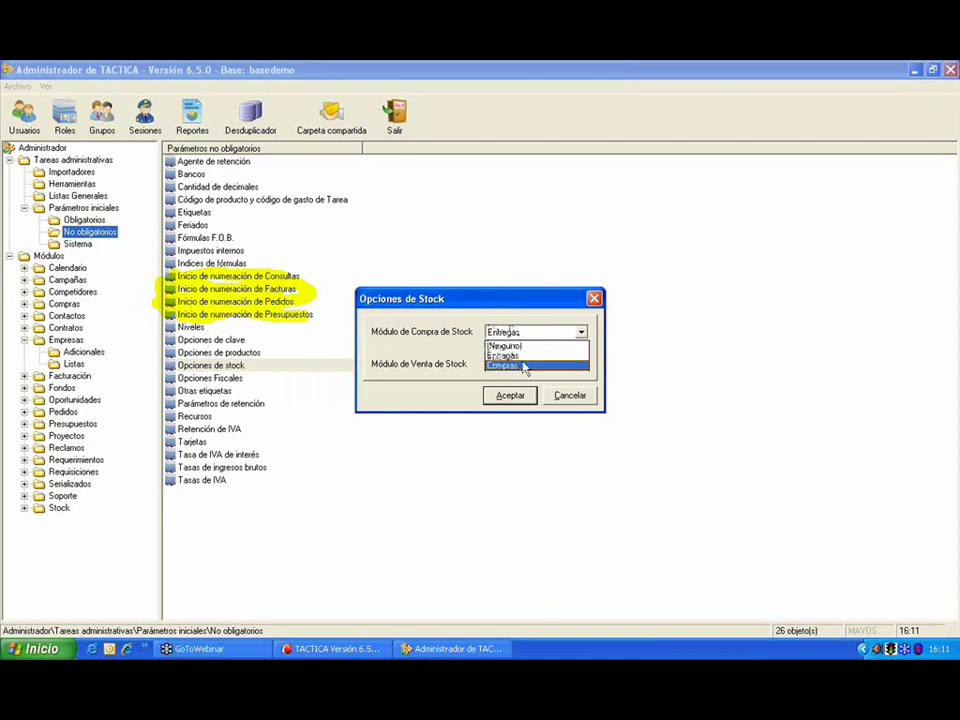
key(Escape)
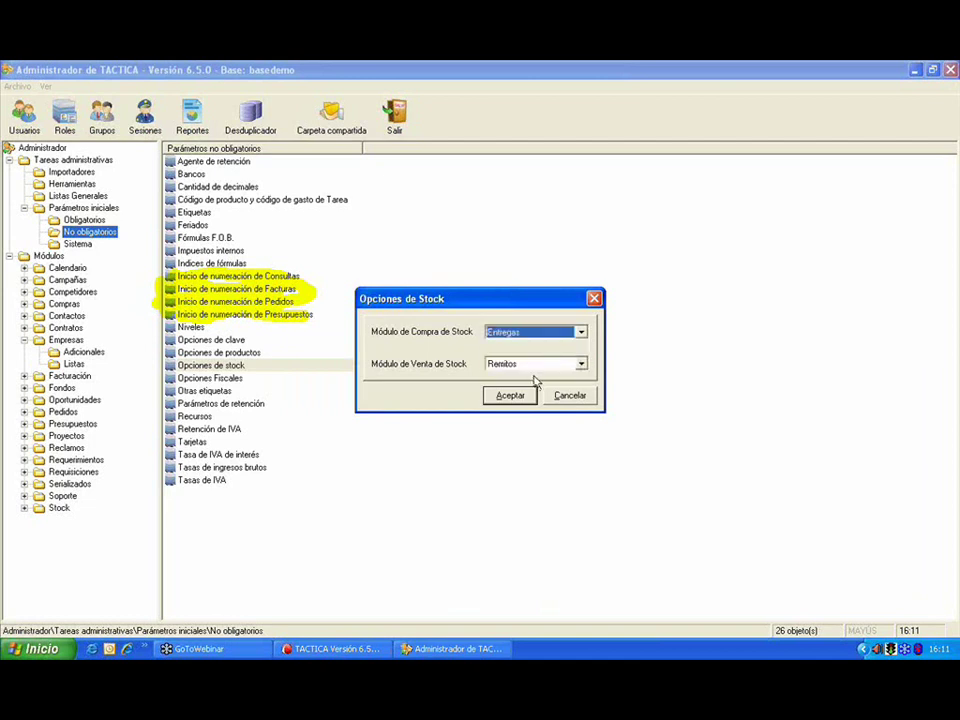
click(540, 368)
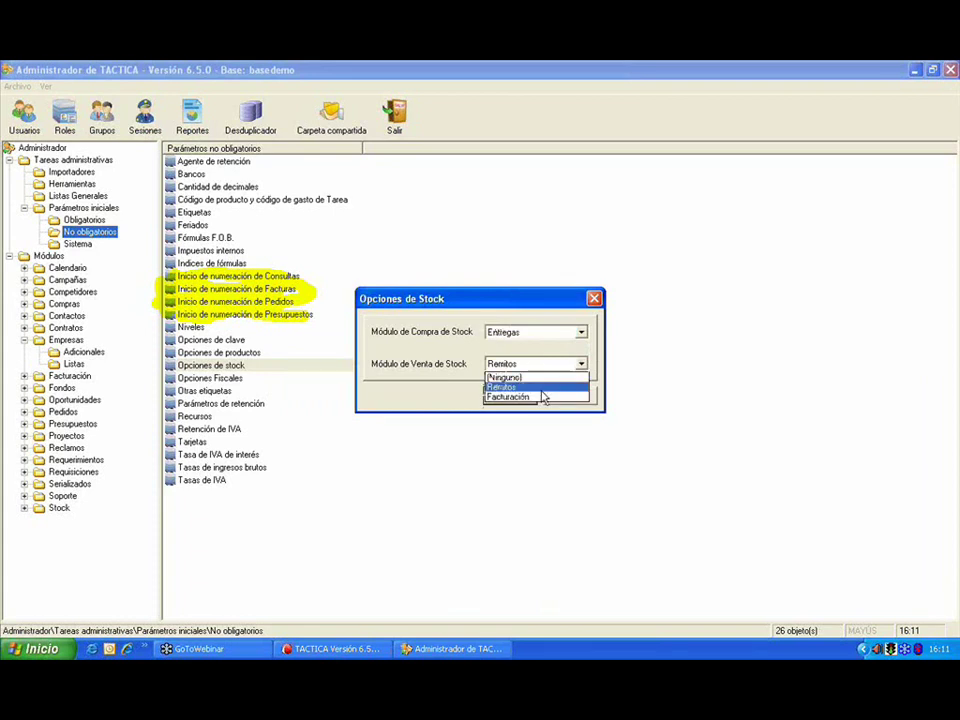
click(582, 364)
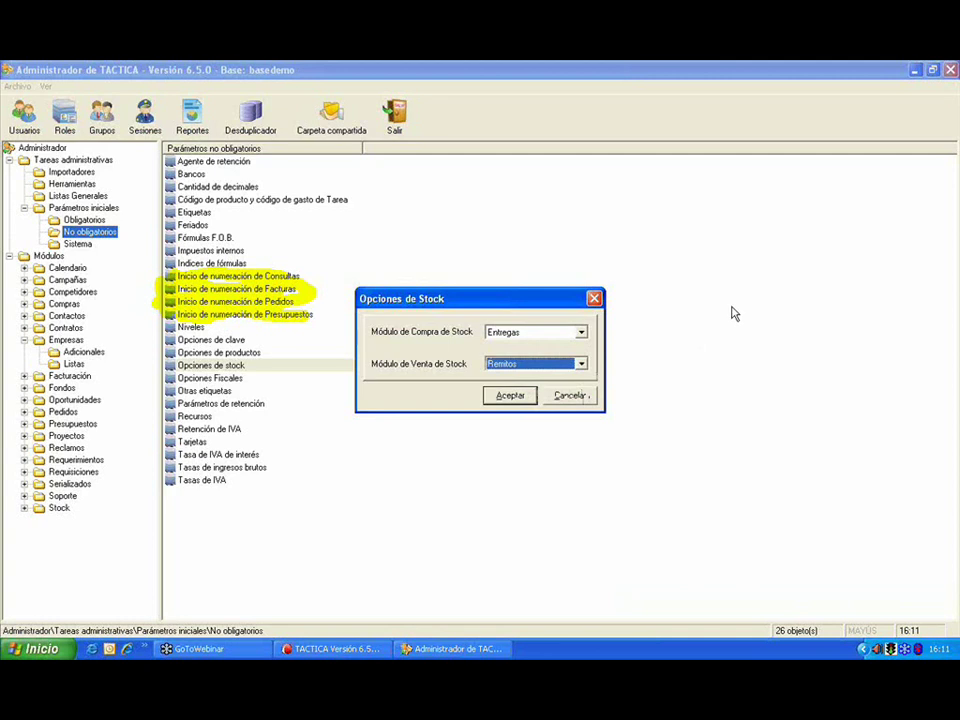
click(539, 340)
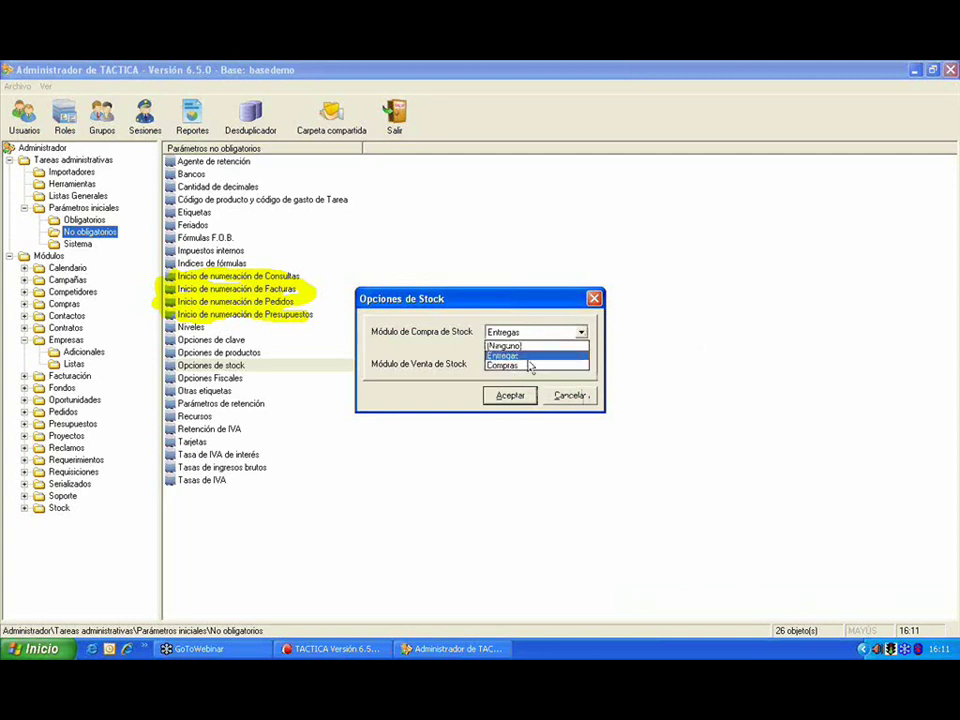
click(529, 366)
click(529, 366)
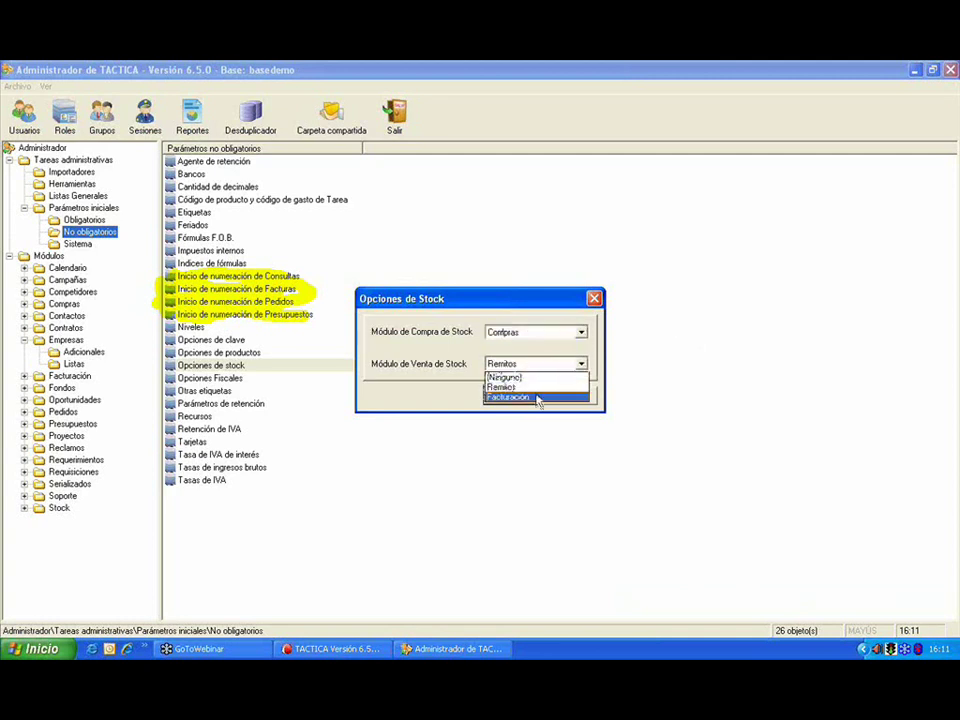
click(539, 397)
click(540, 332)
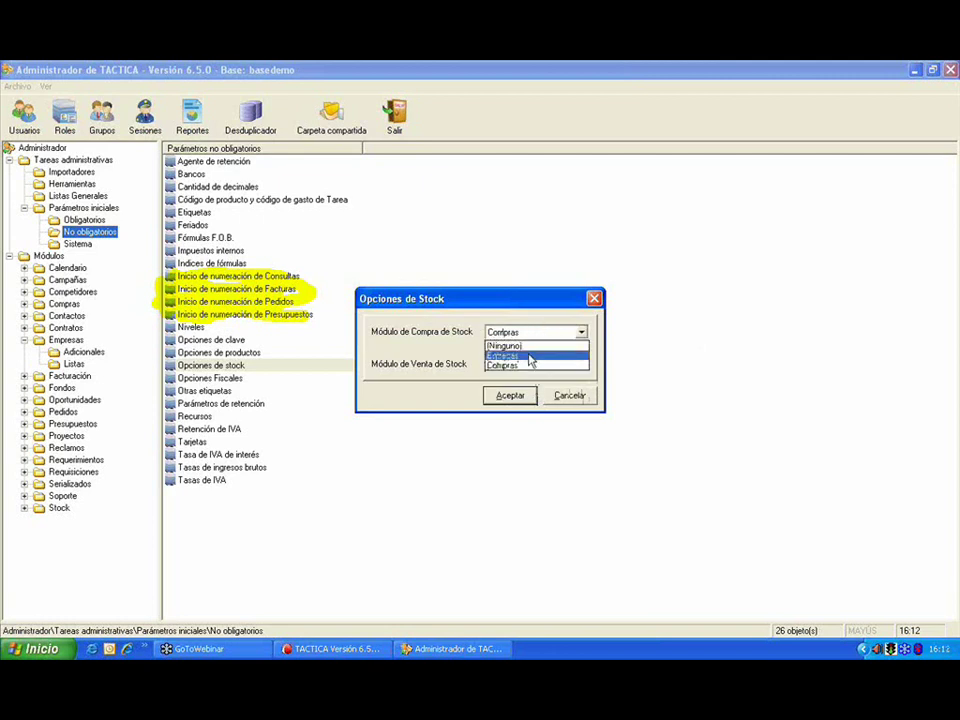
click(531, 357)
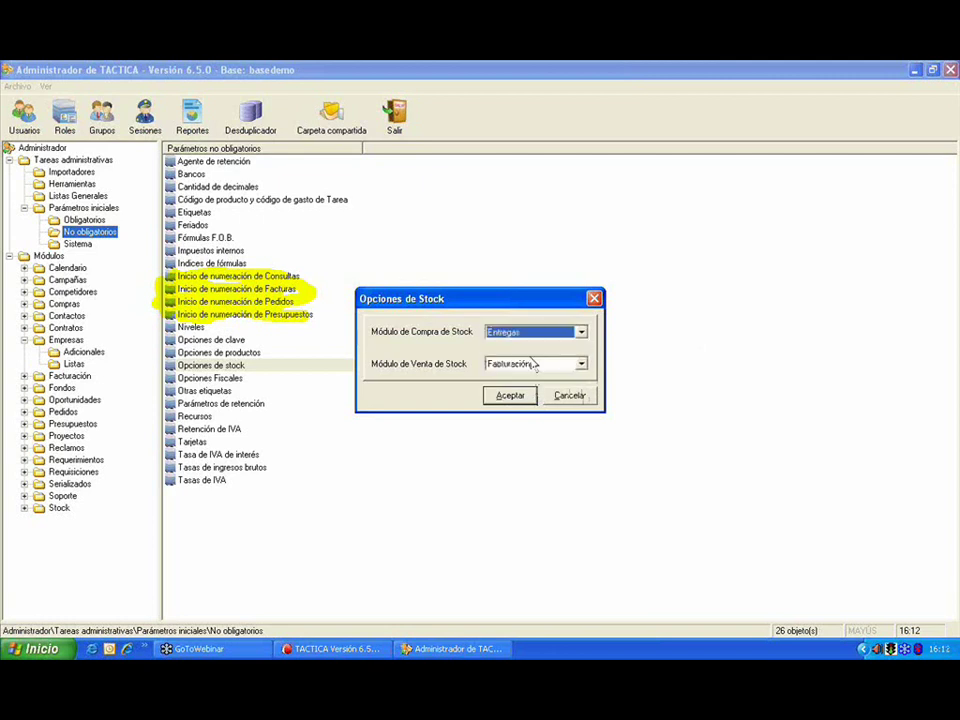
click(571, 396)
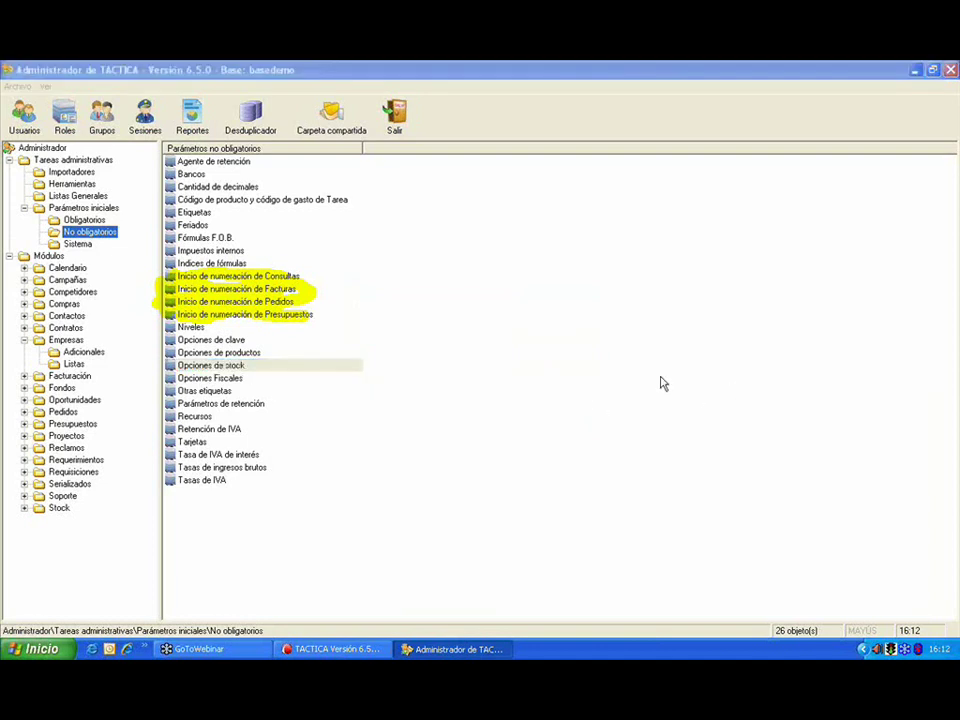
Step: In Opciones Fiscales, set CUIT checks to suggest corrections and ask before accepting duplicates
double_click(254, 380)
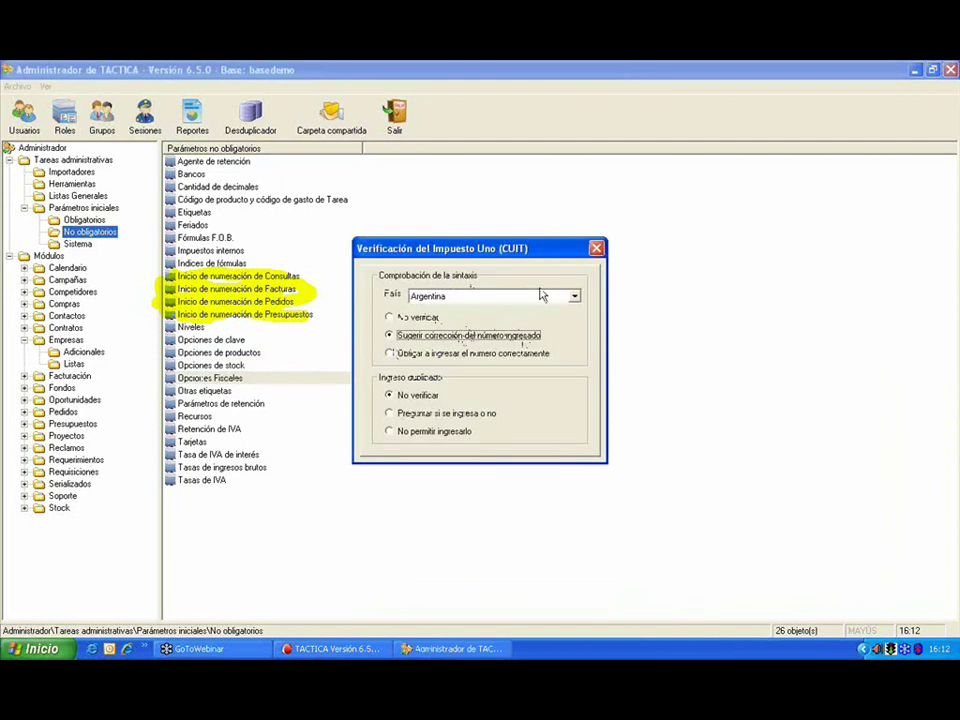
click(419, 319)
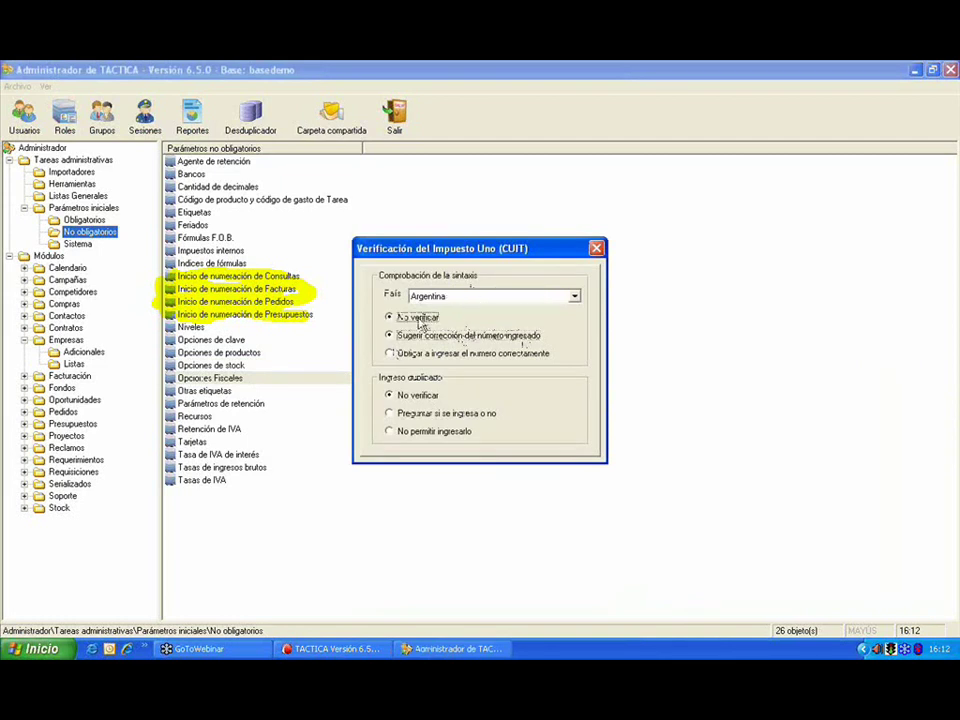
click(405, 336)
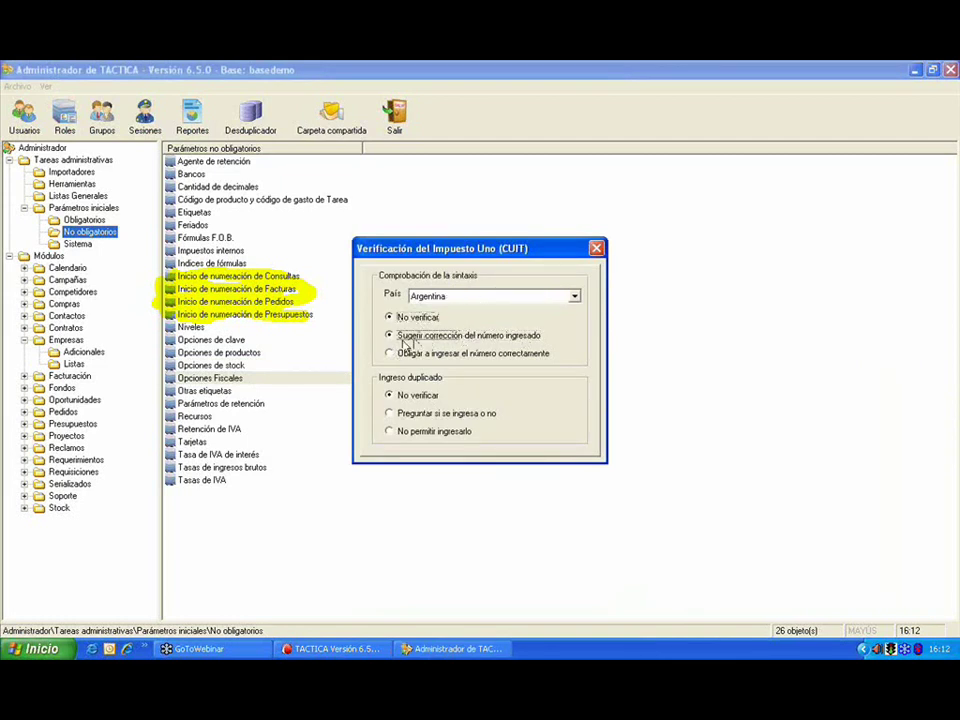
click(489, 357)
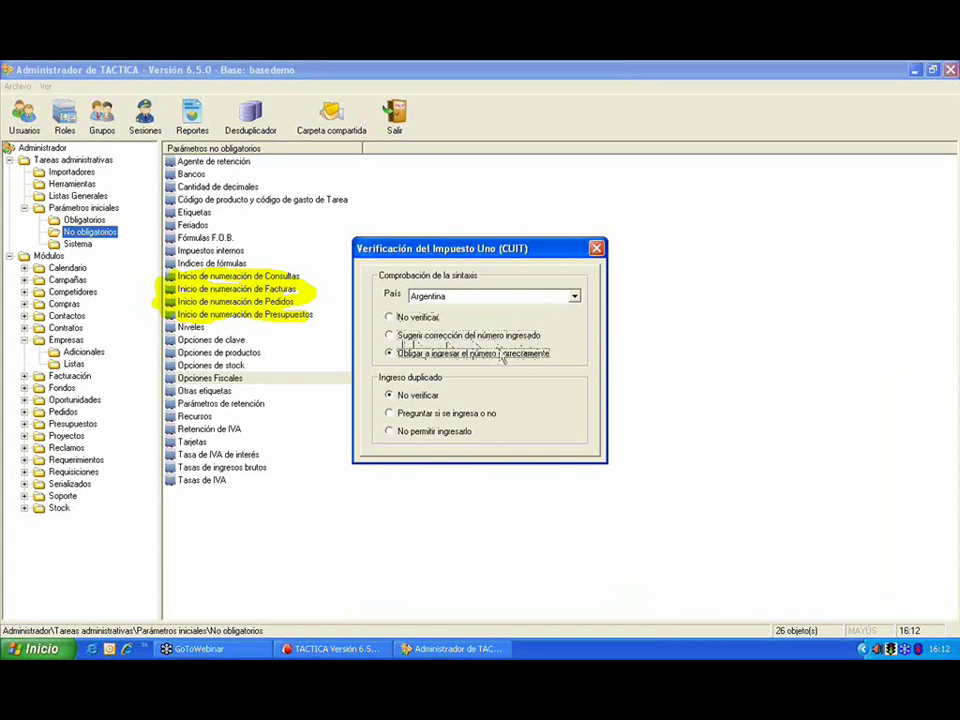
click(410, 336)
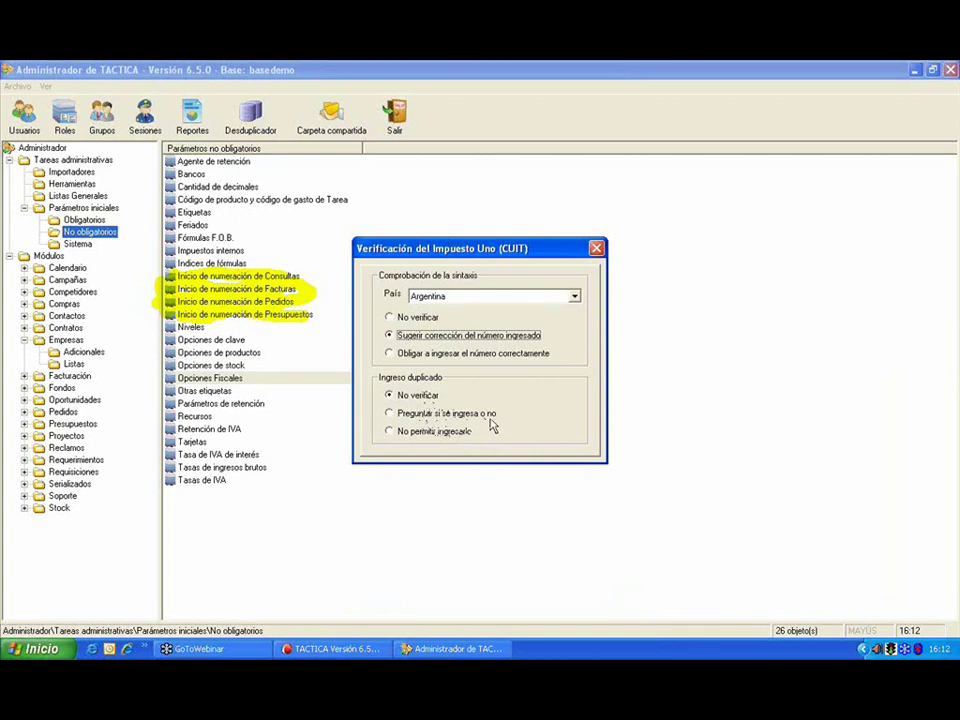
click(470, 432)
click(468, 414)
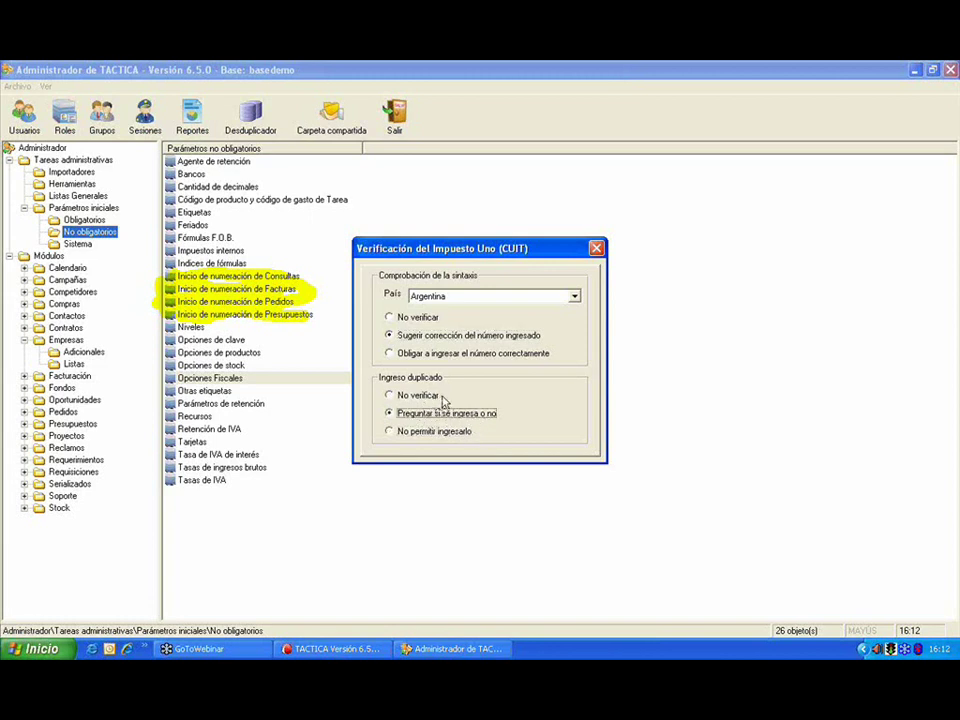
Step: Set the CUIT verification country to Chile, close the settings, and select Tasas de IVA
click(476, 296)
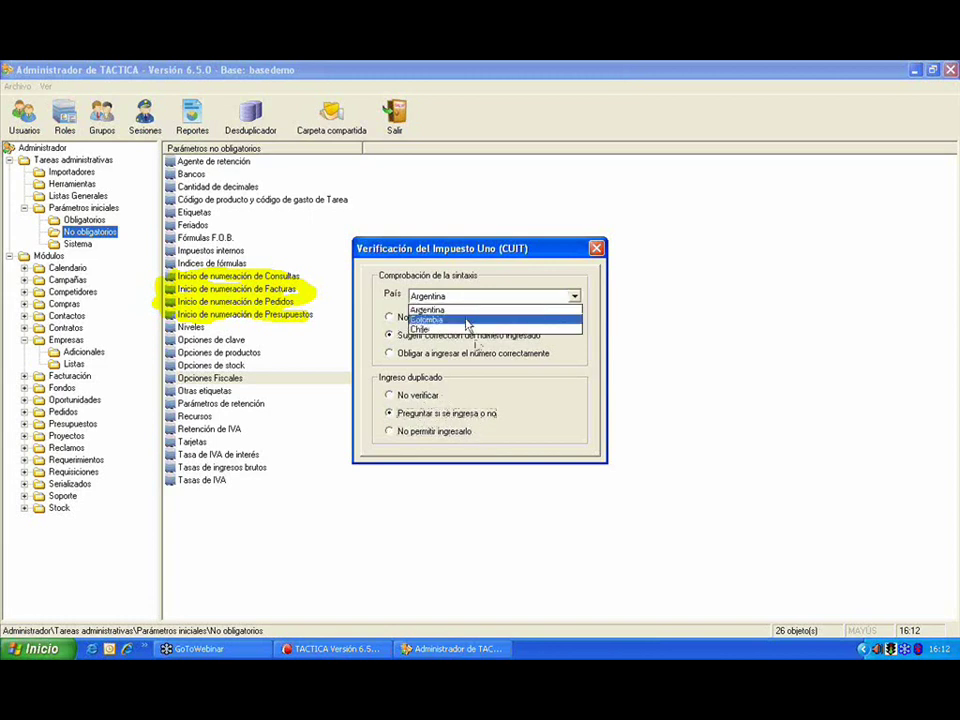
click(467, 320)
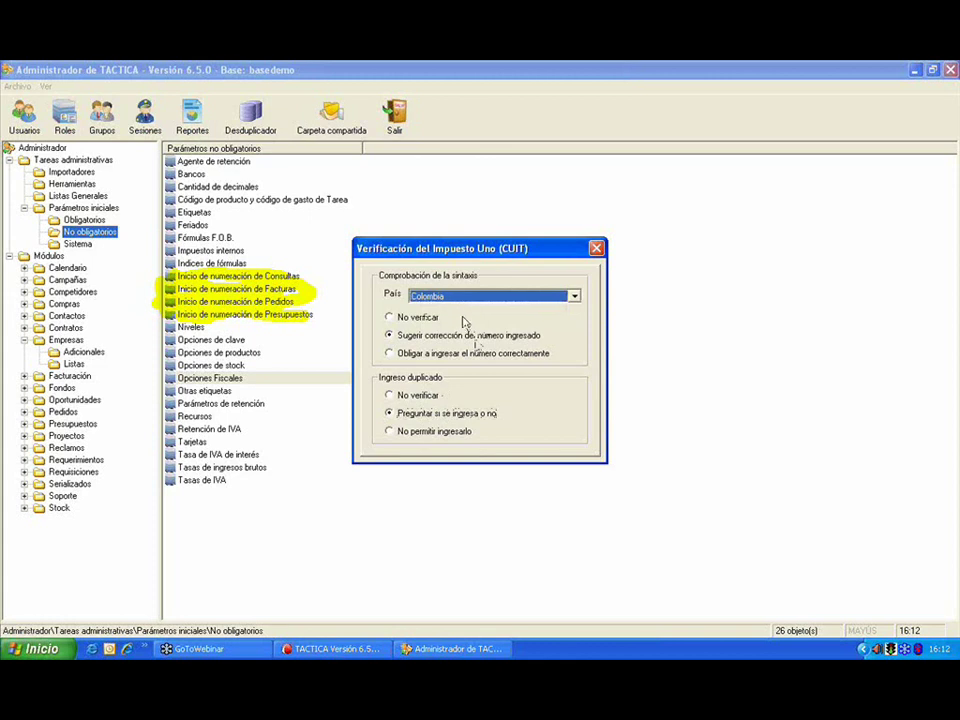
click(465, 298)
click(461, 330)
click(595, 248)
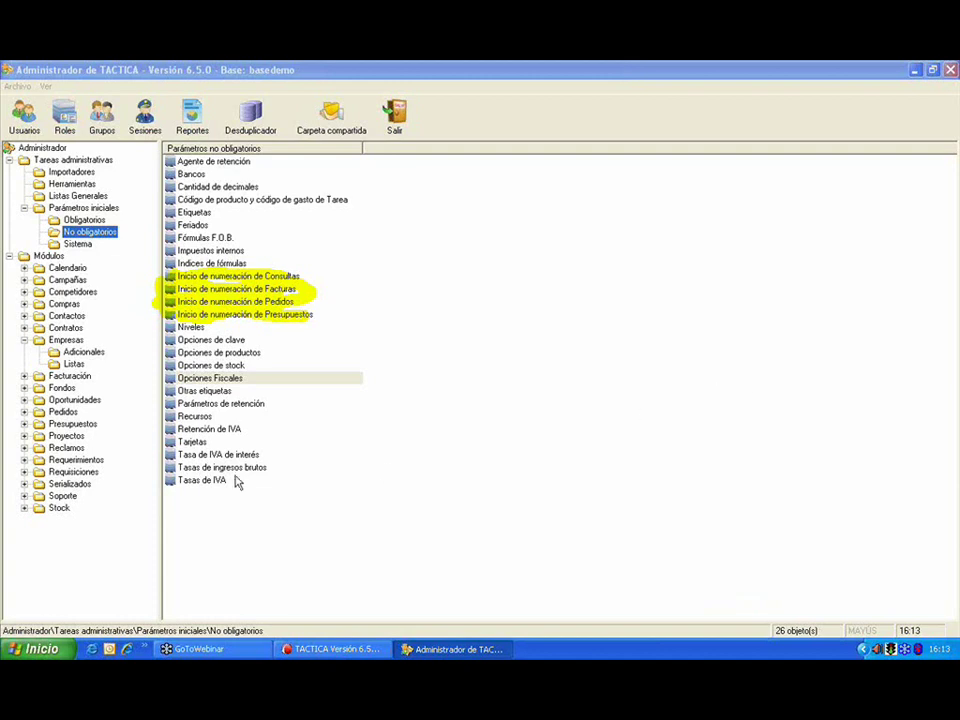
click(222, 484)
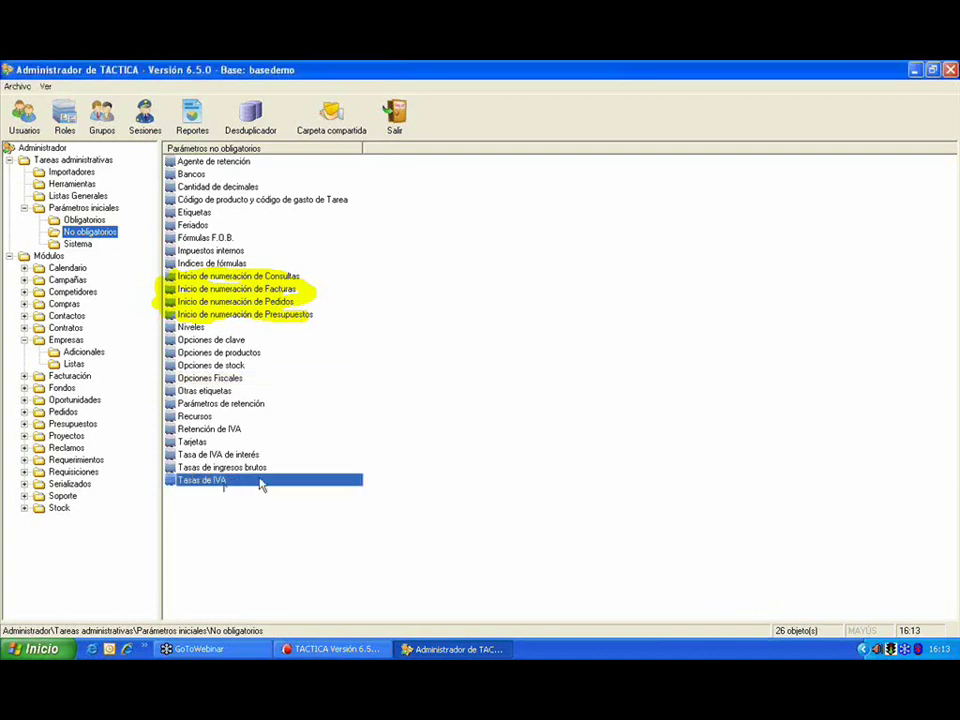
Step: View the Tasas IVA table of eight rates, close it, and select Tasas de ingresos brutos
double_click(268, 482)
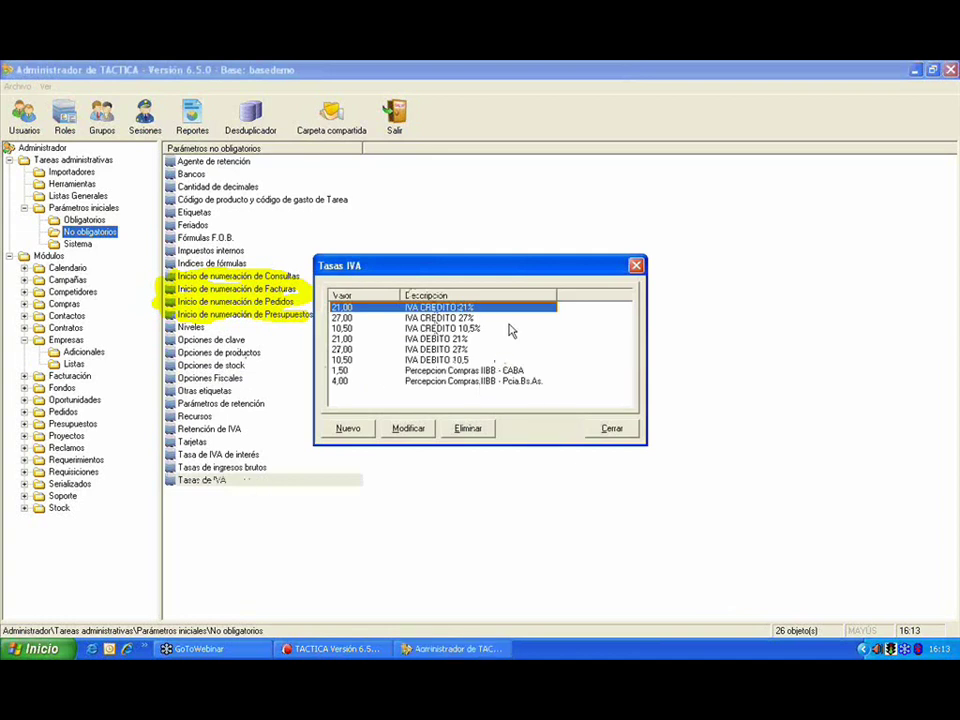
click(620, 431)
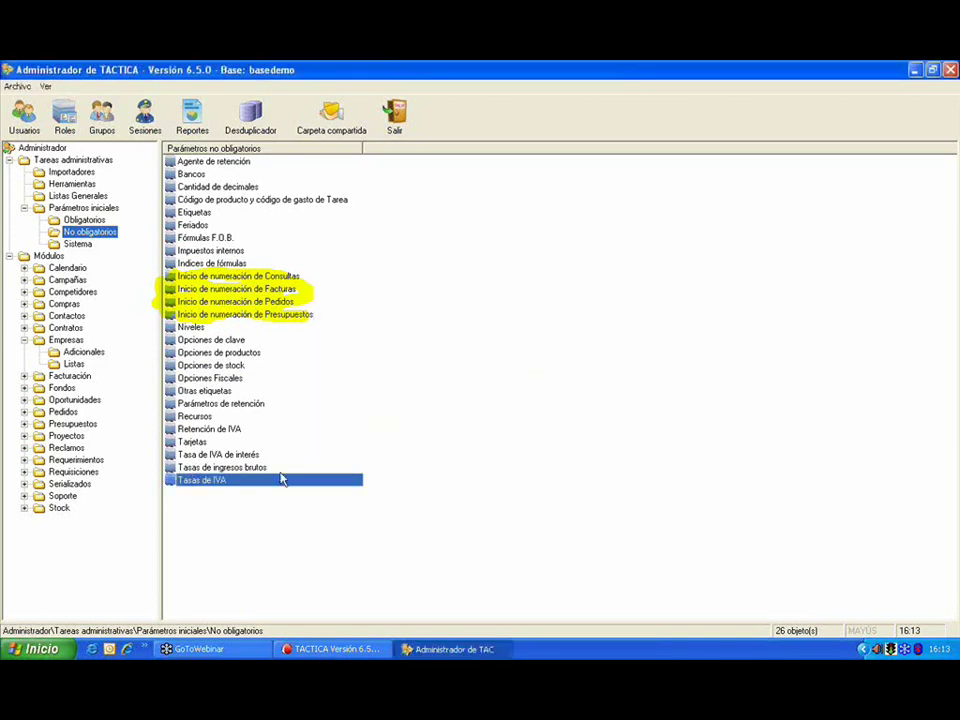
click(281, 470)
double_click(281, 472)
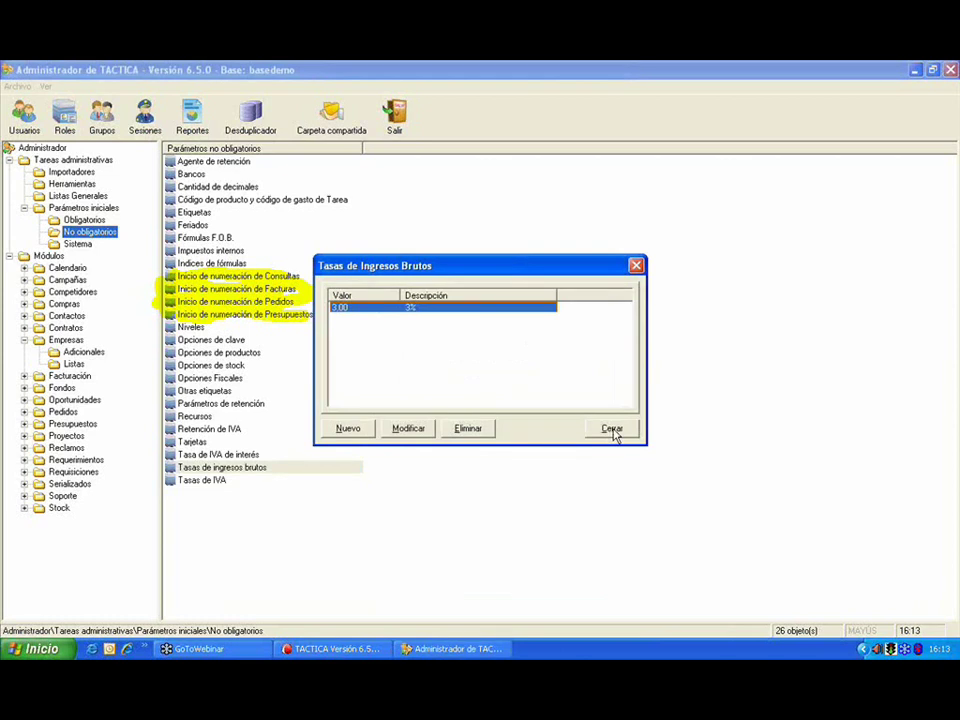
click(612, 429)
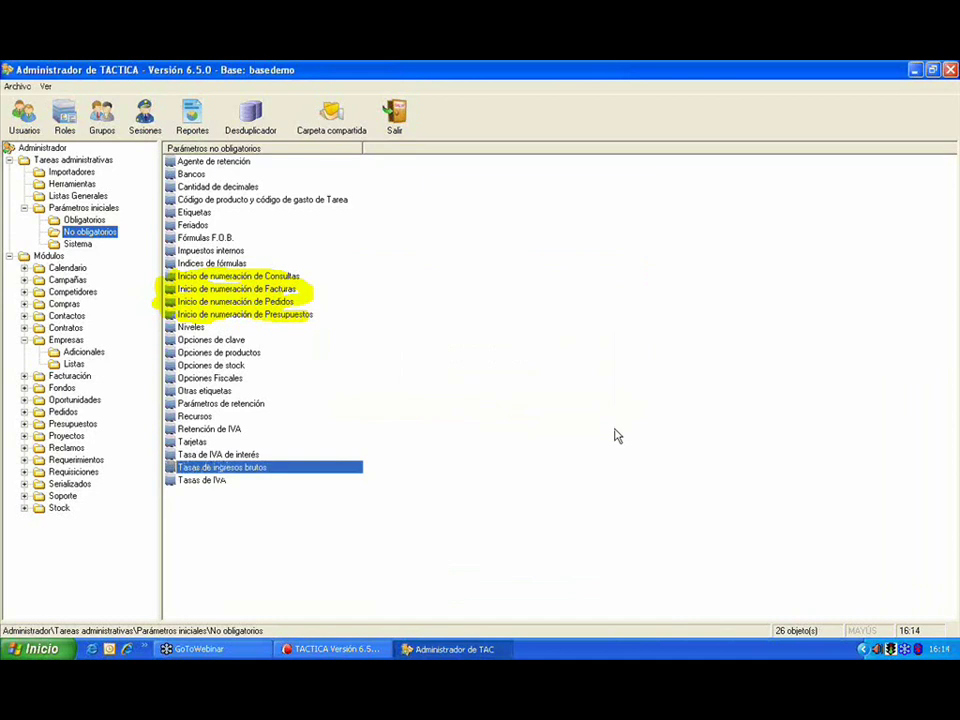